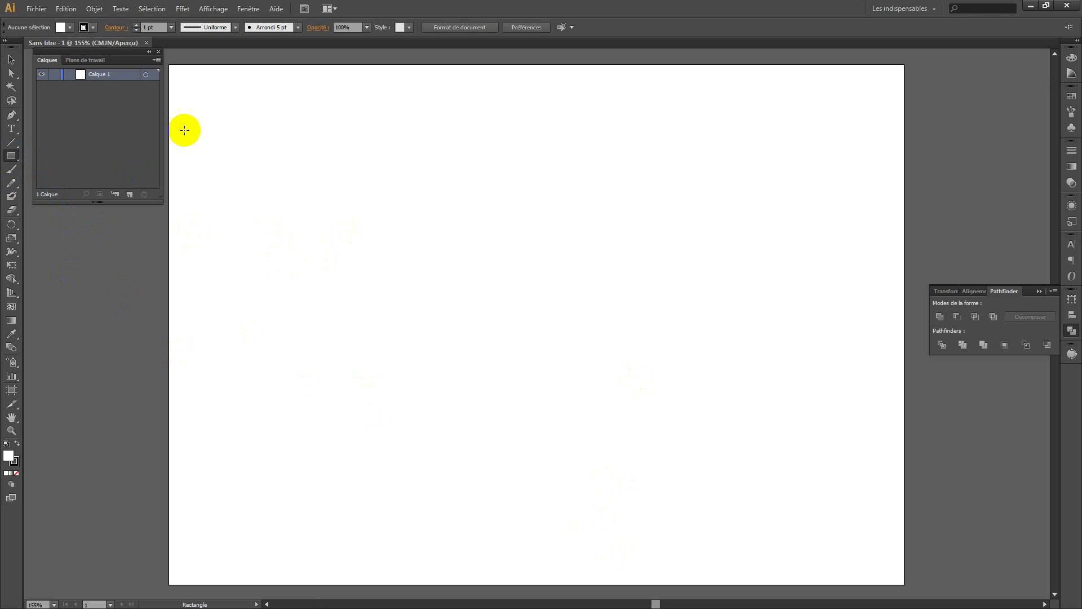
# - Draw a rectangle about 26 mm by 17 mm near the artboard's upper-left corner and remove its stroke
pyautogui.moveTo(200, 99); pyautogui.dragTo(266, 140)
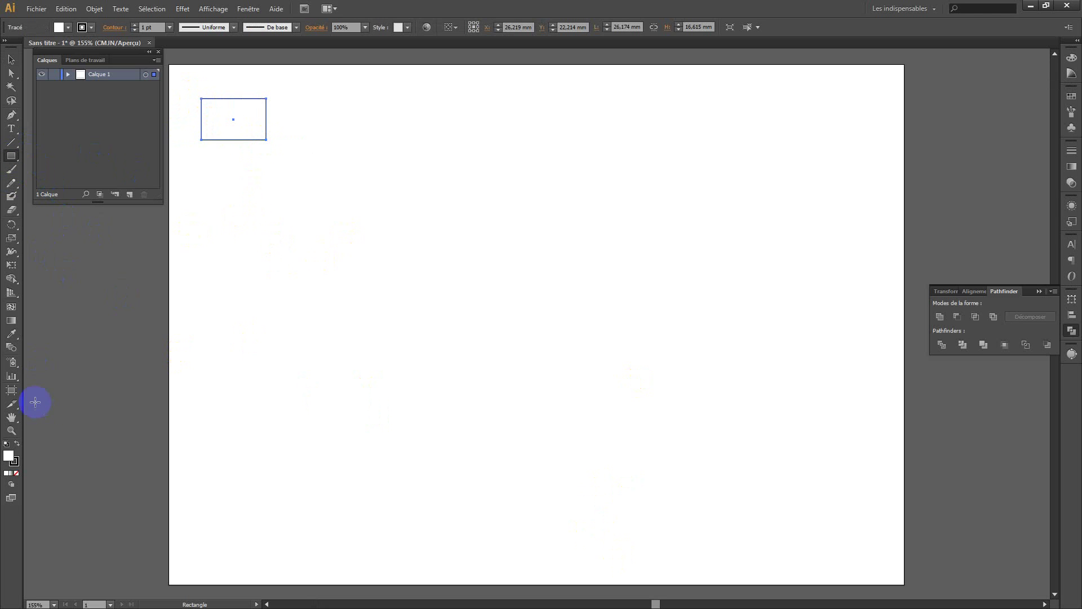
pyautogui.click(5, 456)
pyautogui.click(14, 461)
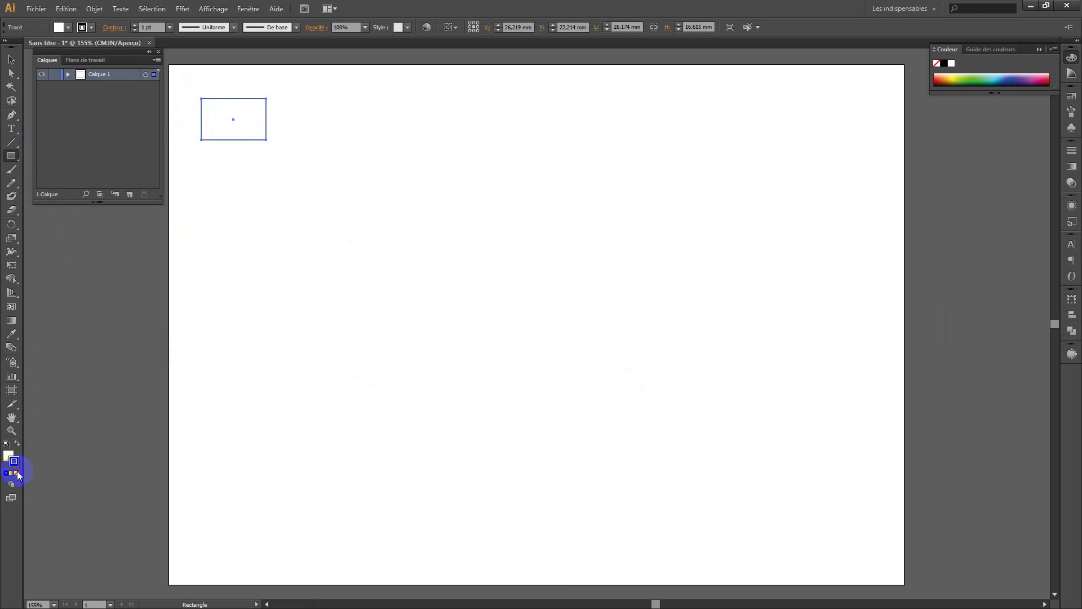
pyautogui.click(17, 473)
# - Restrict the colour picker to web colours and fill the rectangle with blue 0066ff
pyautogui.doubleClick(7, 460)
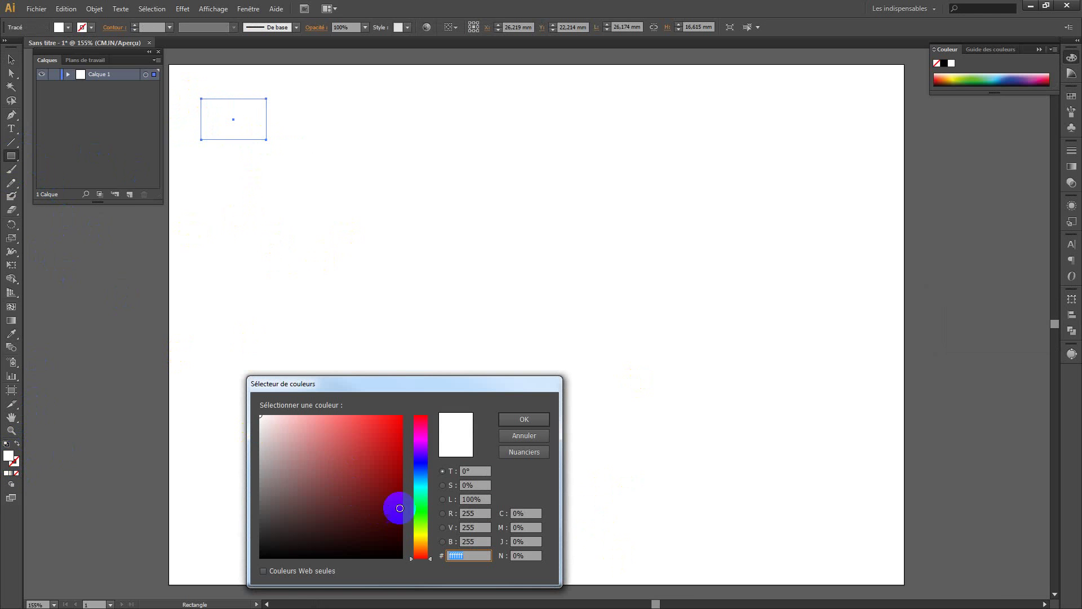
pyautogui.click(262, 570)
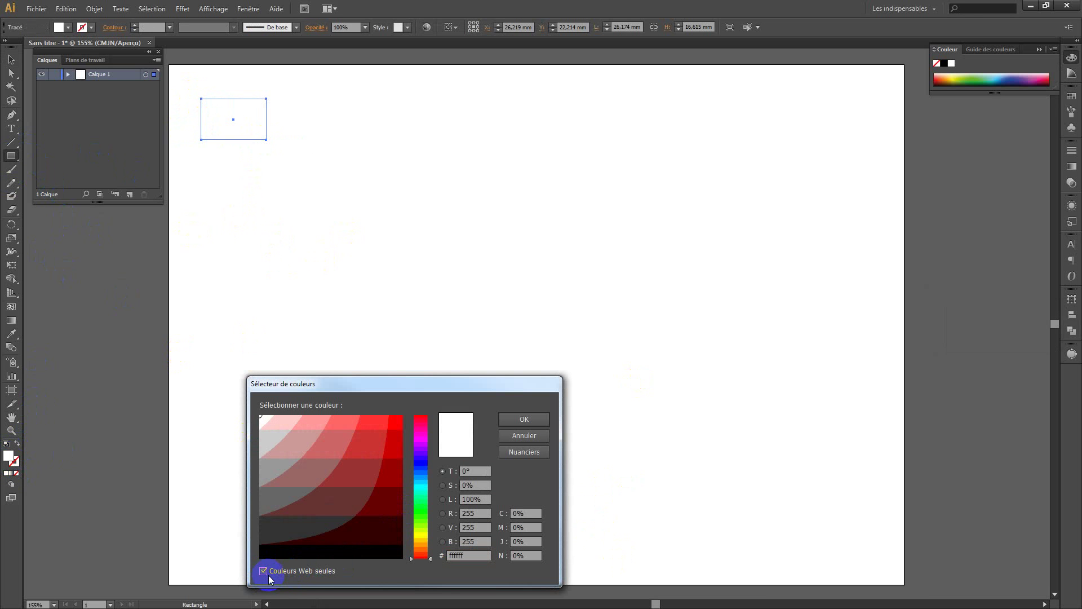
pyautogui.click(421, 470)
pyautogui.click(397, 421)
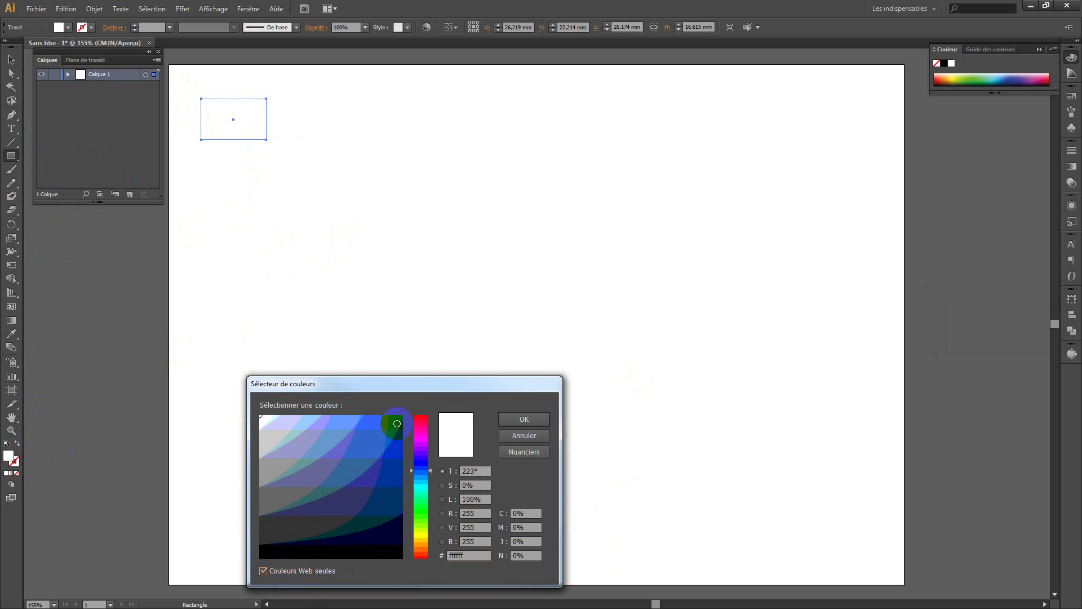
pyautogui.click(507, 419)
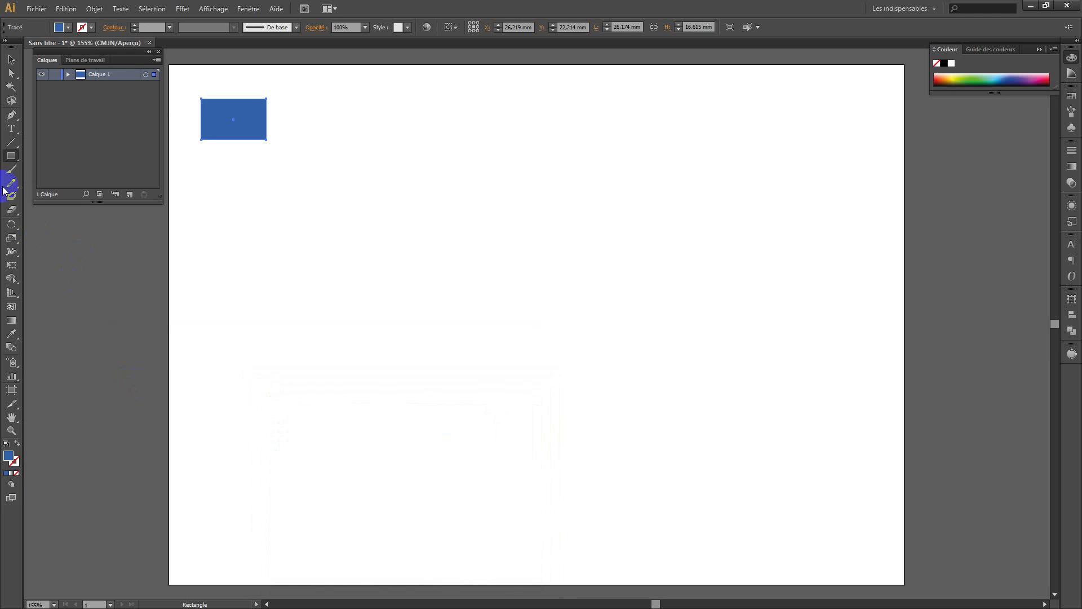
# - Duplicate the blue rectangle directly below the original and fill the copy with blue 0066cc
pyautogui.click(11, 59)
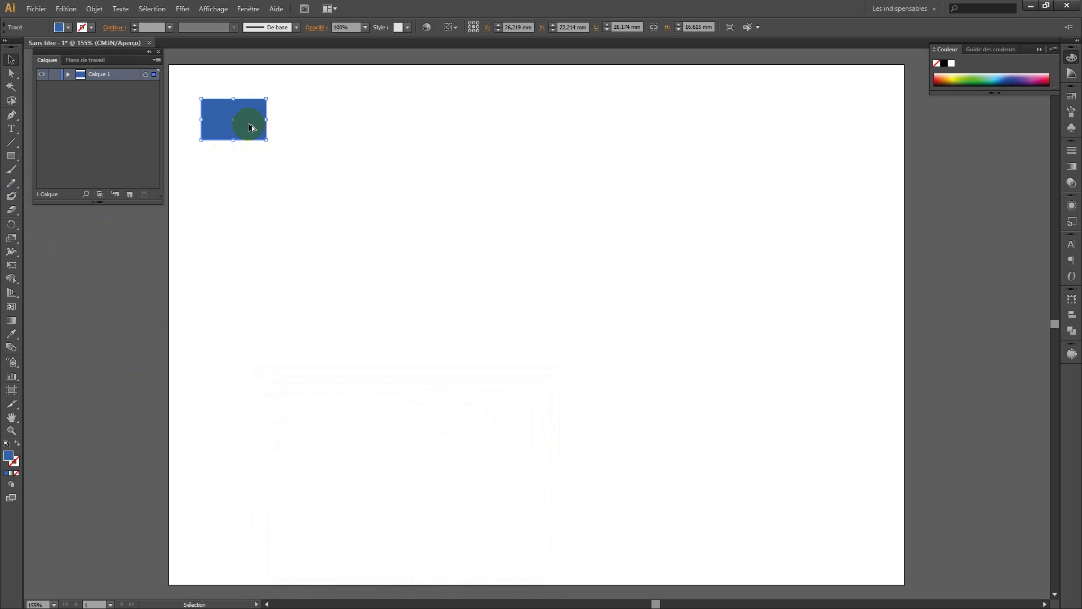
pyautogui.moveTo(249, 125); pyautogui.dragTo(249, 186)
pyautogui.doubleClick(250, 190)
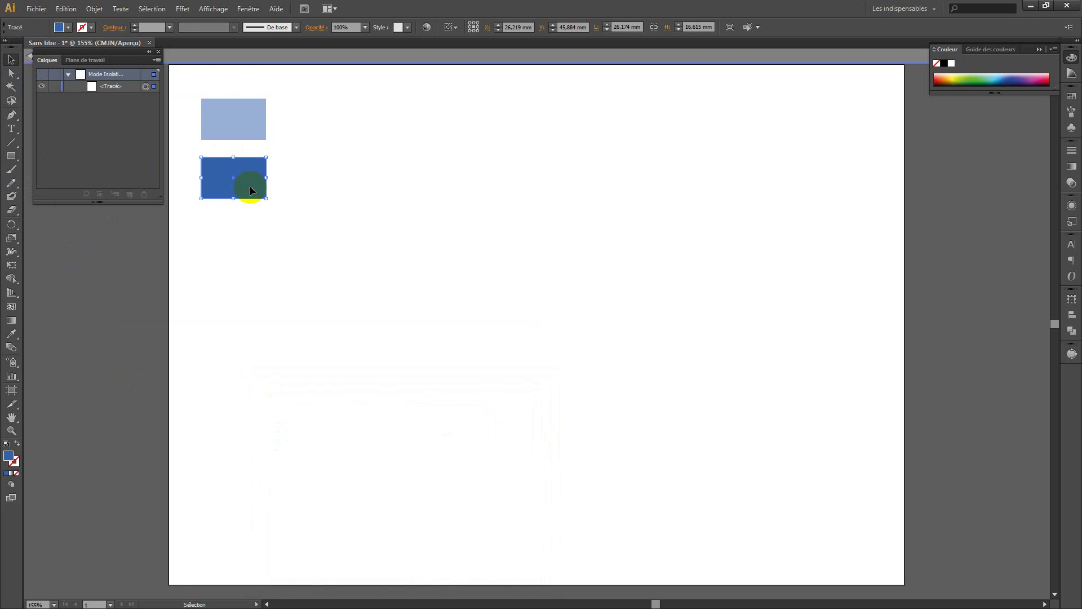
pyautogui.doubleClick(9, 457)
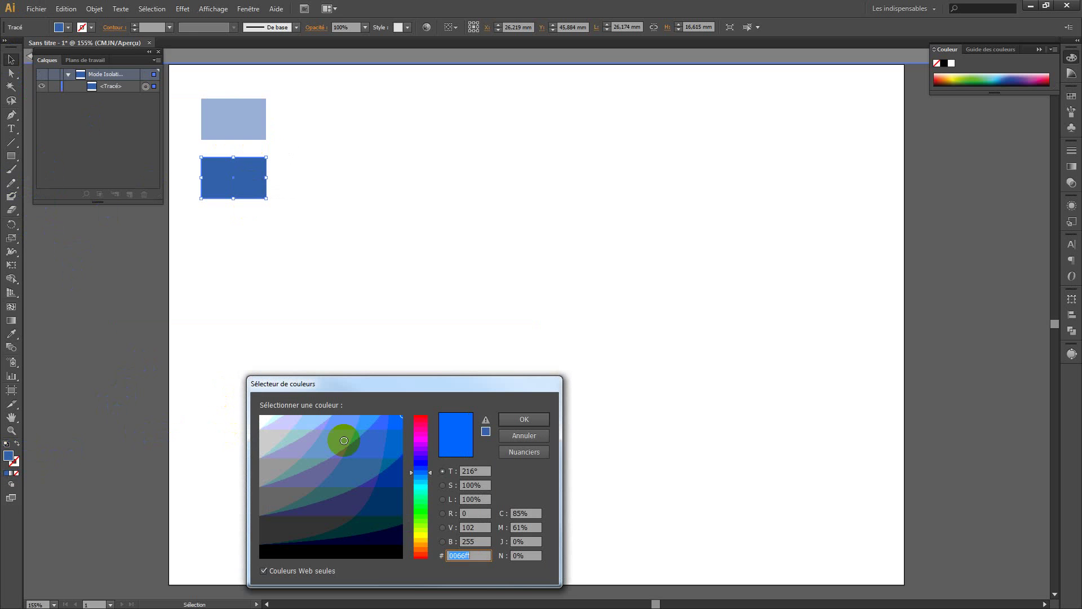
pyautogui.click(391, 455)
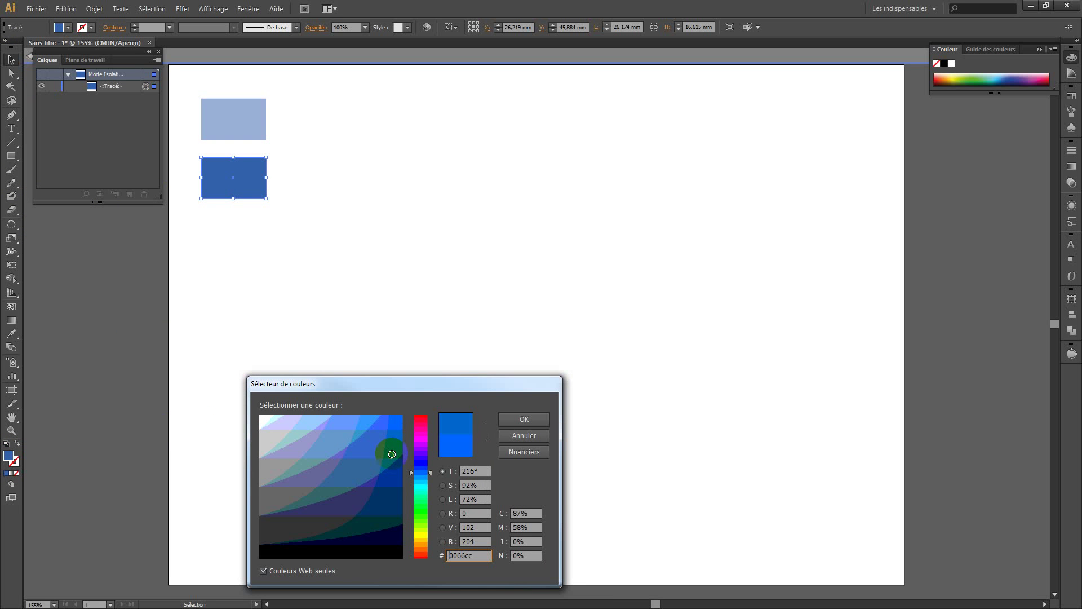
pyautogui.click(524, 420)
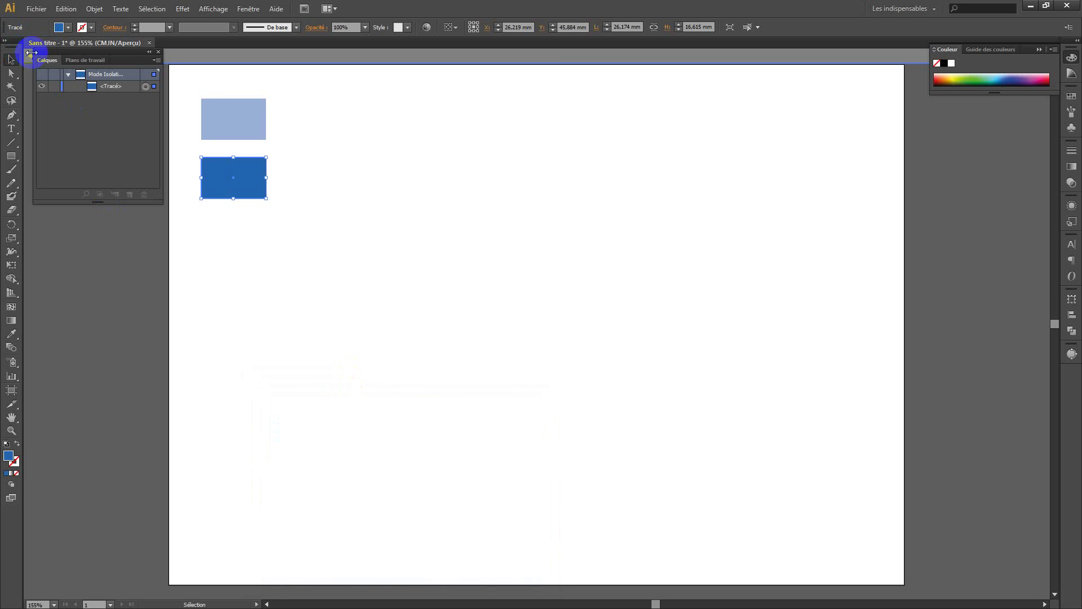
pyautogui.click(27, 59)
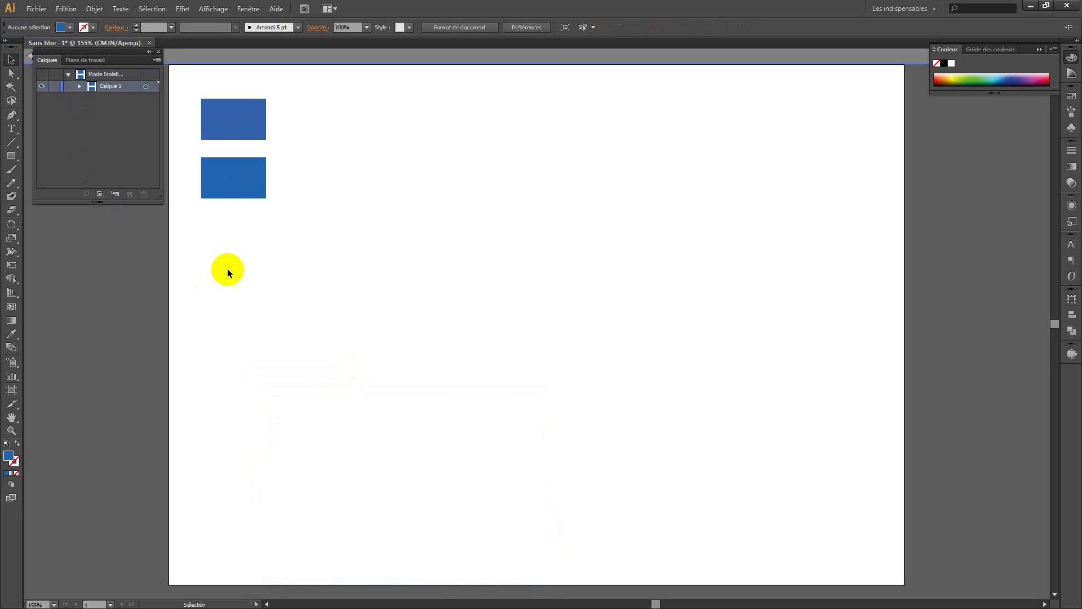
# - Duplicate the second rectangle directly below itself and fill the copy with lighter blue 3399cc
pyautogui.click(244, 181)
pyautogui.click(251, 180)
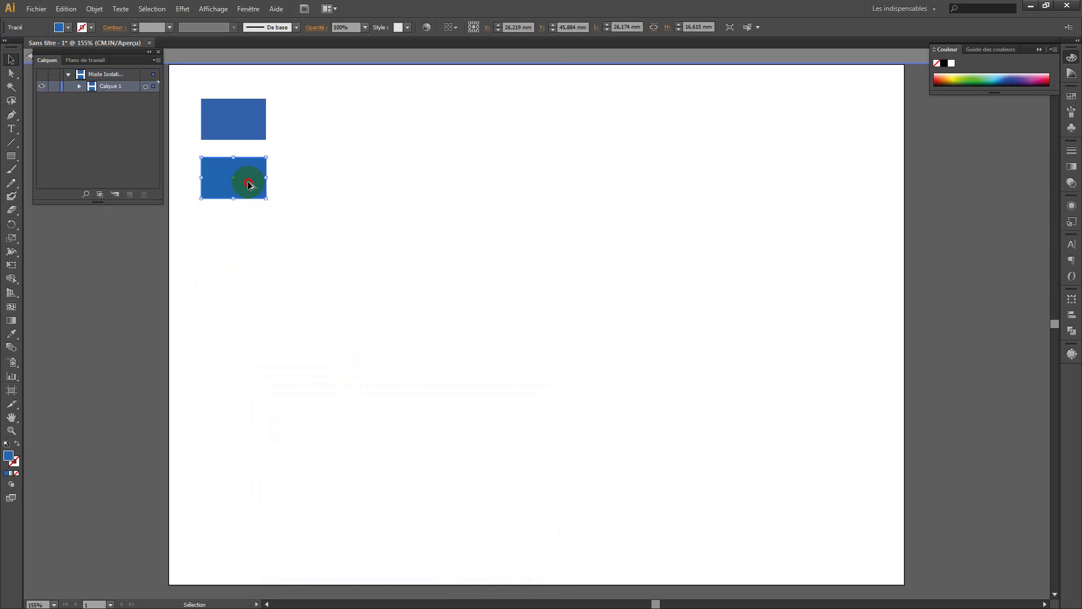
pyautogui.moveTo(249, 185); pyautogui.dragTo(249, 250)
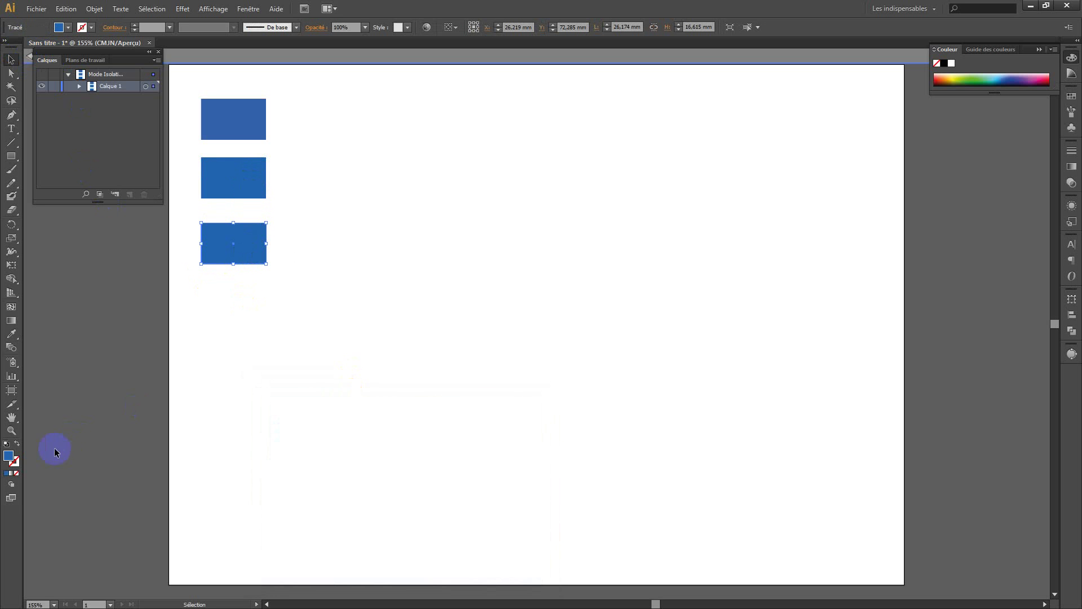
pyautogui.doubleClick(11, 459)
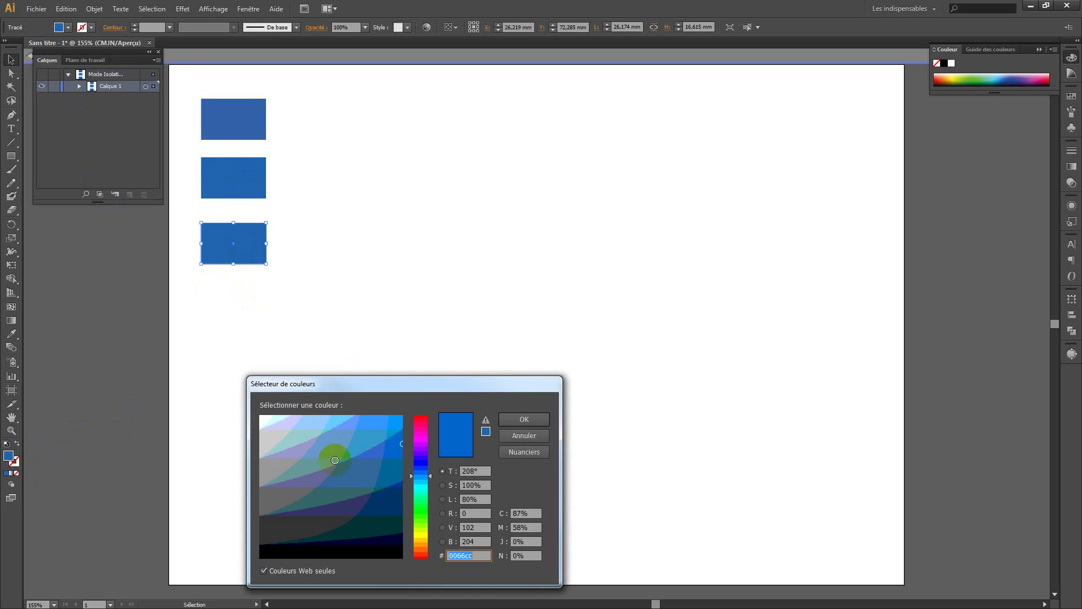
pyautogui.click(358, 443)
pyautogui.click(527, 417)
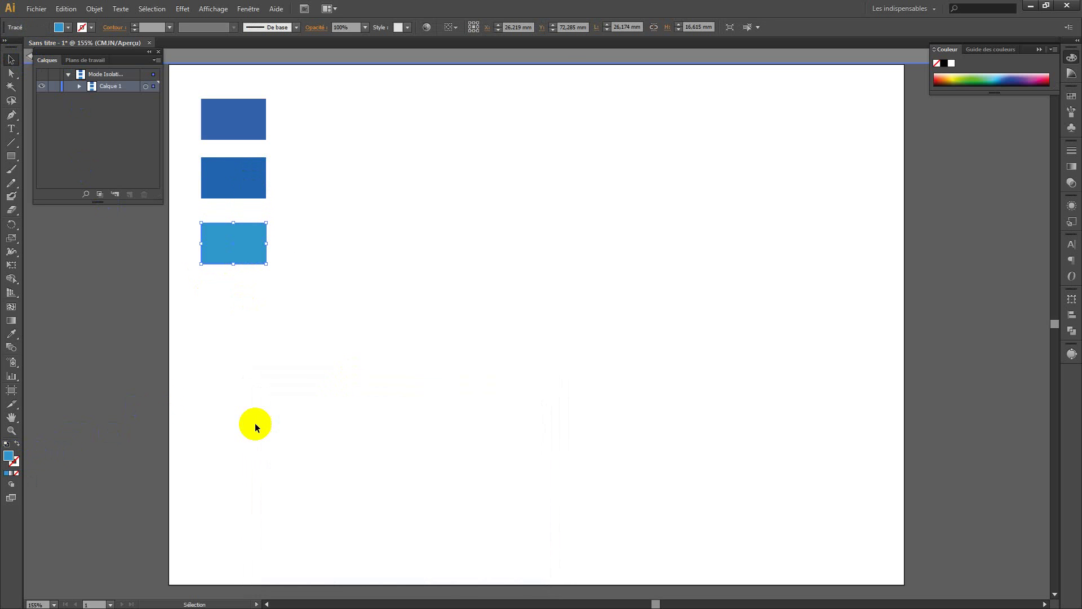
# - Duplicate the light blue rectangle directly below itself and fill the copy with dark blue 003366
pyautogui.click(272, 274)
pyautogui.click(249, 248)
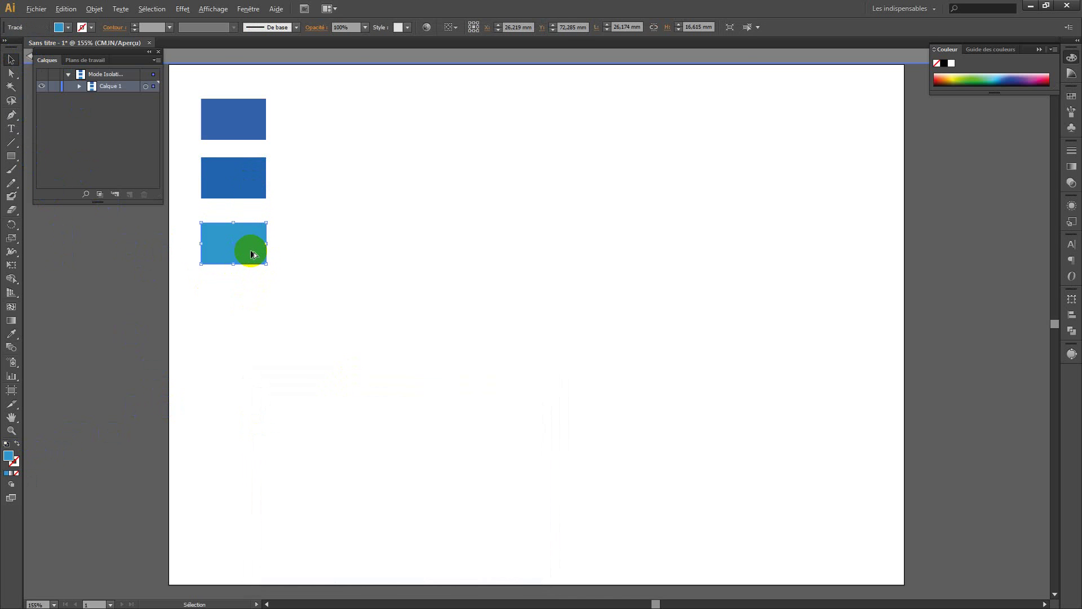
pyautogui.moveTo(252, 254); pyautogui.dragTo(246, 322)
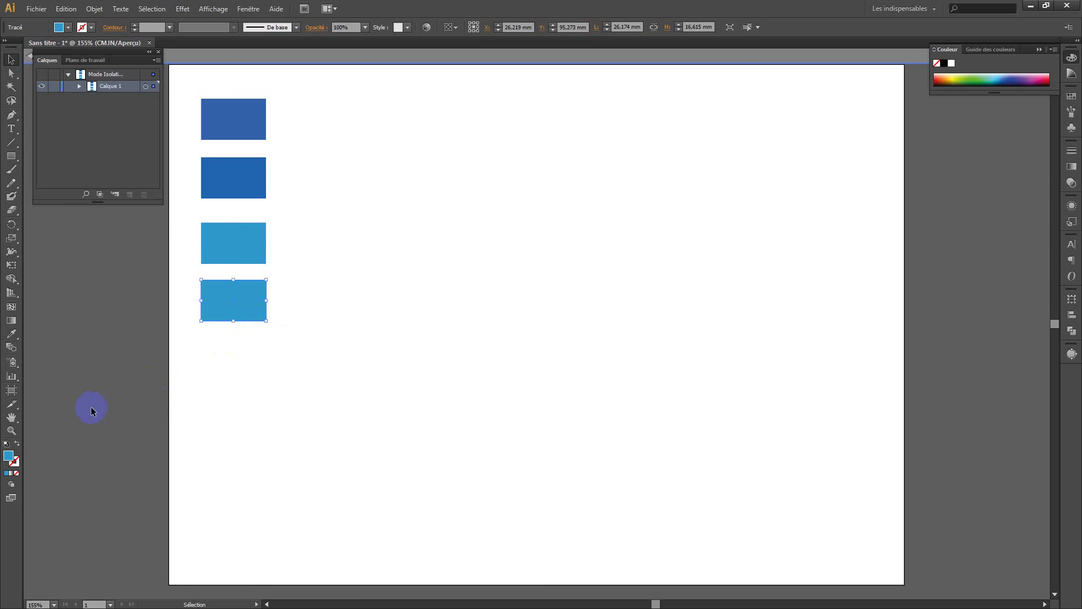
pyautogui.doubleClick(9, 457)
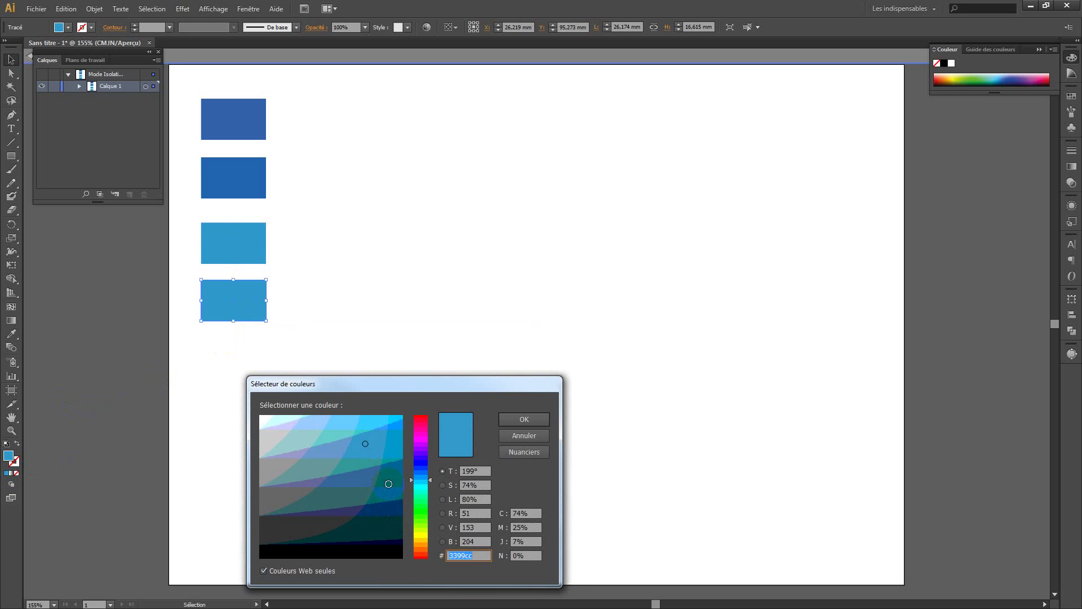
pyautogui.click(386, 492)
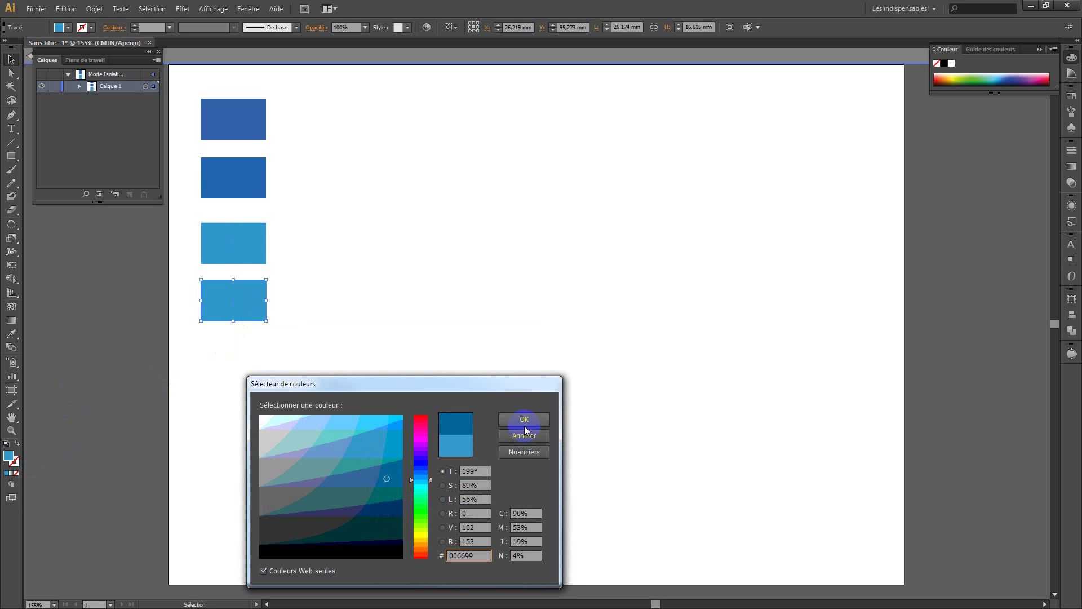
pyautogui.click(475, 473)
pyautogui.click(388, 513)
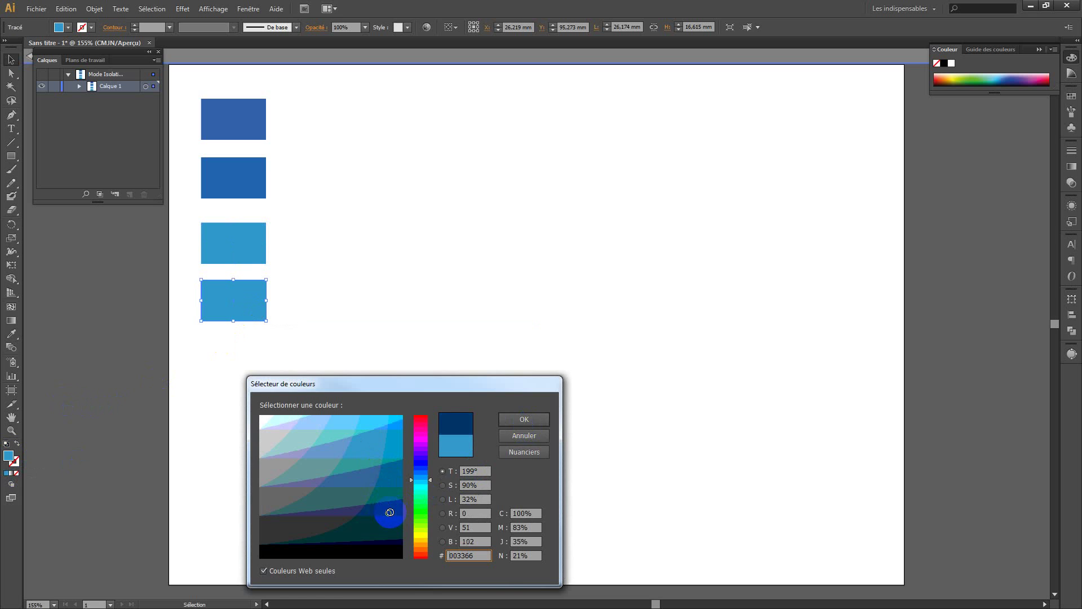
pyautogui.click(527, 420)
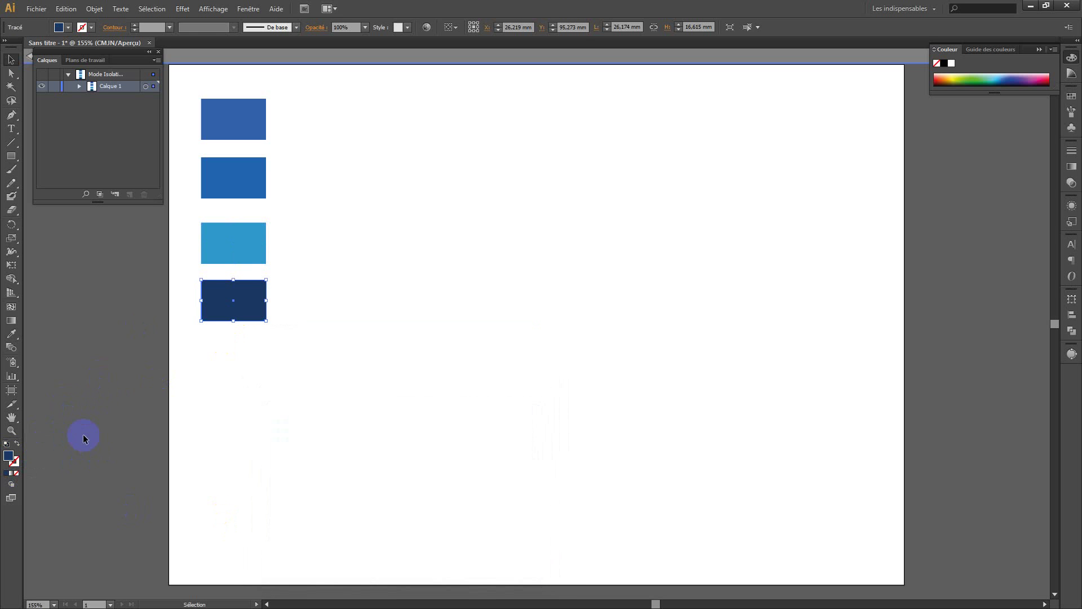
# - Duplicate the dark blue rectangle directly below itself and fill the copy with pale blue 99ccff
pyautogui.click(83, 435)
pyautogui.moveTo(218, 337); pyautogui.dragTo(235, 368)
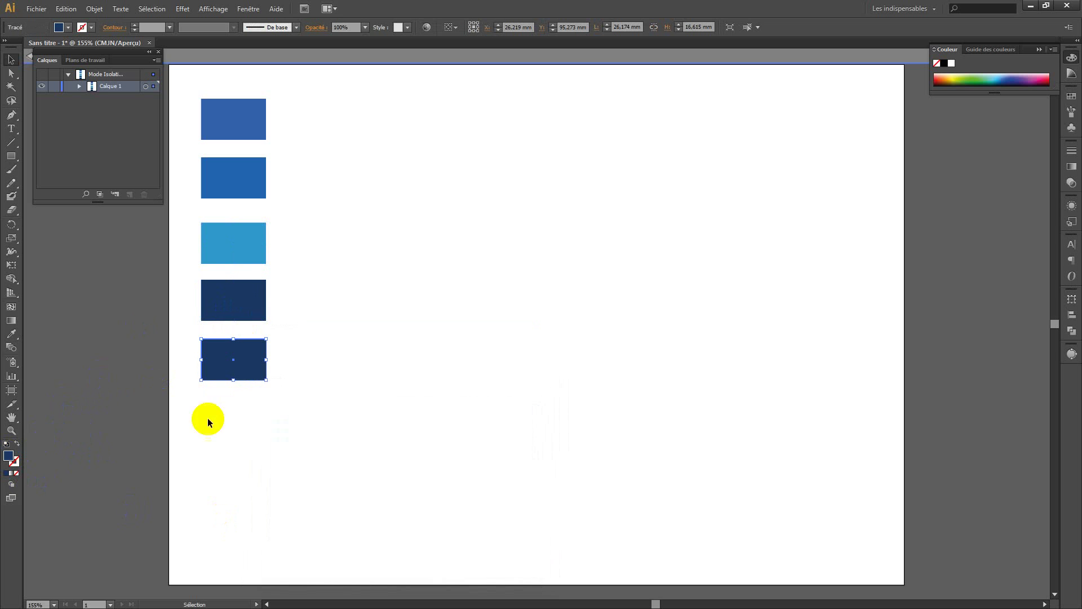
pyautogui.doubleClick(9, 458)
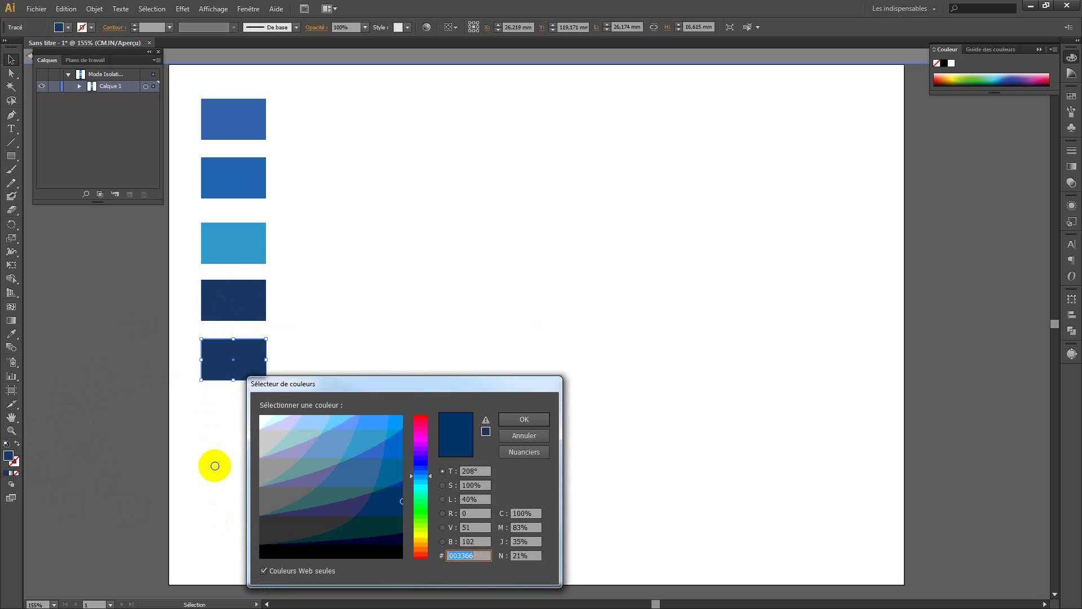
pyautogui.click(309, 425)
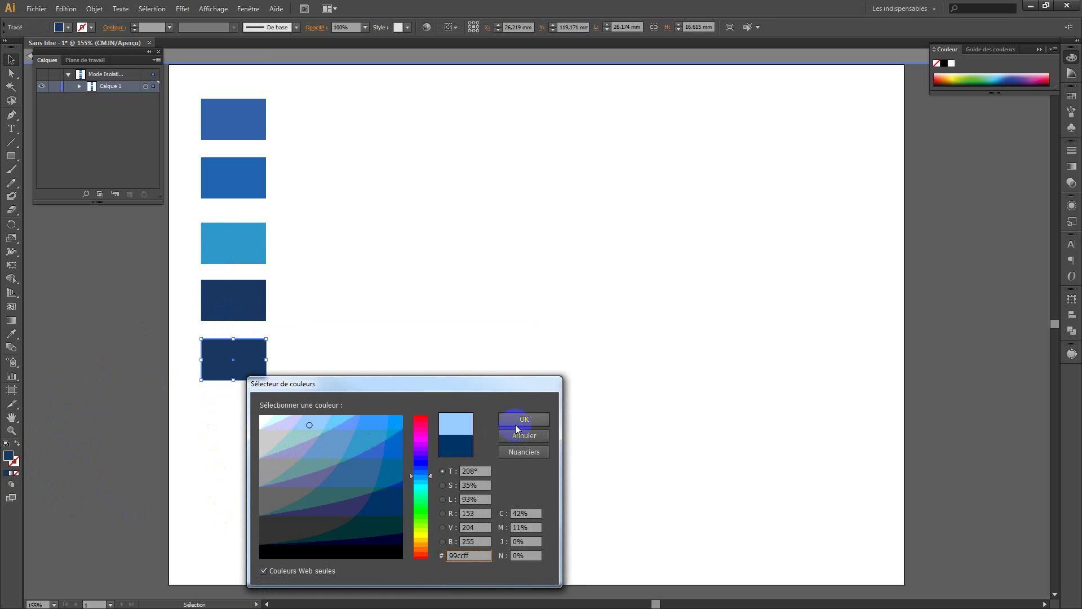
pyautogui.click(515, 423)
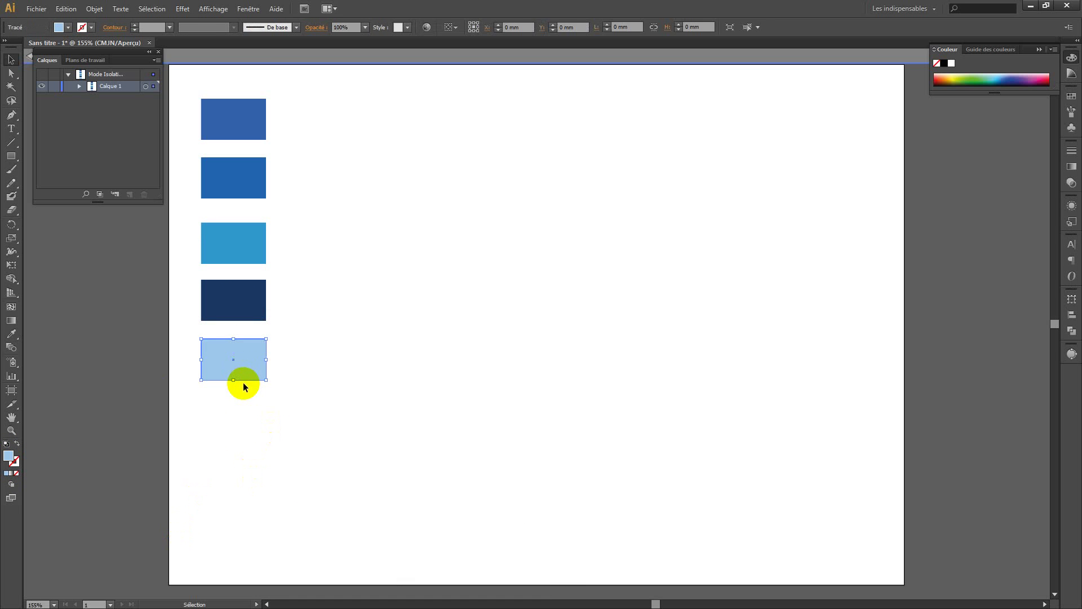
# - Duplicate the pale blue rectangle directly below itself and fill the copy with white
pyautogui.moveTo(249, 371); pyautogui.dragTo(248, 433)
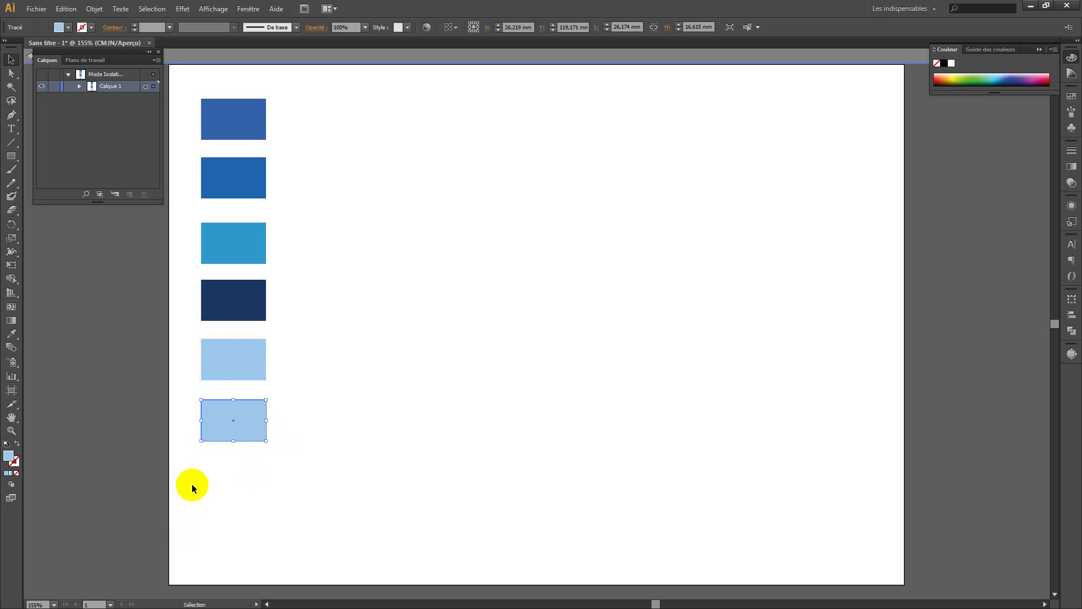
pyautogui.doubleClick(10, 458)
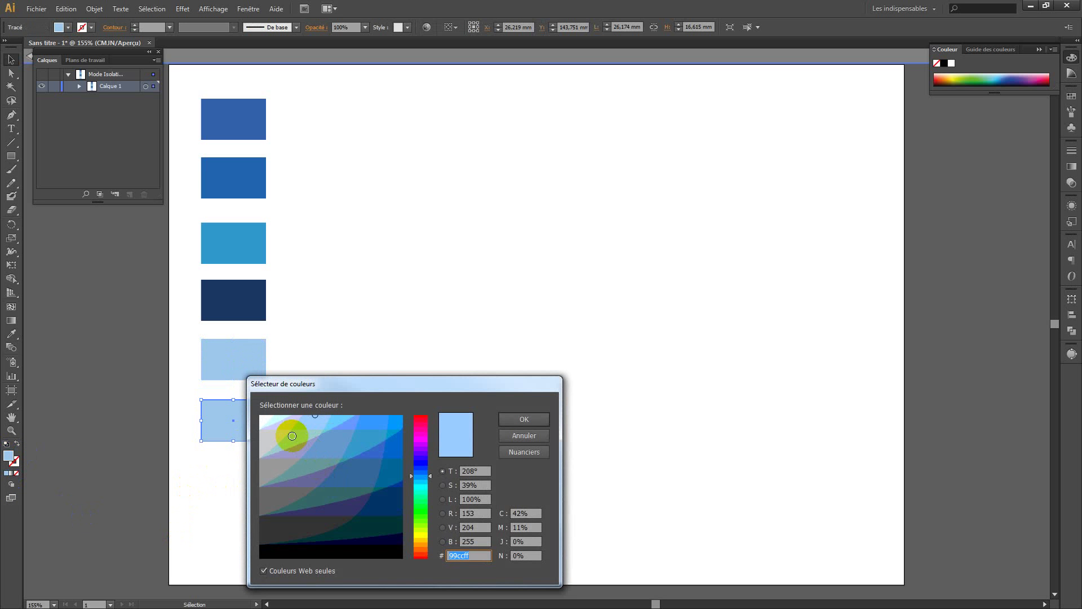
pyautogui.click(278, 419)
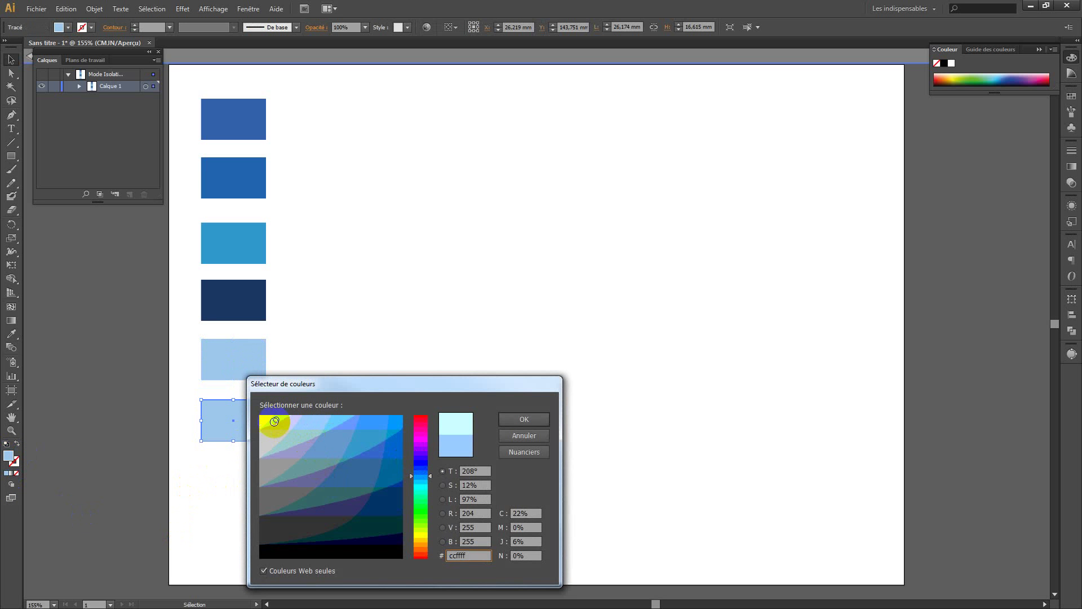
pyautogui.click(262, 419)
pyautogui.click(506, 419)
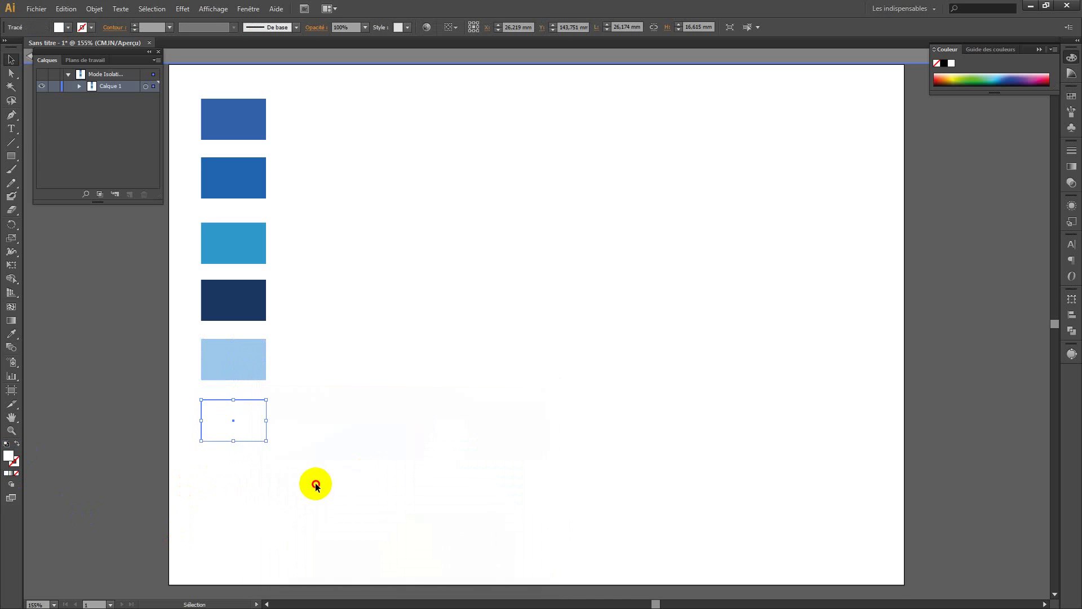
# - Select all six rectangles in the column and add their colours to the document's swatches
pyautogui.click(314, 483)
pyautogui.moveTo(241, 482); pyautogui.dragTo(259, 498)
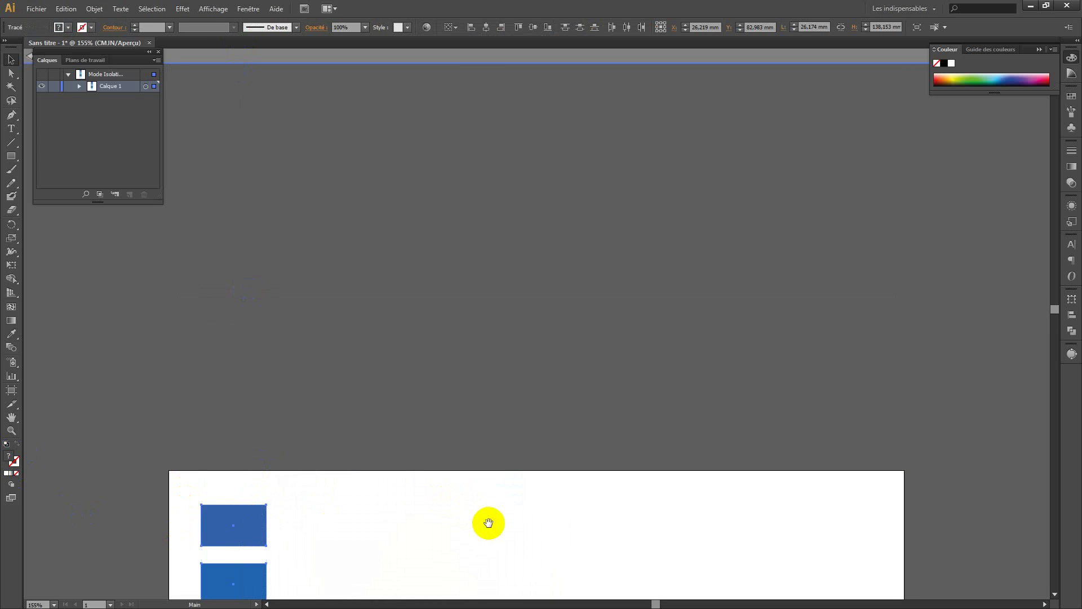
pyautogui.moveTo(488, 523); pyautogui.dragTo(483, 184)
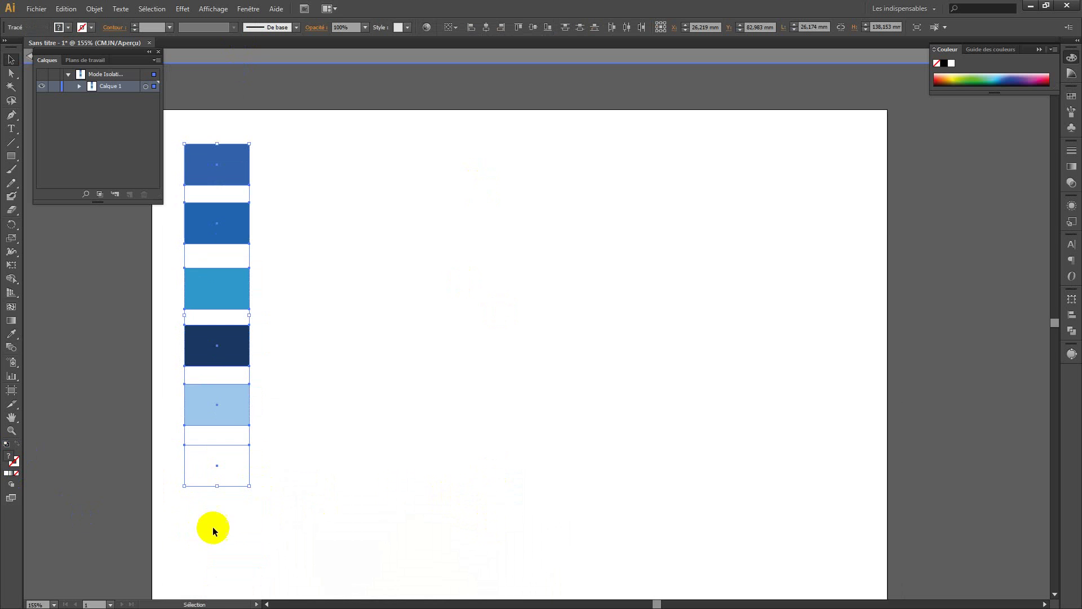
pyautogui.click(1072, 97)
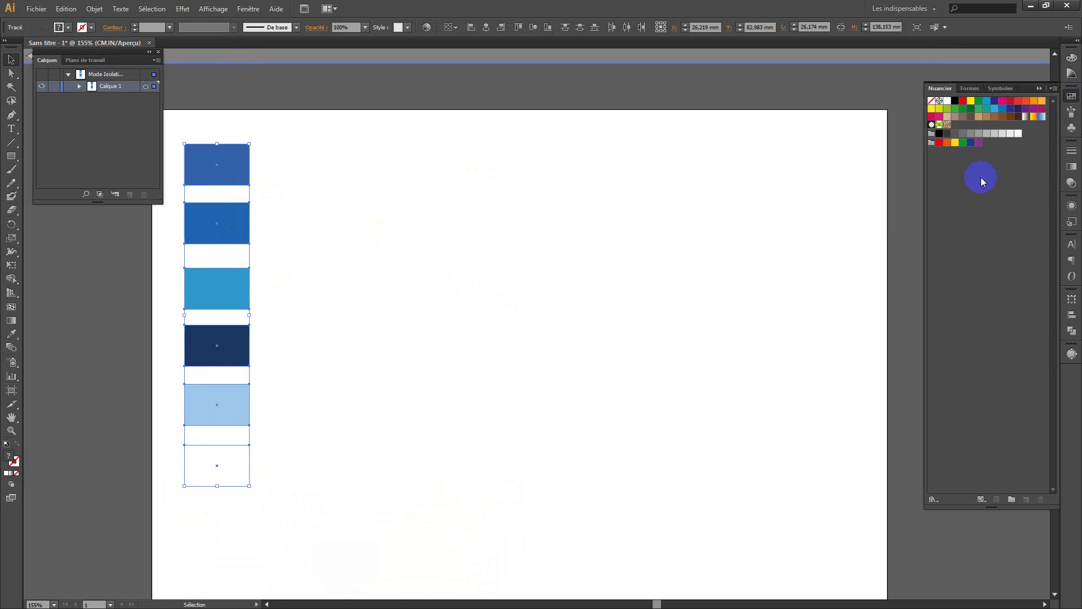
pyautogui.click(1053, 89)
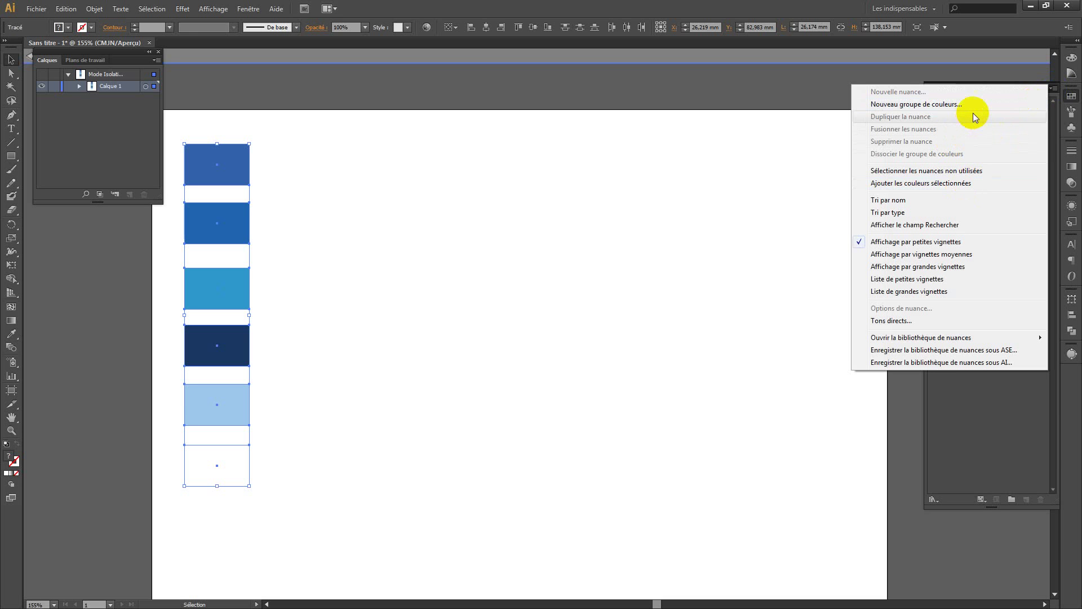
pyautogui.click(952, 184)
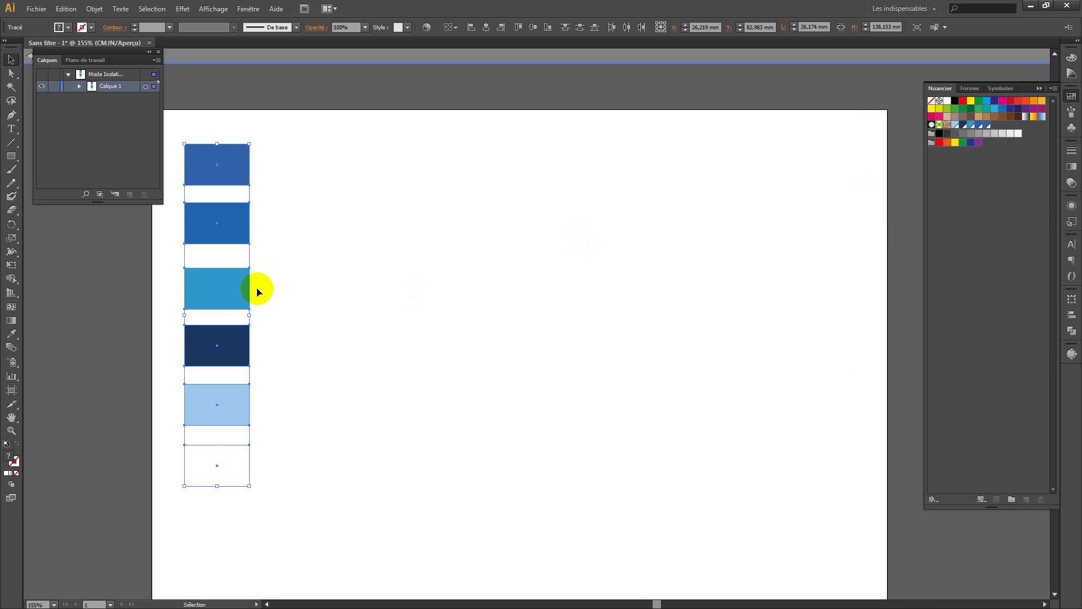
# - Move the column of six rectangles off the artboard onto the grey area beside its left edge and deselect it
pyautogui.moveTo(240, 168); pyautogui.dragTo(99, 261)
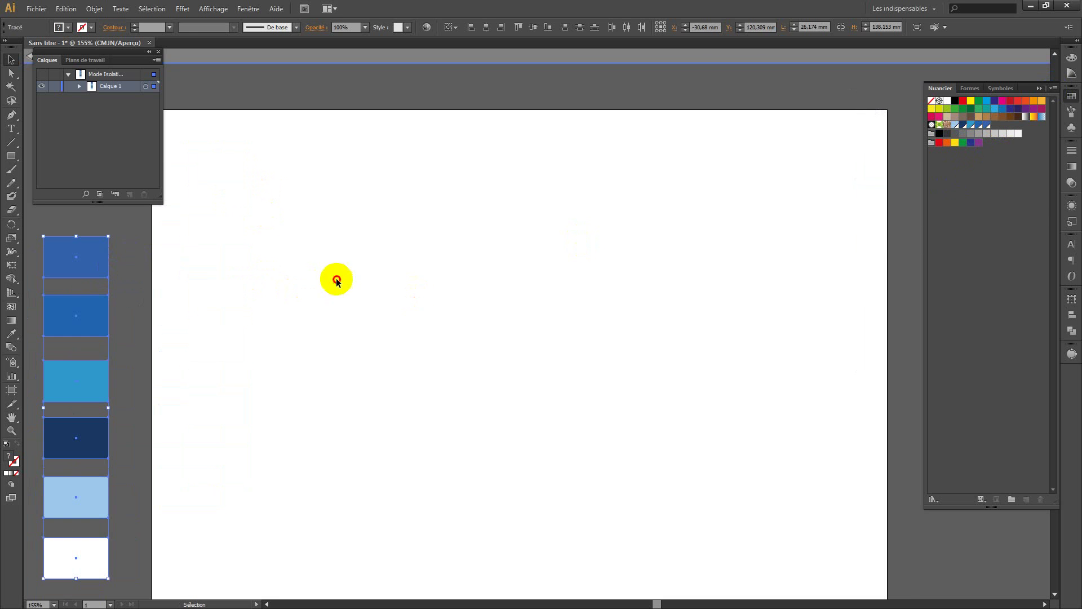
pyautogui.click(336, 278)
pyautogui.click(54, 85)
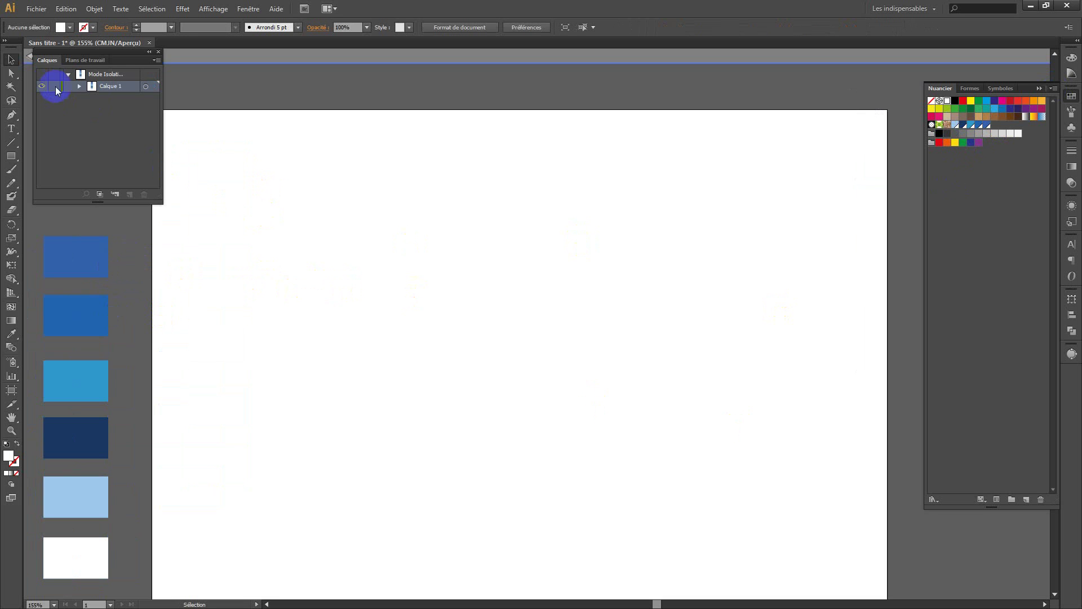
# - Examine the paths inside layer Calque 1 in the isolation mode hierarchy
pyautogui.click(66, 75)
pyautogui.click(56, 75)
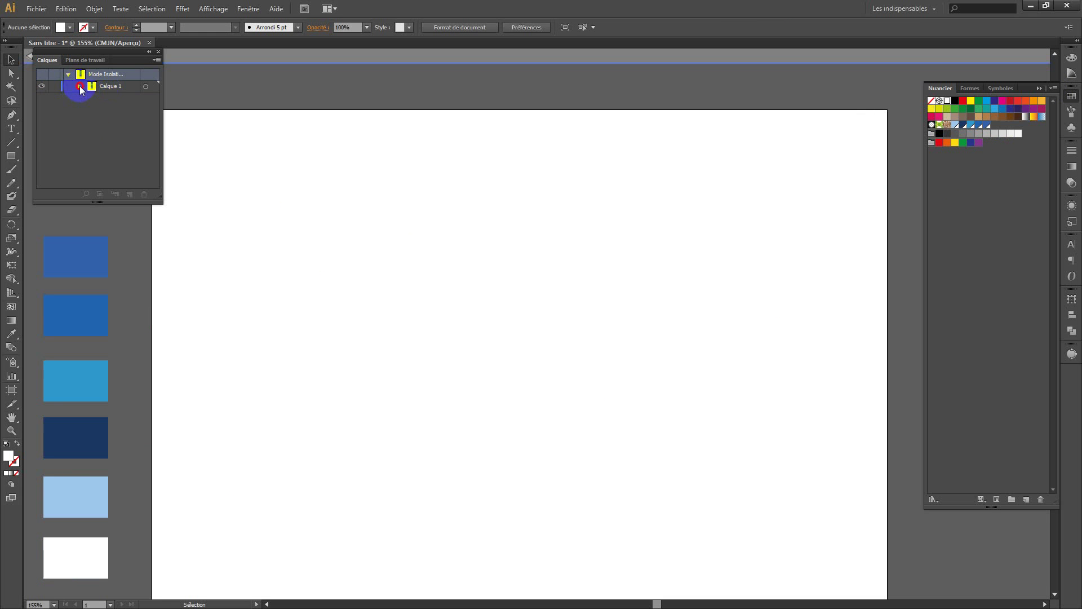
pyautogui.click(80, 85)
pyautogui.click(79, 87)
pyautogui.click(89, 308)
pyautogui.click(223, 295)
pyautogui.click(77, 86)
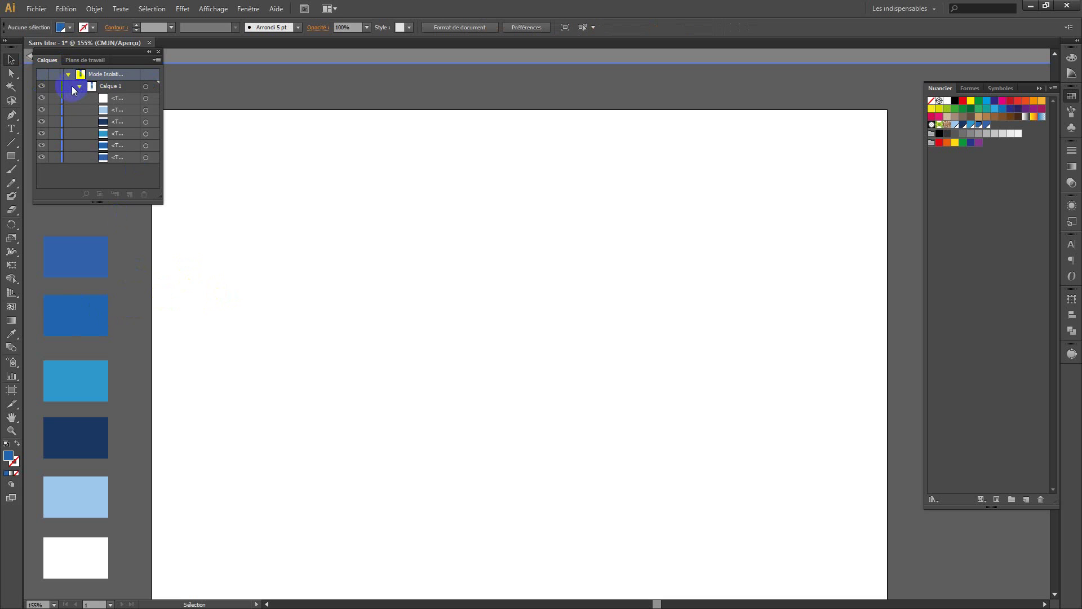
pyautogui.click(80, 86)
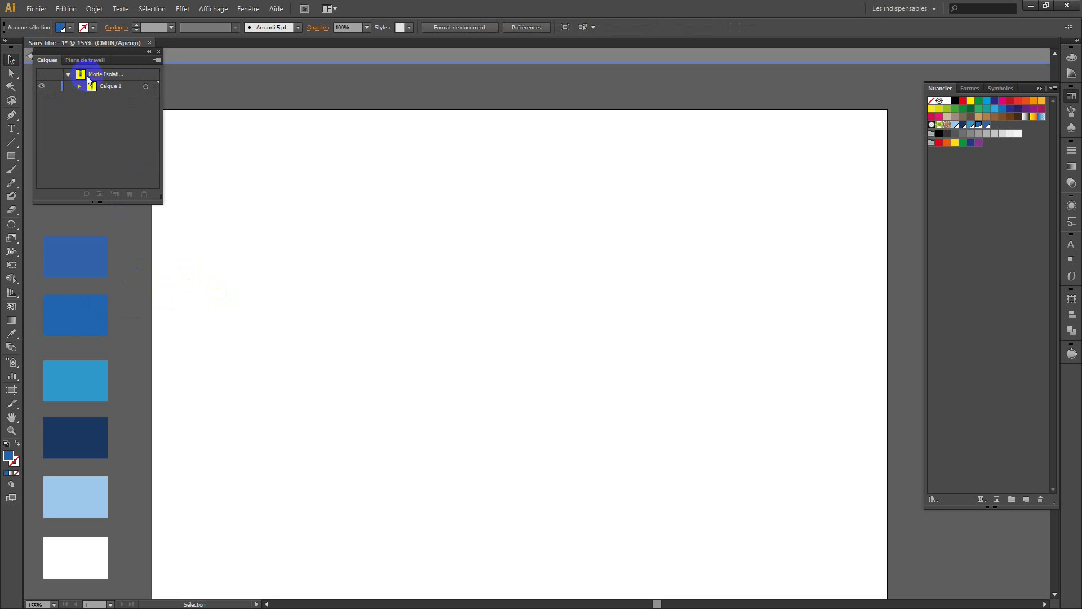
pyautogui.click(89, 76)
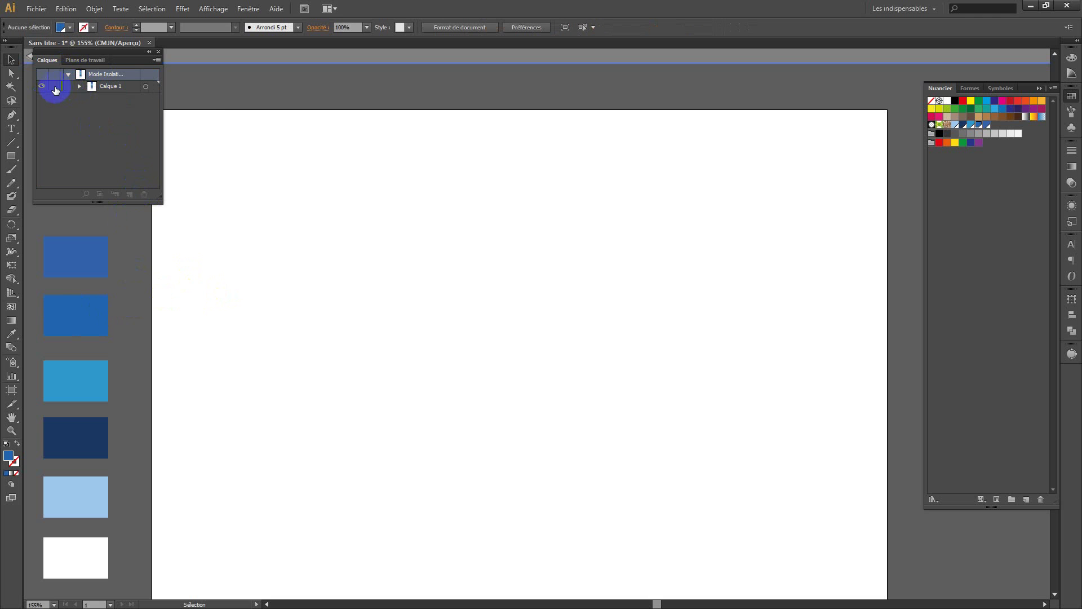
# - Lock layer Calque 1, list its paths, and try to select the rectangles beside the artboard
pyautogui.click(54, 88)
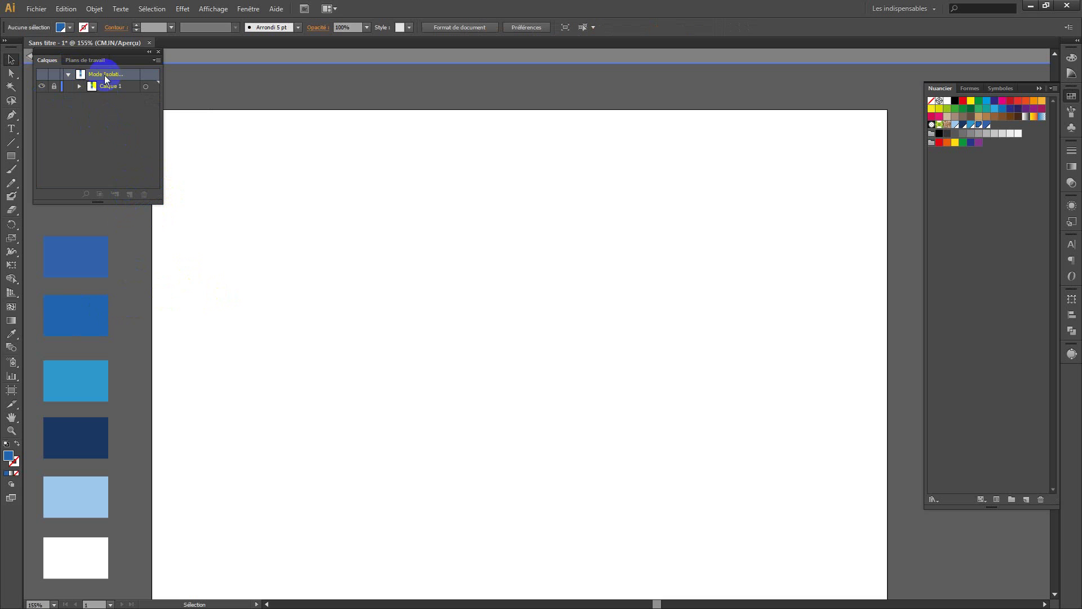
pyautogui.click(79, 86)
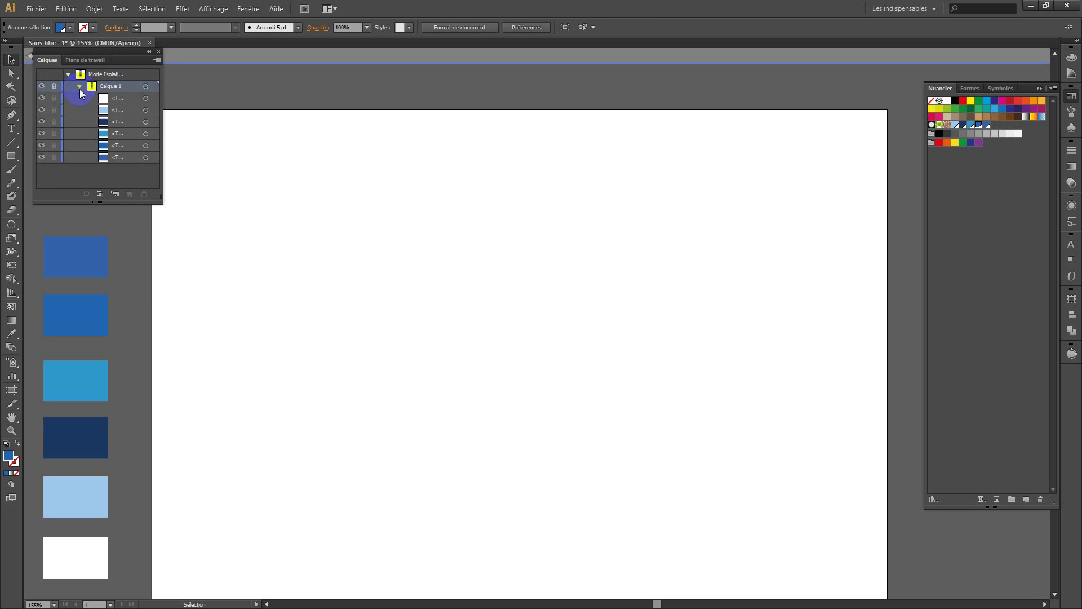
pyautogui.moveTo(93, 222); pyautogui.dragTo(128, 569)
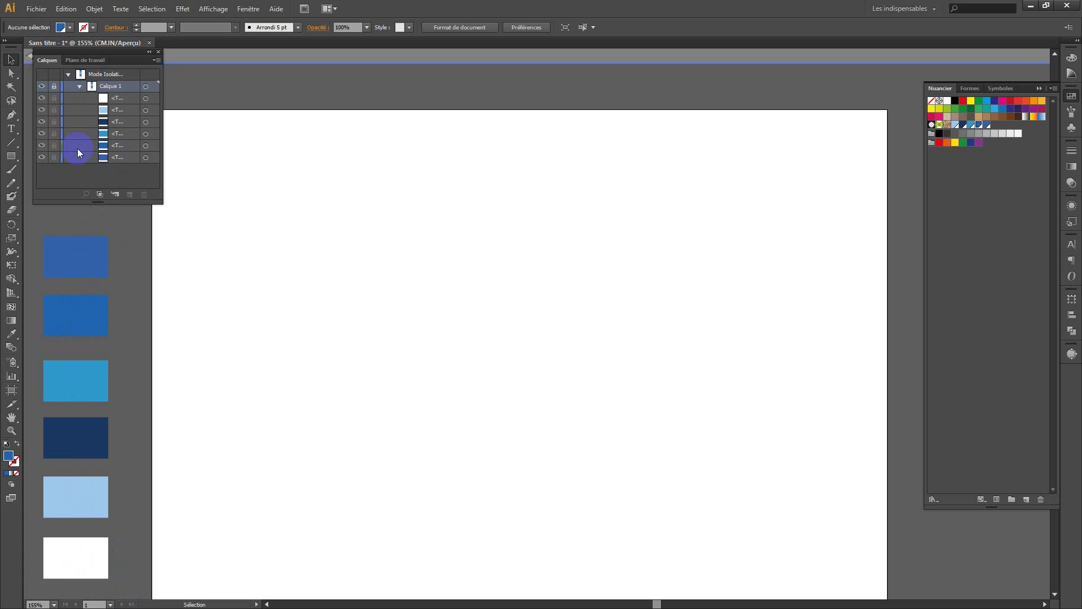
# - Delete all six rectangles and exit isolation mode to return to the empty layer Calque 1
pyautogui.moveTo(96, 225); pyautogui.dragTo(188, 485)
pyautogui.press('Delete')
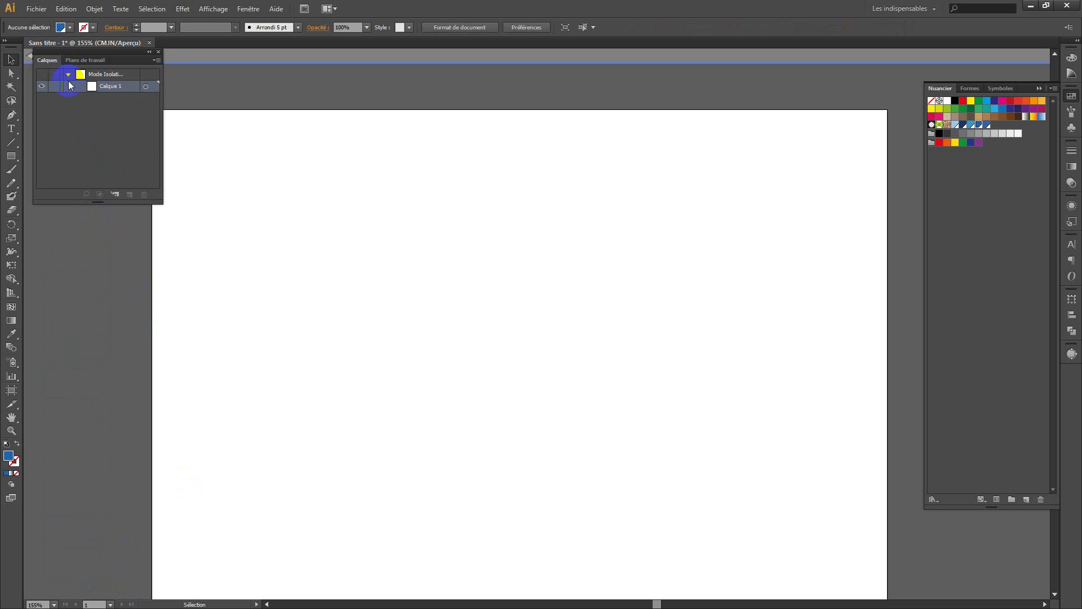
pyautogui.click(93, 74)
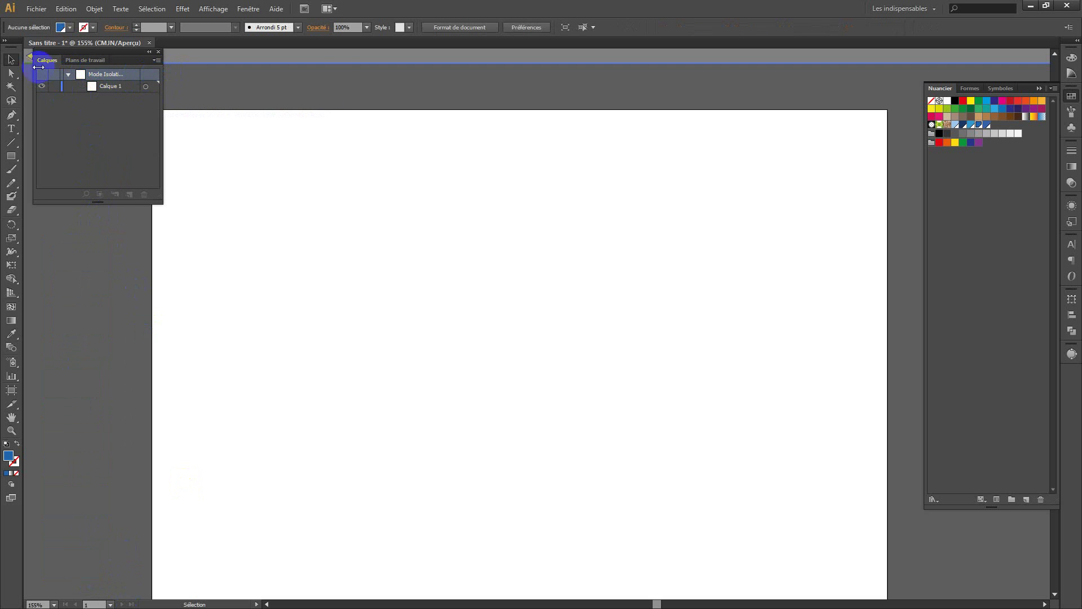
pyautogui.click(30, 56)
pyautogui.click(116, 194)
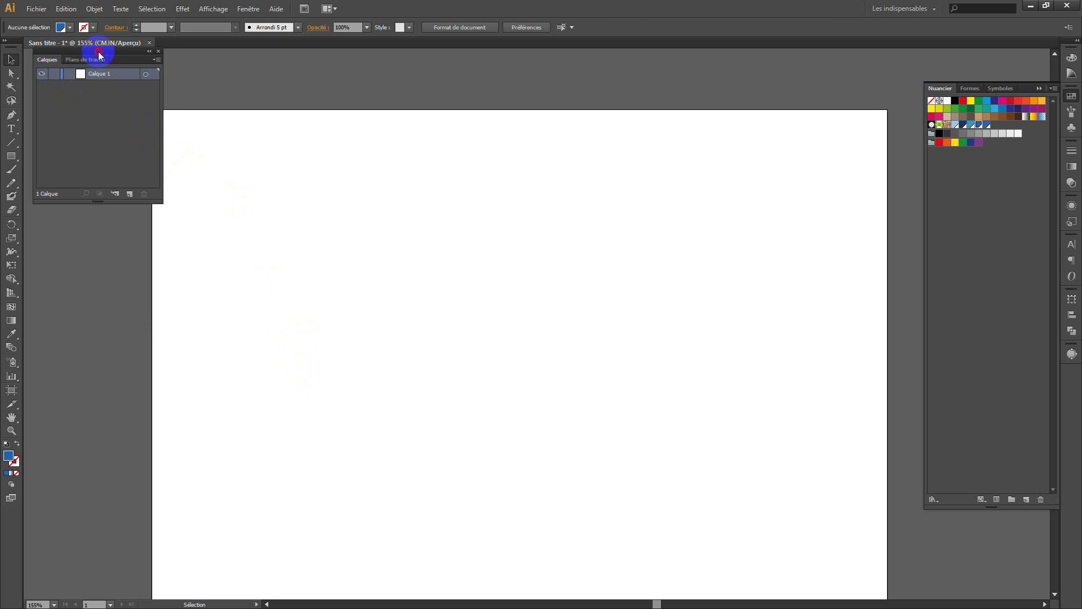
pyautogui.moveTo(97, 58); pyautogui.dragTo(95, 101)
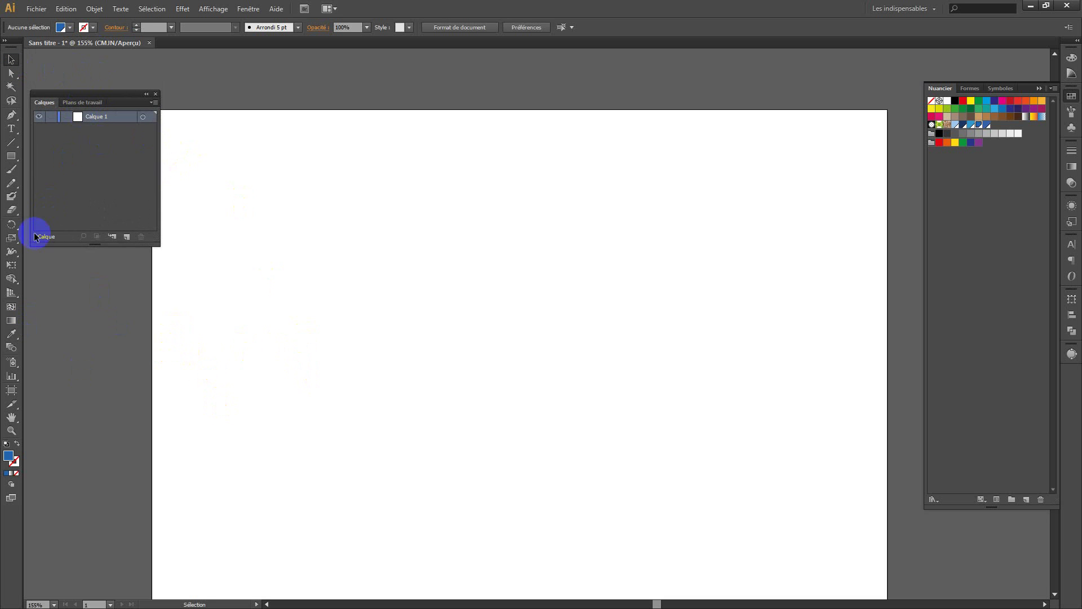
# - Draw a blue circle about 115 mm in diameter and place it near the artboard's upper-left corner
pyautogui.moveTo(11, 164); pyautogui.dragTo(87, 189)
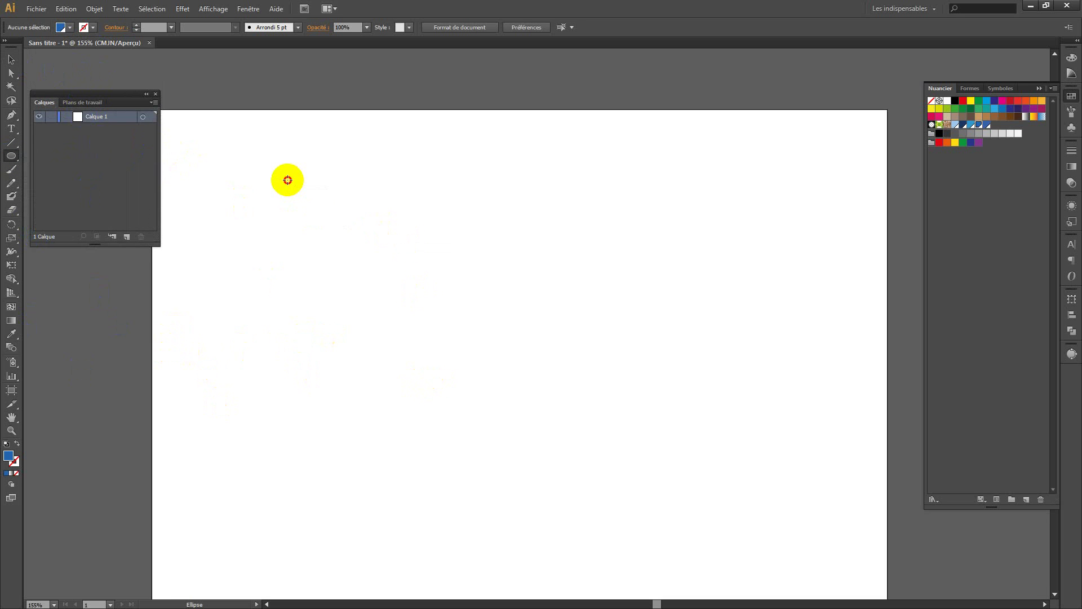
pyautogui.moveTo(288, 180); pyautogui.dragTo(484, 466)
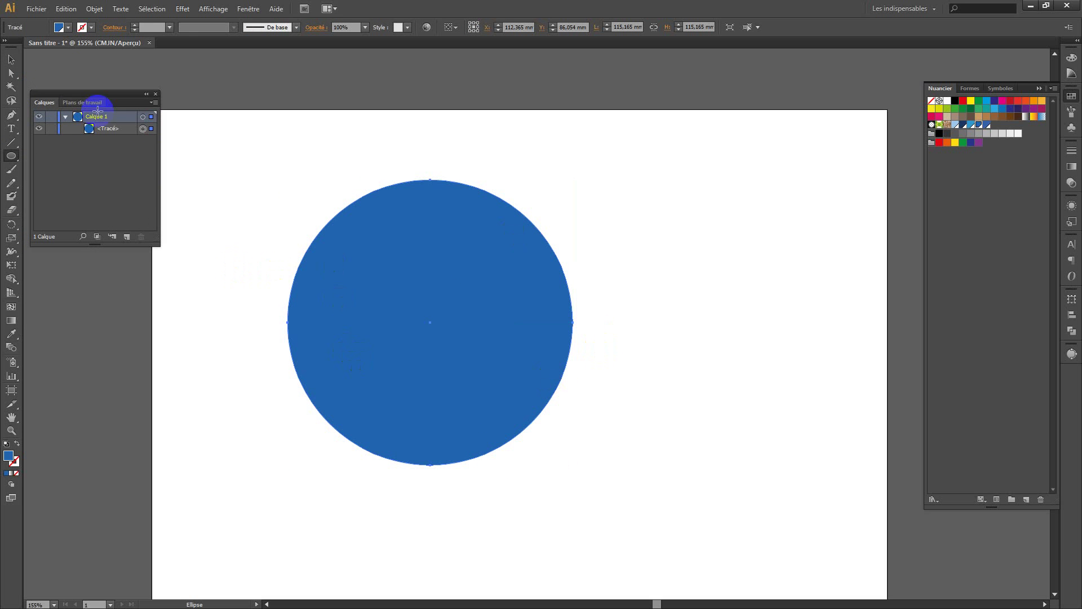
pyautogui.click(11, 59)
pyautogui.click(447, 323)
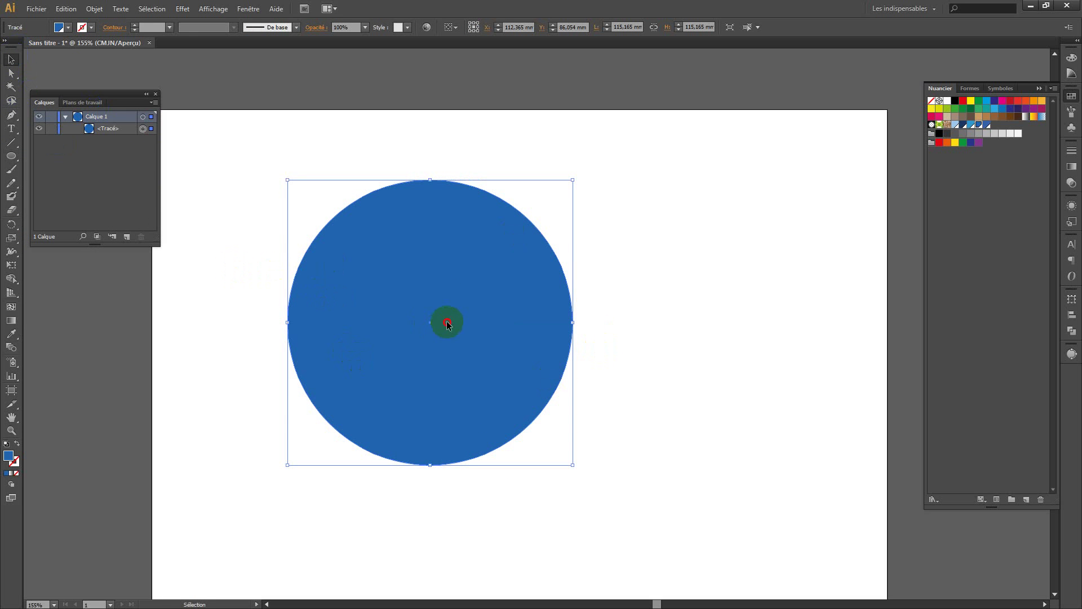
pyautogui.moveTo(446, 324); pyautogui.dragTo(351, 265)
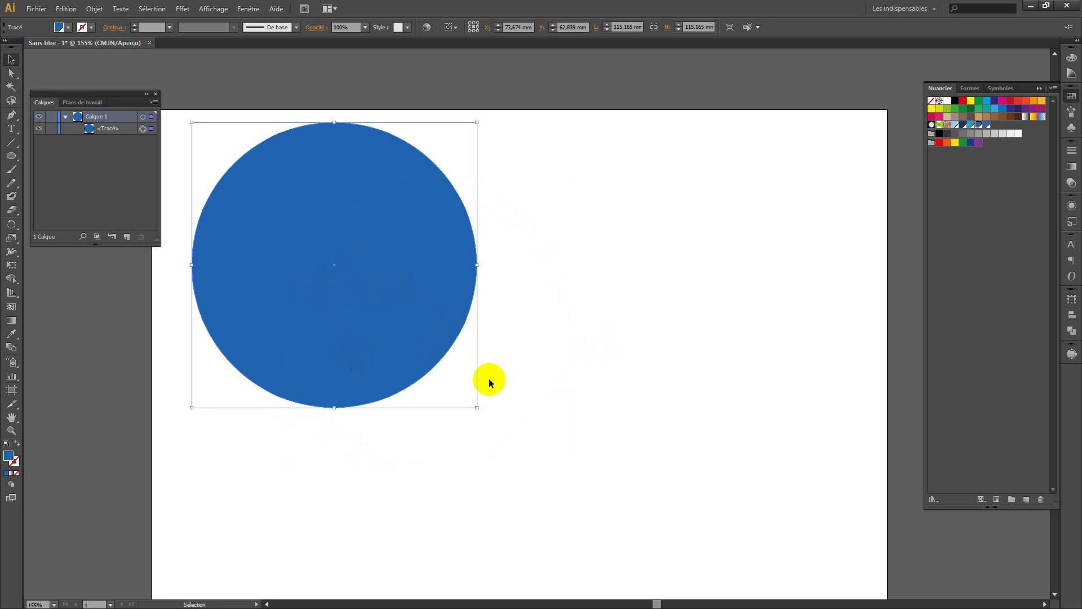
pyautogui.click(488, 382)
# - Draw a second circle about 110 mm in diameter beside the blue one and fill it with white
pyautogui.click(11, 156)
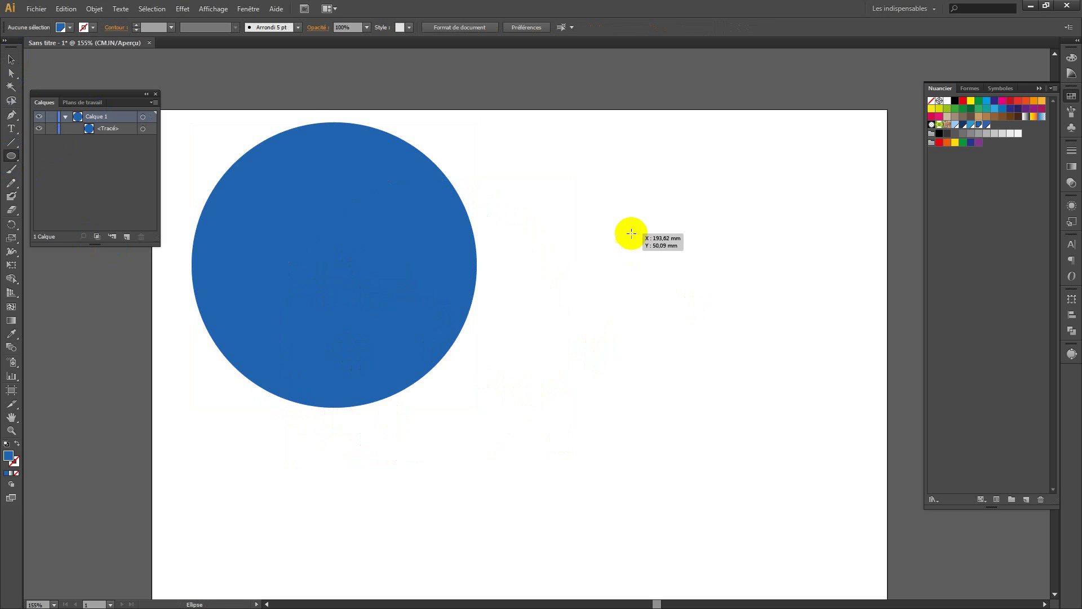
pyautogui.moveTo(570, 184); pyautogui.dragTo(741, 457)
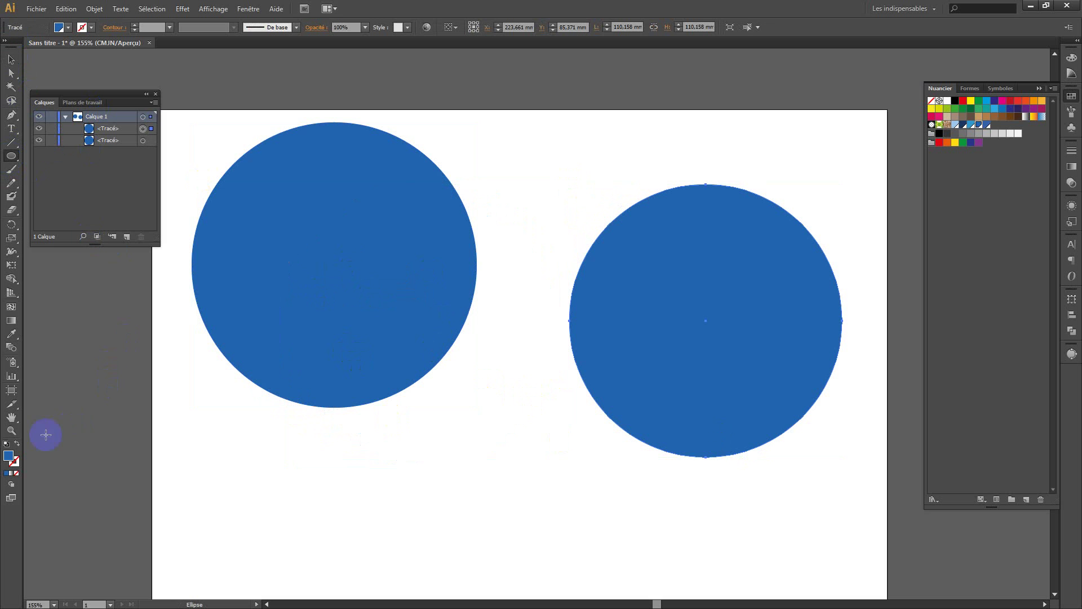
pyautogui.doubleClick(8, 456)
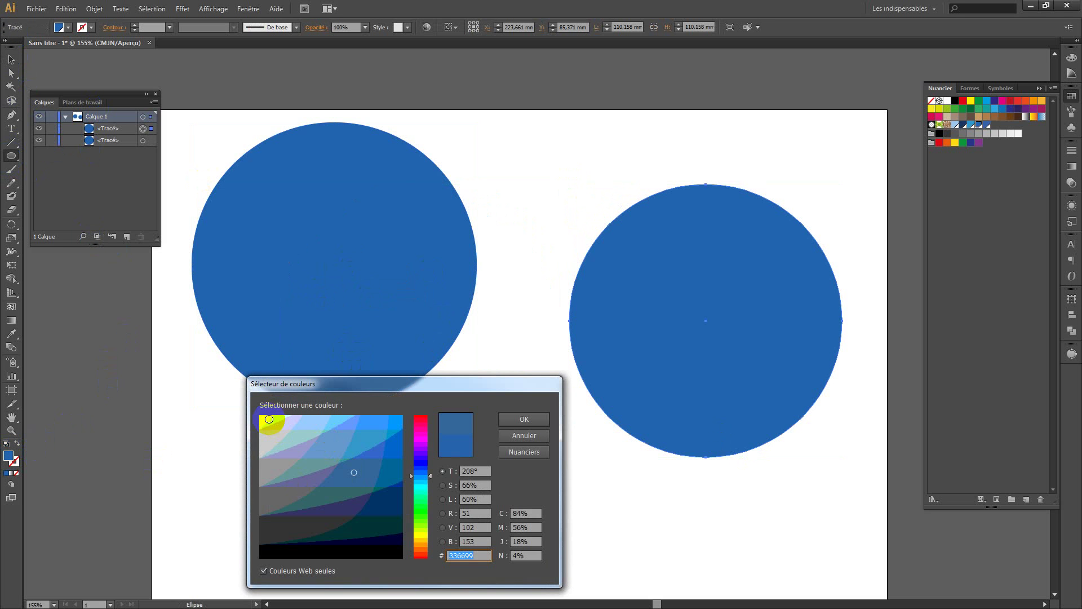
pyautogui.click(267, 418)
pyautogui.click(524, 419)
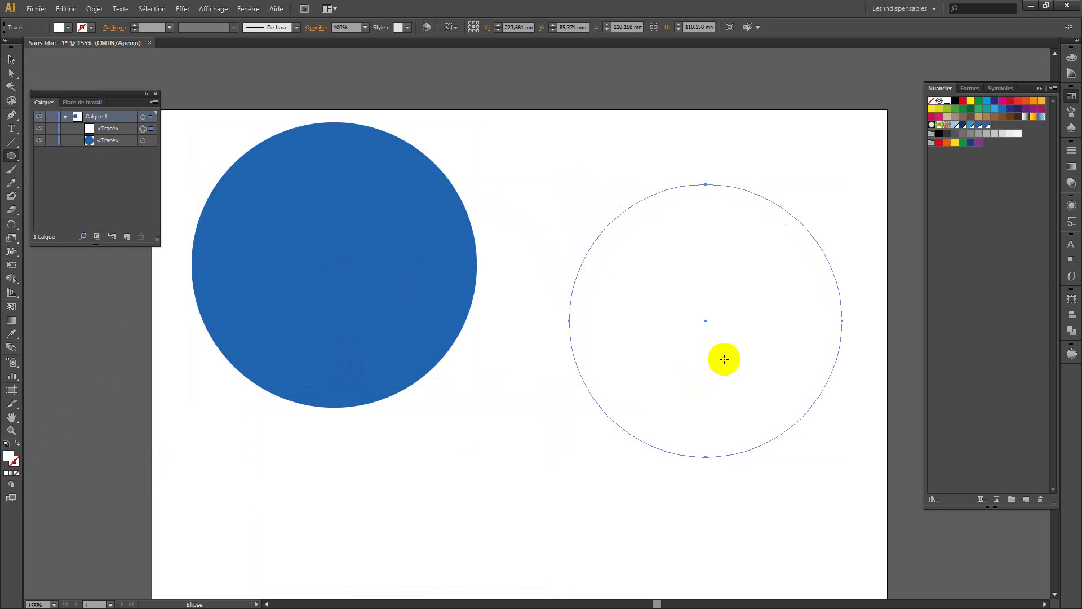
# - Place the white circle over the blue one and shrink it proportionally to about 84 mm in diameter
pyautogui.click(11, 59)
pyautogui.moveTo(648, 319); pyautogui.dragTo(279, 275)
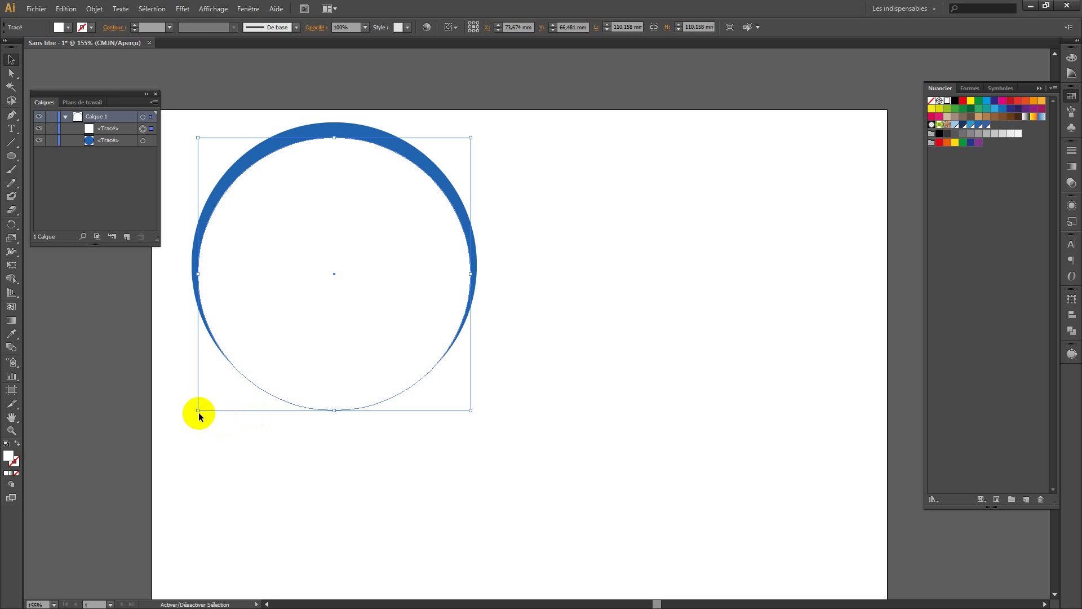
pyautogui.moveTo(196, 411); pyautogui.dragTo(234, 375)
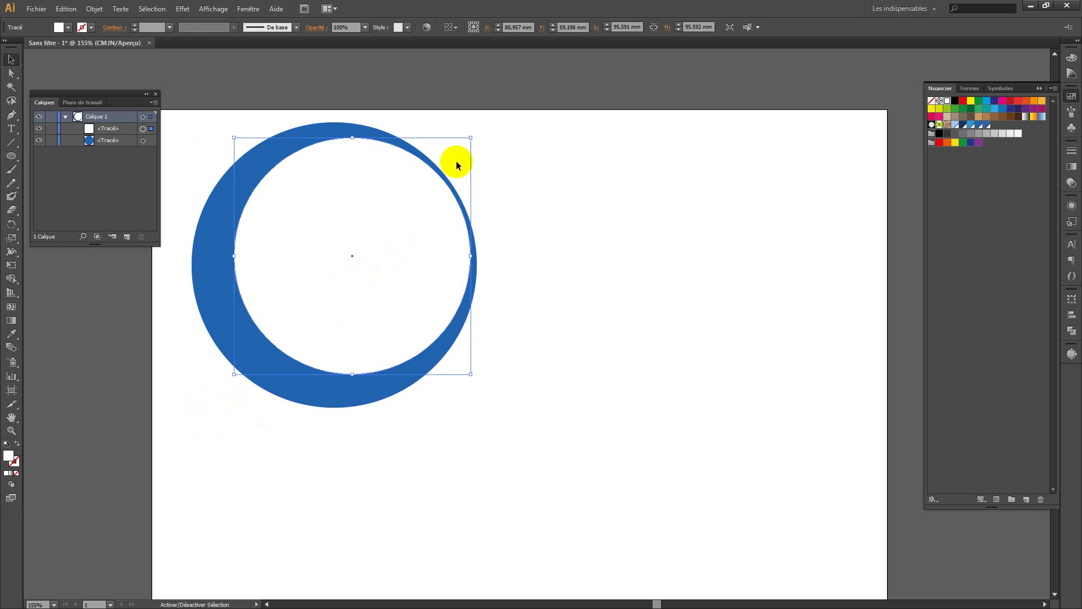
pyautogui.moveTo(472, 138); pyautogui.dragTo(442, 165)
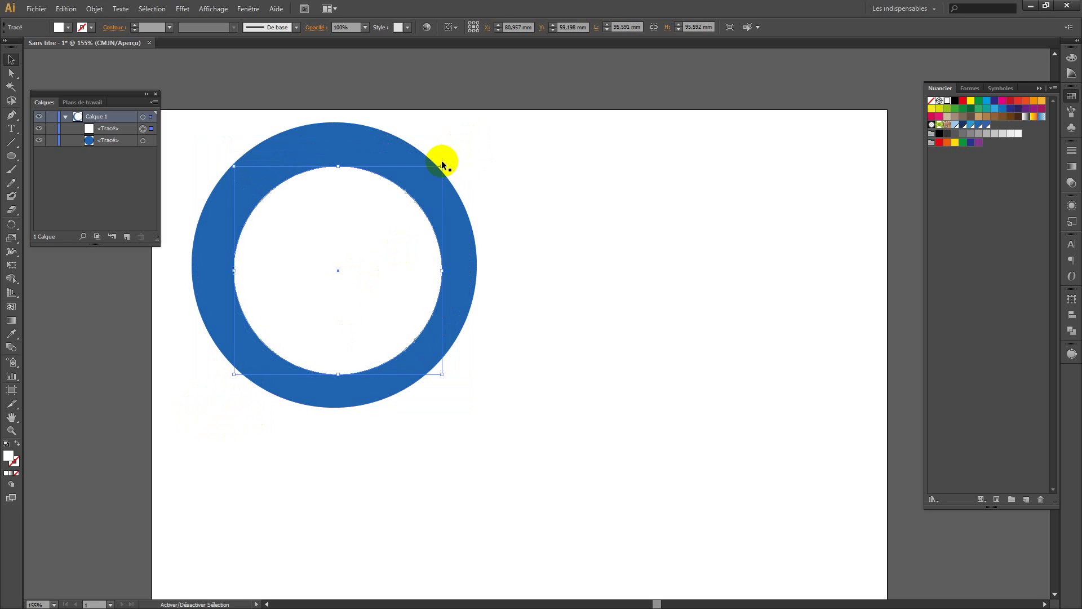
# - Align the centres of the white and blue circles horizontally and vertically
pyautogui.moveTo(576, 164); pyautogui.dragTo(386, 316)
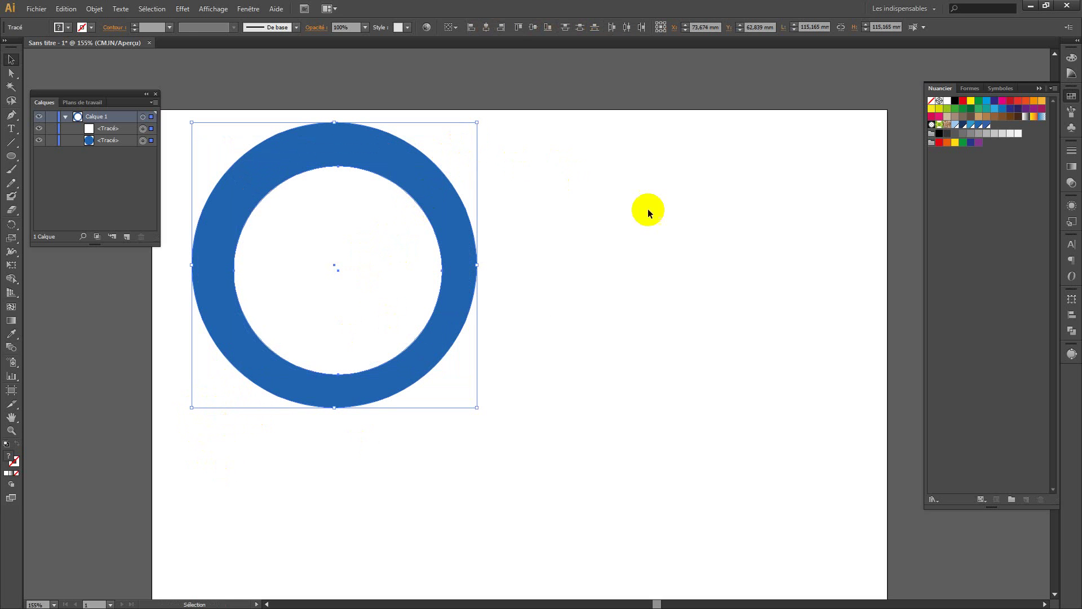
pyautogui.click(487, 31)
pyautogui.click(533, 26)
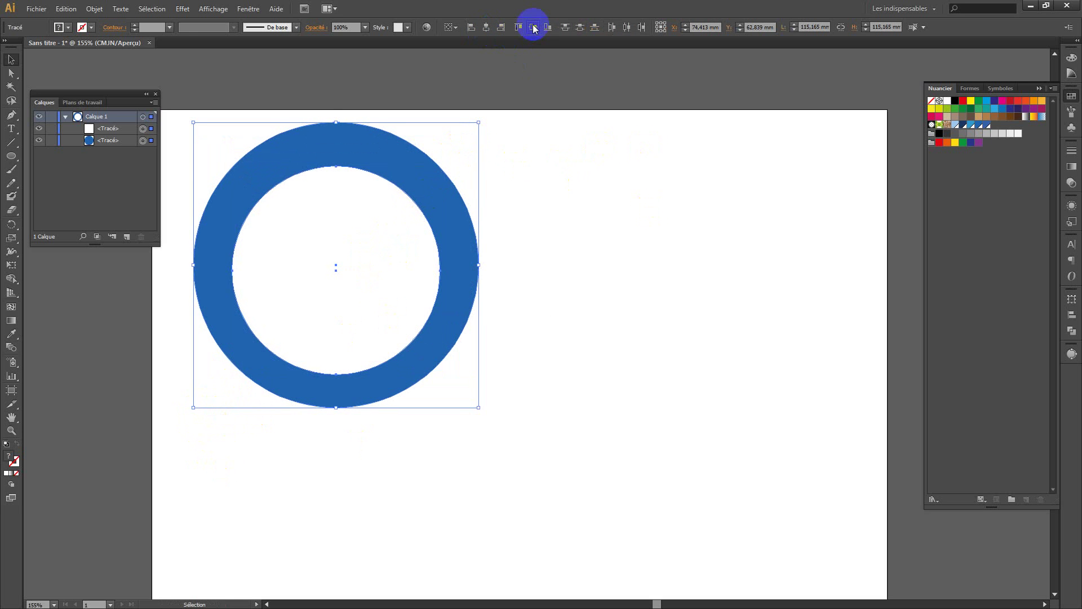
pyautogui.click(603, 274)
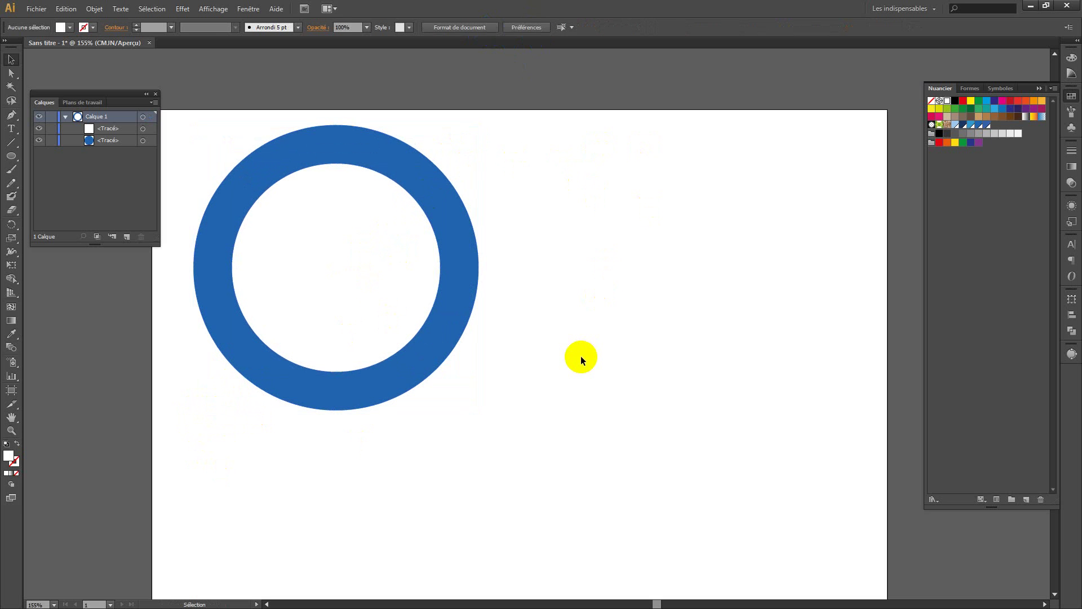
# - Duplicate the white circle twice, placing both copies near the artboard's upper-right corner
pyautogui.click(400, 320)
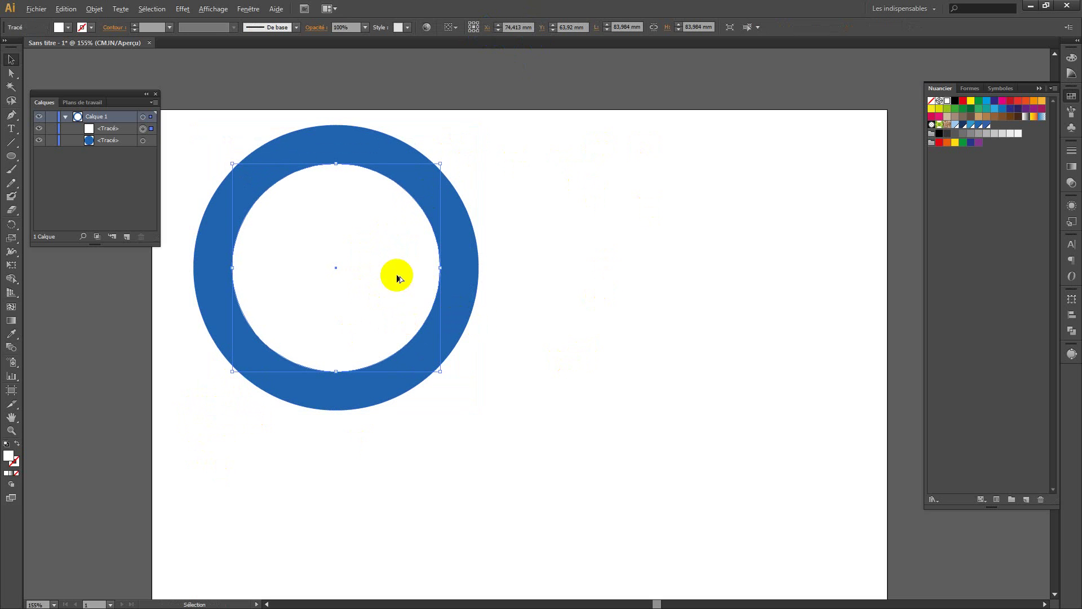
pyautogui.moveTo(396, 278); pyautogui.dragTo(844, 188)
pyautogui.moveTo(358, 289); pyautogui.dragTo(814, 271)
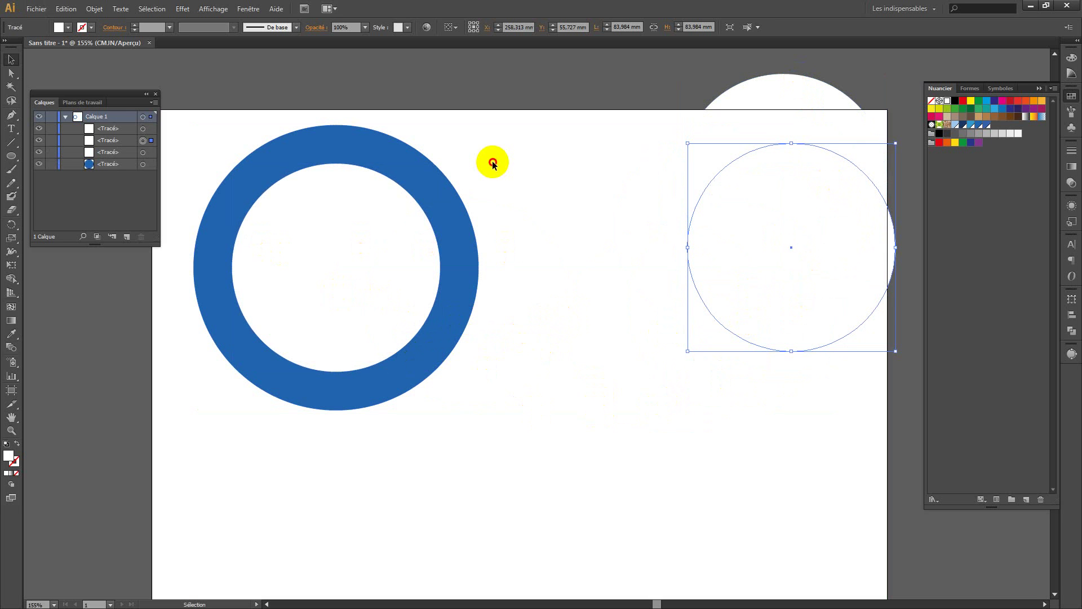
# - Subtract the inner white circle from the blue circle with Pathfinder to form a ring
pyautogui.moveTo(490, 162); pyautogui.dragTo(333, 321)
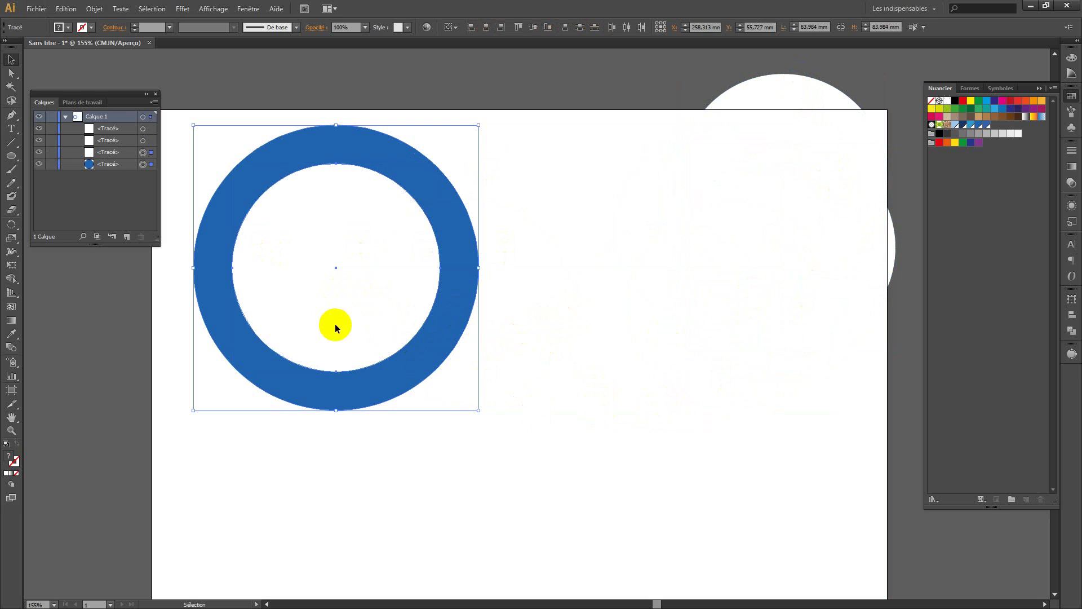
pyautogui.click(1073, 331)
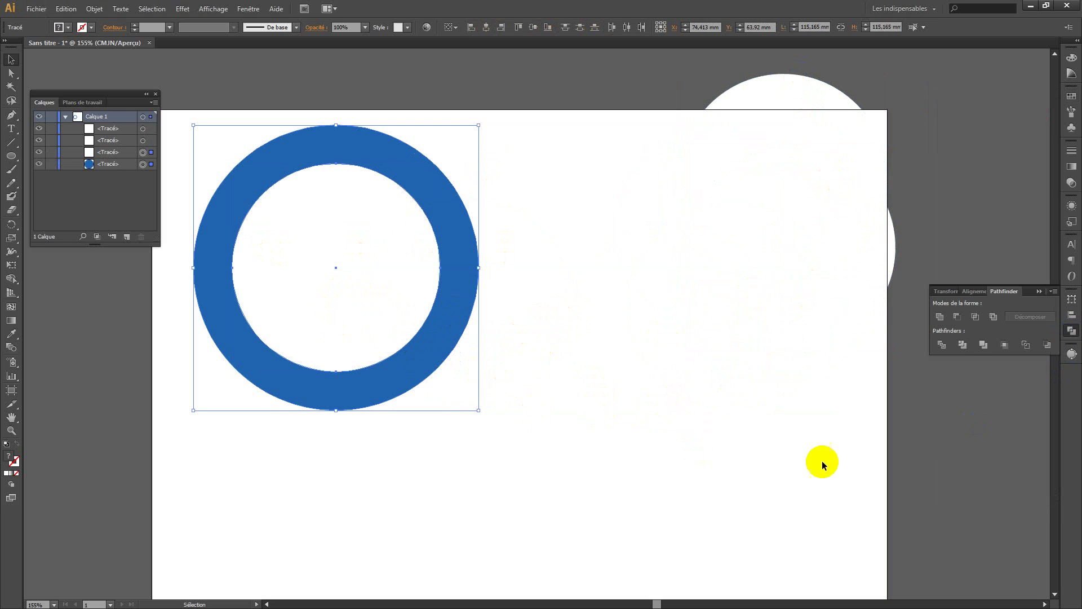
pyautogui.click(961, 320)
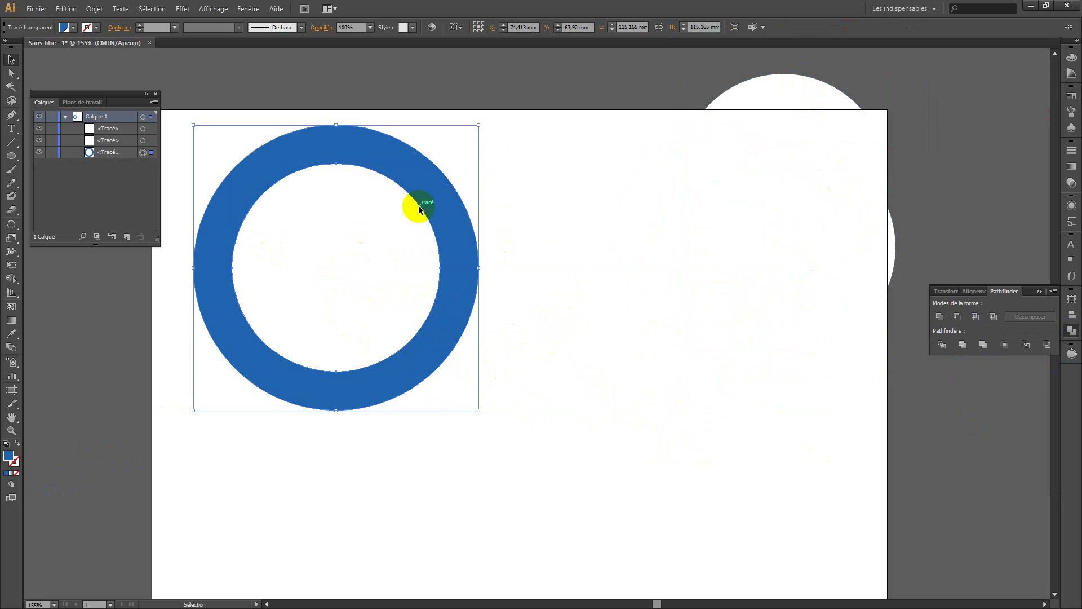
# - Move the upper white circle copy over the blue ring and enlarge it proportionally to about 97 mm in diameter
pyautogui.click(810, 109)
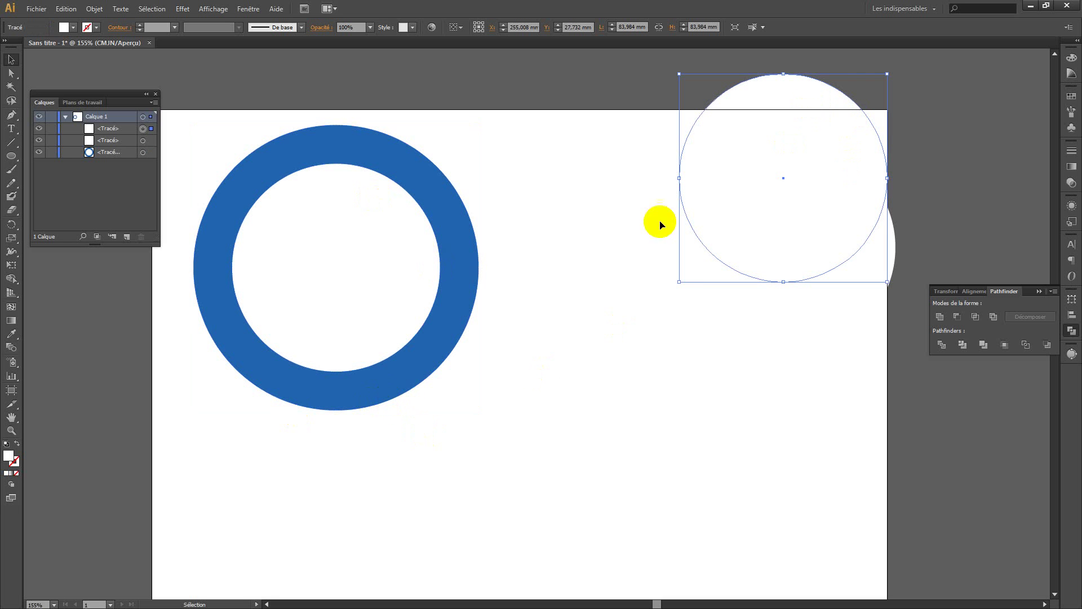
pyautogui.moveTo(759, 160); pyautogui.dragTo(298, 268)
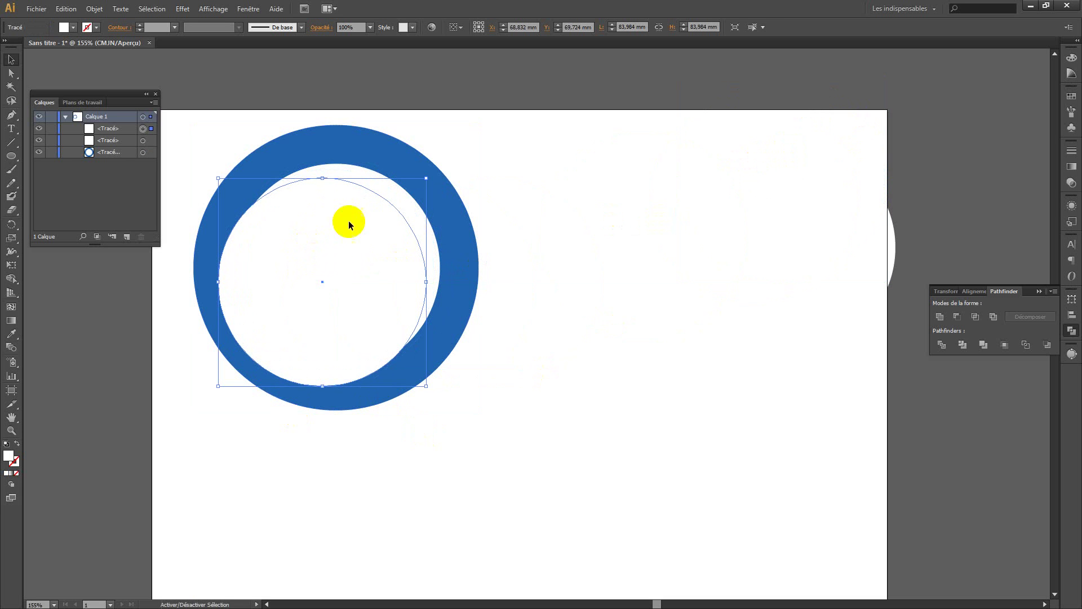
pyautogui.moveTo(427, 178); pyautogui.dragTo(474, 147)
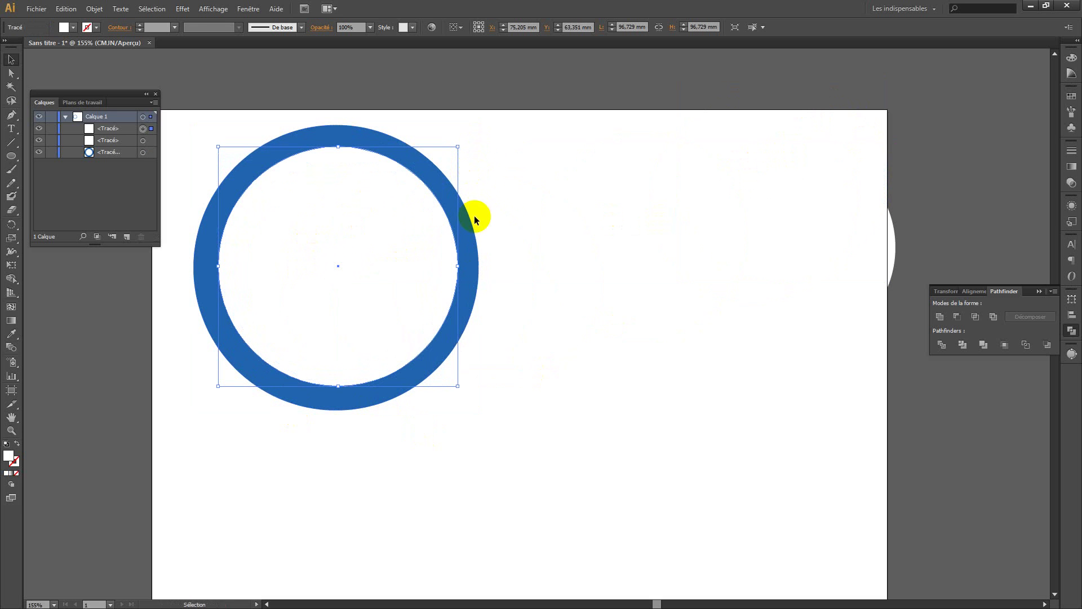
# - Align the centres of the enlarged white circle and the blue ring horizontally and vertically
pyautogui.moveTo(534, 179); pyautogui.dragTo(322, 301)
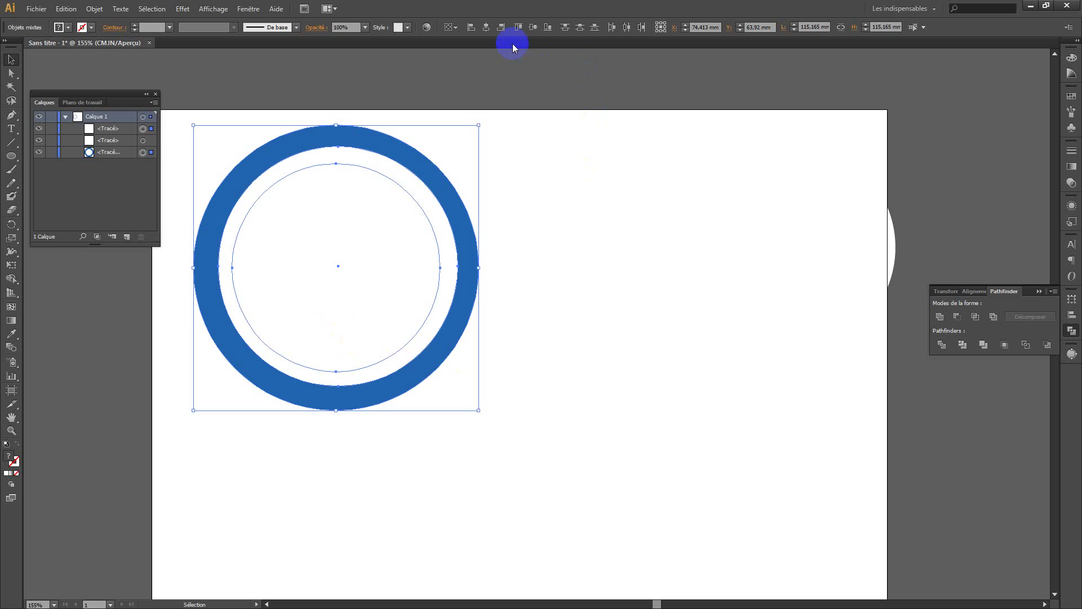
pyautogui.click(486, 27)
pyautogui.click(533, 27)
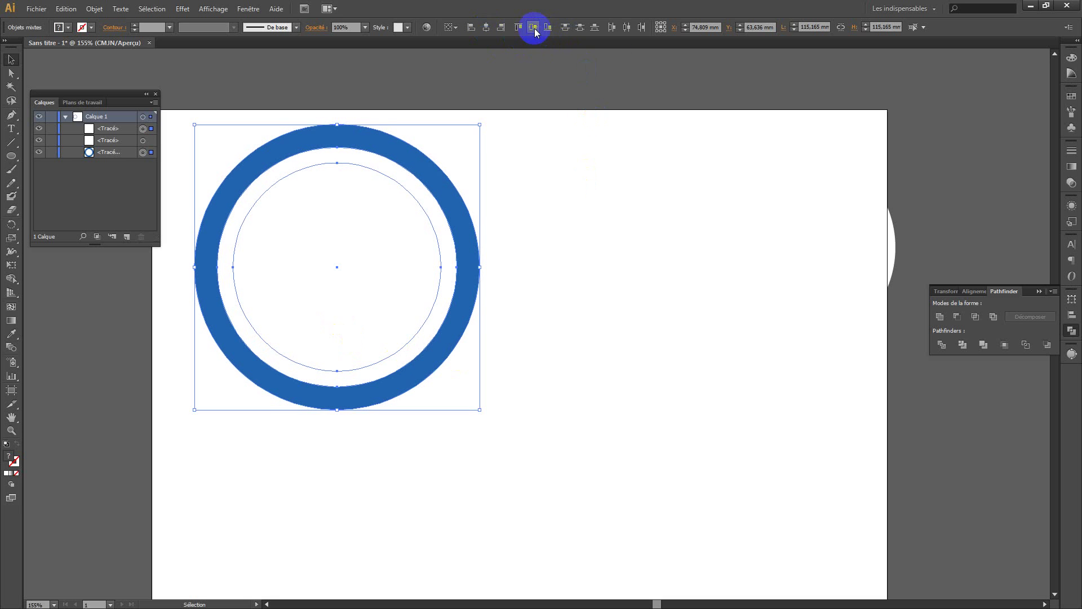
pyautogui.click(561, 312)
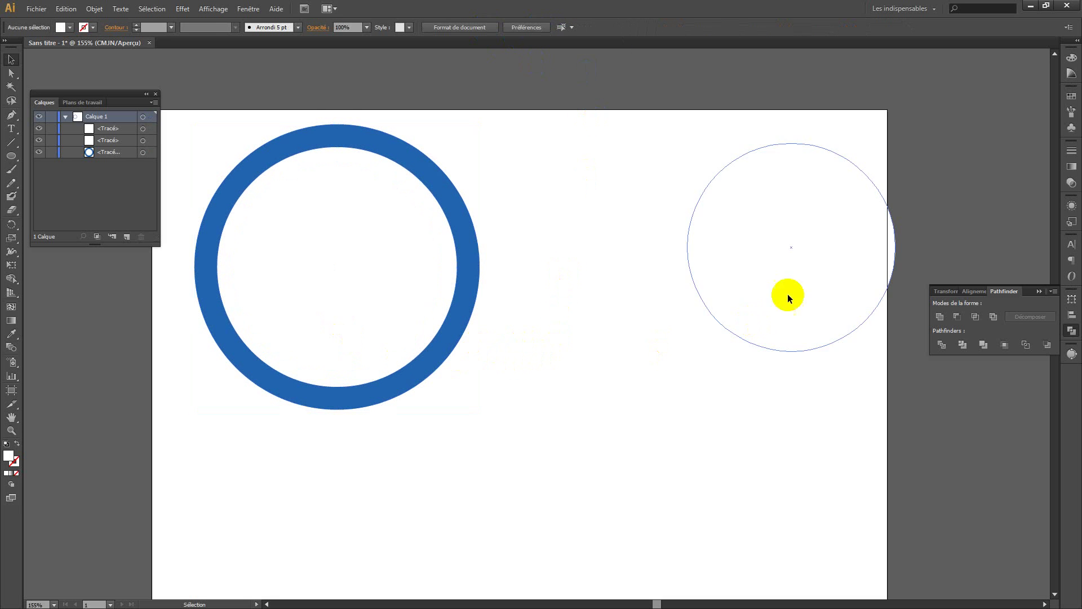
# - Fill the large white circle inside the blue ring with black
pyautogui.click(389, 276)
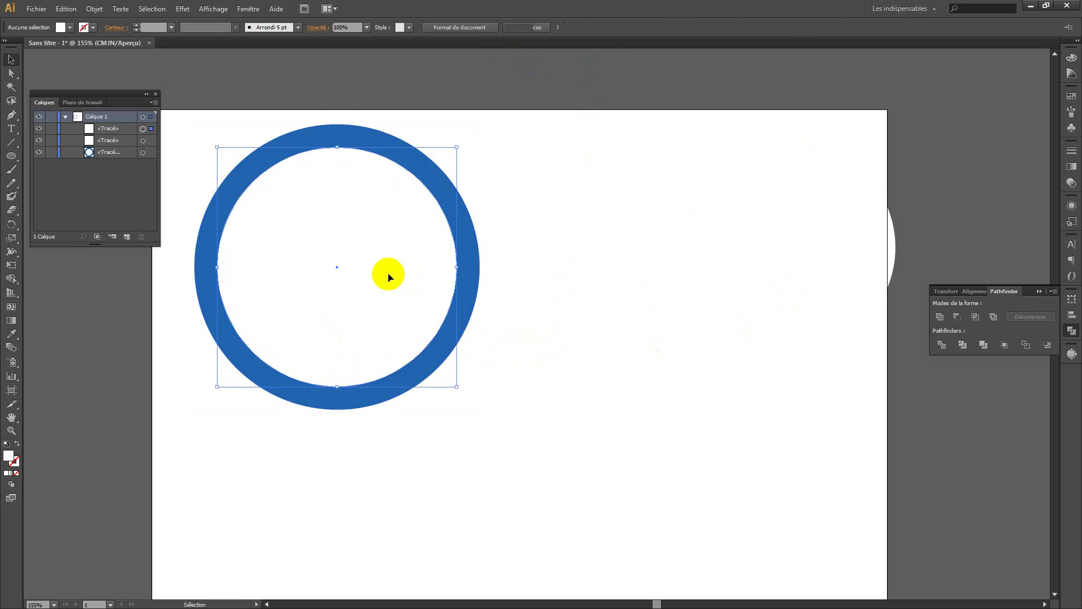
pyautogui.doubleClick(9, 458)
pyautogui.moveTo(392, 502); pyautogui.dragTo(333, 552)
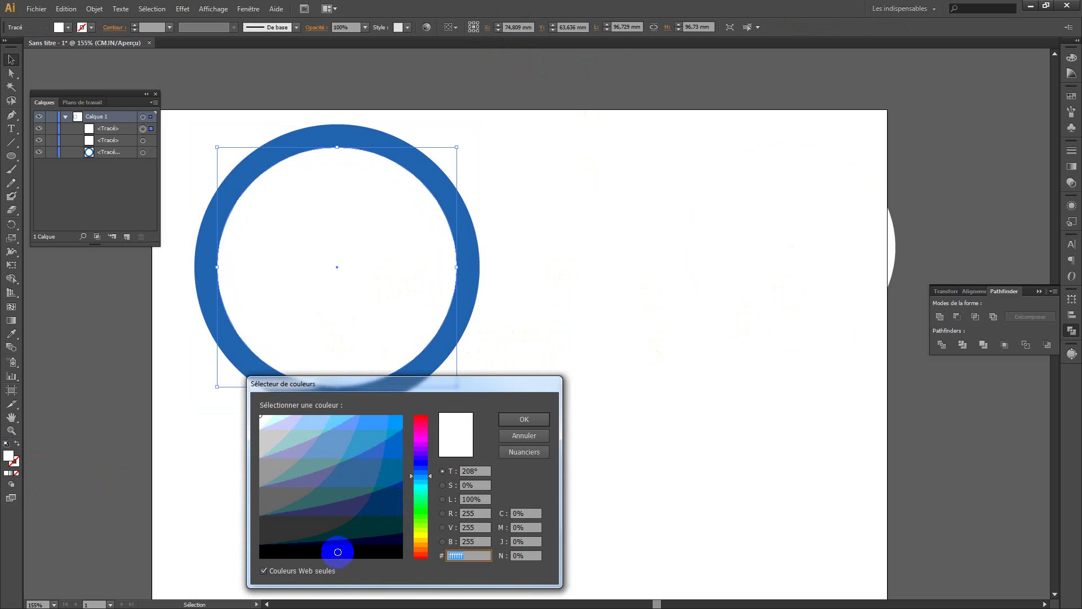
pyautogui.click(484, 473)
pyautogui.click(515, 424)
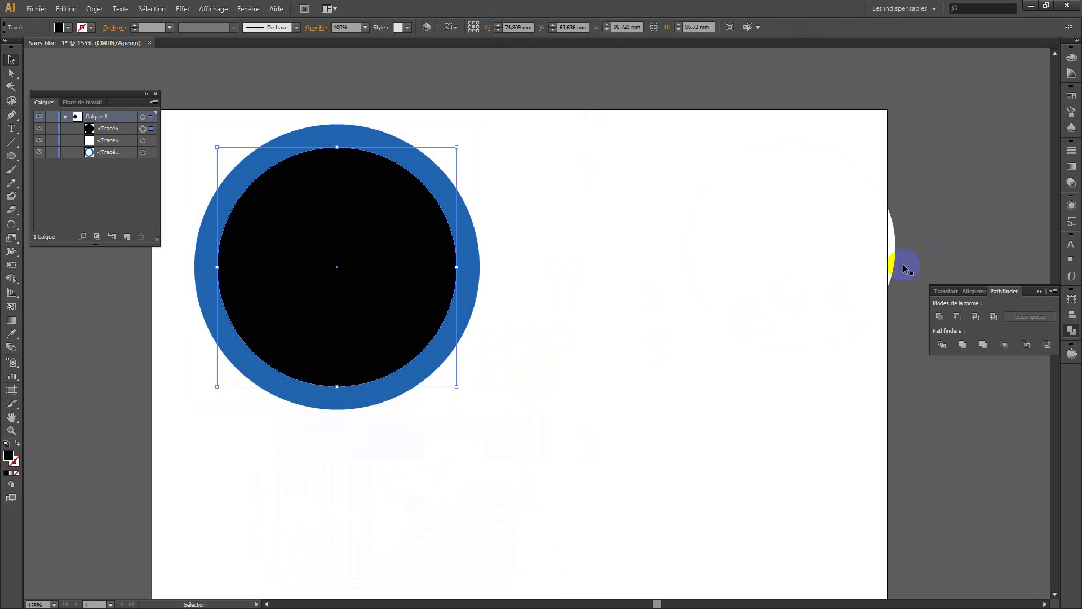
# - Move the remaining white circle from the artboard's right edge to the centre of the blue ring, behind the black circle
pyautogui.click(896, 250)
pyautogui.moveTo(841, 258); pyautogui.dragTo(387, 279)
pyautogui.click(523, 377)
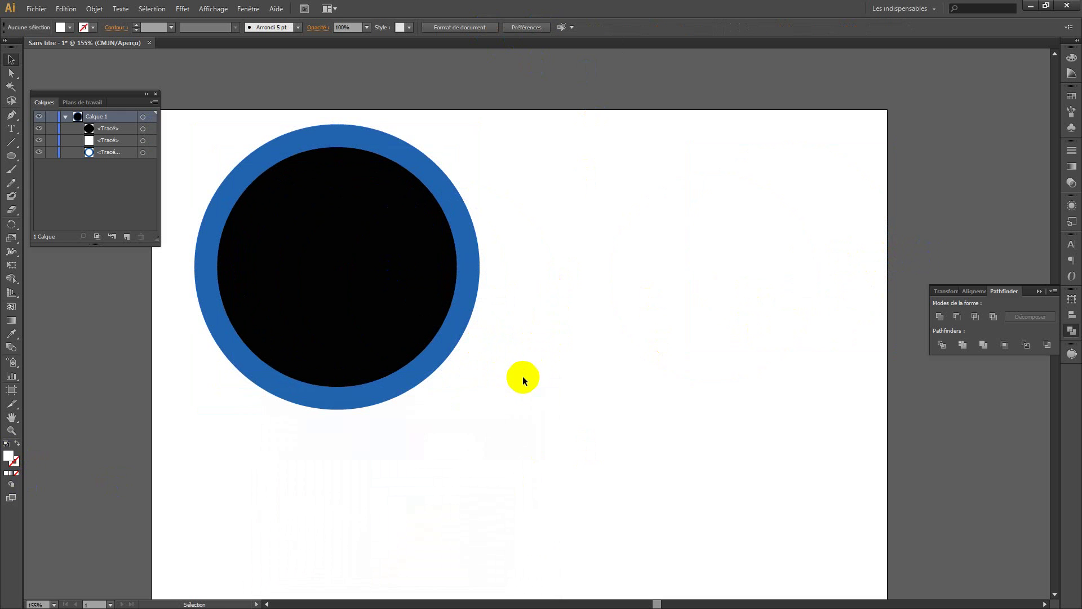
pyautogui.click(366, 280)
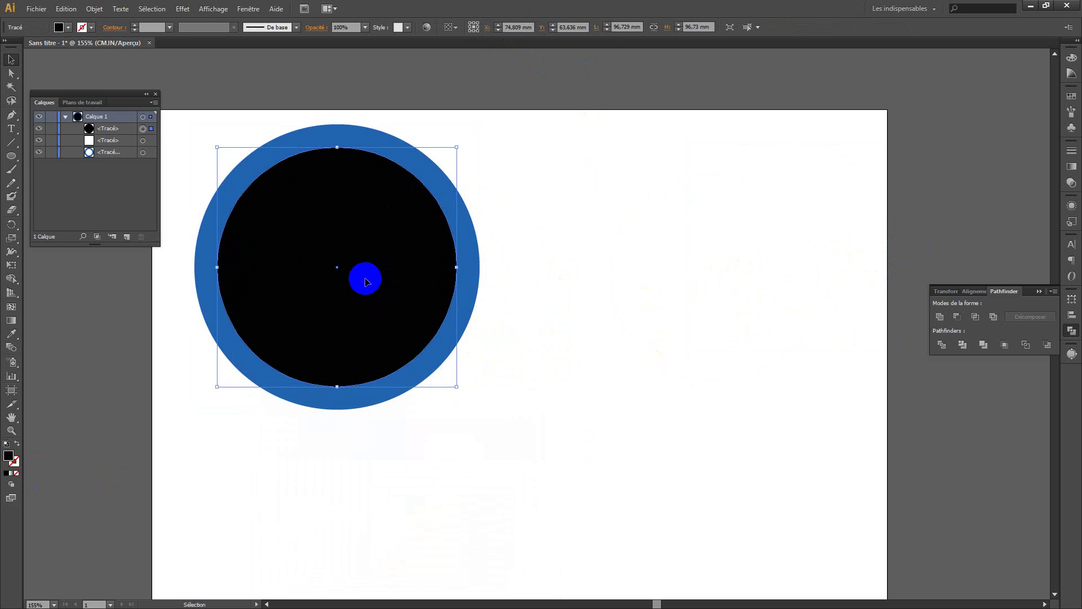
pyautogui.moveTo(628, 188); pyautogui.dragTo(321, 459)
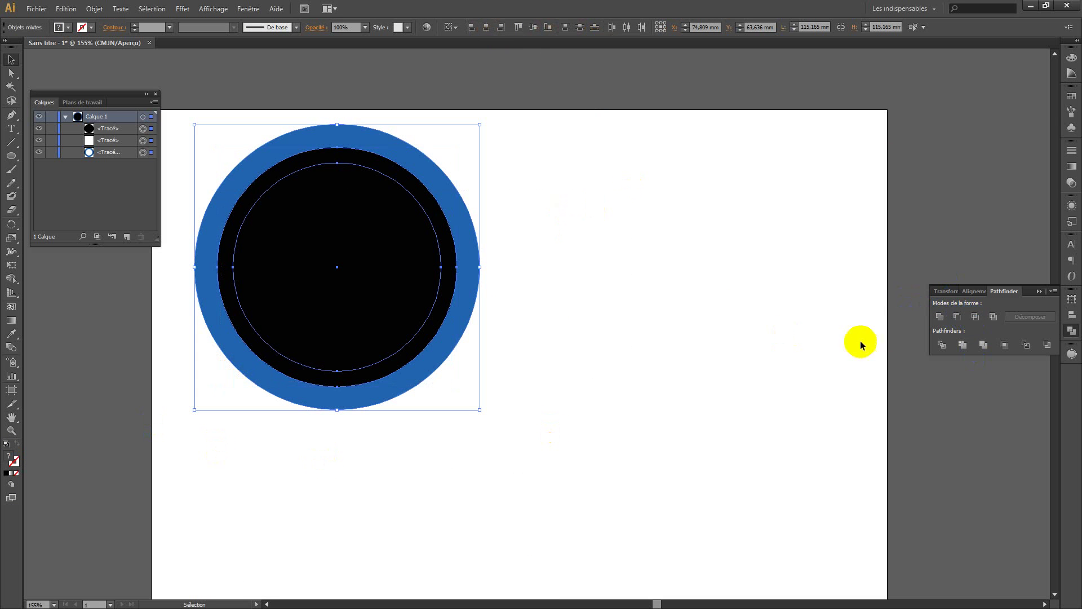
pyautogui.click(472, 496)
# - Move the black circle out to the right of the blue ring and place the smaller white circle behind it
pyautogui.moveTo(350, 310); pyautogui.dragTo(666, 330)
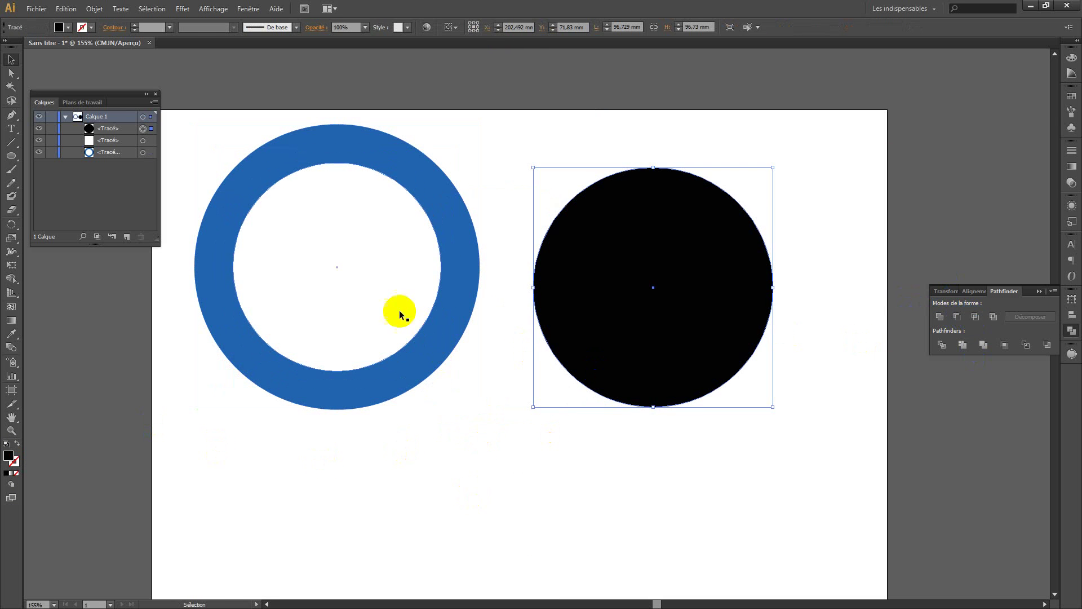
pyautogui.click(388, 317)
pyautogui.moveTo(389, 317); pyautogui.dragTo(689, 322)
# - Align the centres of the black circle and the smaller white circle horizontally and vertically
pyautogui.moveTo(780, 439); pyautogui.dragTo(646, 357)
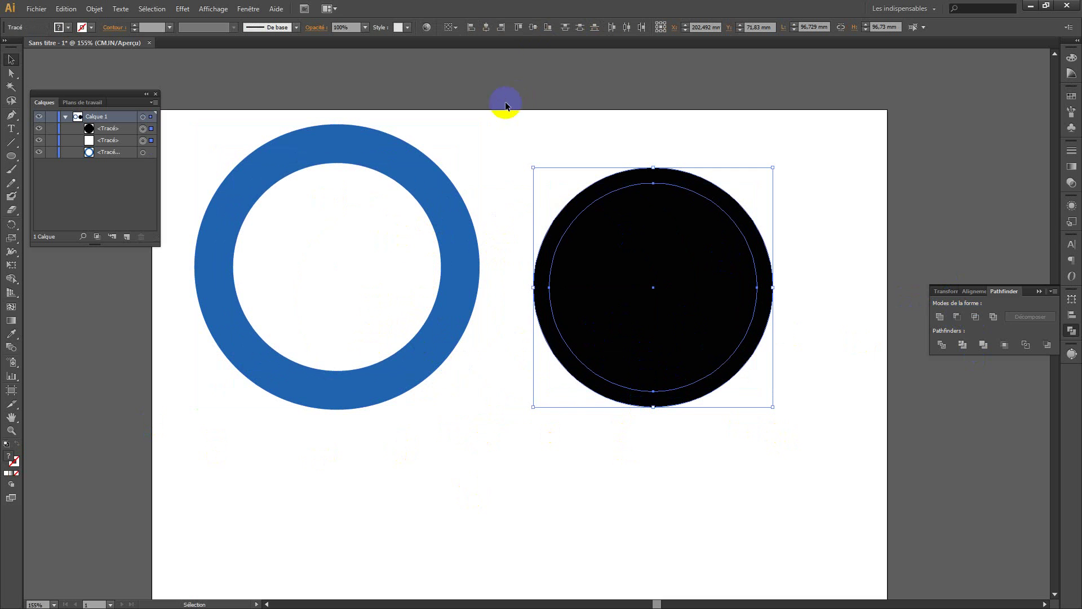
pyautogui.click(487, 31)
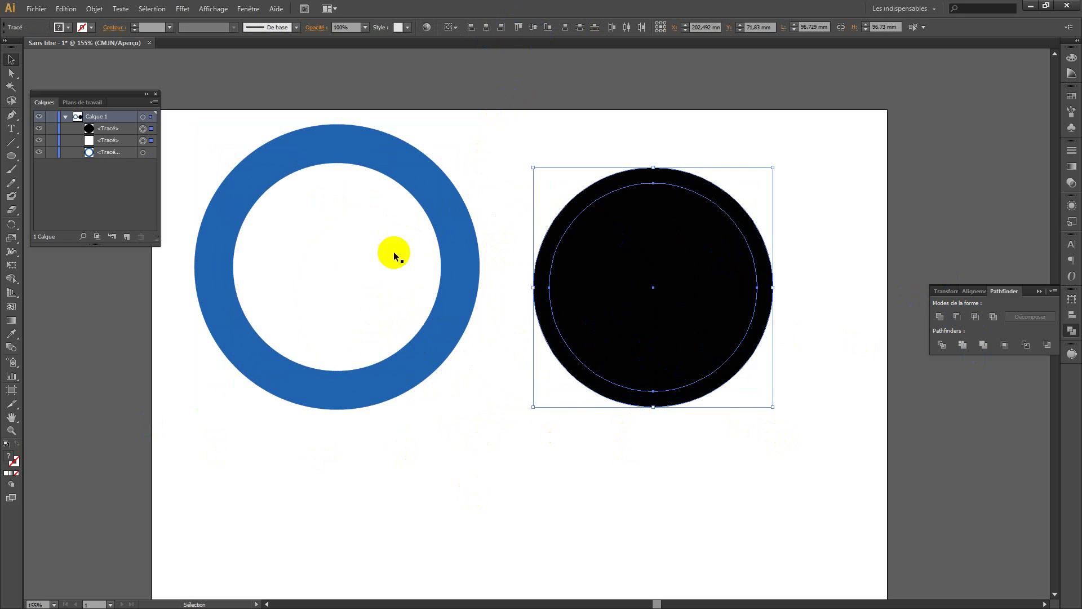
pyautogui.click(492, 29)
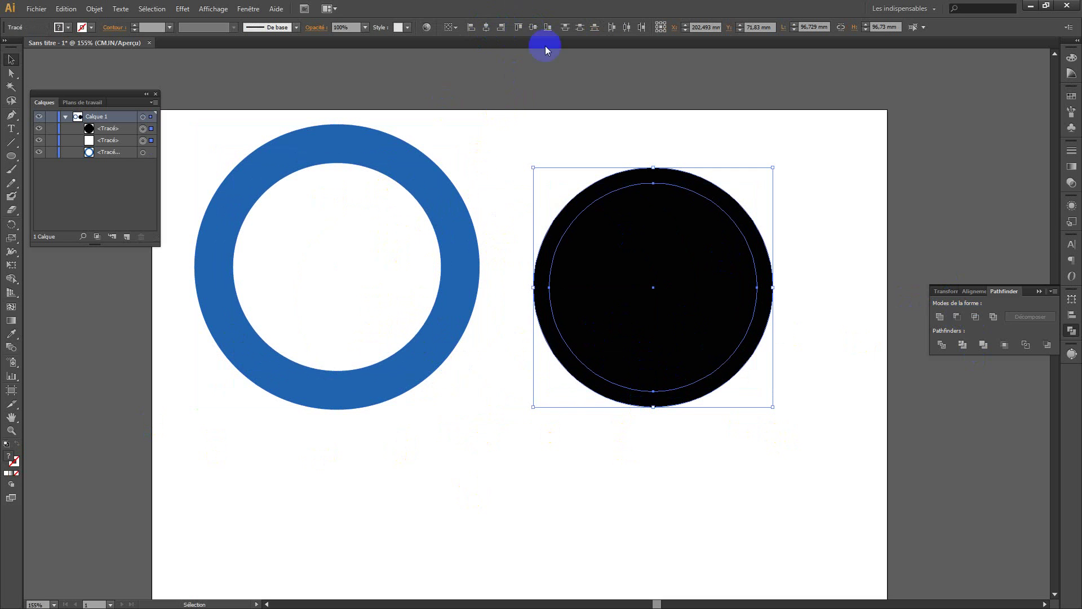
pyautogui.click(533, 27)
pyautogui.click(782, 312)
pyautogui.moveTo(782, 312); pyautogui.dragTo(582, 430)
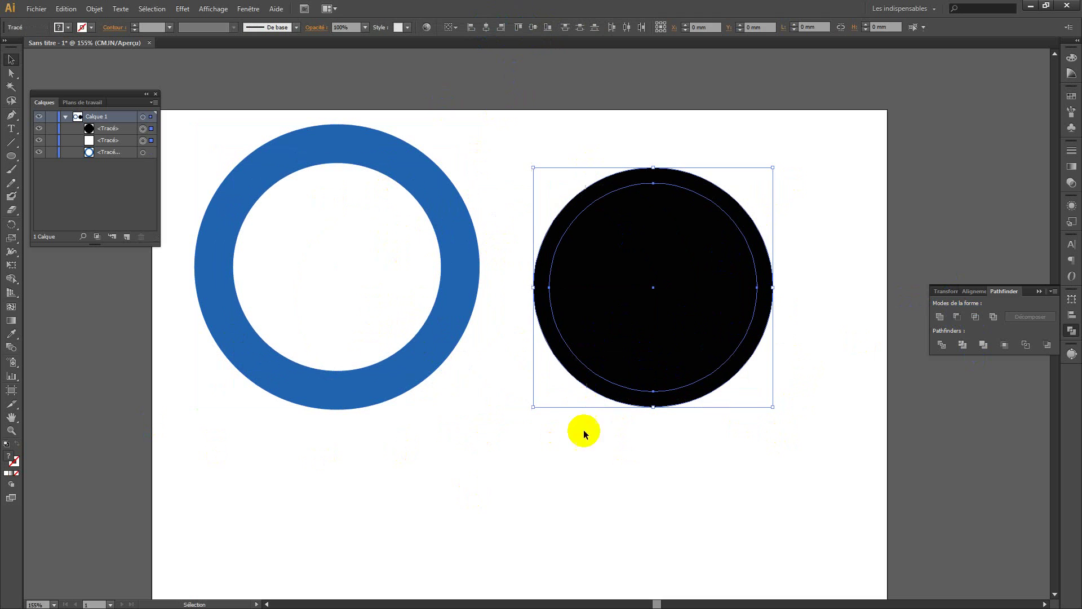
# - Bring the white circle in front of the black one and subtract it with Pathfinder to form a thin black ring
pyautogui.click(957, 316)
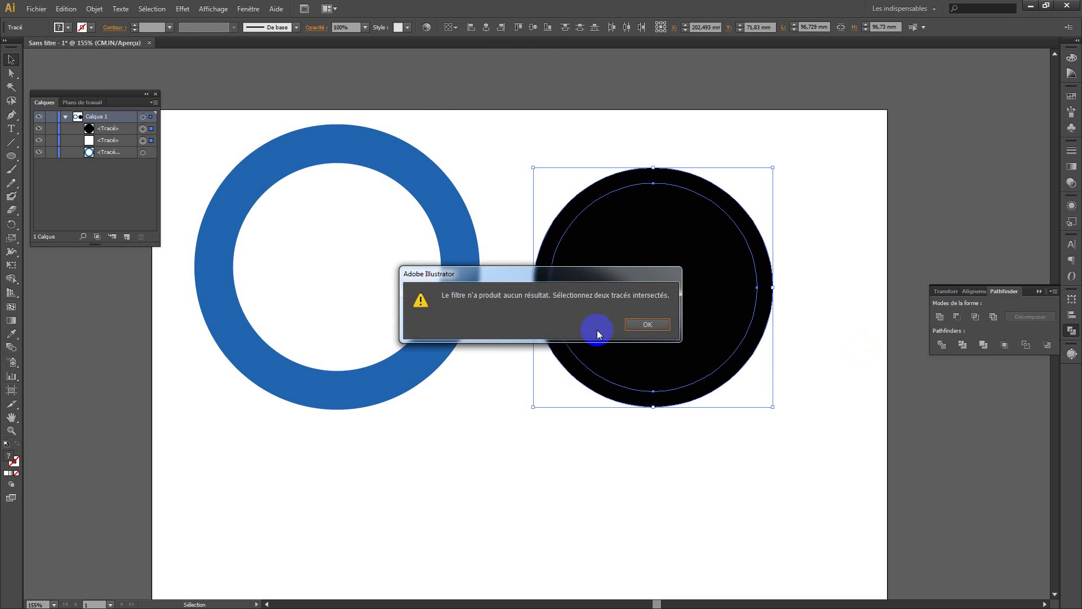
pyautogui.click(643, 325)
pyautogui.moveTo(108, 134); pyautogui.dragTo(108, 145)
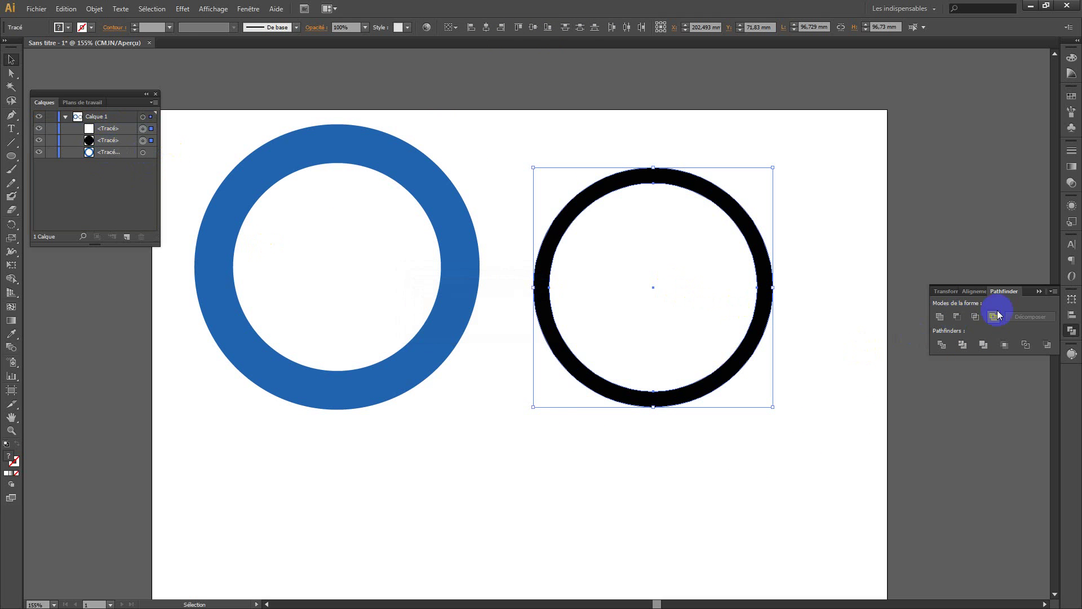
pyautogui.moveTo(710, 197); pyautogui.dragTo(714, 198)
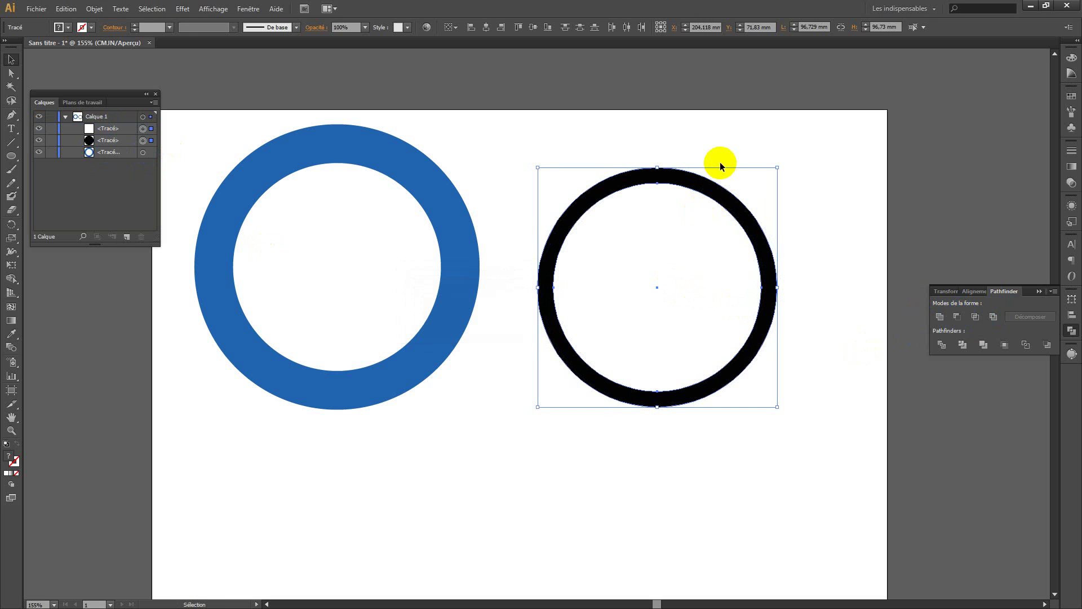
pyautogui.click(939, 343)
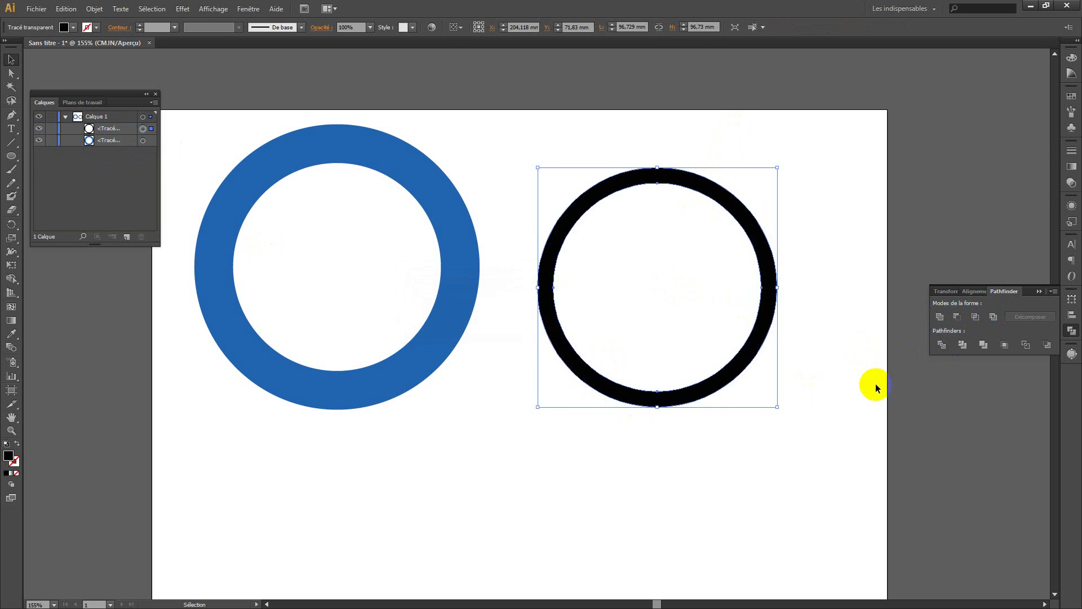
# - Move the black ring onto the blue ring and align their centres vertically
pyautogui.moveTo(687, 395); pyautogui.dragTo(366, 366)
pyautogui.moveTo(425, 459); pyautogui.dragTo(349, 342)
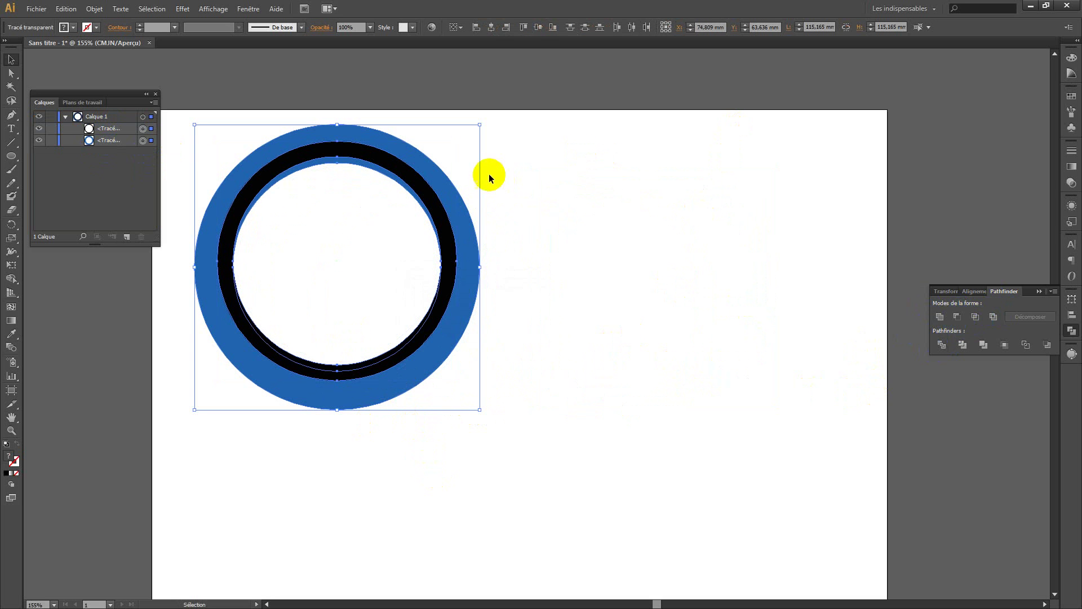
pyautogui.click(539, 27)
pyautogui.click(558, 209)
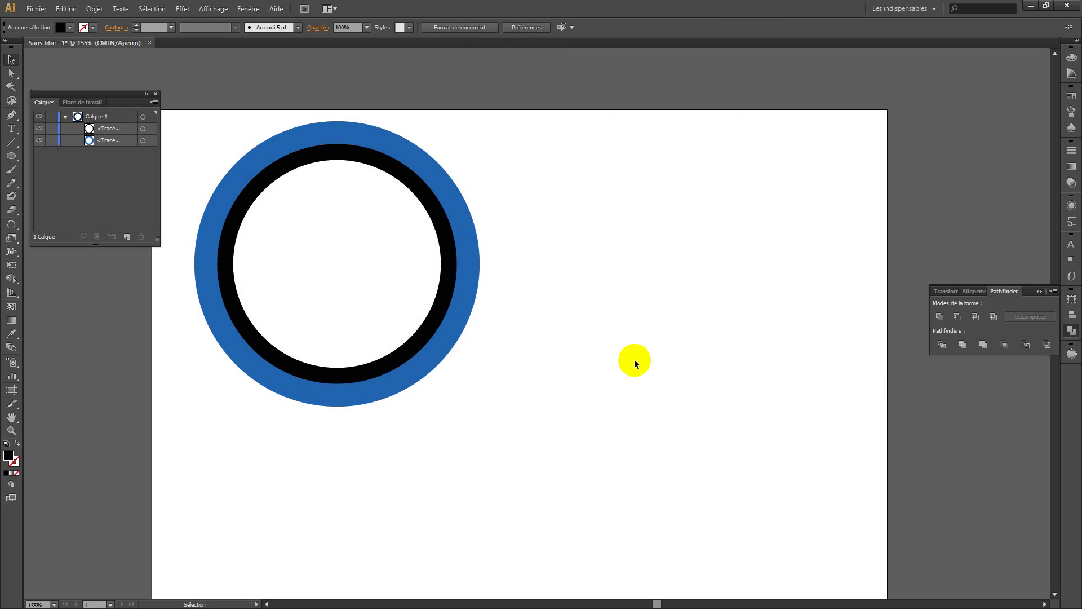
# - Recolour the black ring with the saved light blue swatch
pyautogui.click(403, 183)
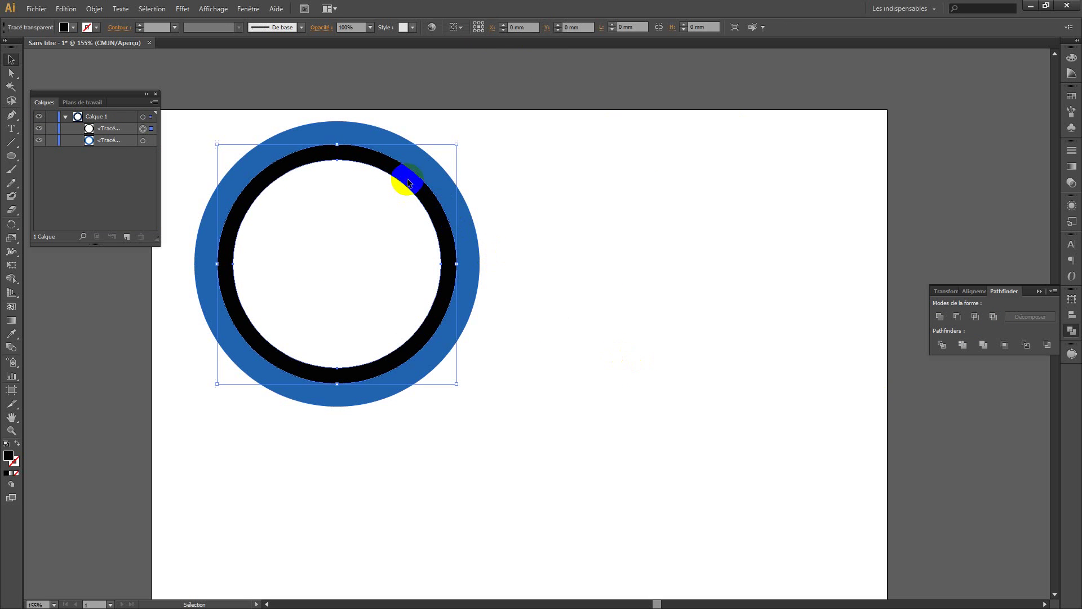
pyautogui.click(1071, 95)
pyautogui.click(973, 126)
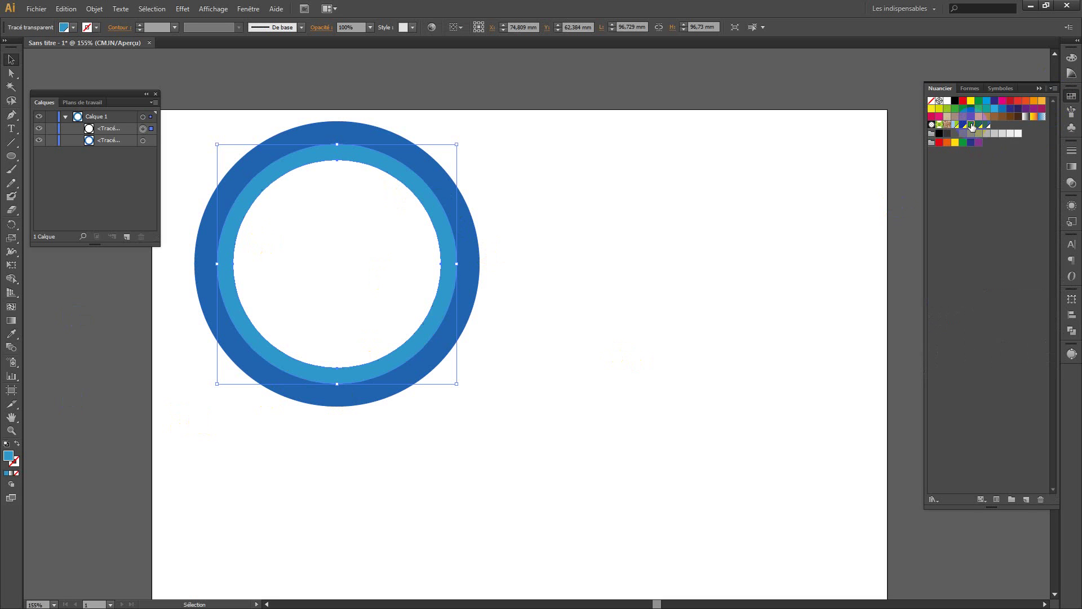
pyautogui.click(836, 268)
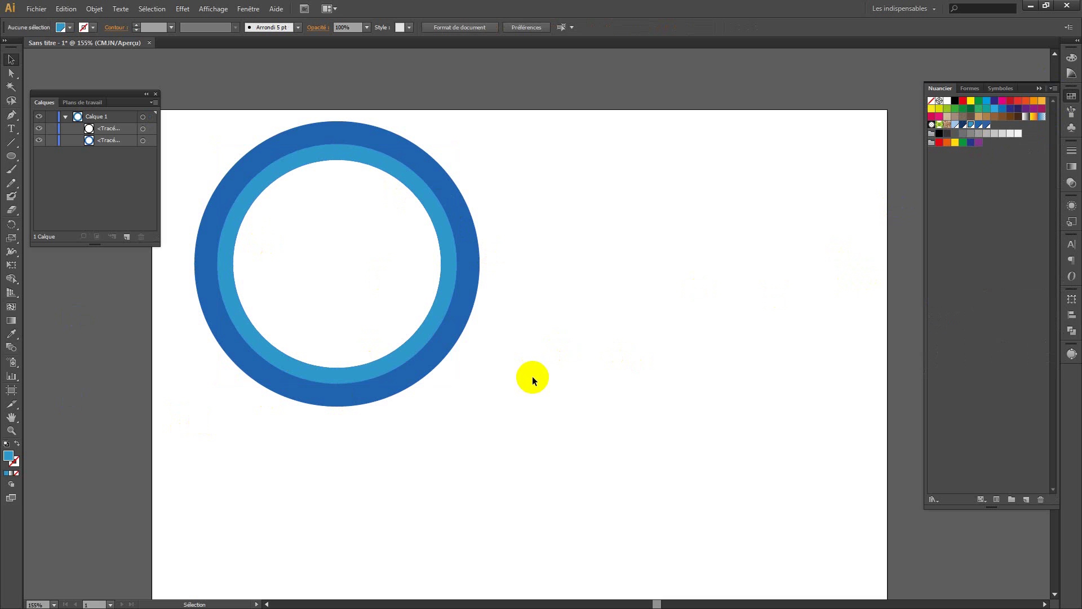
# - Apply a white stroke to the light blue ring
pyautogui.click(447, 280)
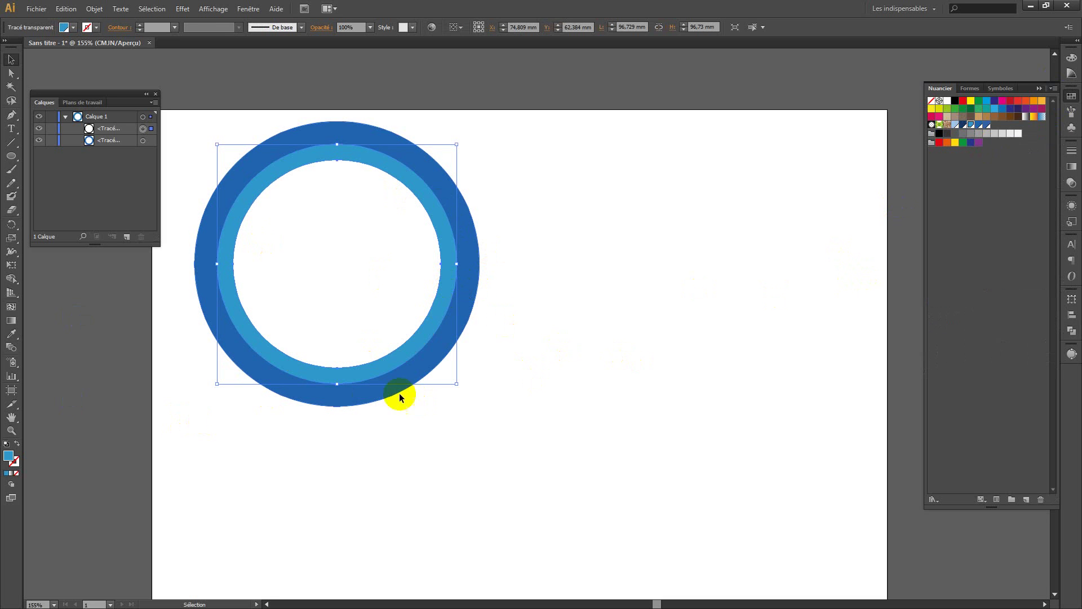
pyautogui.click(15, 463)
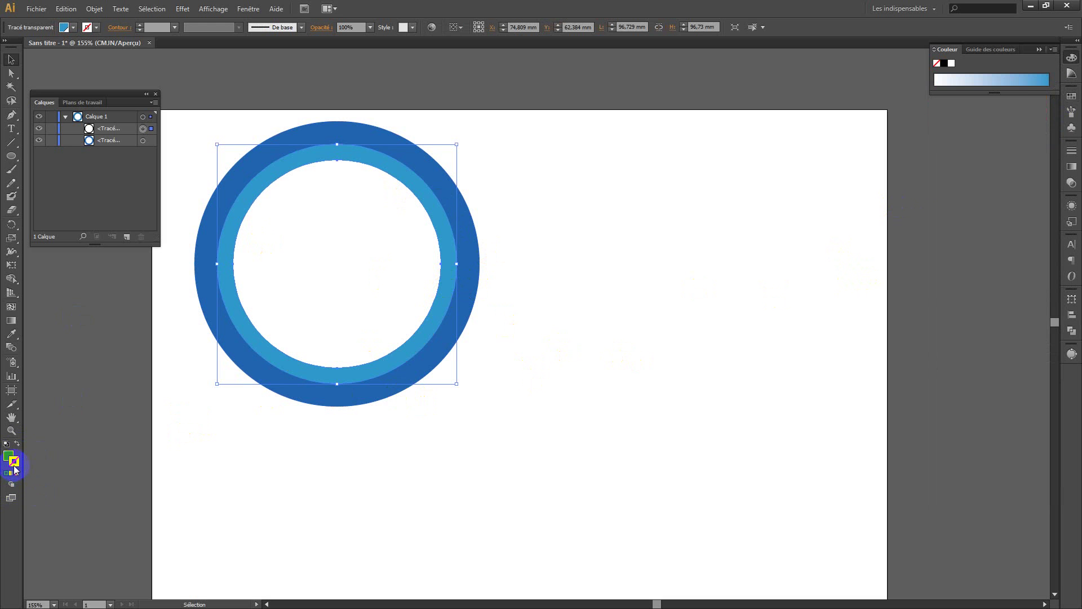
pyautogui.doubleClick(14, 464)
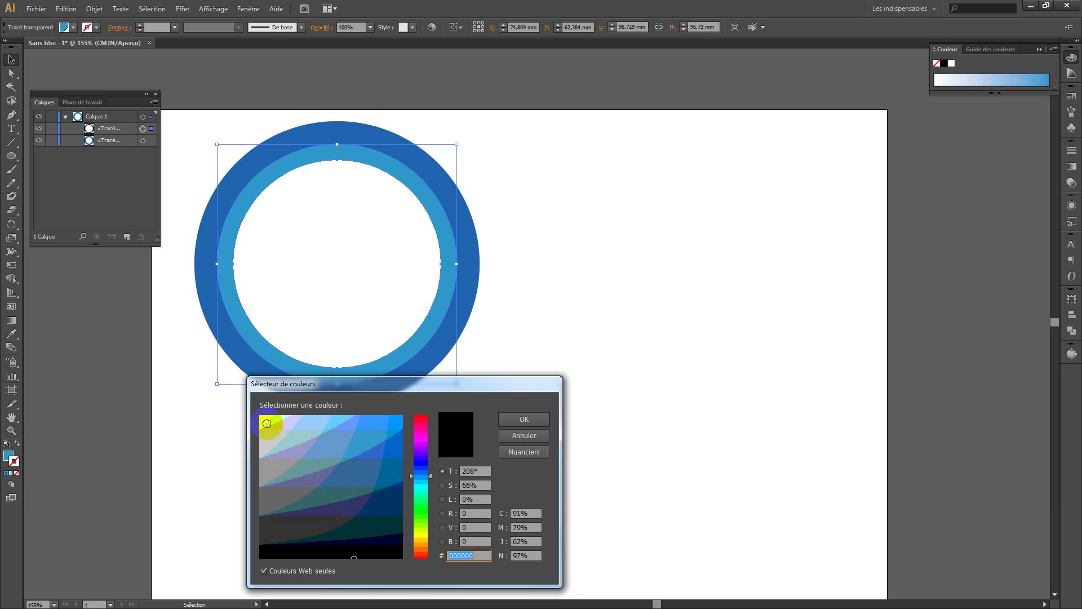
pyautogui.moveTo(267, 423); pyautogui.dragTo(262, 420)
pyautogui.click(521, 422)
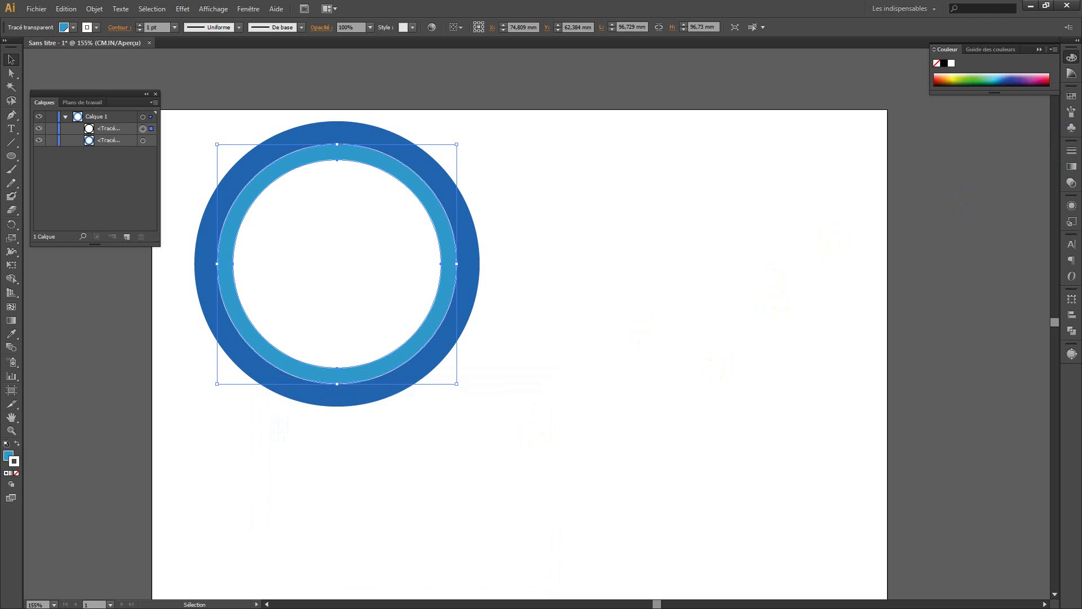
# - Set the weight of the light blue ring's white stroke to 8 pt
pyautogui.click(1073, 153)
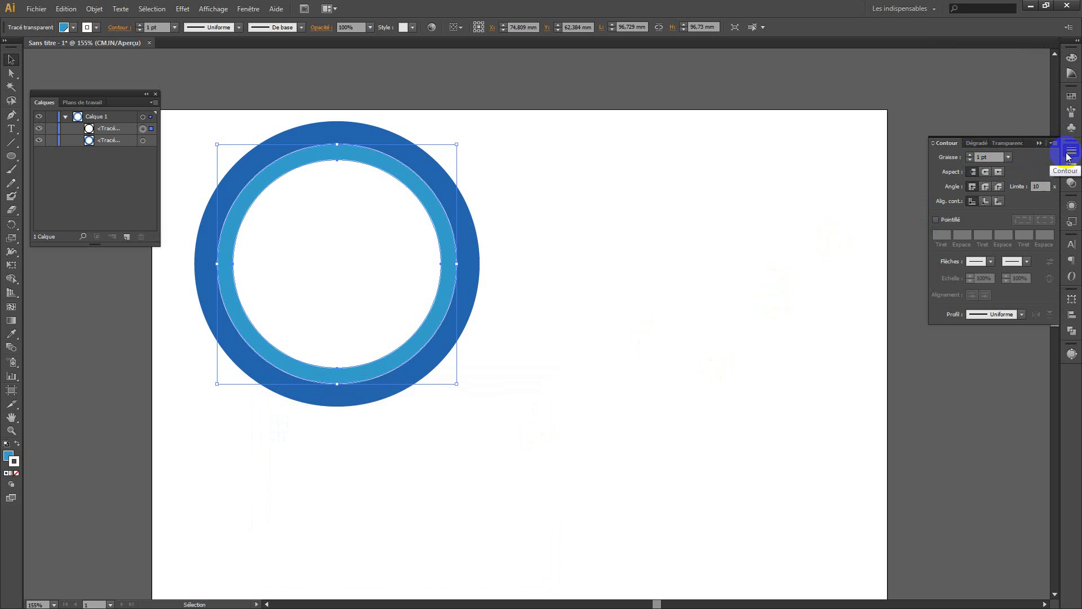
pyautogui.click(983, 158)
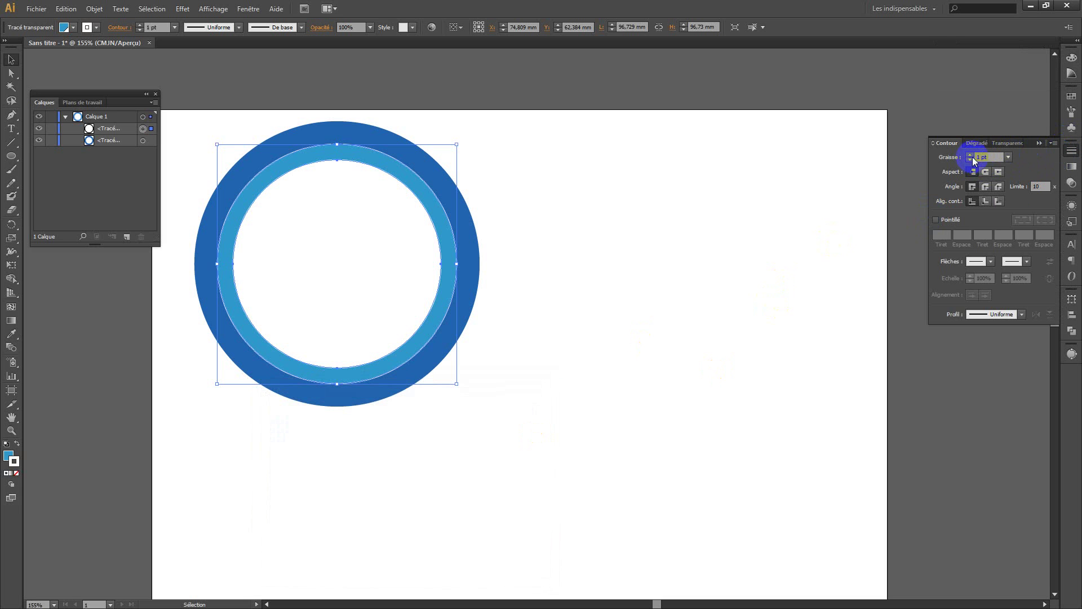
pyautogui.click(971, 156)
pyautogui.click(971, 157)
pyautogui.click(971, 157)
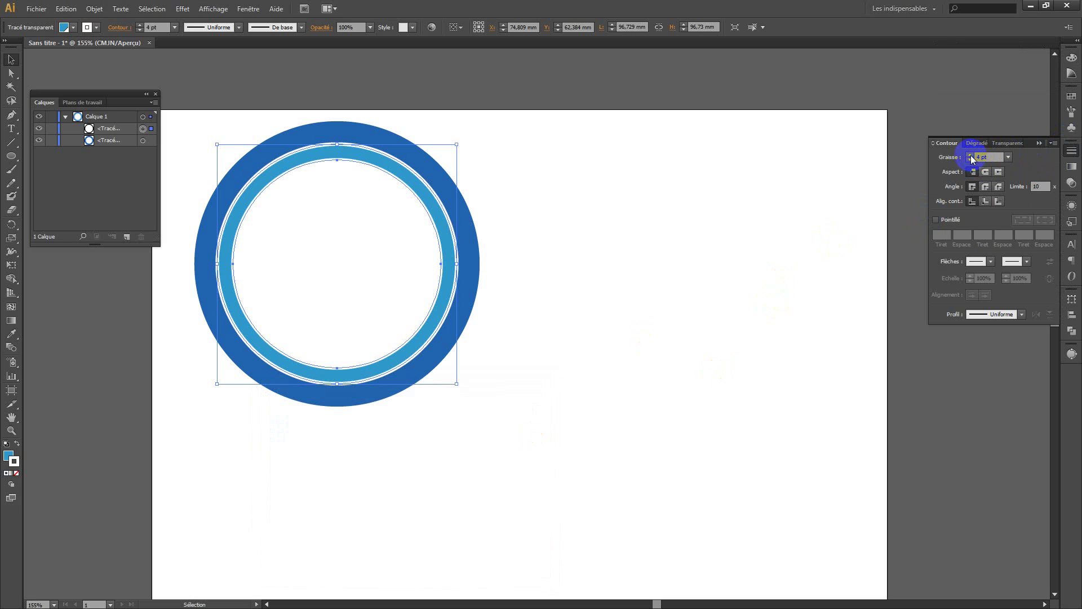
pyautogui.click(971, 157)
pyautogui.click(971, 157)
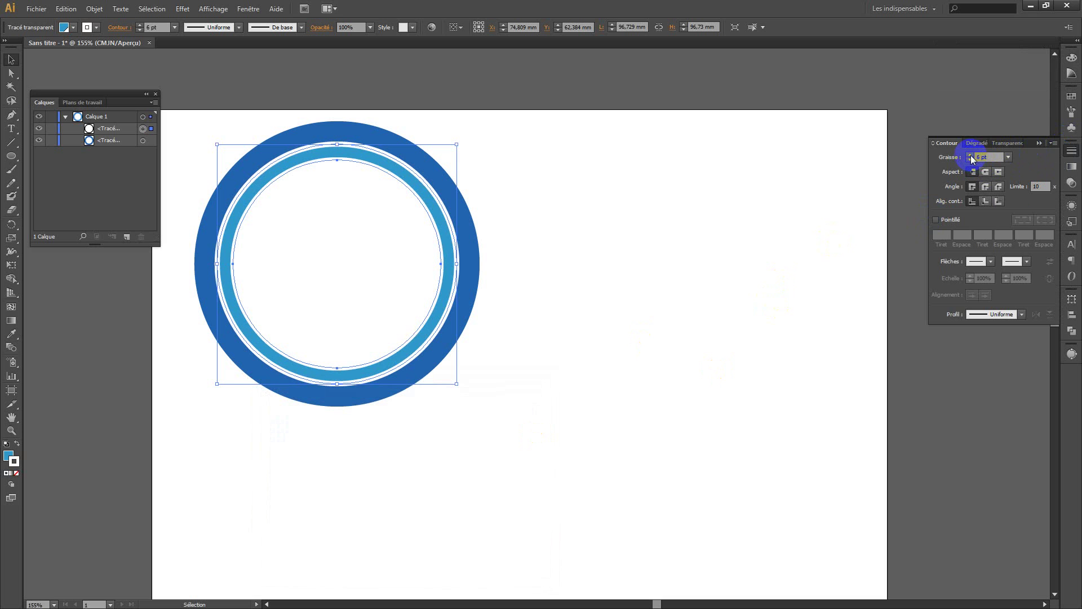
pyautogui.click(971, 157)
pyautogui.click(970, 157)
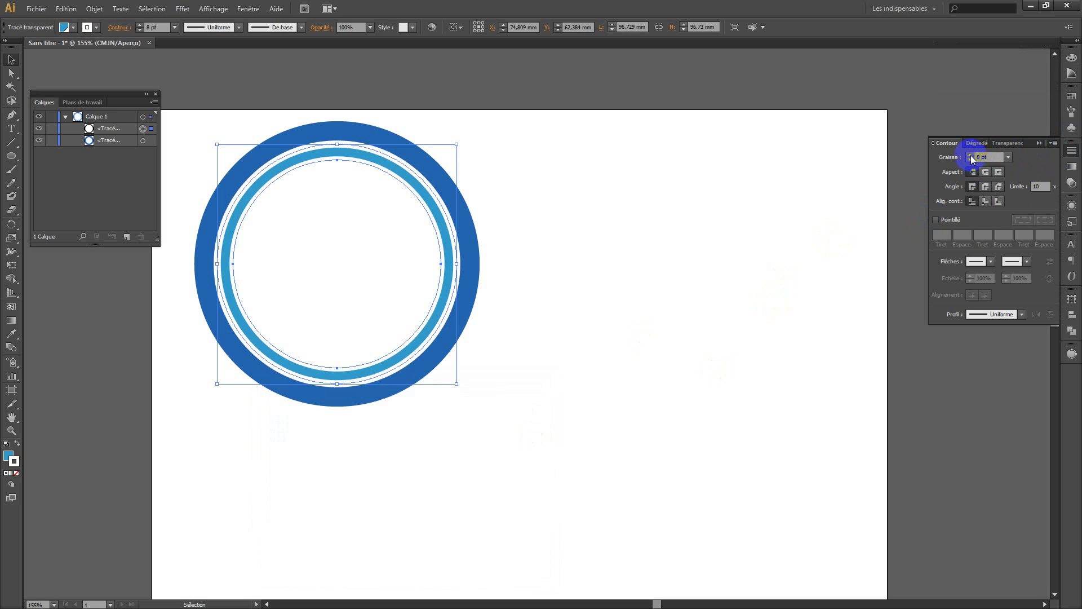
pyautogui.click(898, 249)
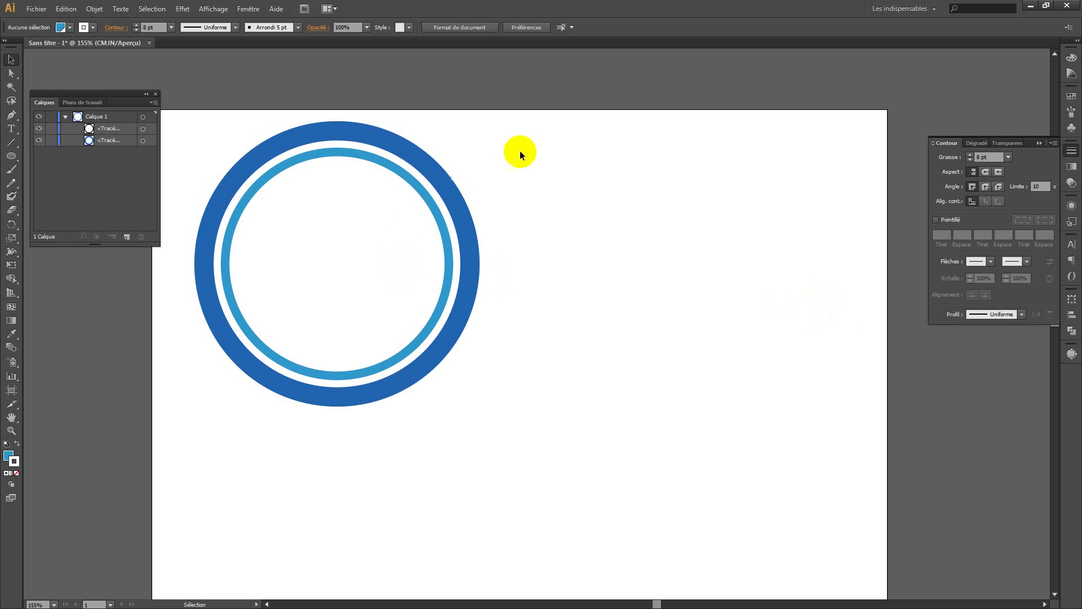
pyautogui.click(1040, 144)
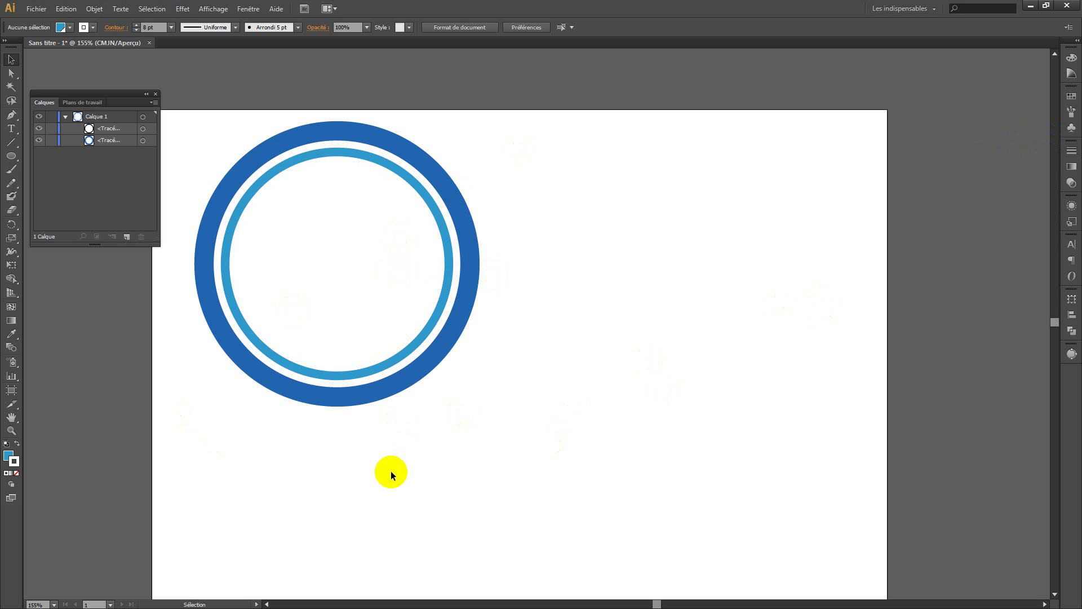
# - Lock the layer Calque 1 and collapse its contents
pyautogui.click(50, 116)
pyautogui.click(65, 116)
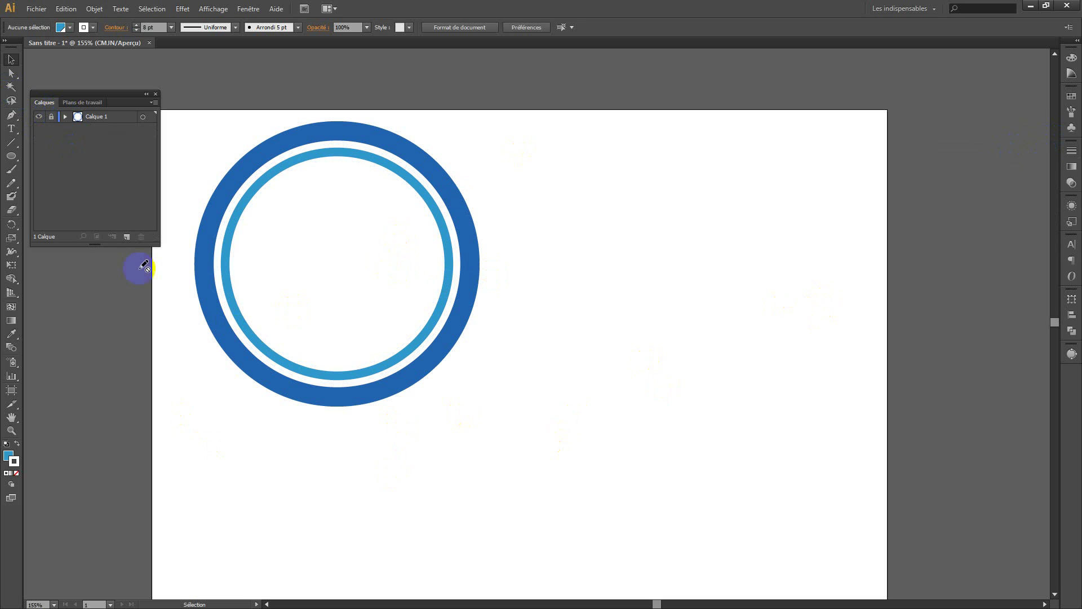
# - Add a new layer above Calque 1 and unlock Calque 1
pyautogui.click(126, 239)
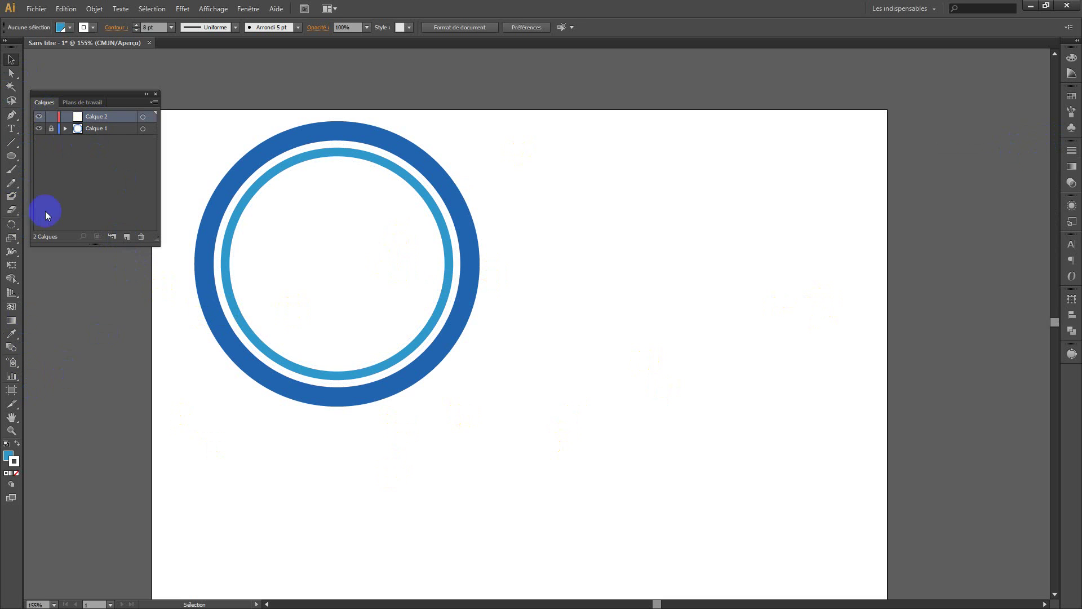
pyautogui.click(11, 119)
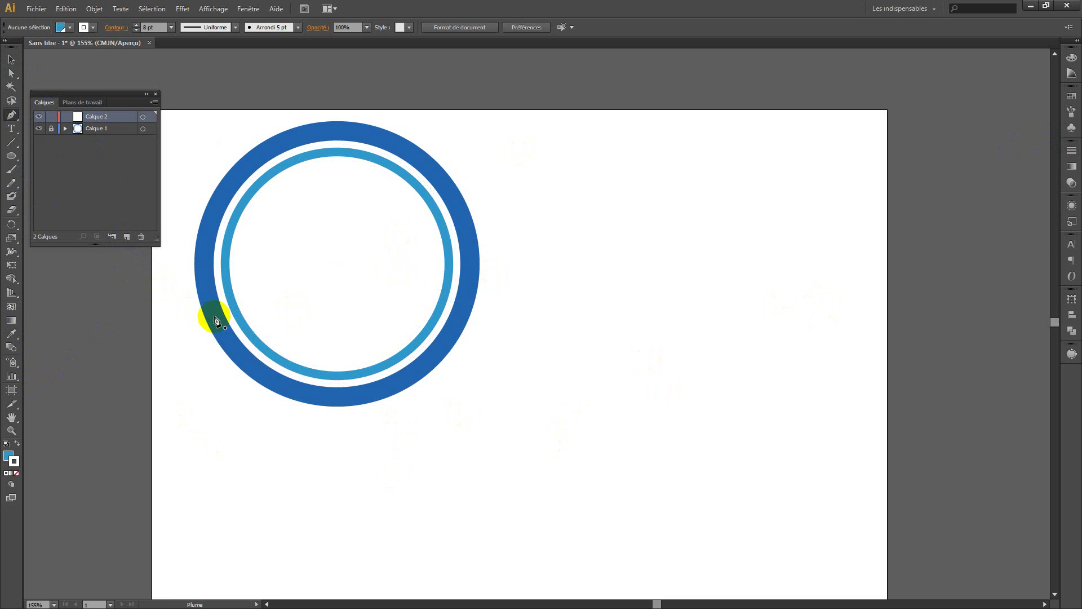
pyautogui.click(51, 129)
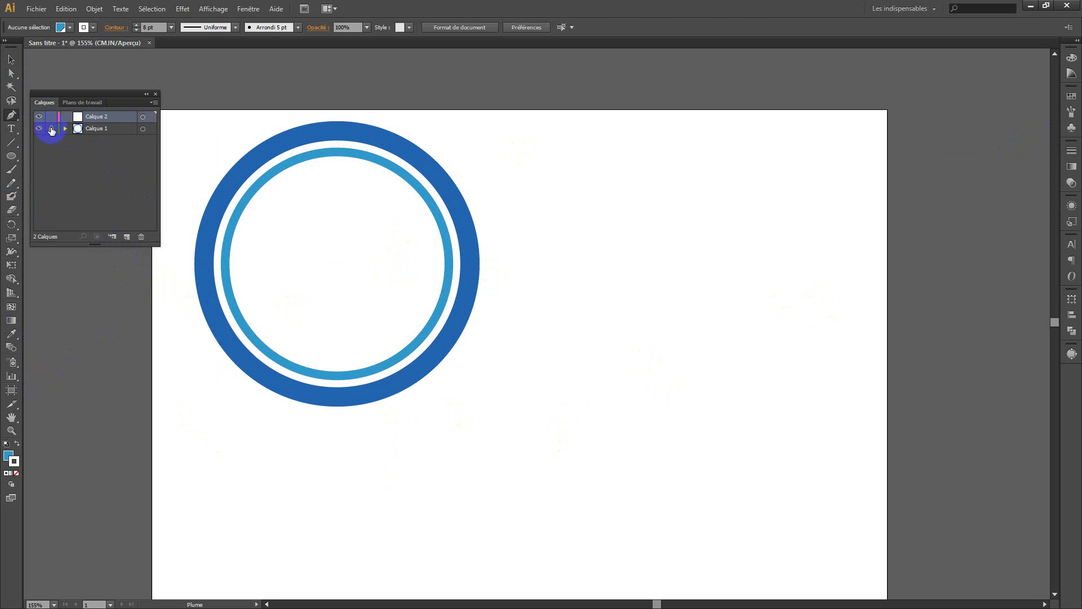
pyautogui.click(169, 389)
pyautogui.moveTo(169, 389); pyautogui.dragTo(178, 390)
pyautogui.hotkey('ctrl', 'z')
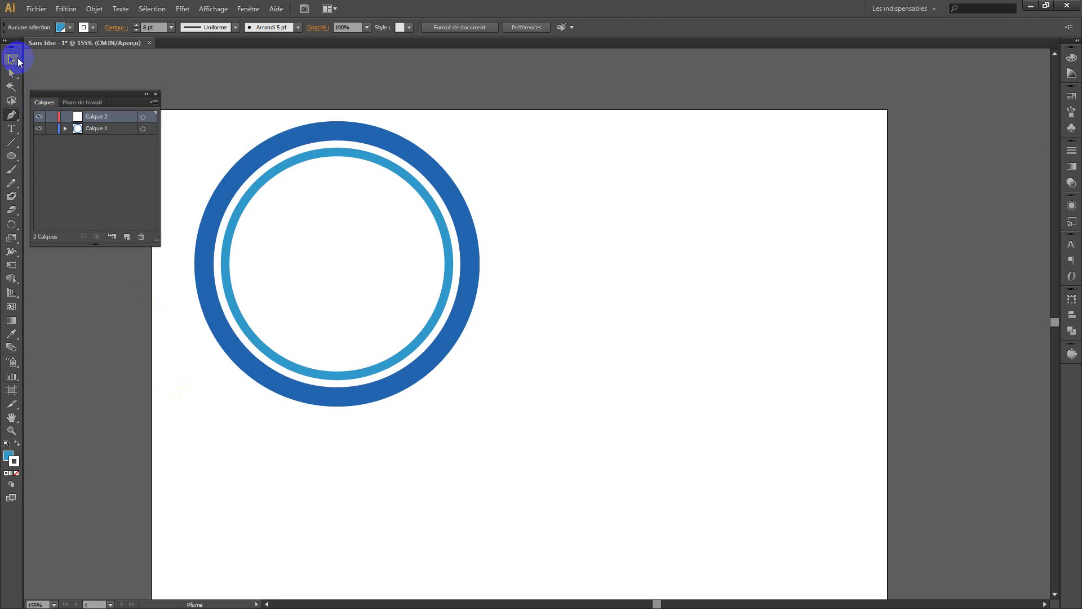
# - Try to enlarge only the light blue ring to about 153 mm across, and undo the scaling
pyautogui.click(11, 60)
pyautogui.click(285, 370)
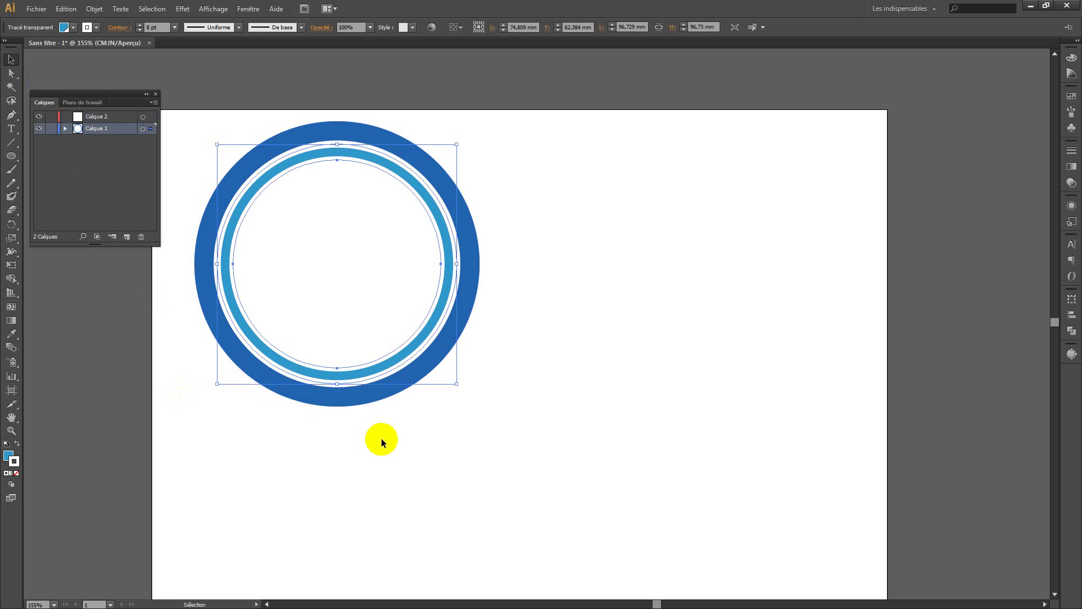
pyautogui.moveTo(458, 385); pyautogui.dragTo(614, 522)
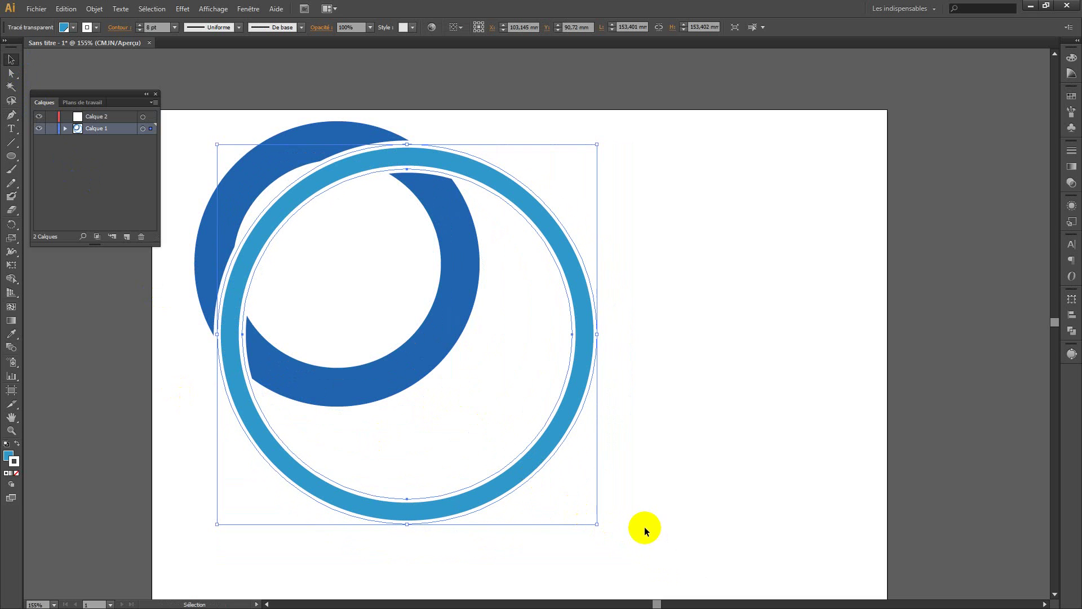
pyautogui.hotkey('ctrl', 'shift', 'a')
pyautogui.hotkey('ctrl', 'a')
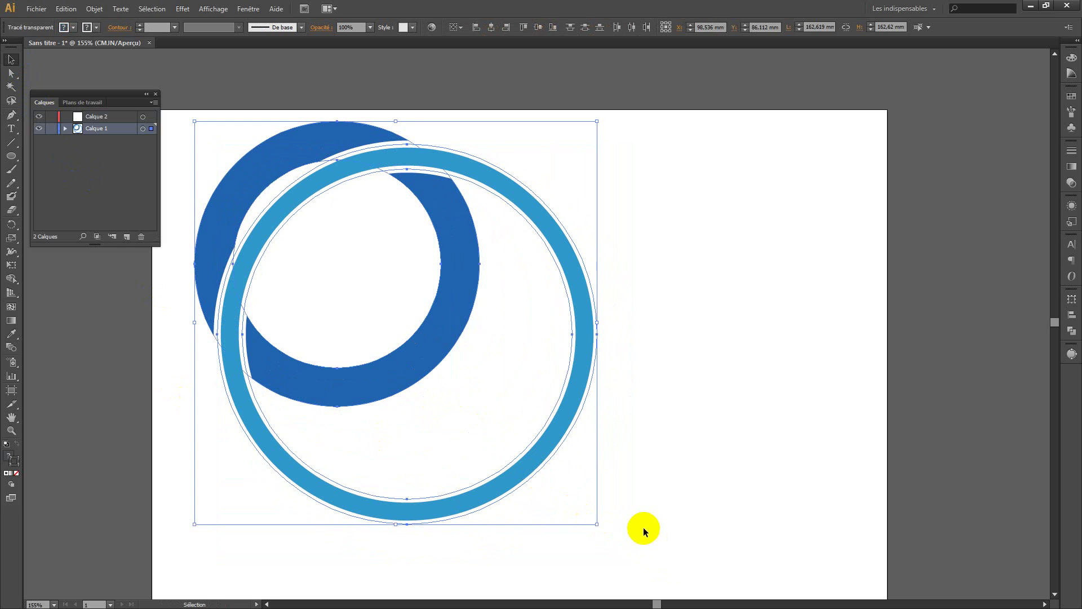
pyautogui.hotkey('ctrl', 'z')
pyautogui.hotkey('ctrl', 'z')
pyautogui.hotkey('ctrl', 'z')
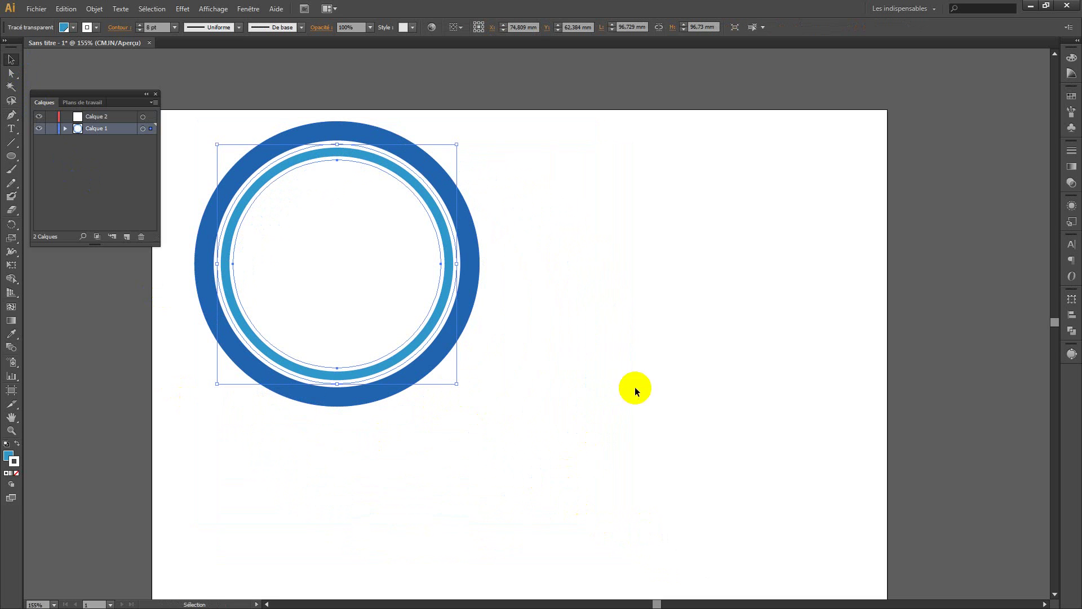
# - Enlarge both rings together proportionally and move them towards the middle of the artboard
pyautogui.moveTo(662, 350); pyautogui.dragTo(289, 322)
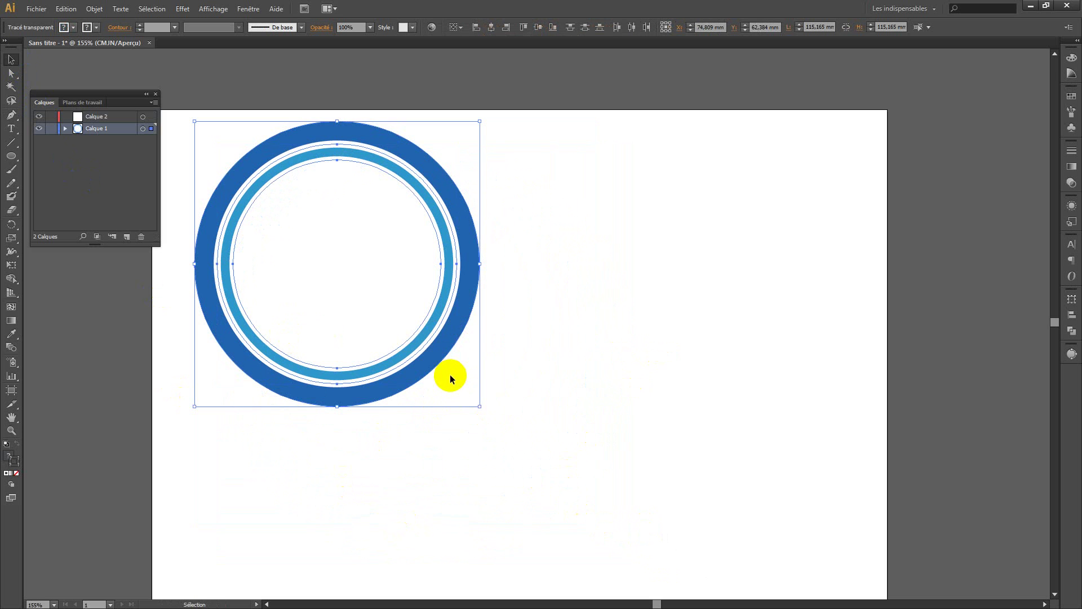
pyautogui.moveTo(480, 405); pyautogui.dragTo(636, 562)
pyautogui.moveTo(558, 445); pyautogui.dragTo(685, 450)
pyautogui.click(838, 472)
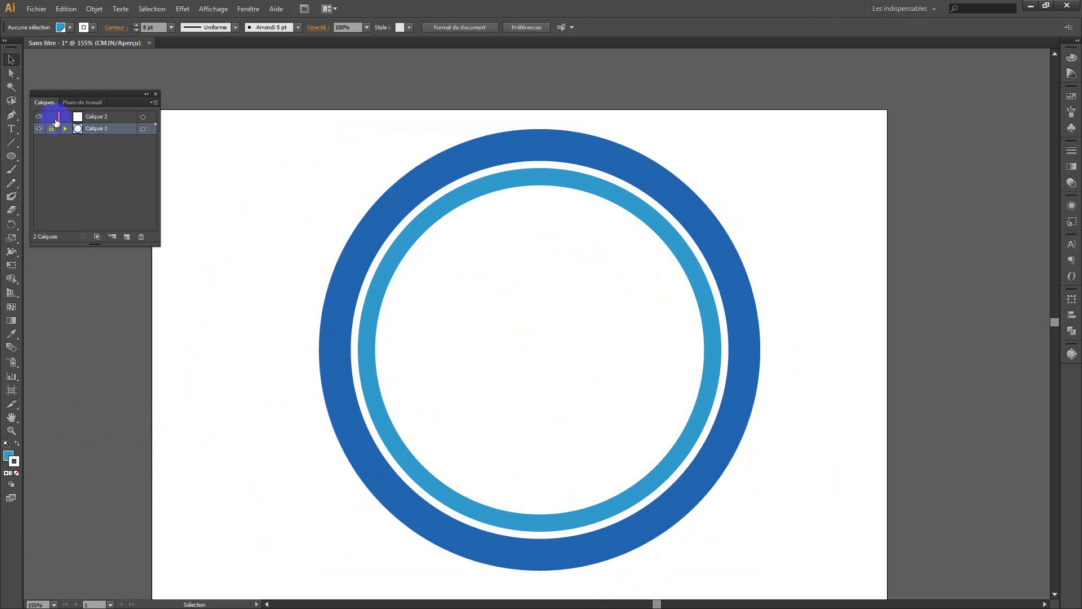
# - Lock the layer Calque 2 and move it below Calque 1
pyautogui.click(54, 119)
pyautogui.click(90, 120)
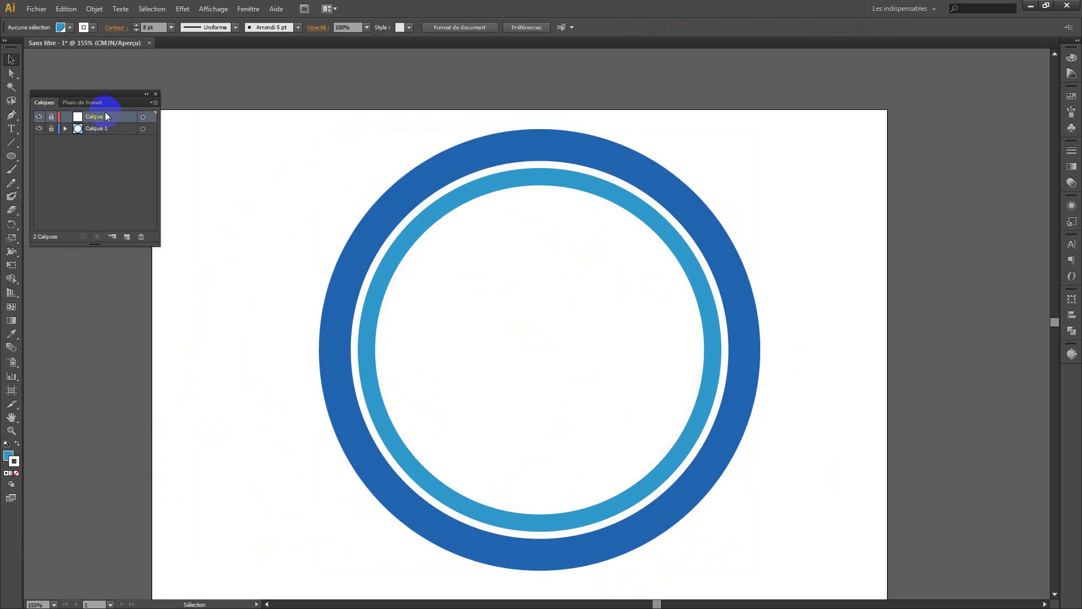
pyautogui.moveTo(105, 122); pyautogui.dragTo(96, 147)
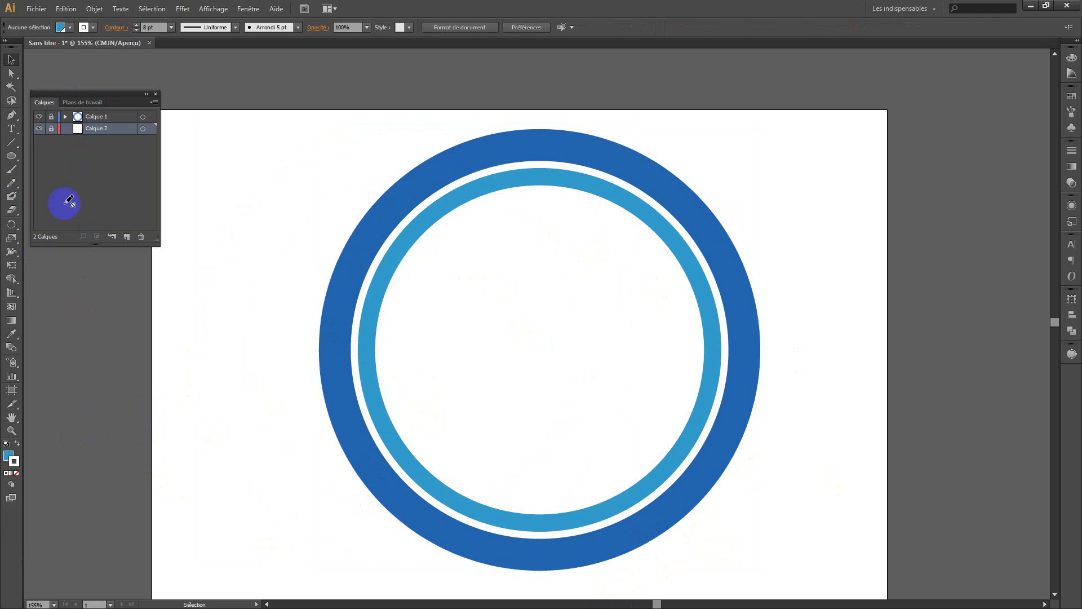
# - Unlock Calque 2 and draw a mountain's left slope with the Pen tool, from the dark blue ring's lower left up to a peak
pyautogui.click(12, 114)
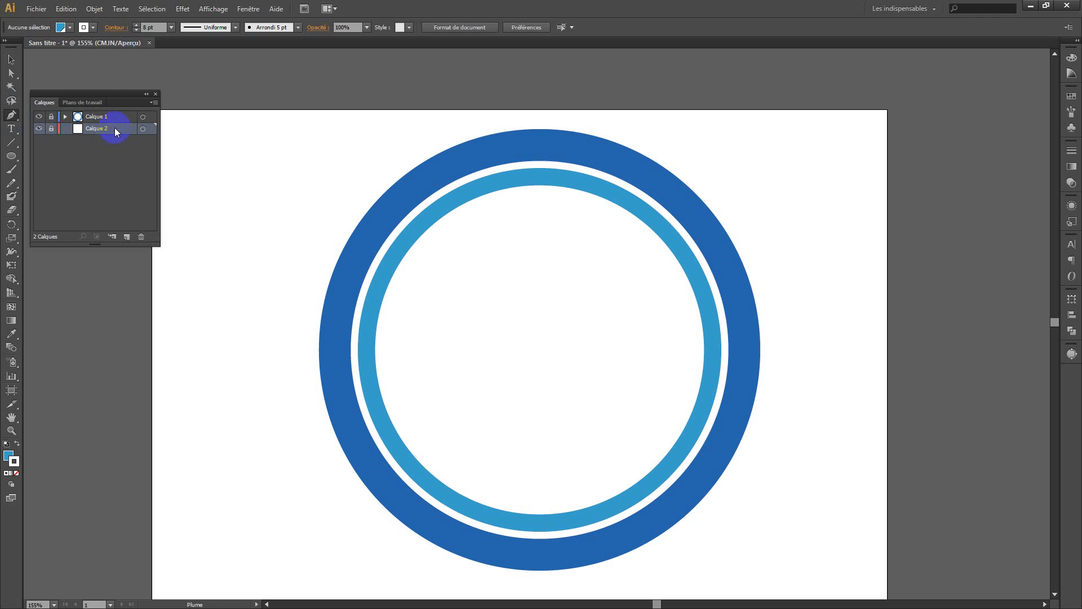
pyautogui.click(53, 128)
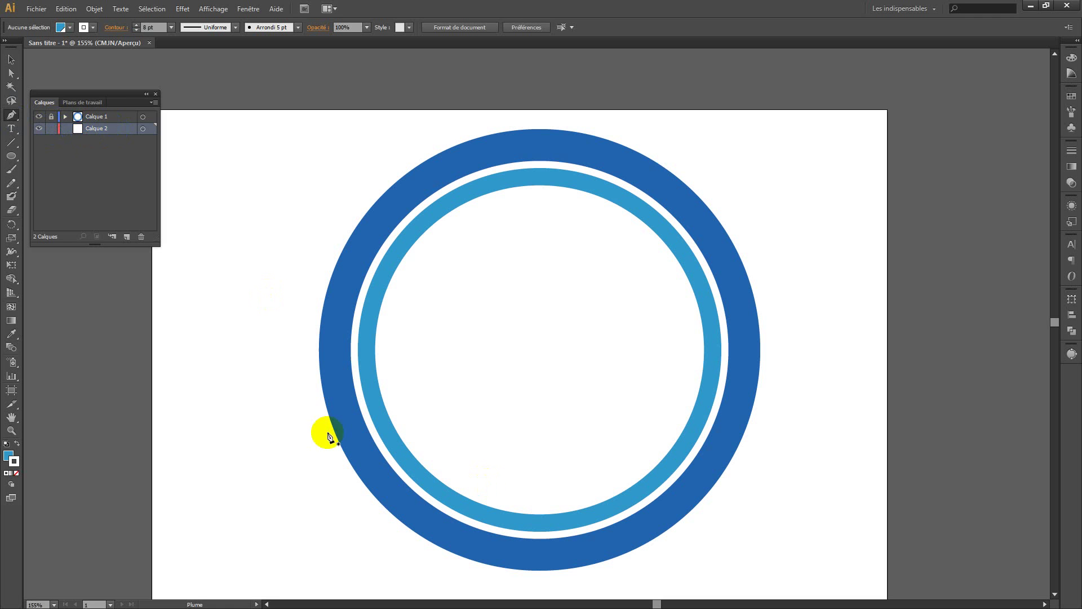
pyautogui.click(342, 429)
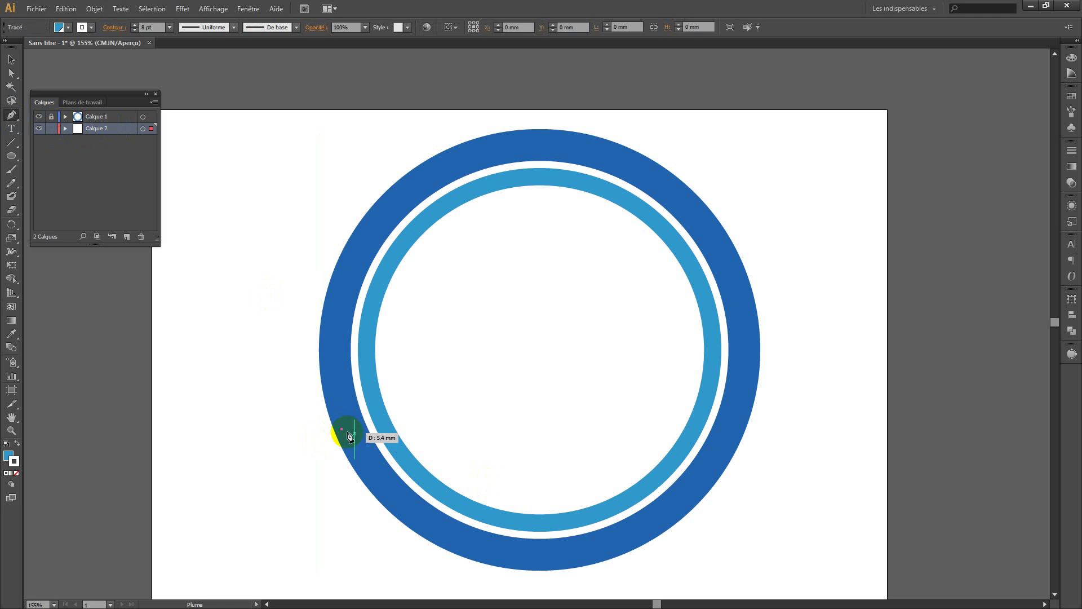
pyautogui.click(417, 398)
pyautogui.click(446, 390)
pyautogui.click(473, 383)
pyautogui.moveTo(473, 382); pyautogui.dragTo(494, 363)
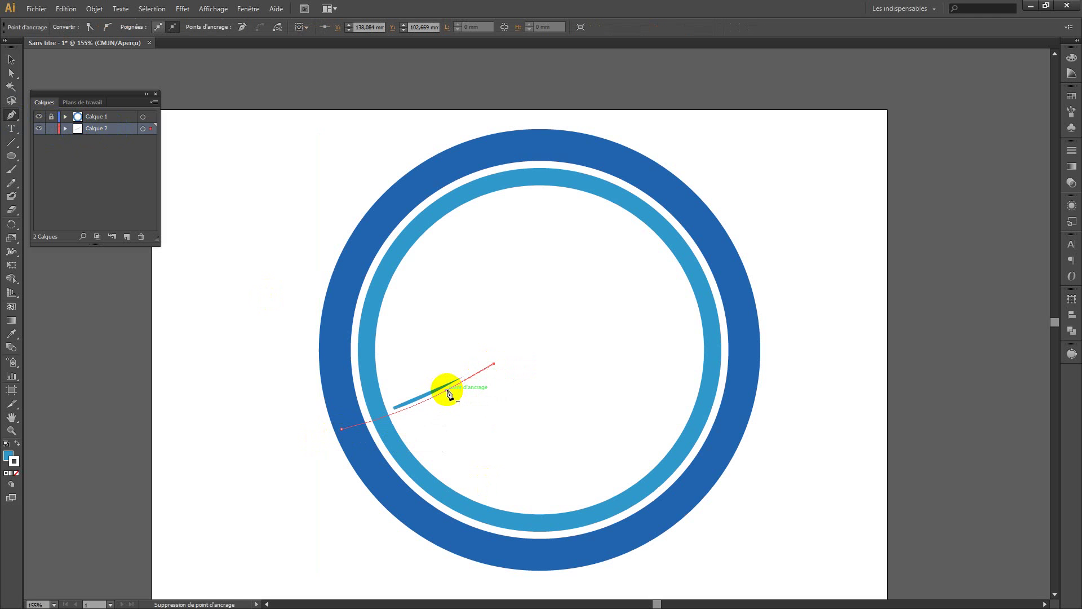
pyautogui.click(447, 390)
pyautogui.moveTo(502, 369)
pyautogui.mouseDown()
pyautogui.moveTo(535, 389)
pyautogui.moveTo(509, 402)
pyautogui.moveTo(509, 387)
pyautogui.mouseUp()
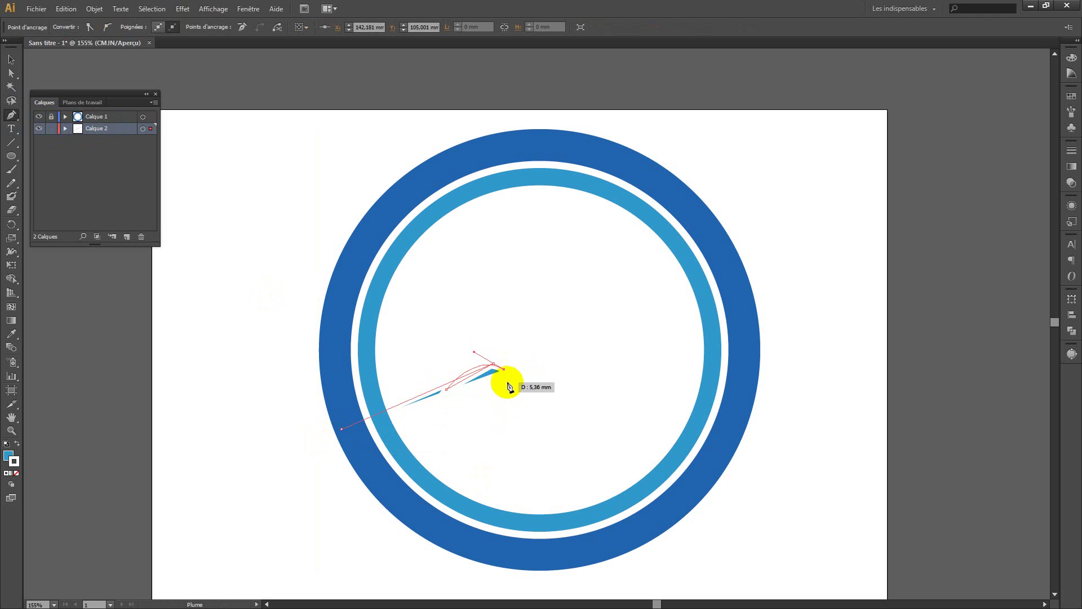
# - Continue the mountain path from the peak down a jagged right slope to the ring's lower right
pyautogui.click(507, 382)
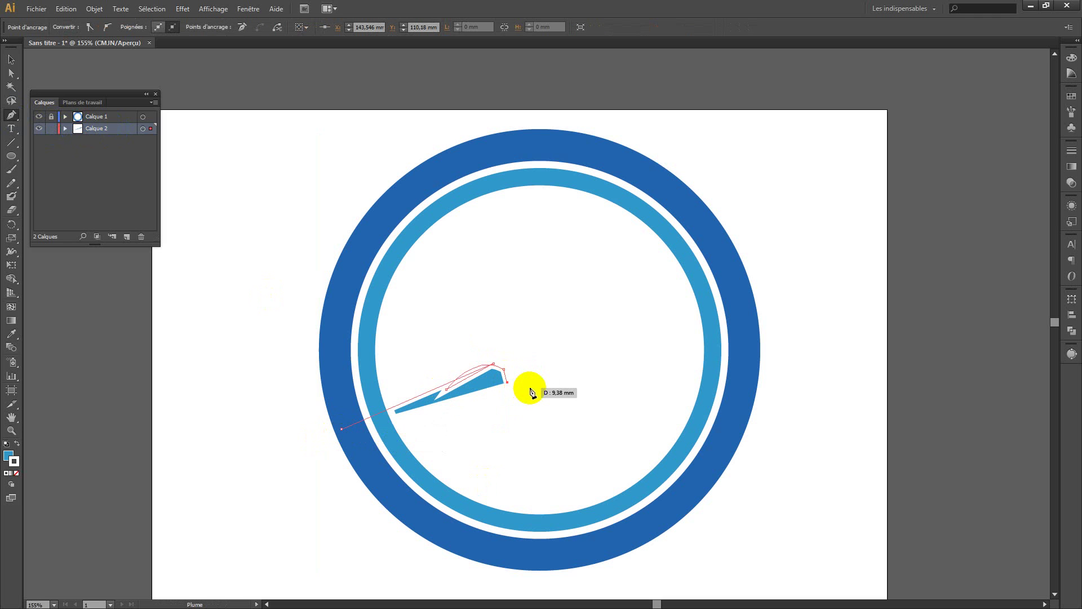
pyautogui.click(525, 387)
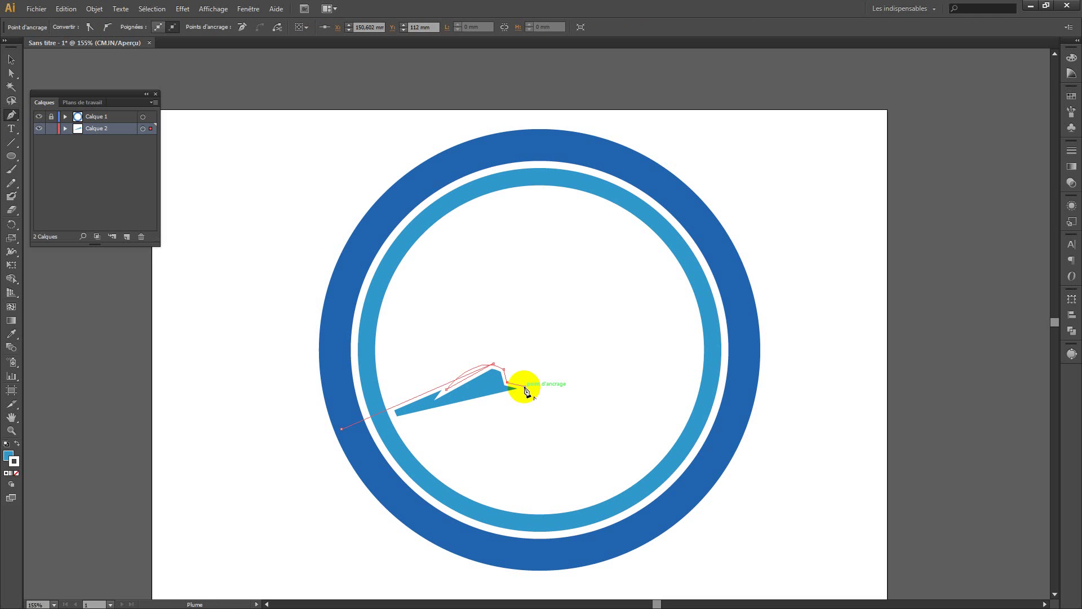
pyautogui.moveTo(525, 388); pyautogui.dragTo(544, 404)
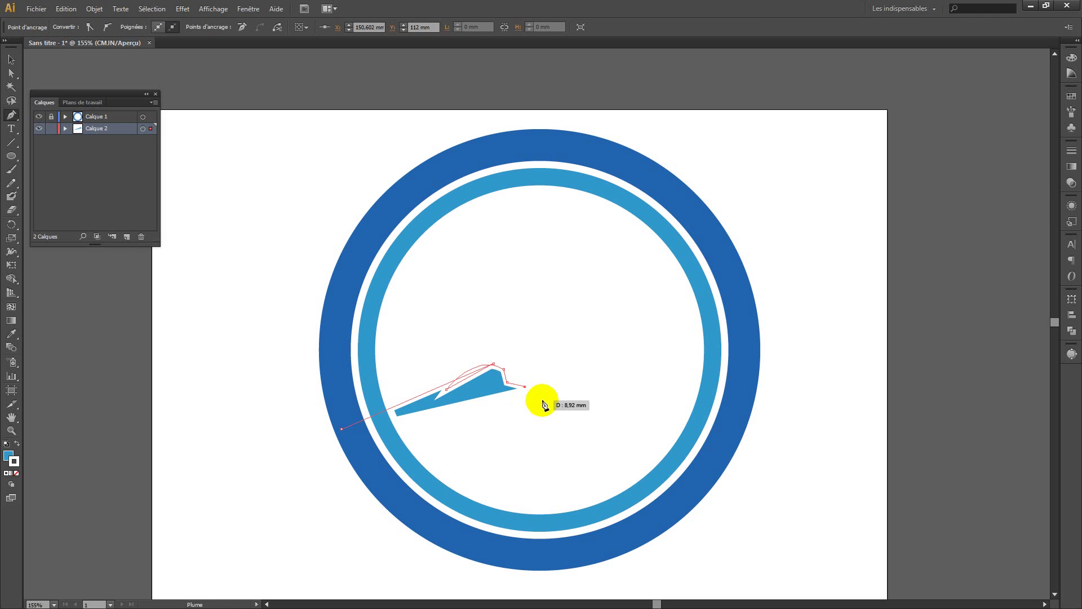
pyautogui.click(543, 400)
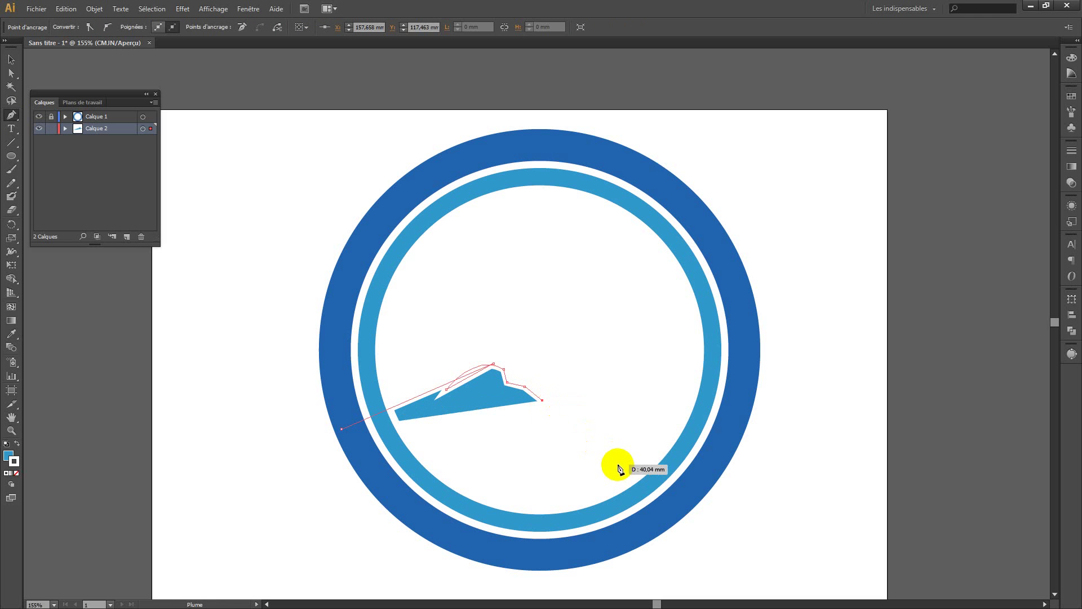
pyautogui.click(662, 476)
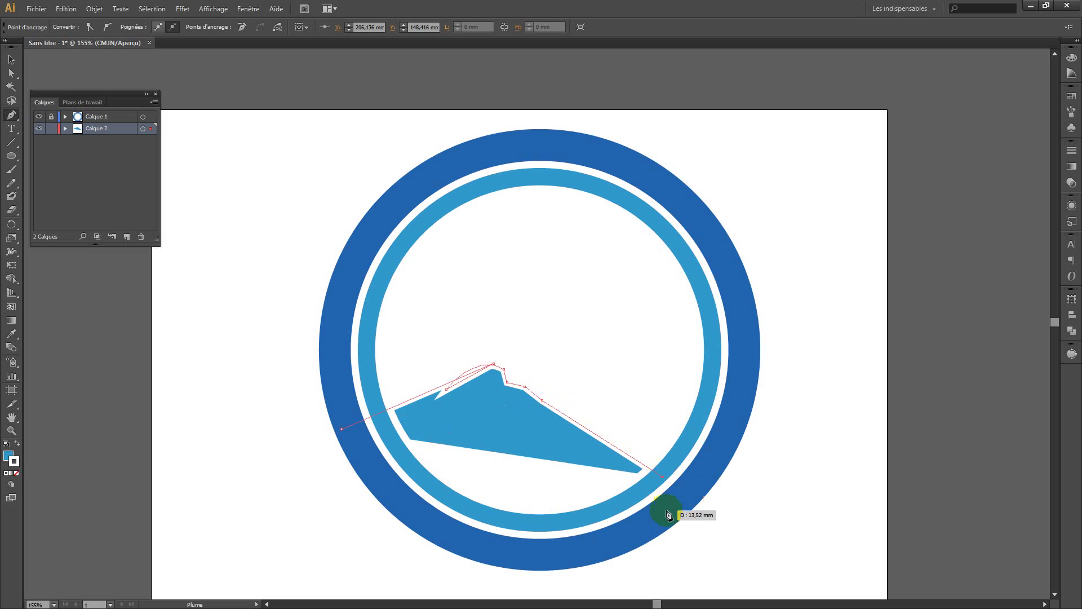
# - Curve the mountain's base along the lower part of the rings back to near the path's starting point
pyautogui.moveTo(619, 521); pyautogui.dragTo(579, 536)
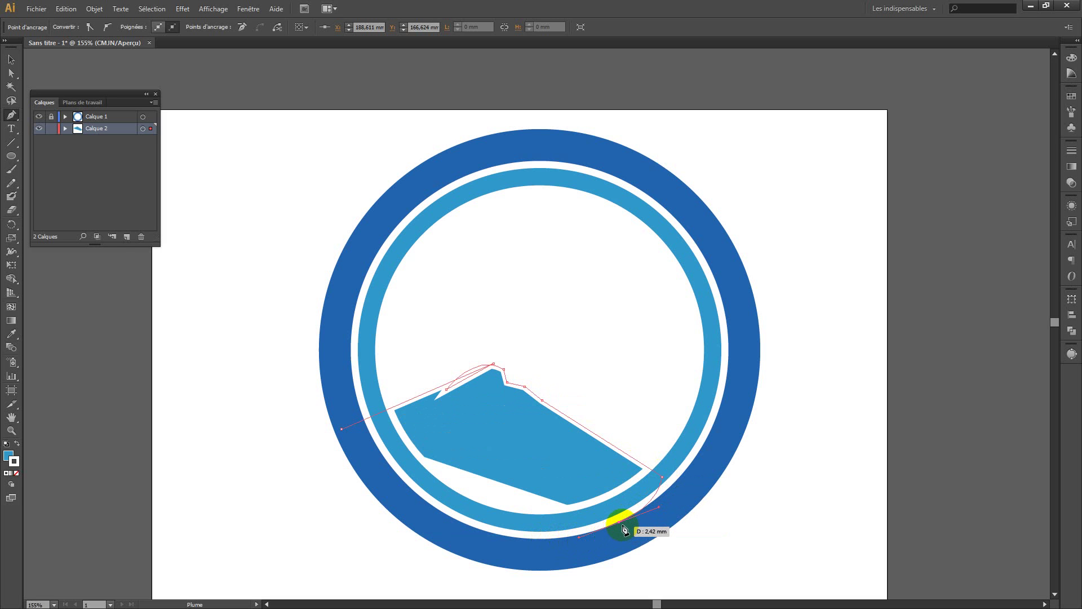
pyautogui.click(619, 524)
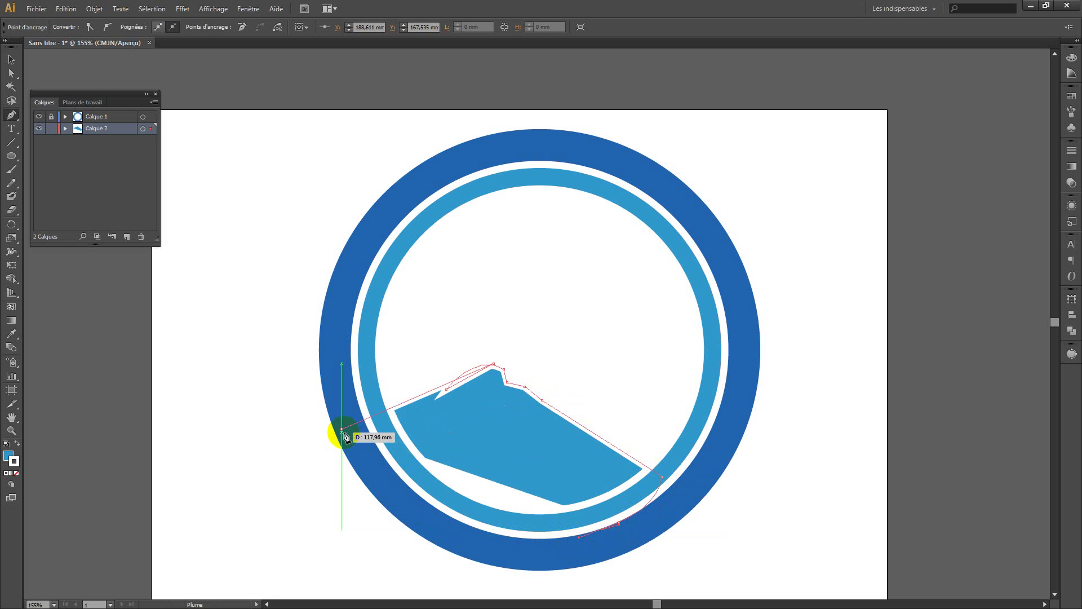
pyautogui.moveTo(370, 434)
pyautogui.mouseDown()
pyautogui.moveTo(333, 415)
pyautogui.moveTo(317, 313)
pyautogui.mouseUp()
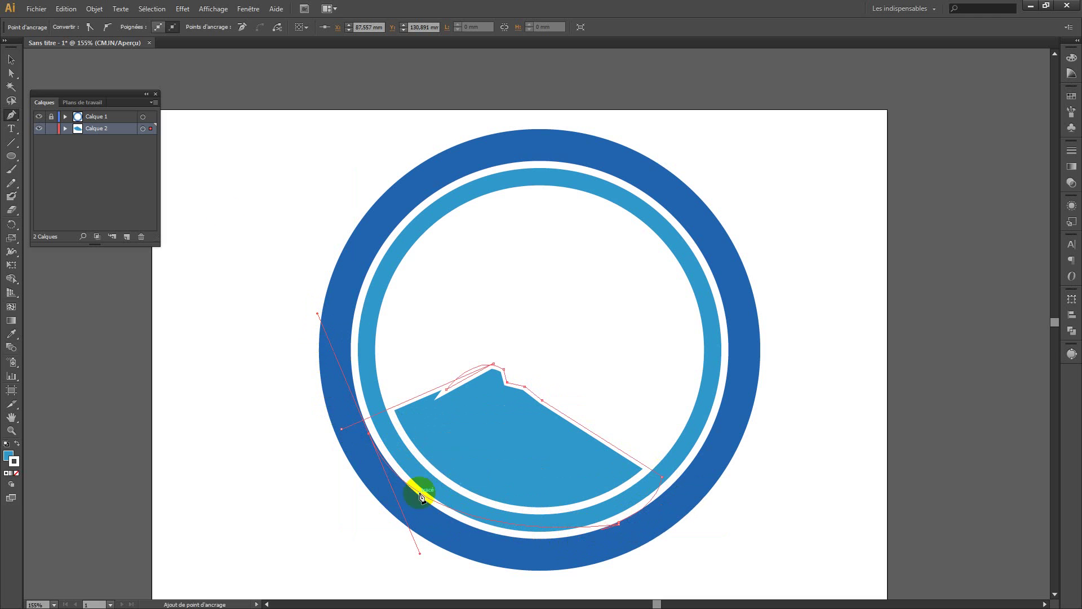
# - Move the mountain path's starting anchor point to the dark blue ring's inner edge and close the path there
pyautogui.click(11, 73)
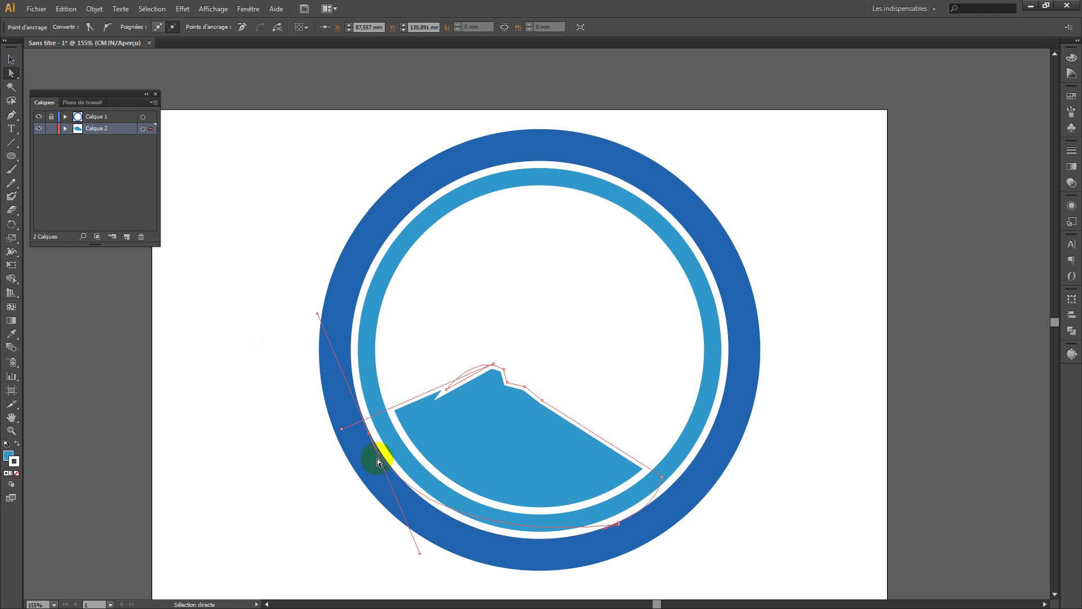
pyautogui.click(342, 431)
pyautogui.moveTo(342, 430); pyautogui.dragTo(364, 424)
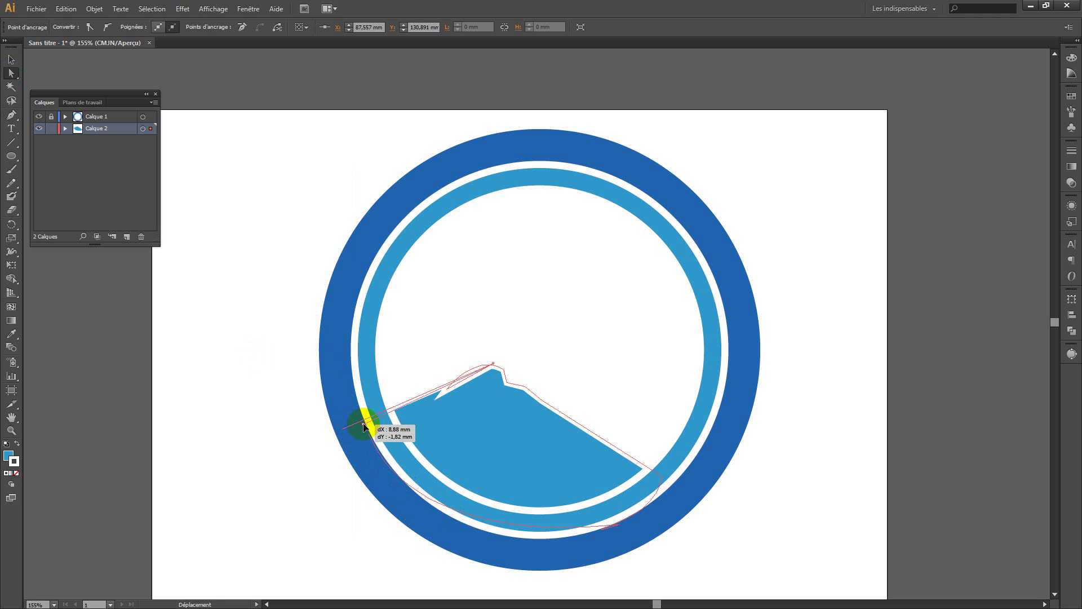
pyautogui.click(11, 114)
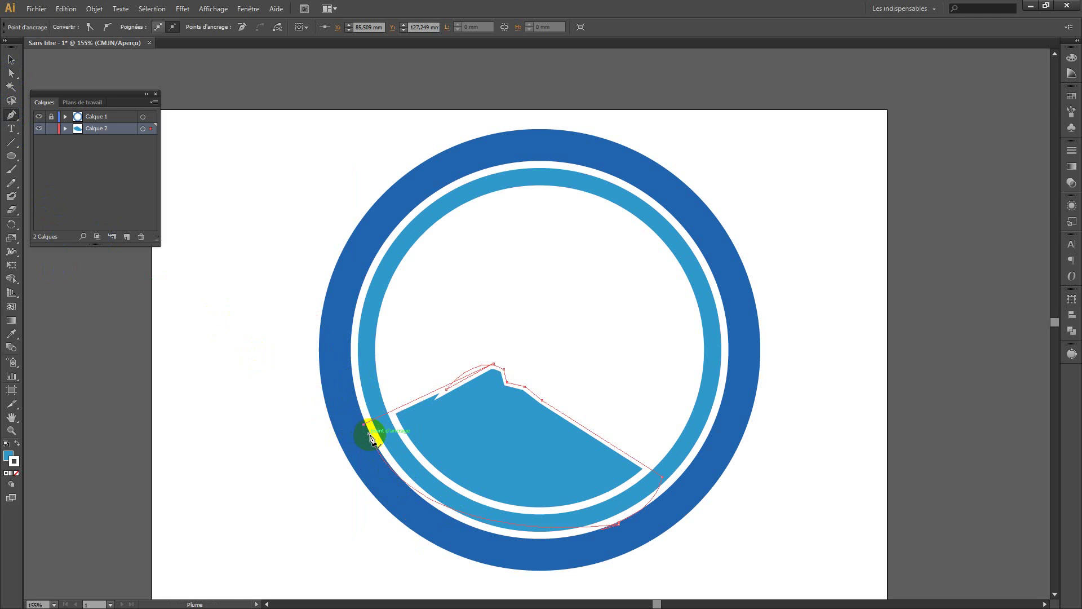
pyautogui.moveTo(369, 437); pyautogui.dragTo(365, 430)
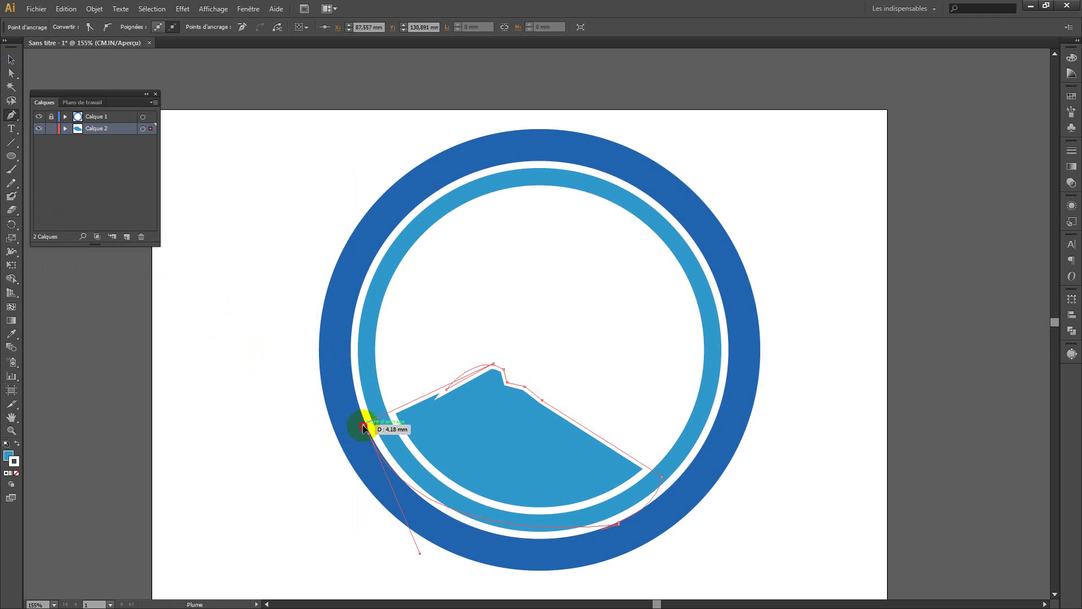
pyautogui.click(364, 426)
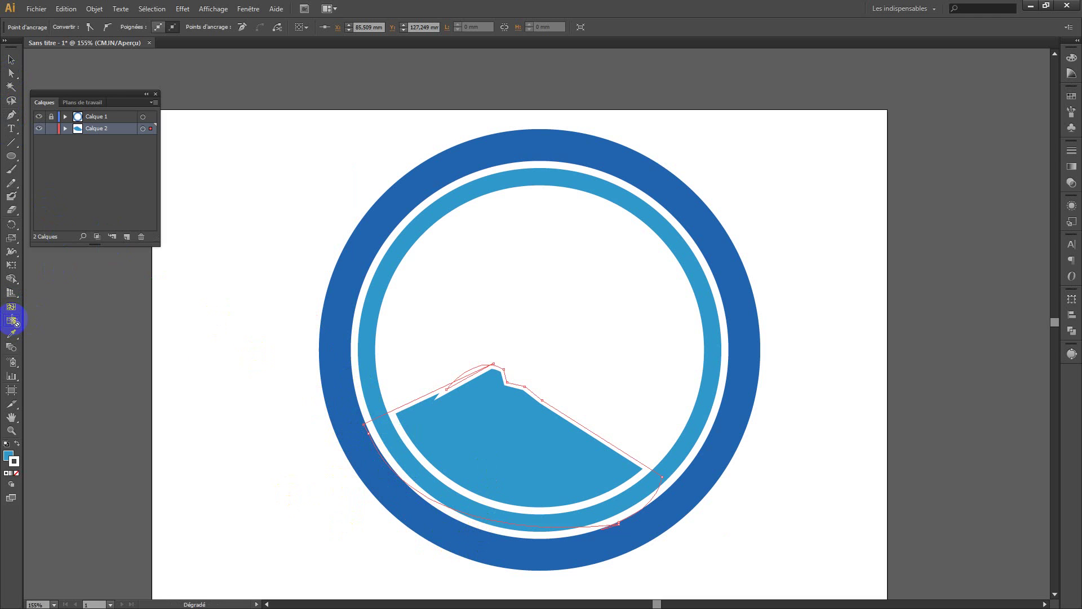
# - Apply a linear gradient to the mountain's stroke and set its starting colour stop to the dark blue swatch
pyautogui.click(1073, 154)
pyautogui.click(979, 143)
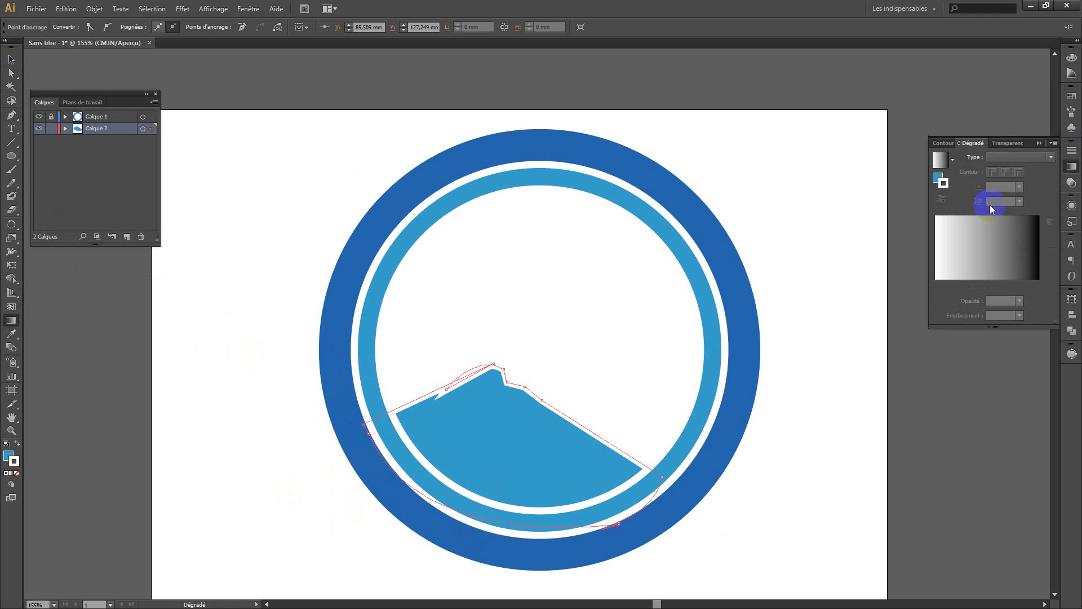
pyautogui.click(953, 161)
pyautogui.click(936, 284)
pyautogui.doubleClick(936, 285)
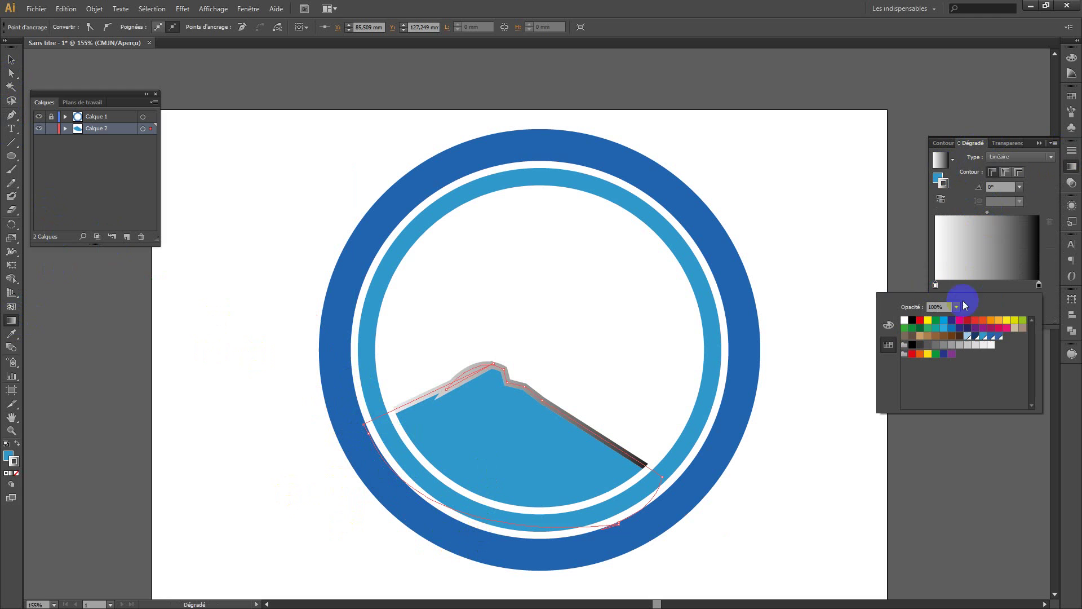
pyautogui.click(976, 345)
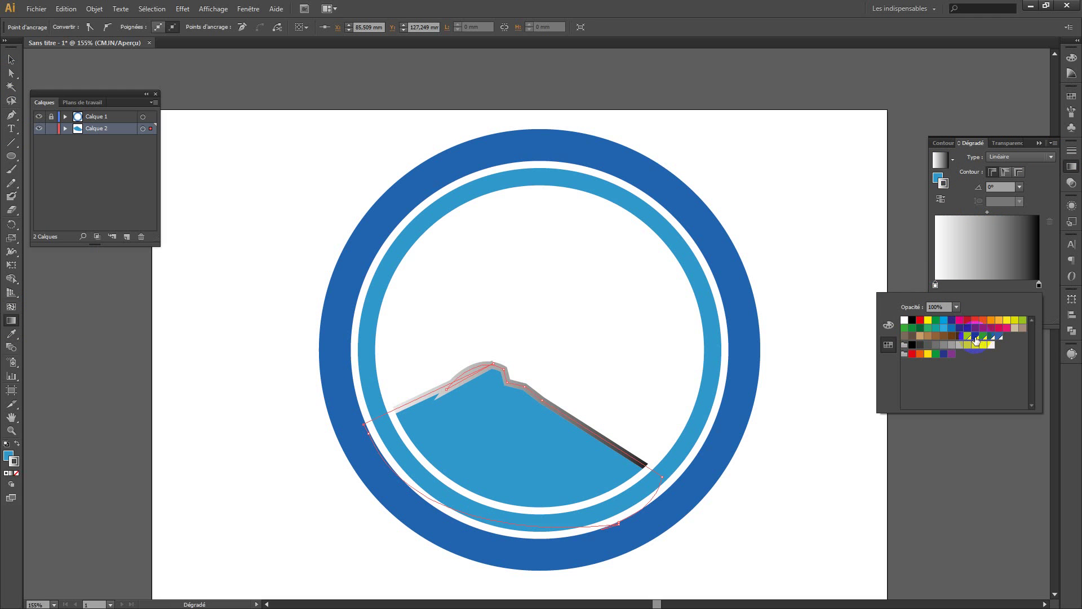
pyautogui.click(976, 337)
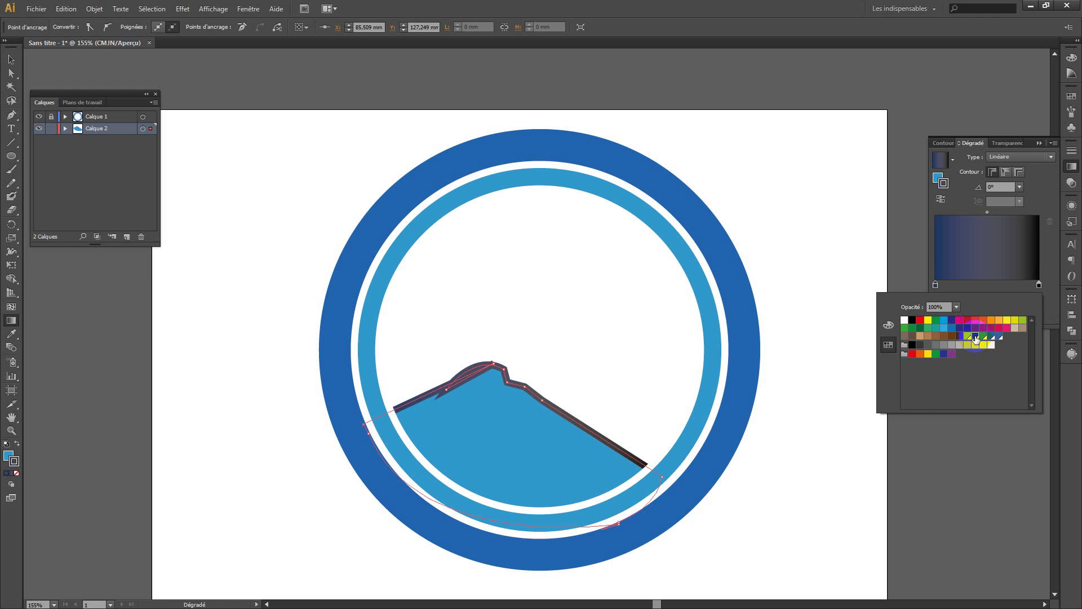
pyautogui.click(944, 189)
pyautogui.doubleClick(945, 188)
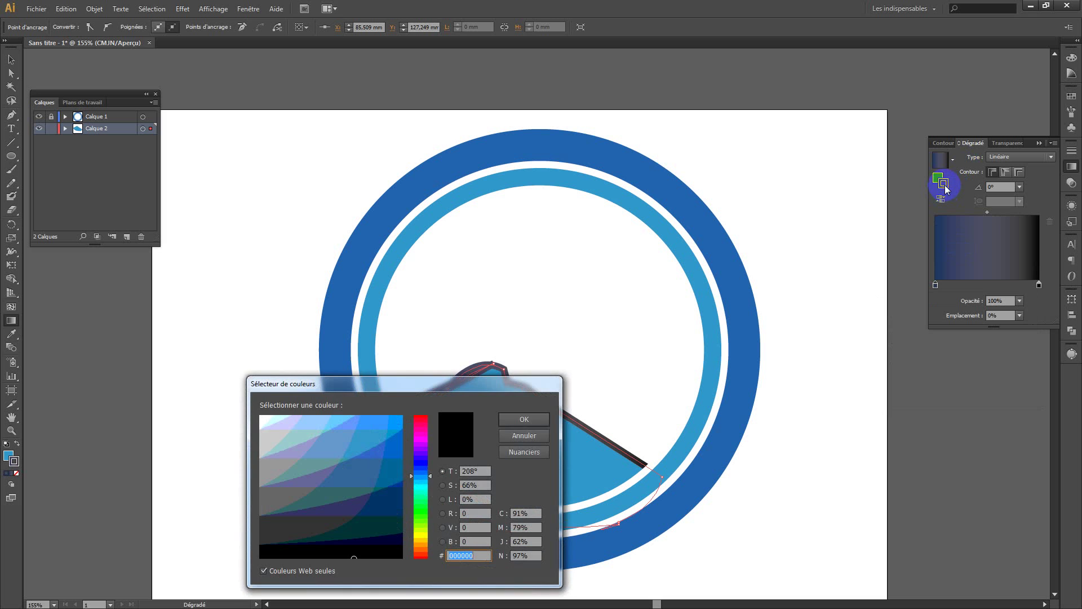
pyautogui.click(524, 435)
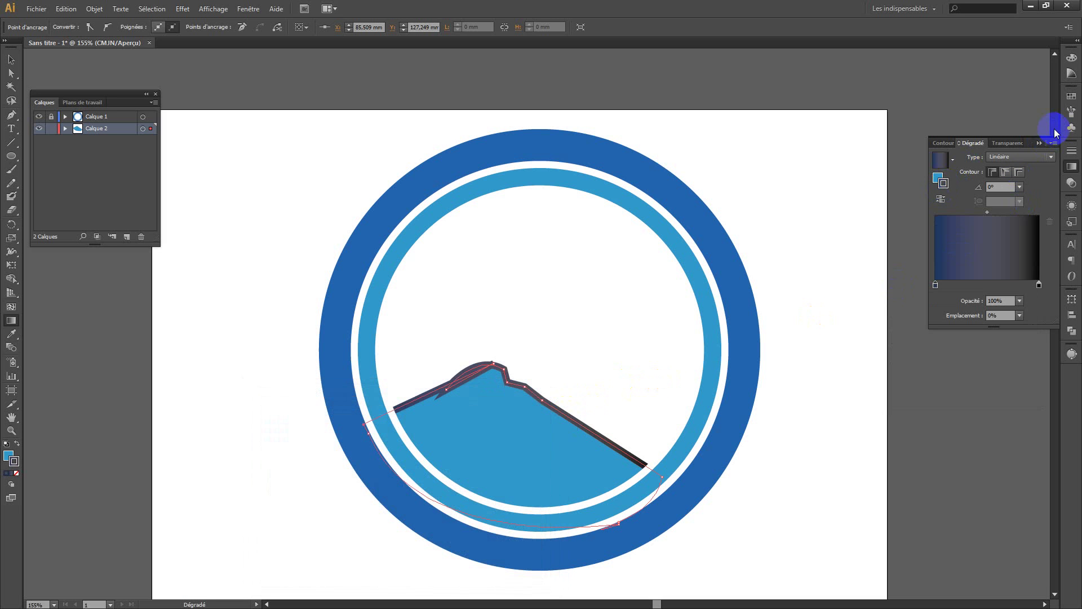
pyautogui.click(16, 473)
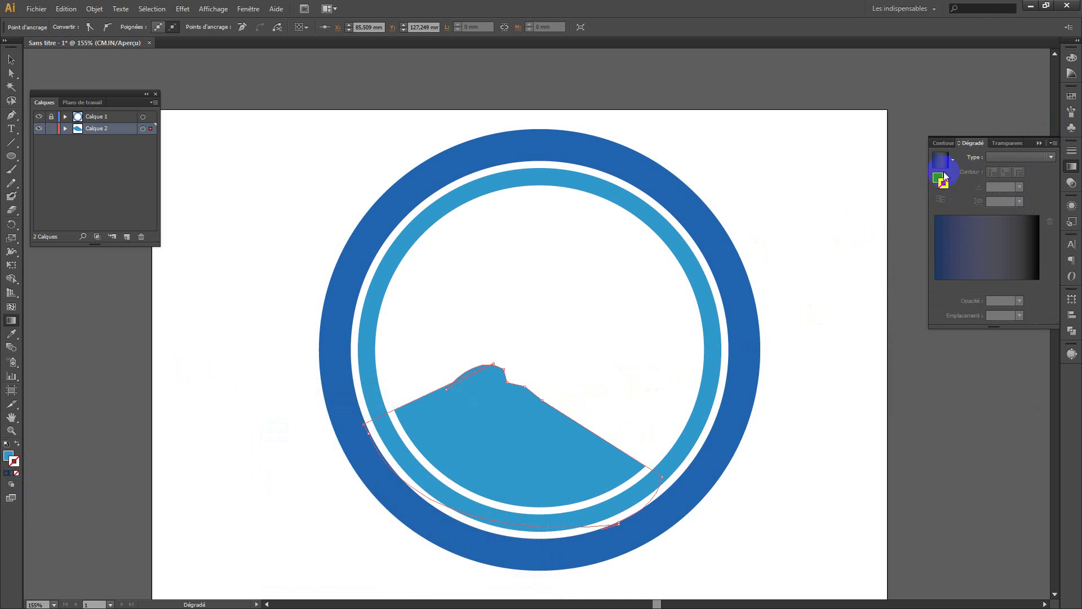
pyautogui.click(952, 233)
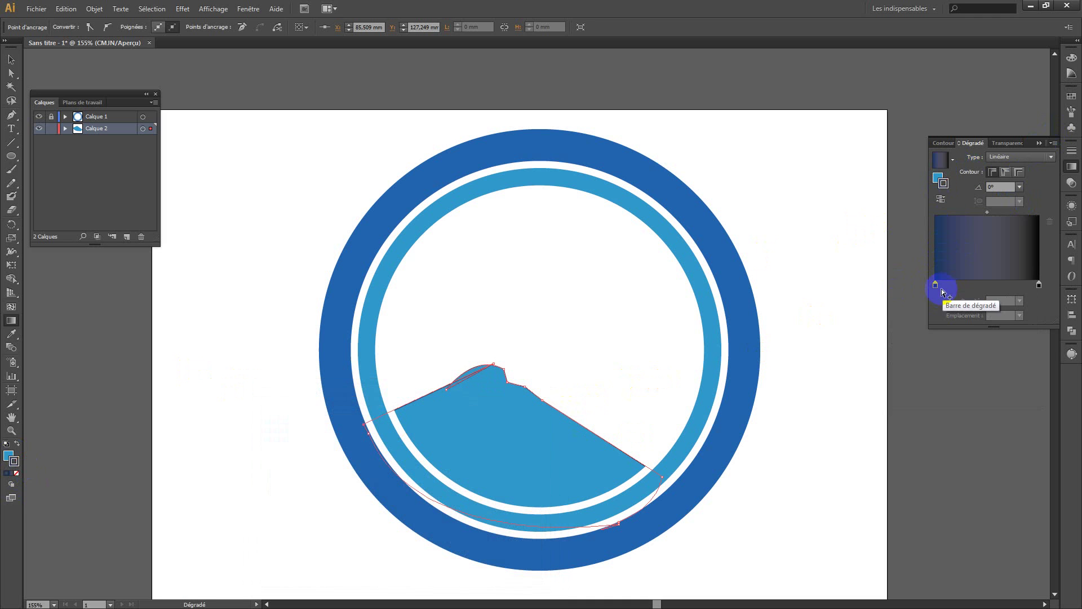
# - Set the end colour stop of the mountain's stroke gradient to the light blue swatch
pyautogui.doubleClick(935, 285)
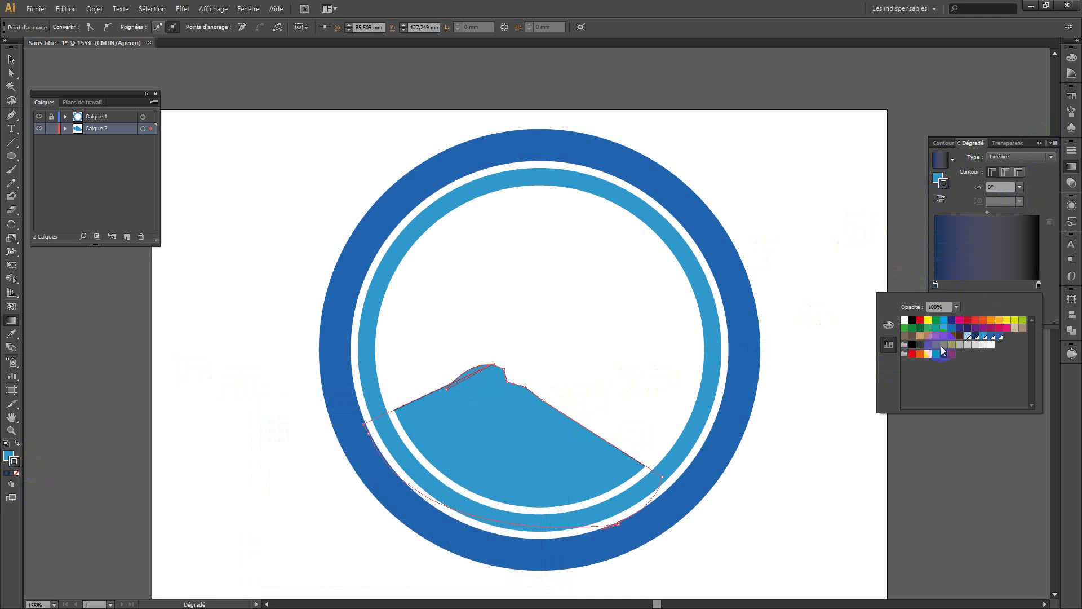
pyautogui.click(1039, 285)
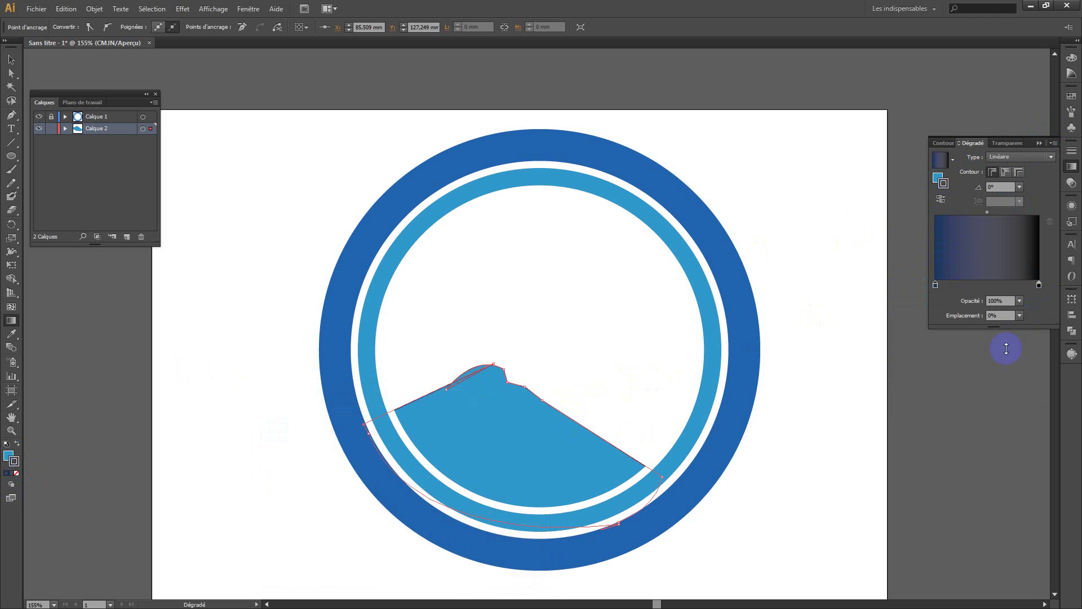
pyautogui.doubleClick(1039, 286)
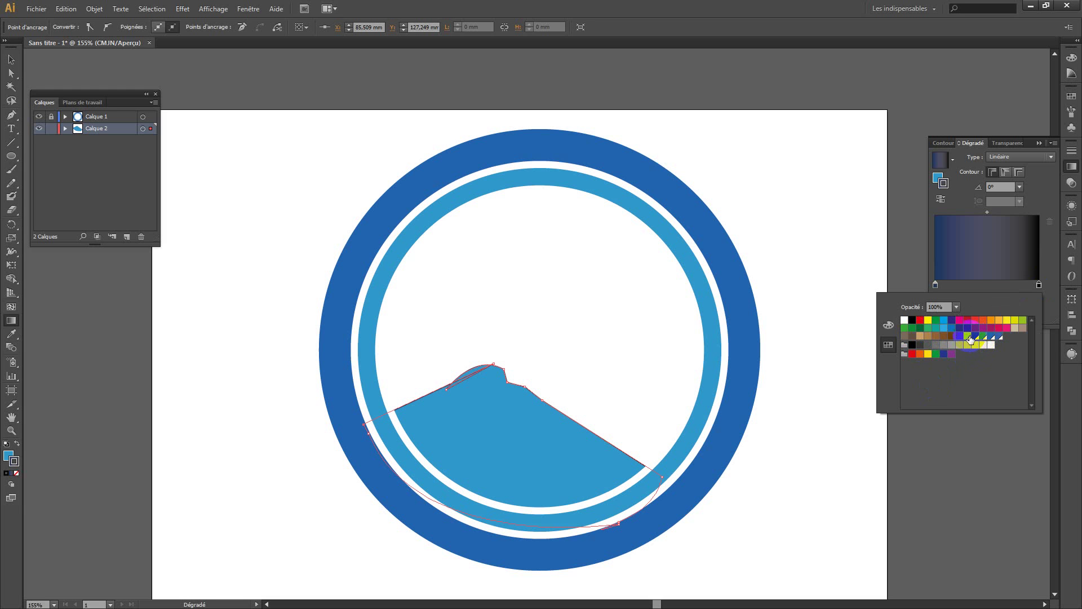
pyautogui.click(969, 337)
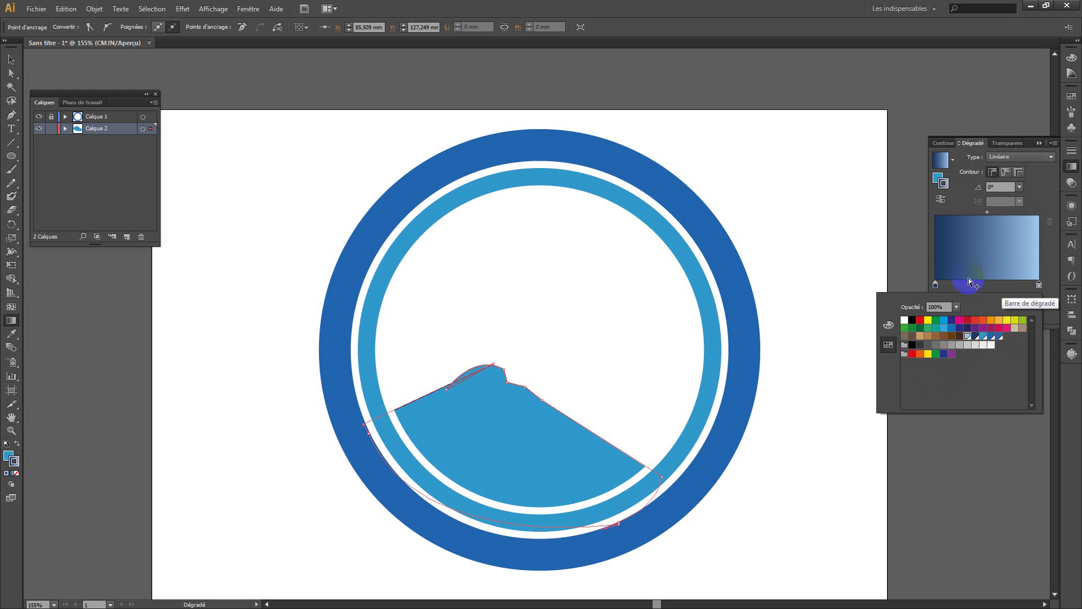
# - Add a dark blue colour stop to the gradient and place it at 29.26%
pyautogui.click(937, 286)
pyautogui.click(948, 287)
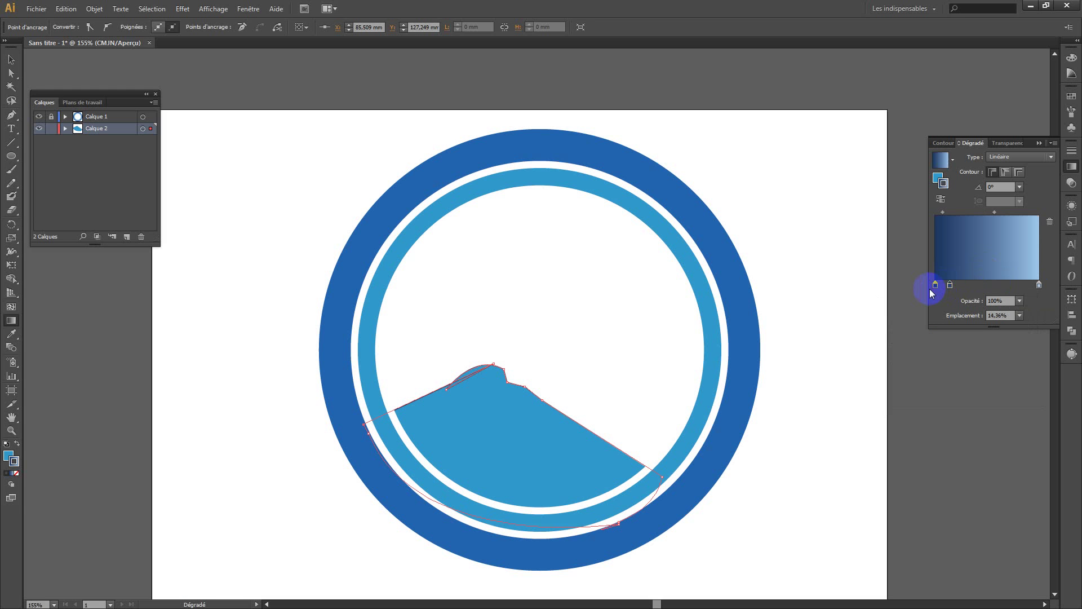
pyautogui.moveTo(950, 289); pyautogui.dragTo(966, 289)
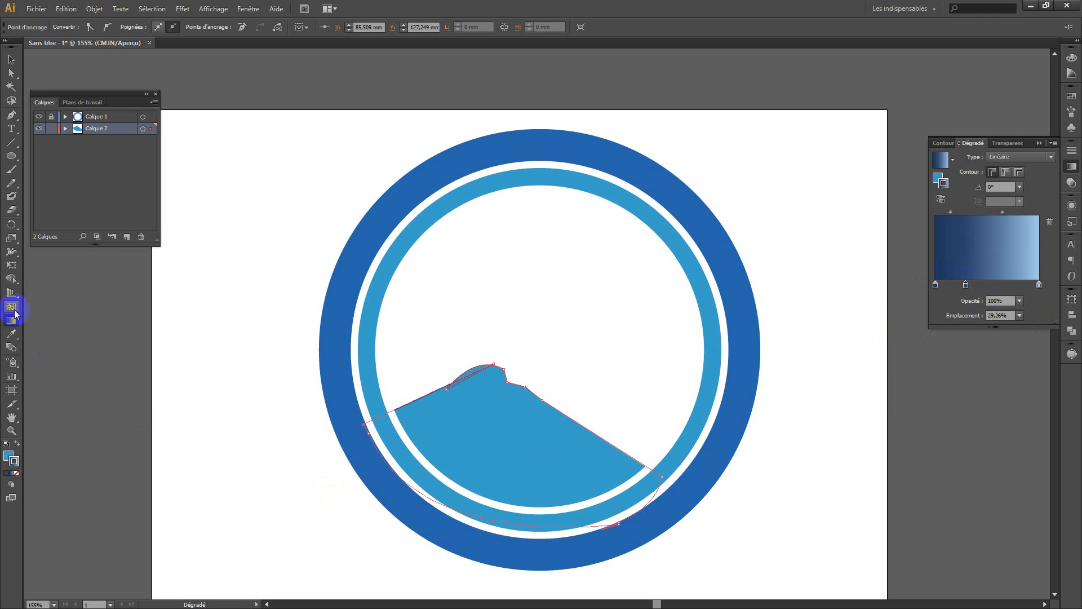
# - Swap the mountain's fill and stroke so the gradient fills the shape, and remove its stroke
pyautogui.click(11, 61)
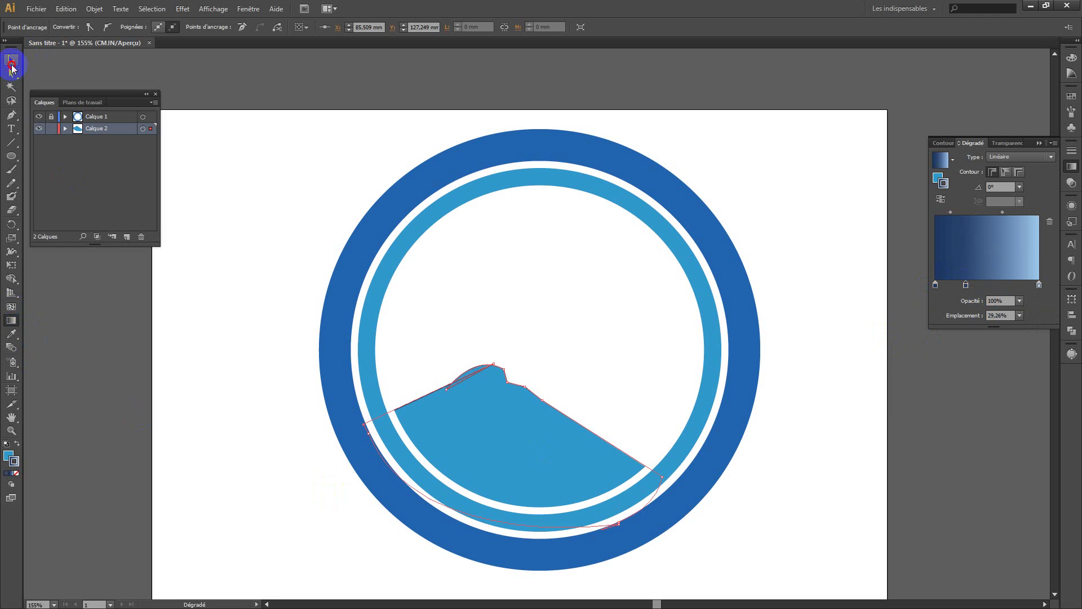
pyautogui.click(560, 506)
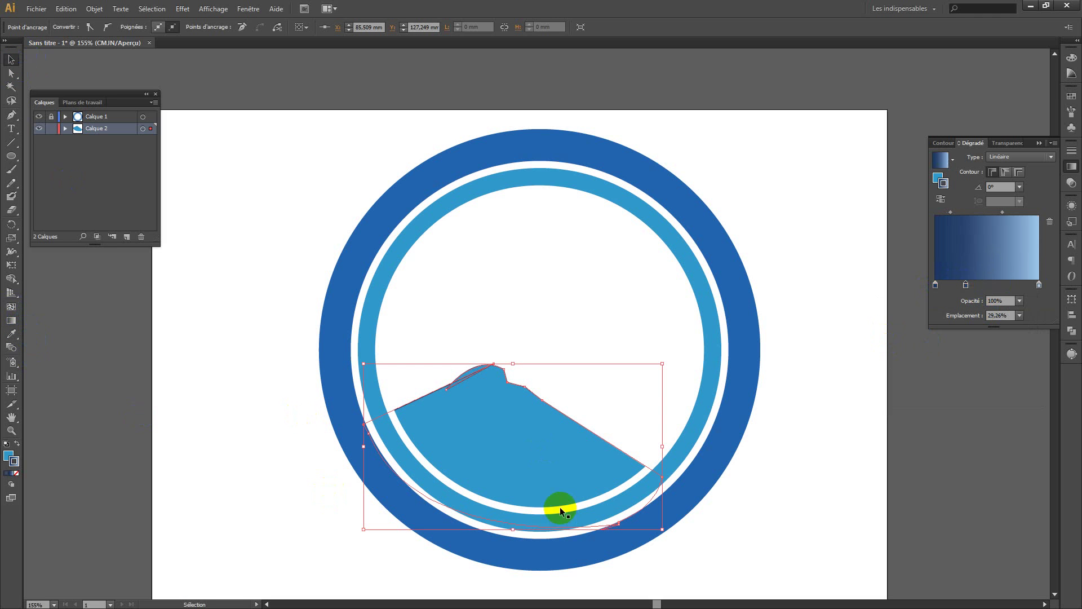
pyautogui.click(17, 445)
pyautogui.click(15, 473)
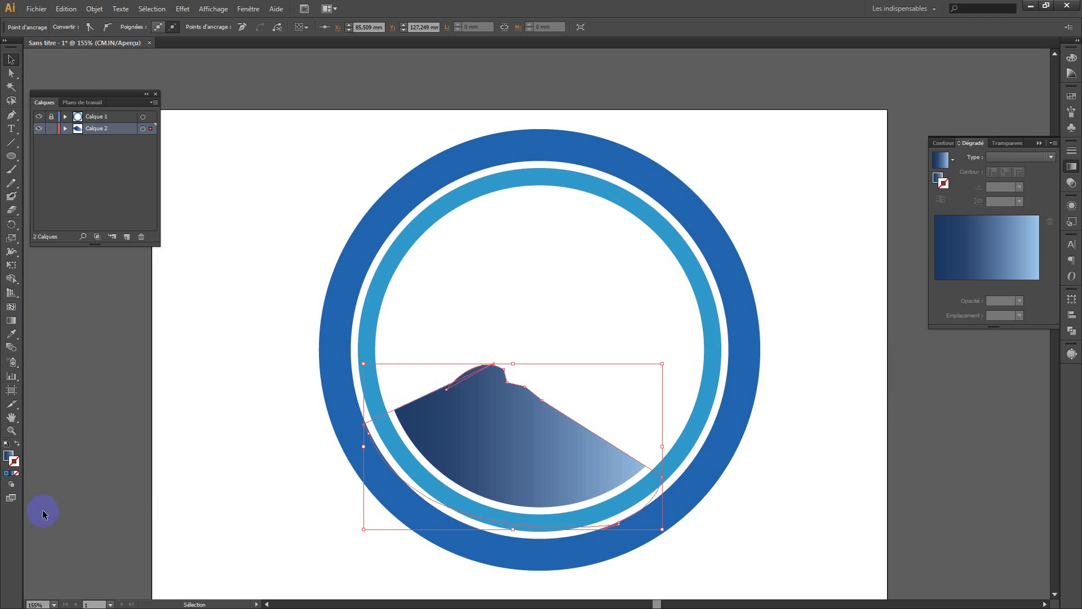
# - Lengthen the mountain's fill gradient with the Gradient tool, tilt it slightly upward to the right and shift it toward the lower left
pyautogui.click(8, 457)
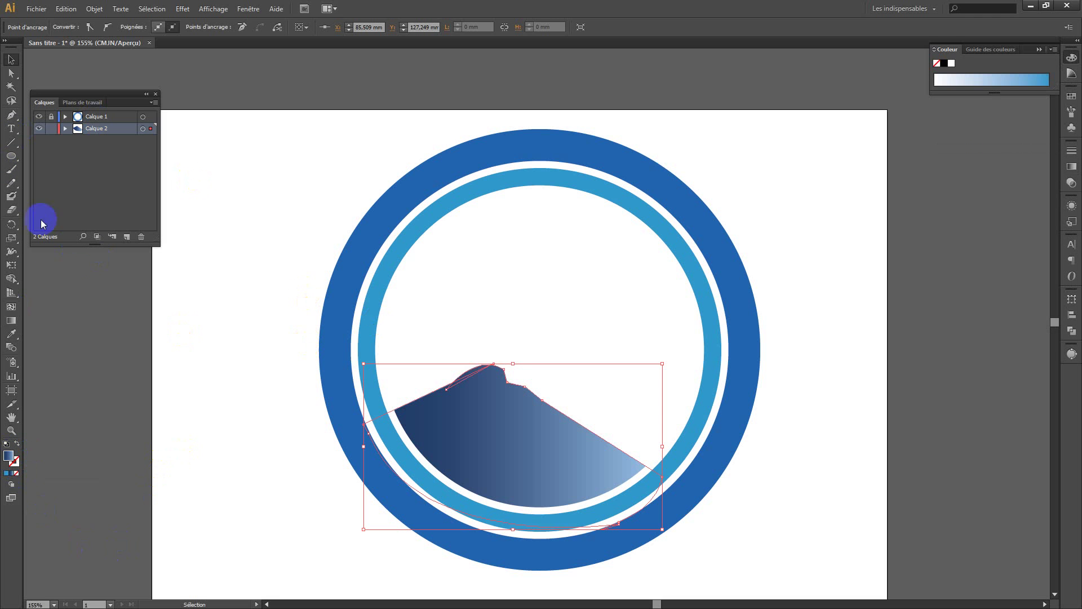
pyautogui.click(12, 320)
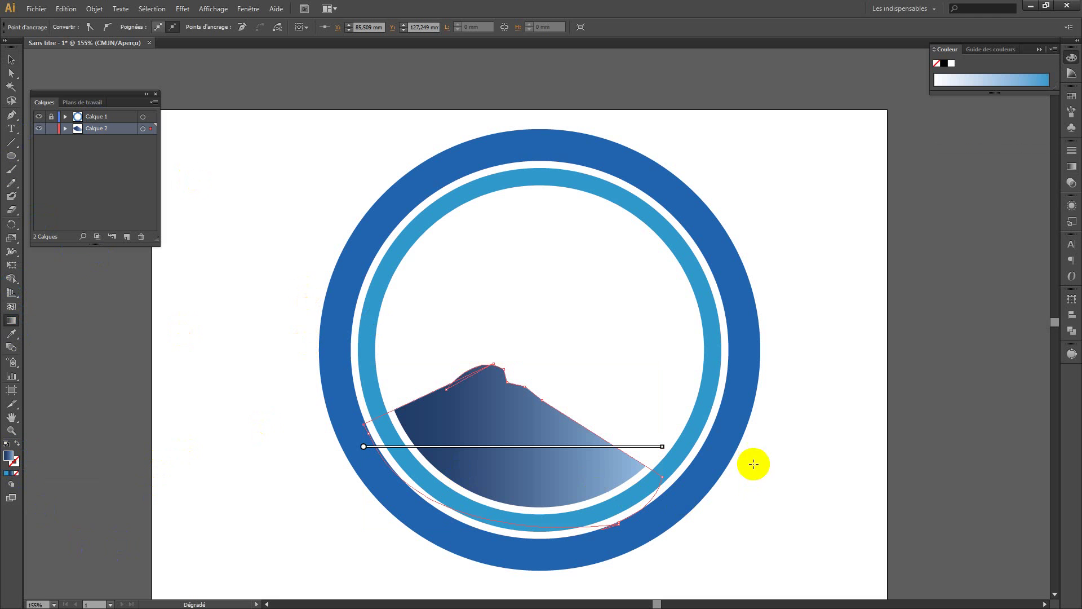
pyautogui.moveTo(663, 449); pyautogui.dragTo(733, 447)
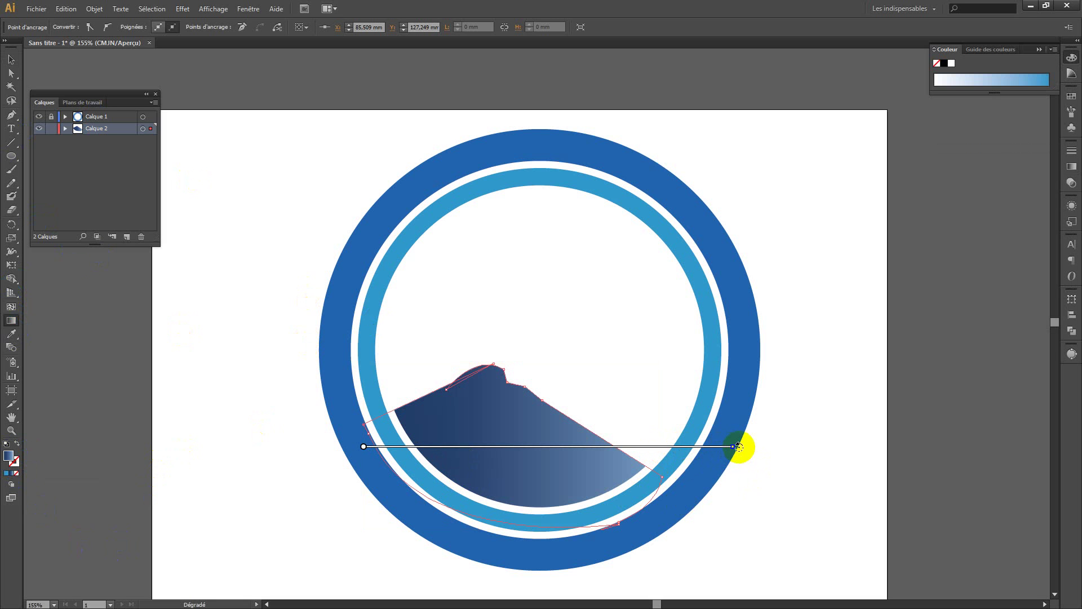
pyautogui.moveTo(735, 447); pyautogui.dragTo(726, 390)
pyautogui.moveTo(570, 413); pyautogui.dragTo(573, 442)
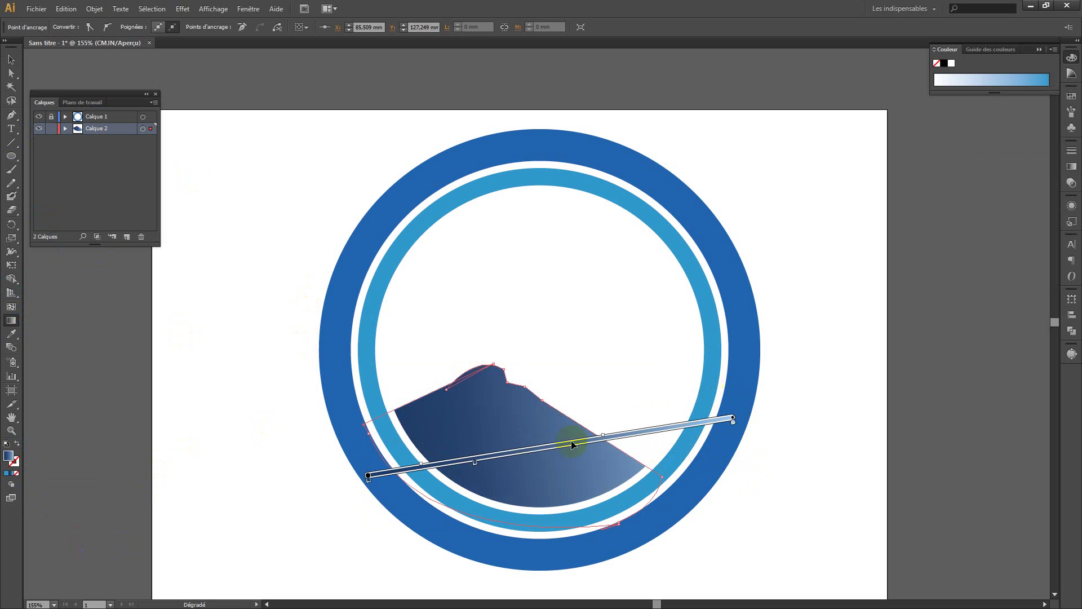
pyautogui.moveTo(367, 476); pyautogui.dragTo(297, 486)
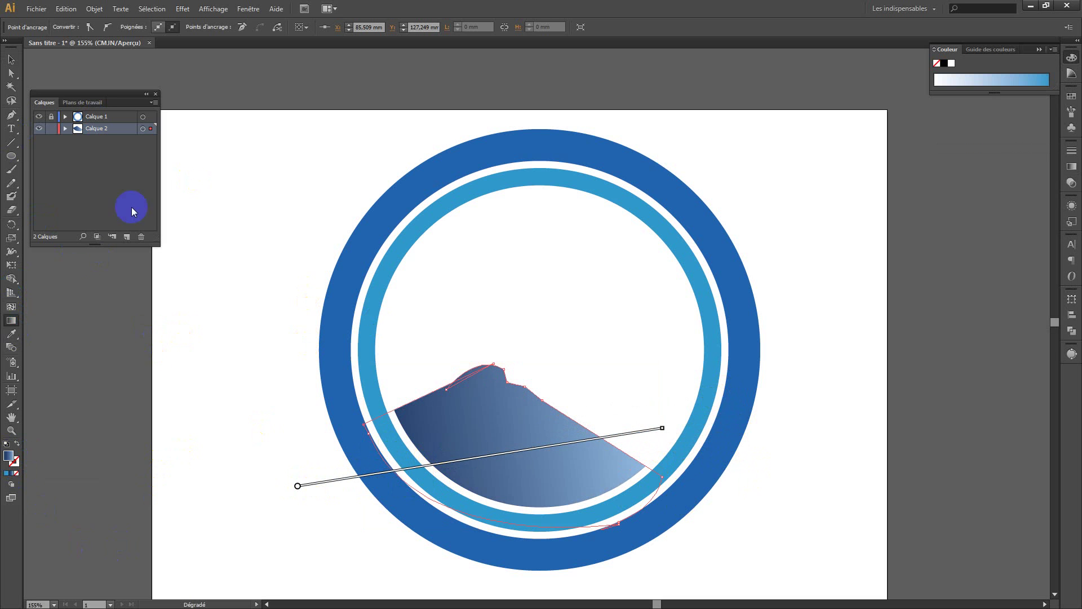
# - Expand Calque 2 and lock the mountain path inside it
pyautogui.click(12, 59)
pyautogui.click(198, 326)
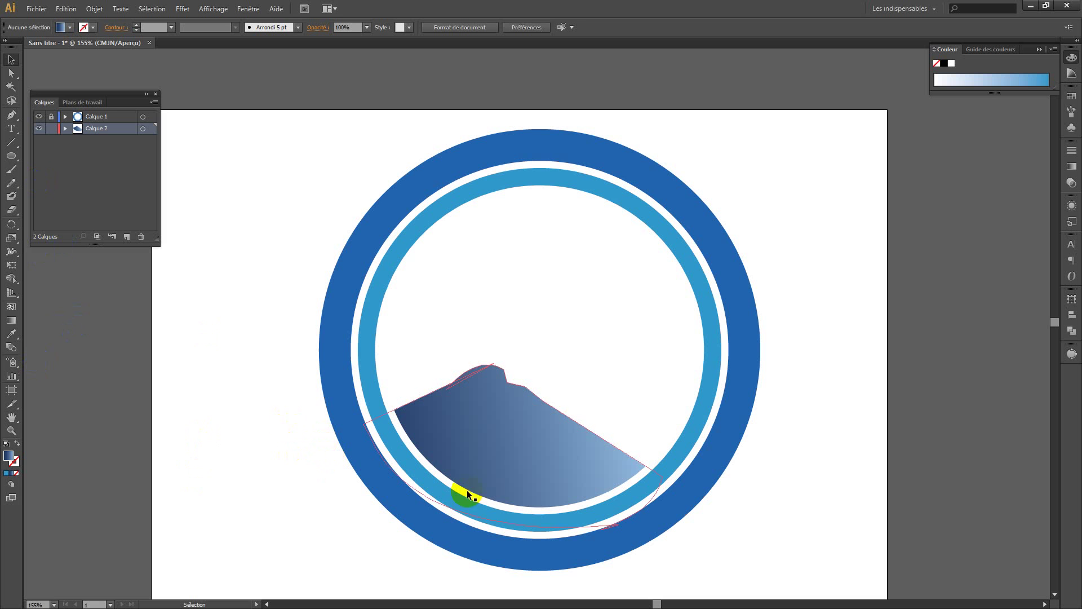
pyautogui.click(509, 459)
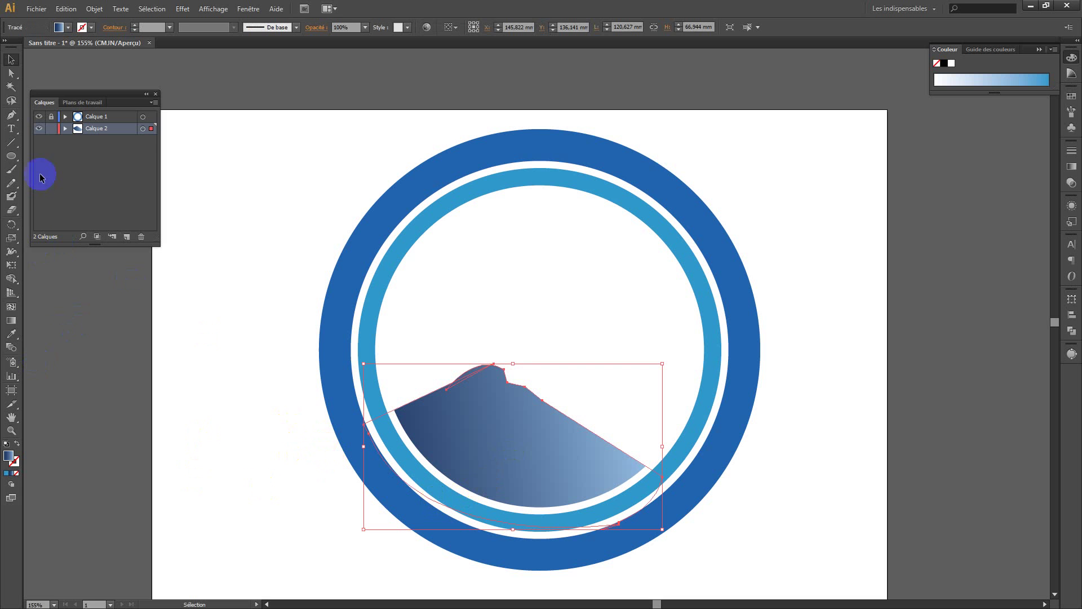
pyautogui.click(65, 129)
pyautogui.click(51, 140)
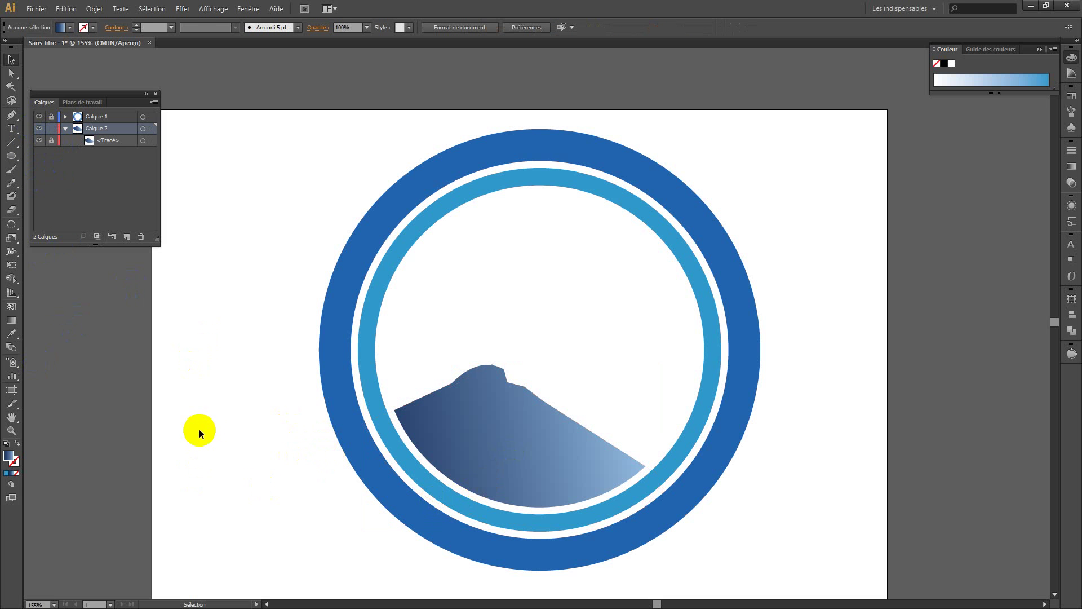
# - Draw a new Pen path along the mountain's ridge, from the left slope over the curved peak and partway down the right slope
pyautogui.click(12, 116)
pyautogui.click(422, 399)
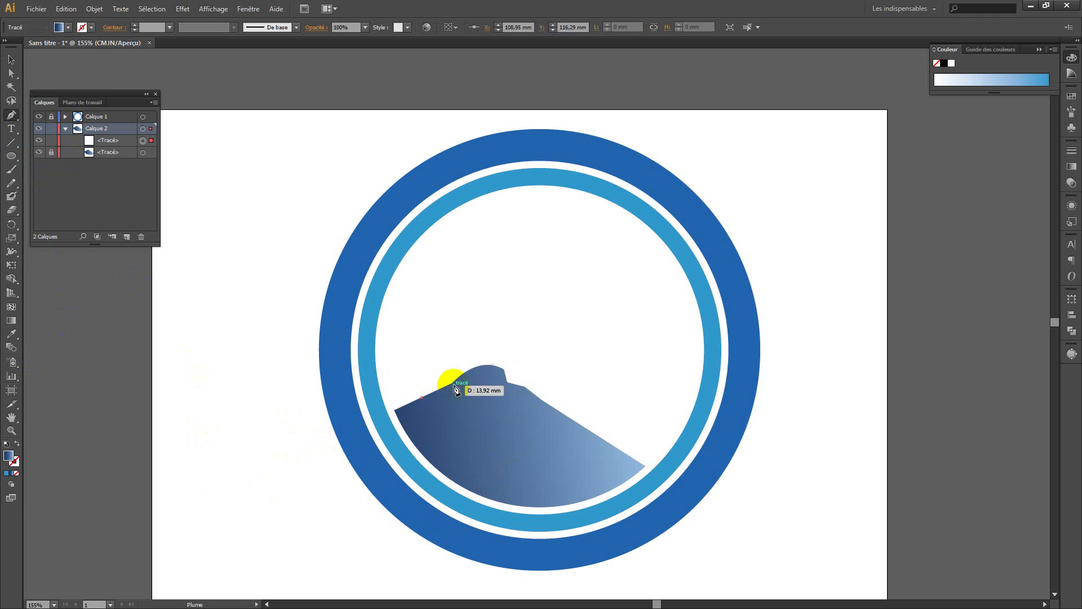
pyautogui.click(453, 384)
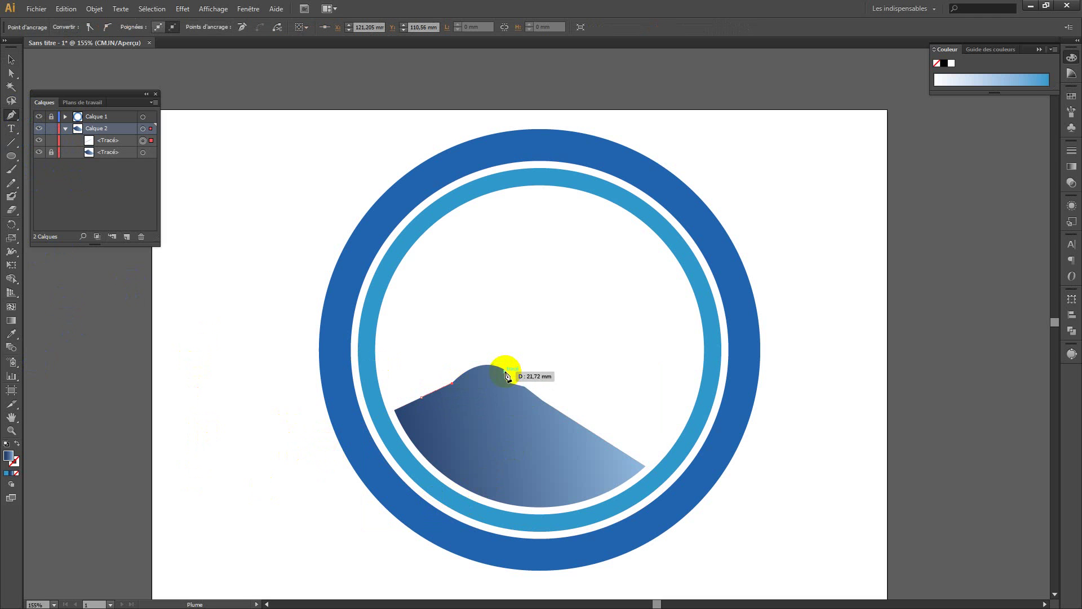
pyautogui.moveTo(504, 369); pyautogui.dragTo(529, 384)
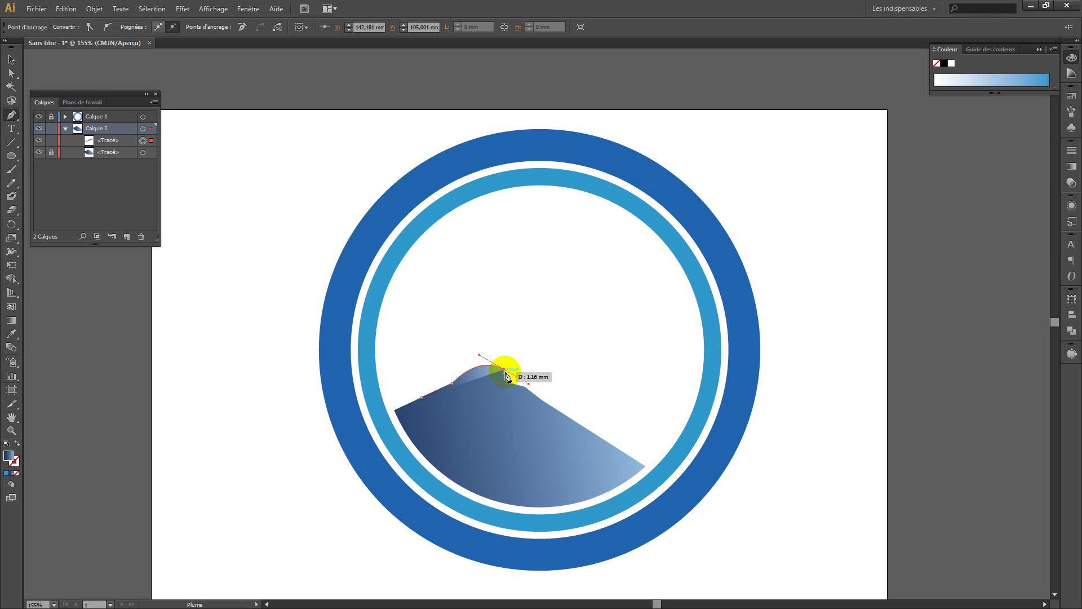
pyautogui.click(505, 371)
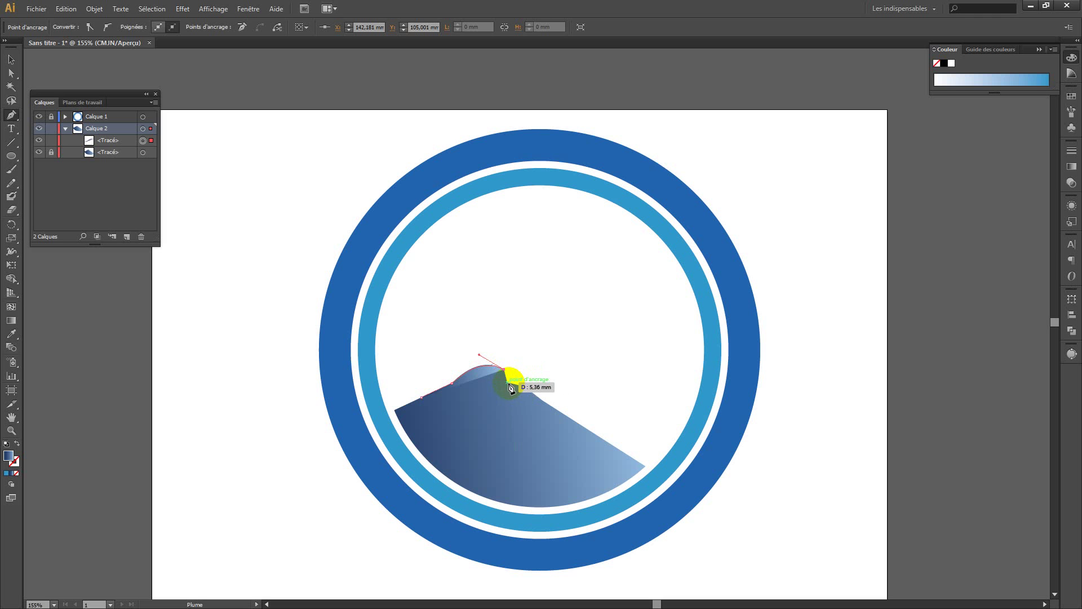
pyautogui.click(508, 384)
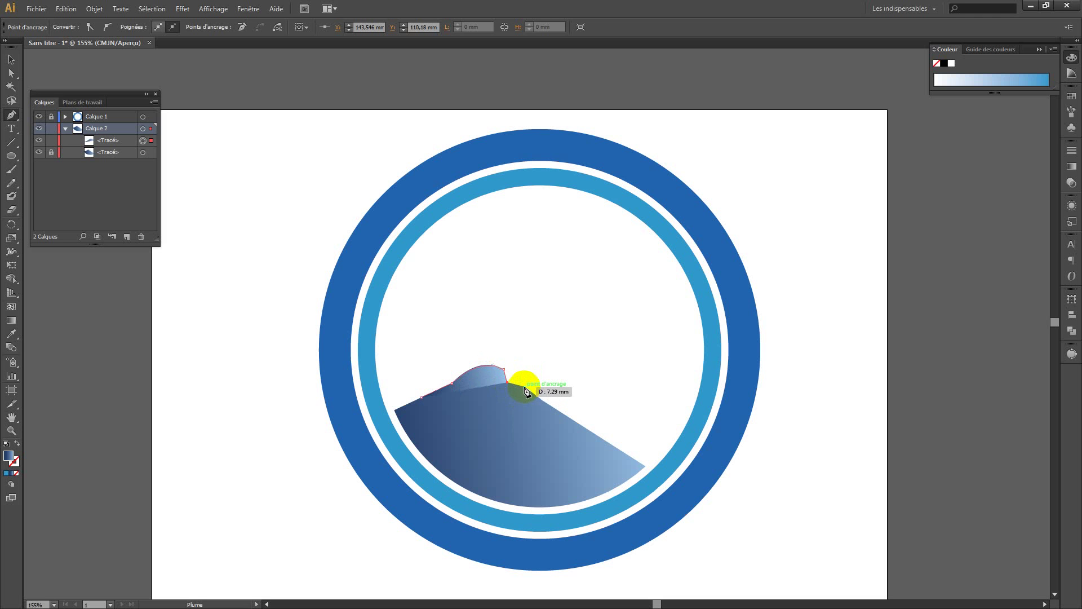
pyautogui.click(525, 388)
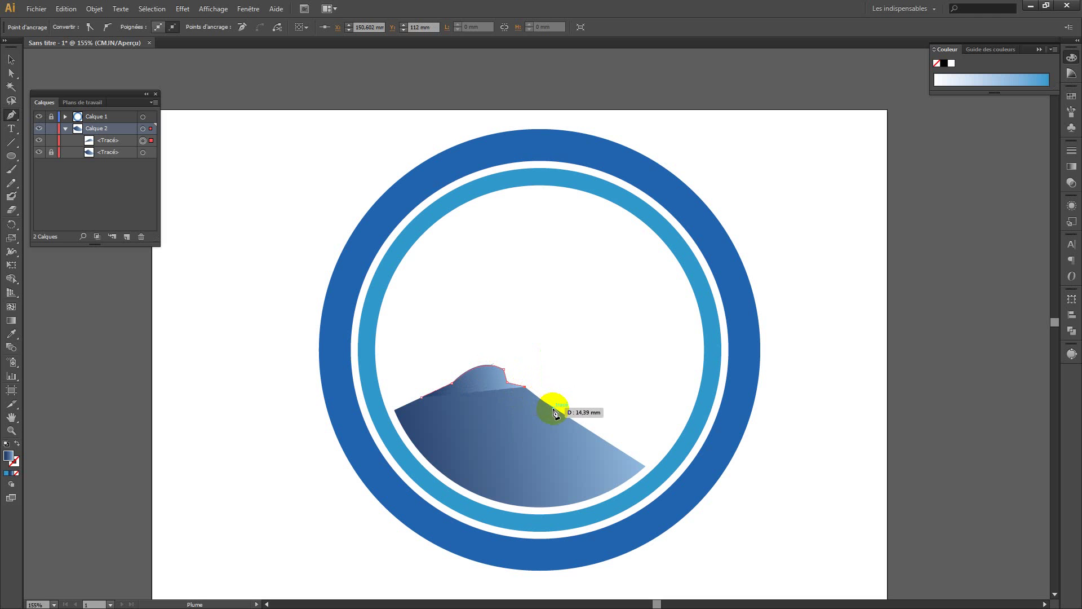
pyautogui.click(555, 410)
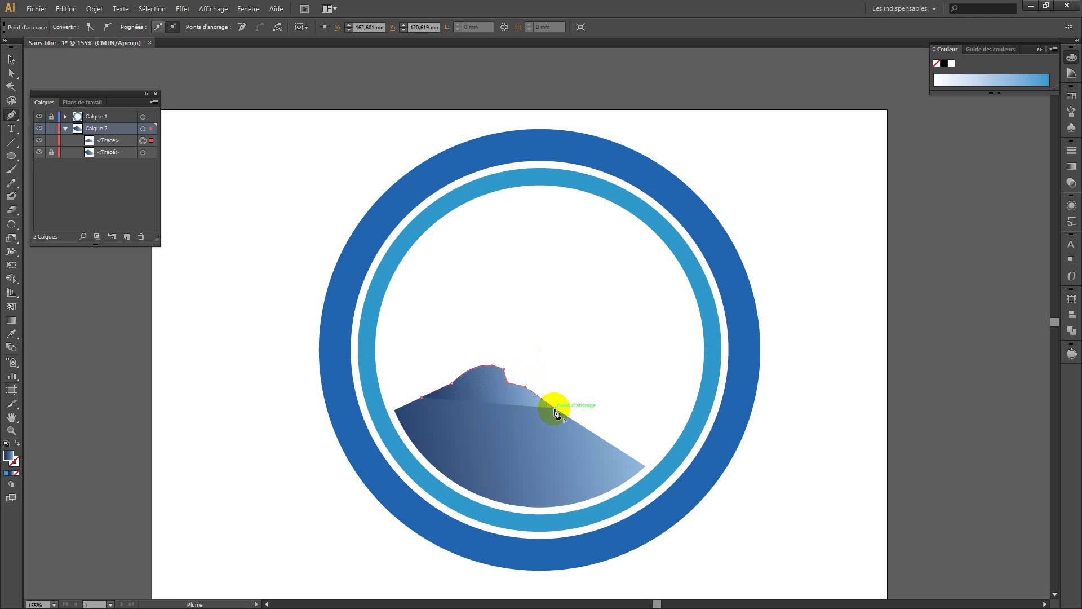
pyautogui.click(580, 426)
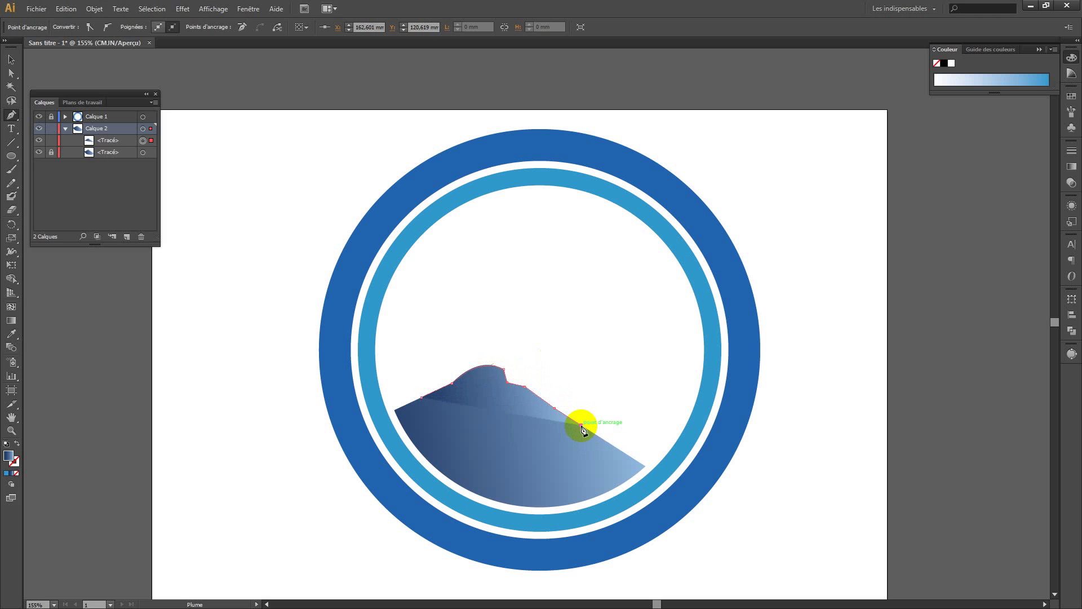
# - Zigzag the new path back across the mountain's face to the foot of the left slope and close it at its starting point
pyautogui.click(537, 421)
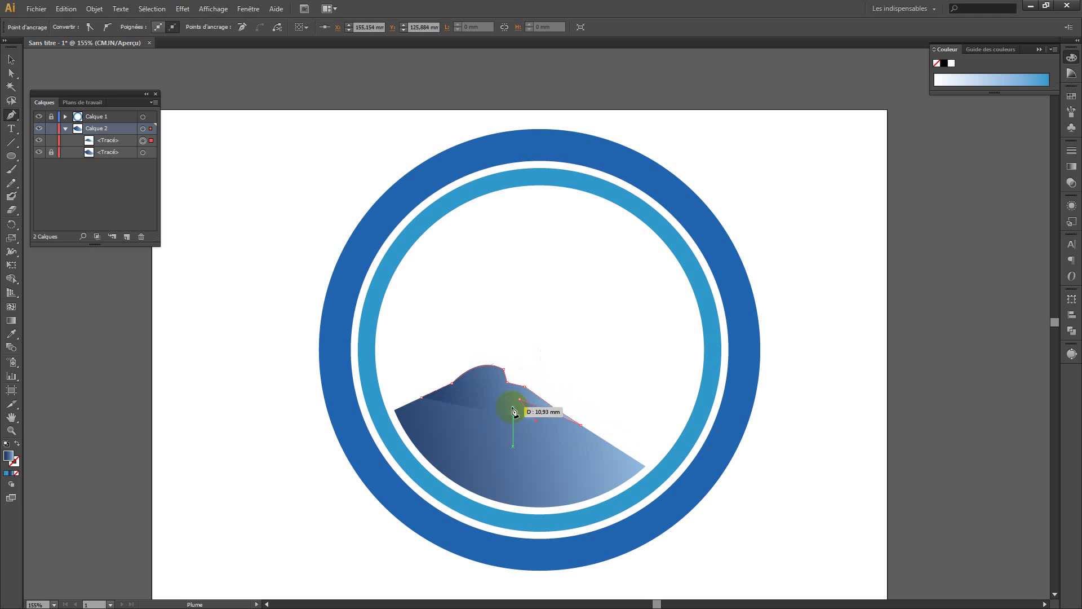
pyautogui.click(491, 424)
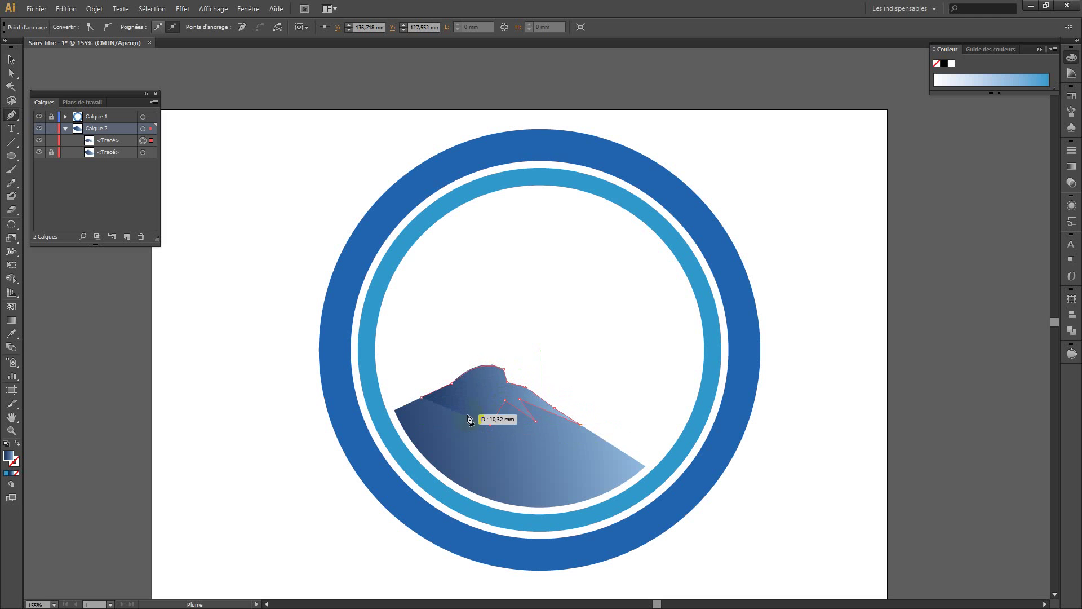
pyautogui.click(443, 407)
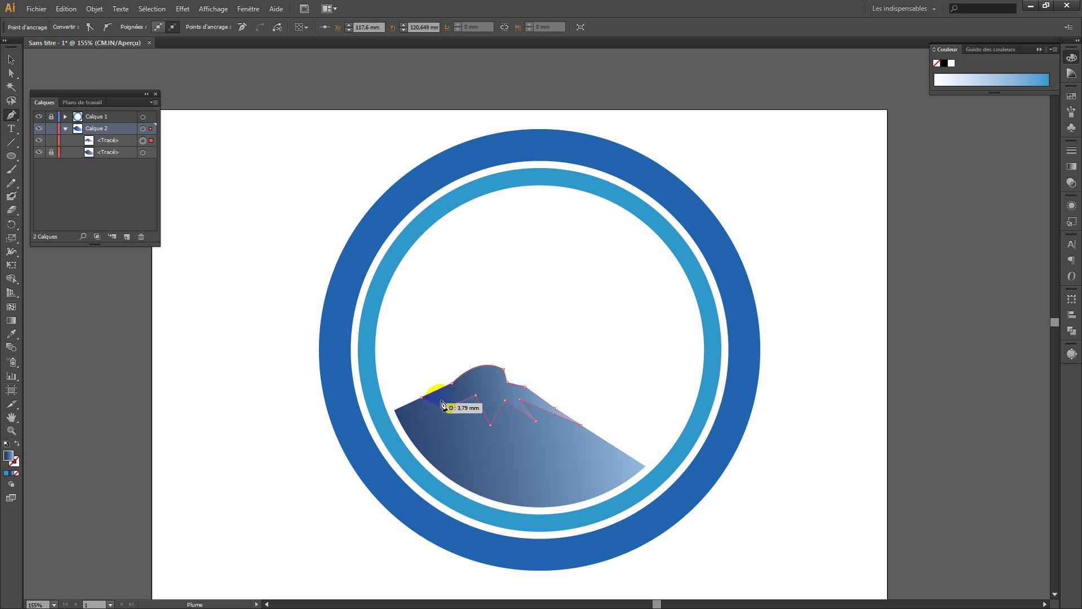
pyautogui.click(462, 392)
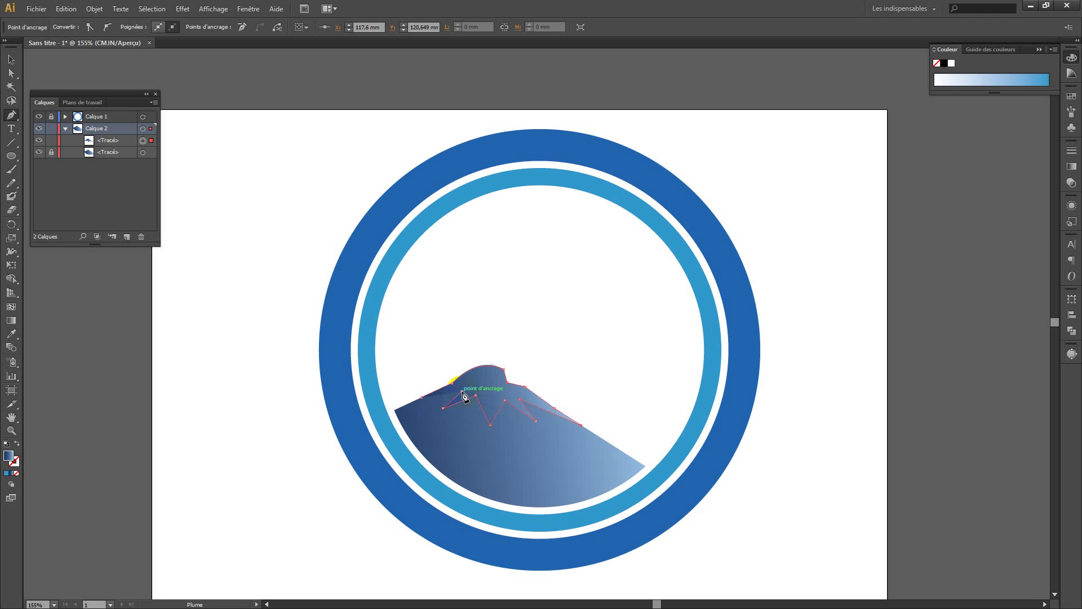
pyautogui.click(403, 407)
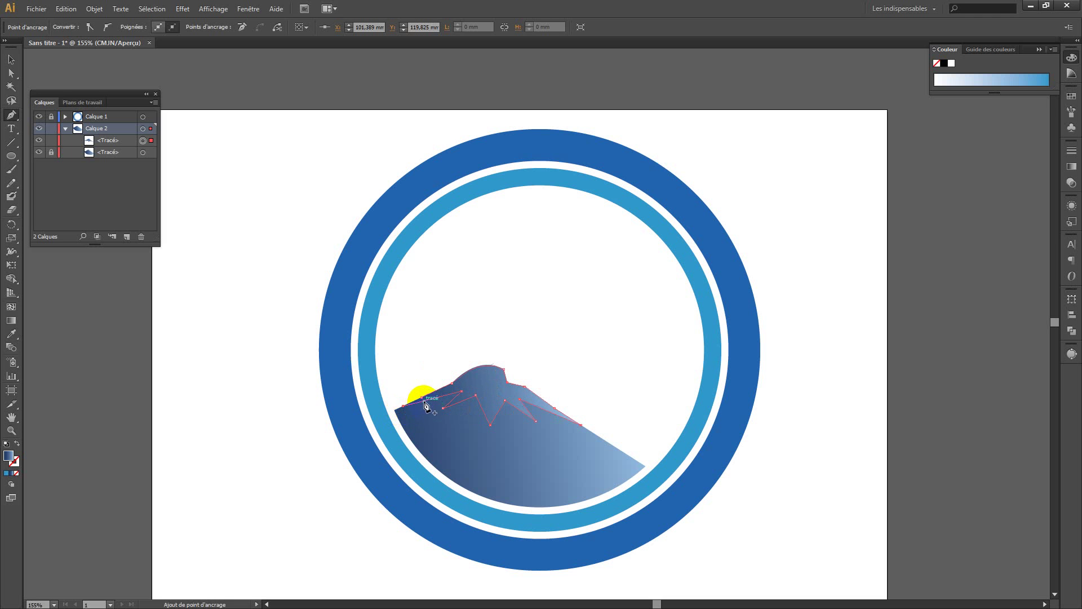
pyautogui.click(424, 402)
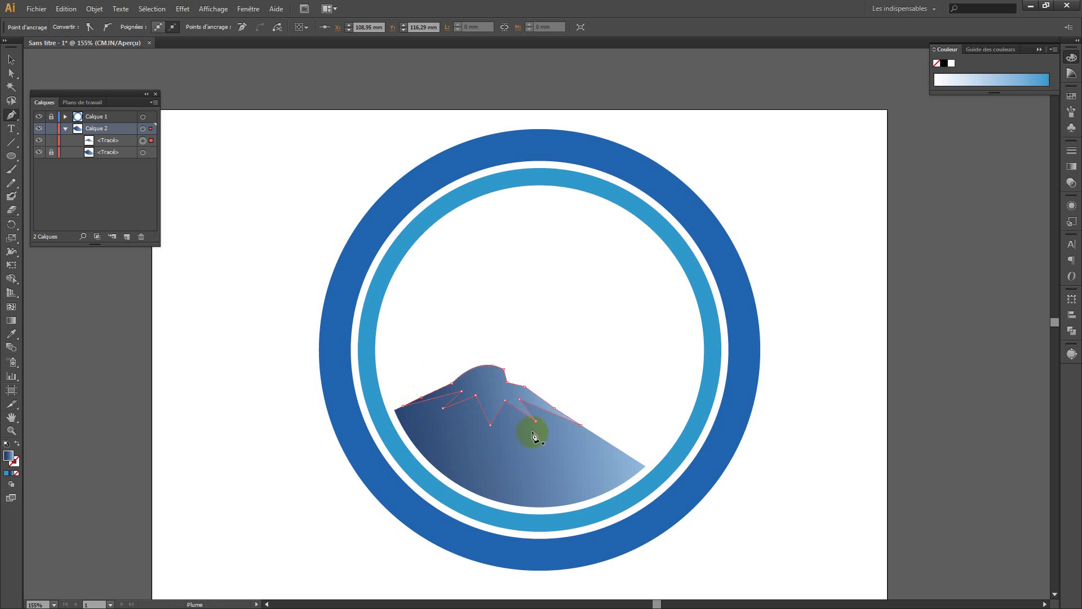
# - Fill the jagged cap shape over the mountain's summit with white (#ffffff)
pyautogui.click(10, 59)
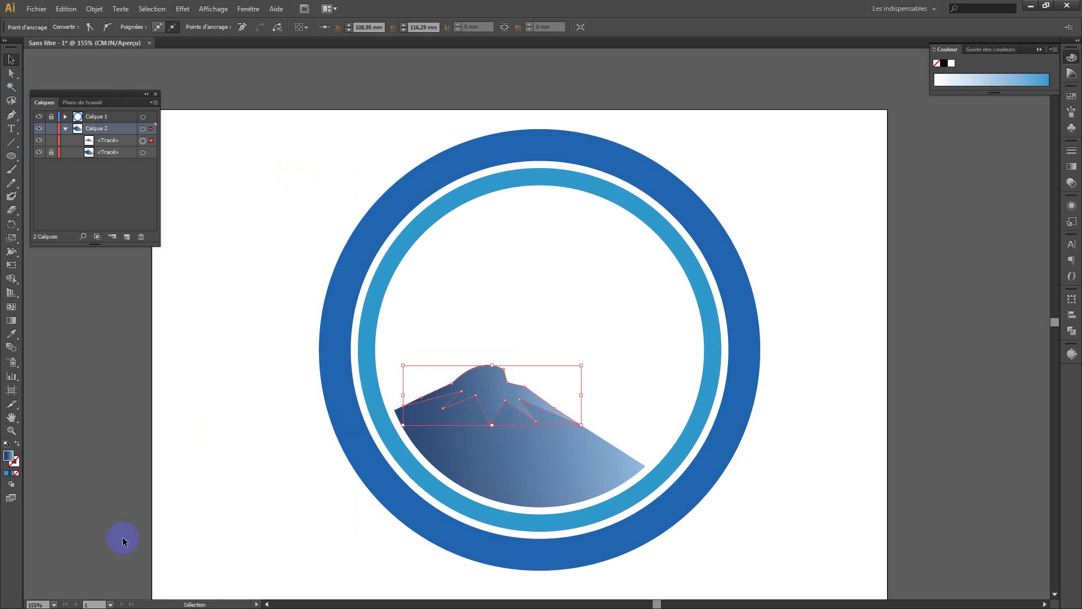
pyautogui.doubleClick(8, 456)
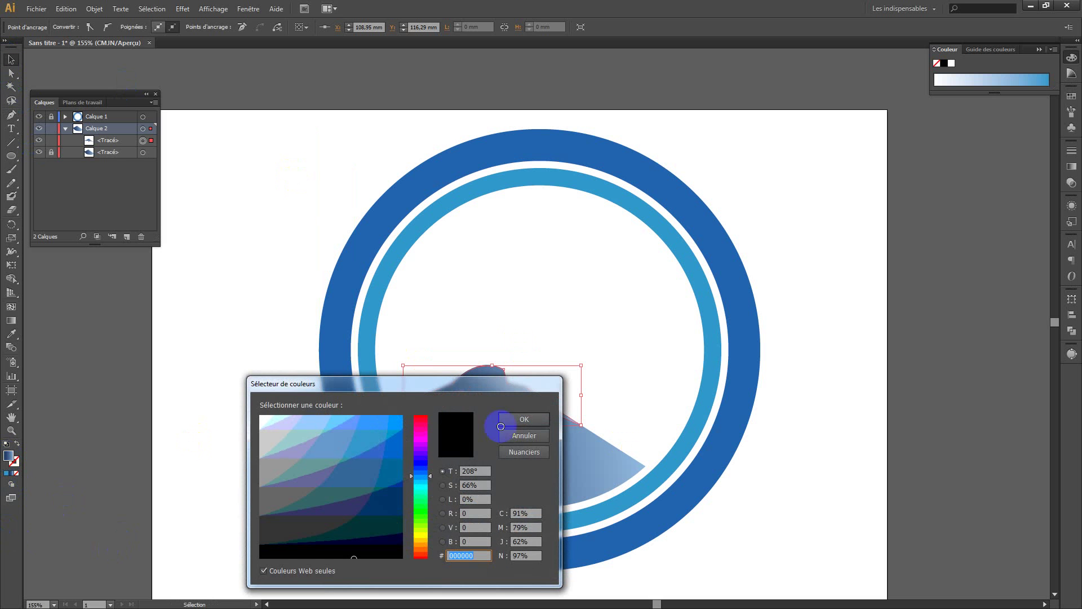
pyautogui.click(263, 418)
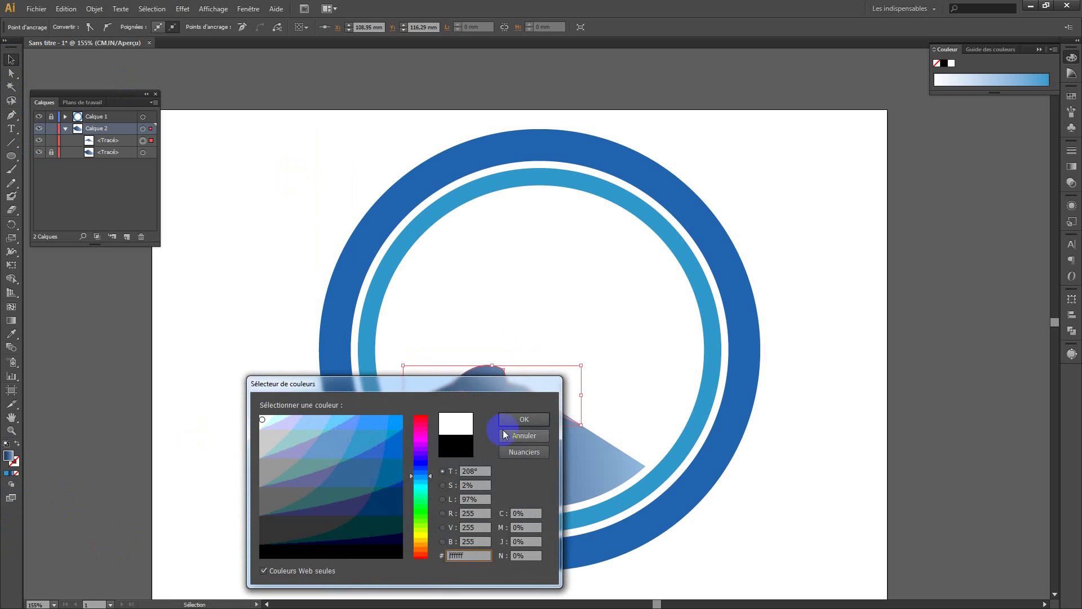
pyautogui.click(524, 419)
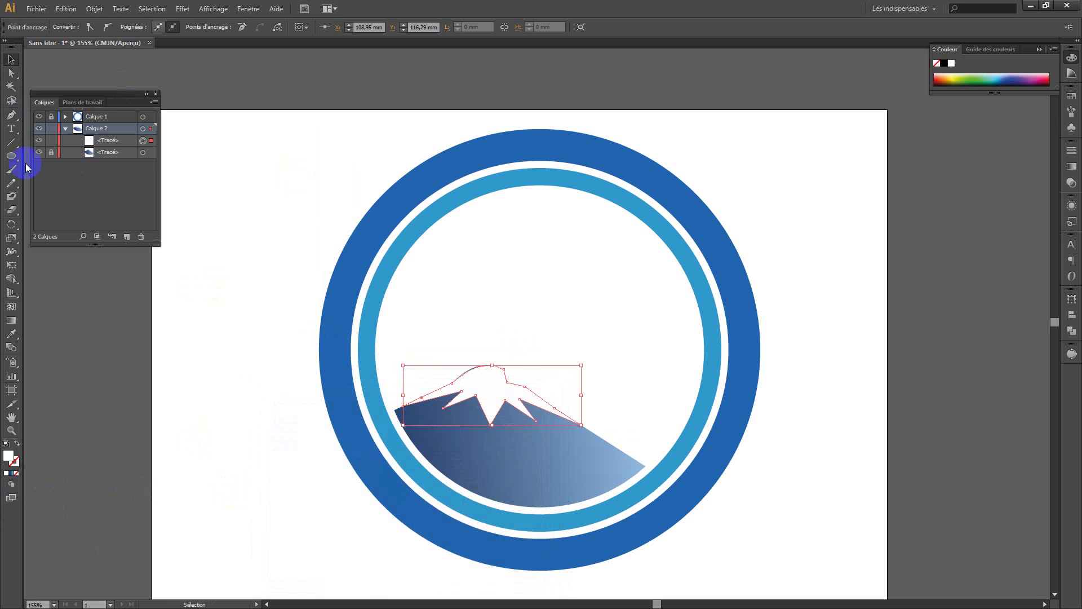
pyautogui.click(273, 375)
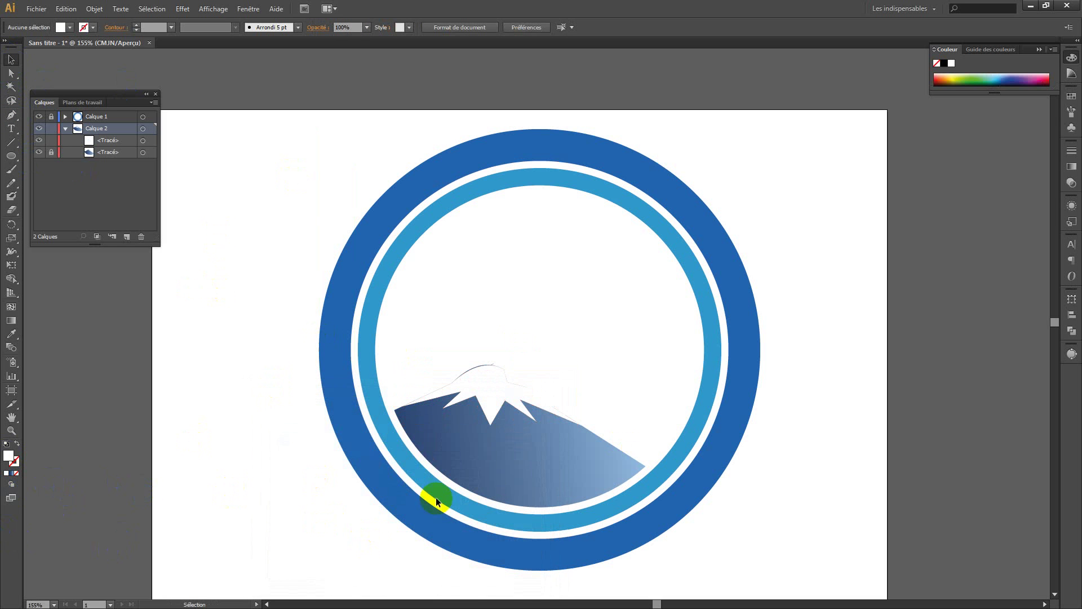
# - Shift the cap shape slightly upward so it fully covers the mountain's ridge line
pyautogui.click(504, 403)
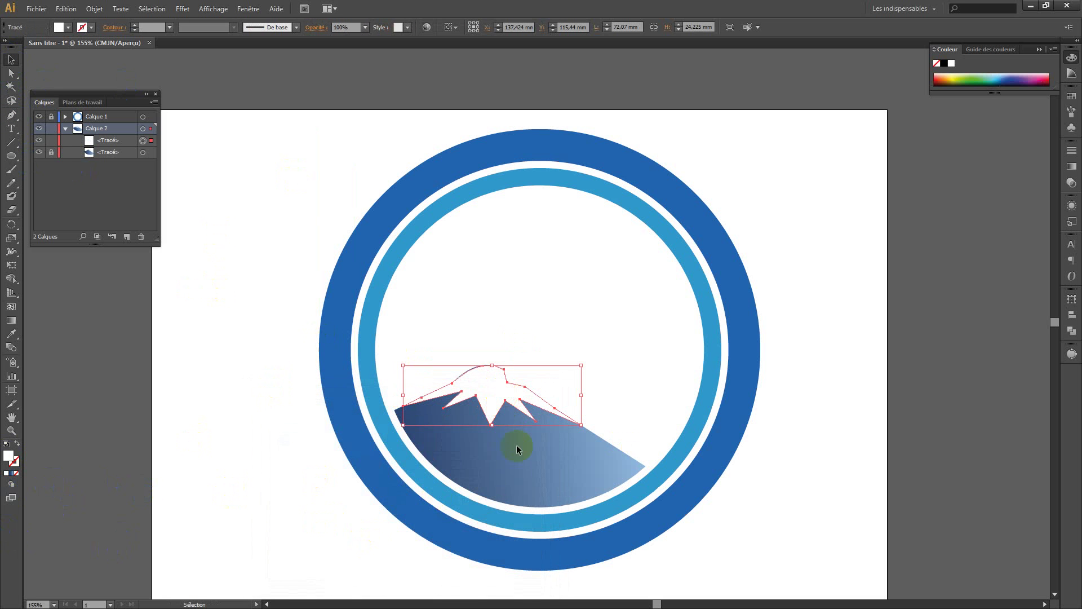
pyautogui.click(10, 73)
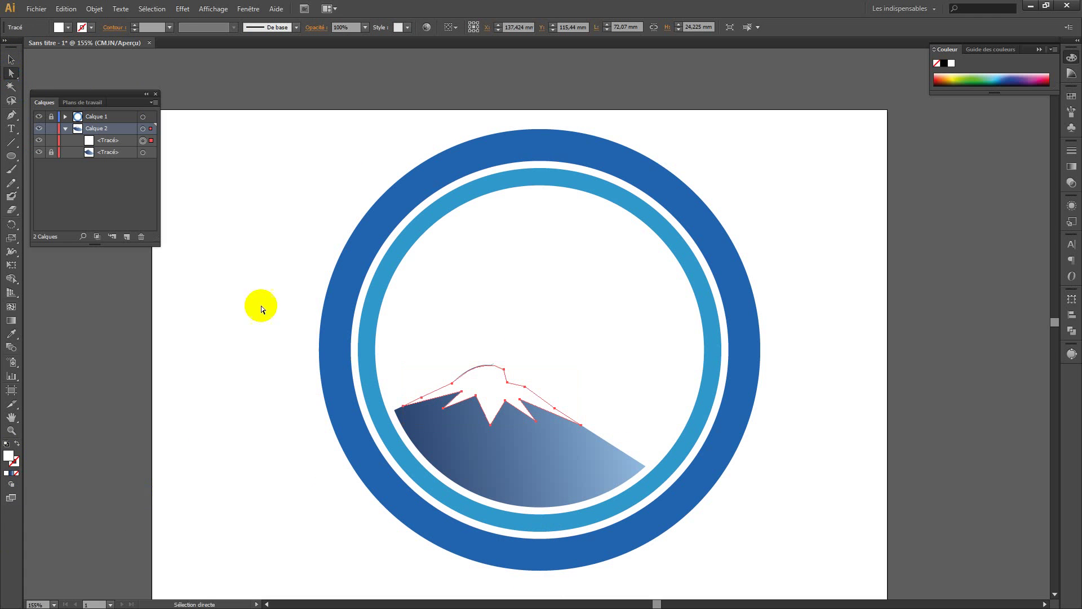
pyautogui.click(491, 367)
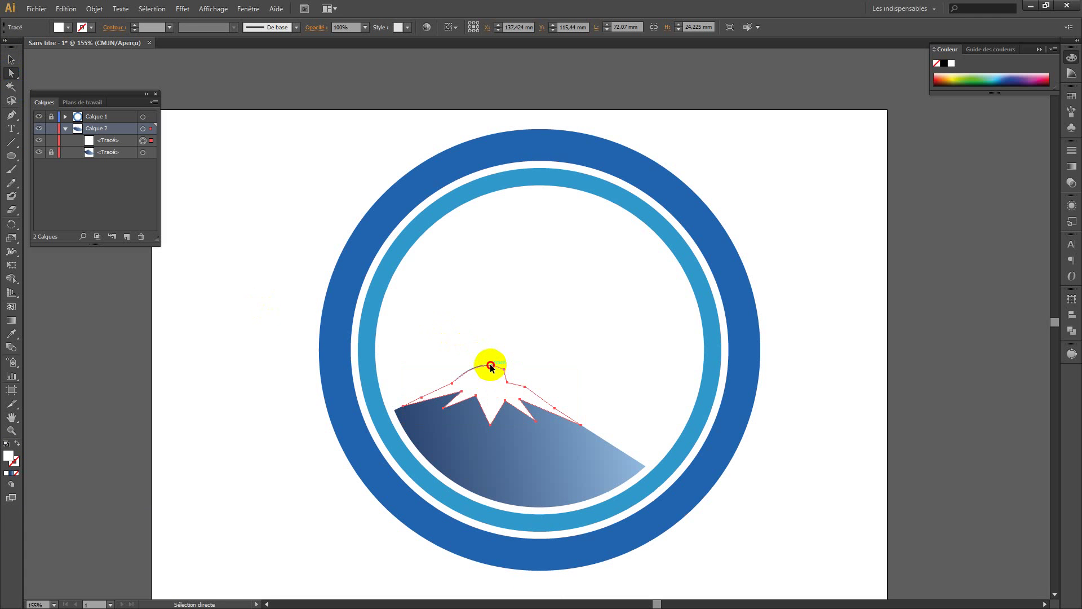
pyautogui.moveTo(491, 368); pyautogui.dragTo(495, 391)
pyautogui.click(278, 438)
pyautogui.click(239, 451)
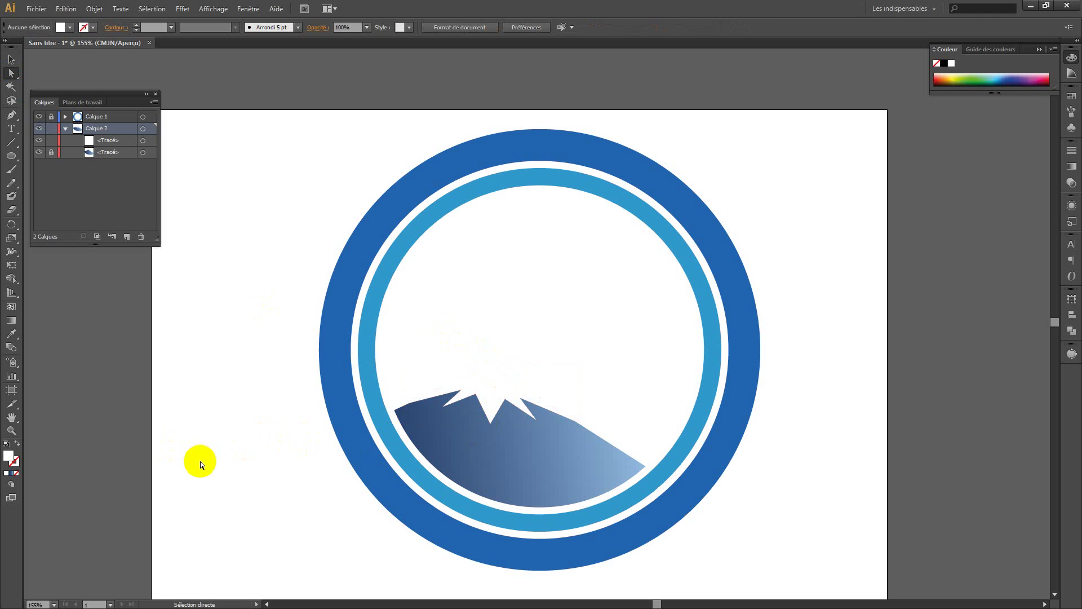
# - Move the anchor point at the cap's left tip slightly to the right along the slope
pyautogui.click(517, 384)
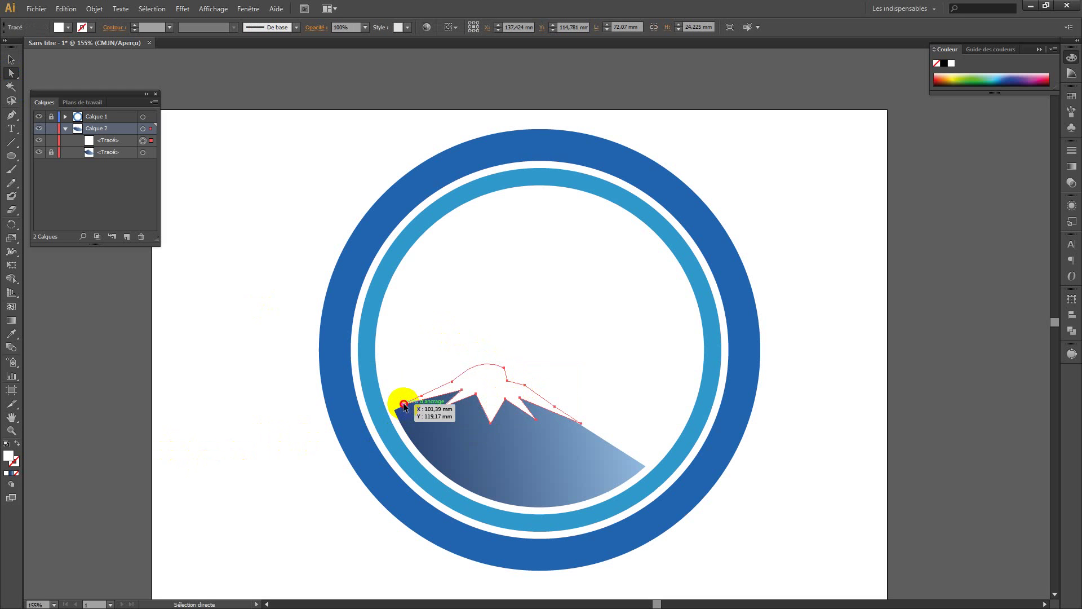
pyautogui.moveTo(404, 404); pyautogui.dragTo(405, 407)
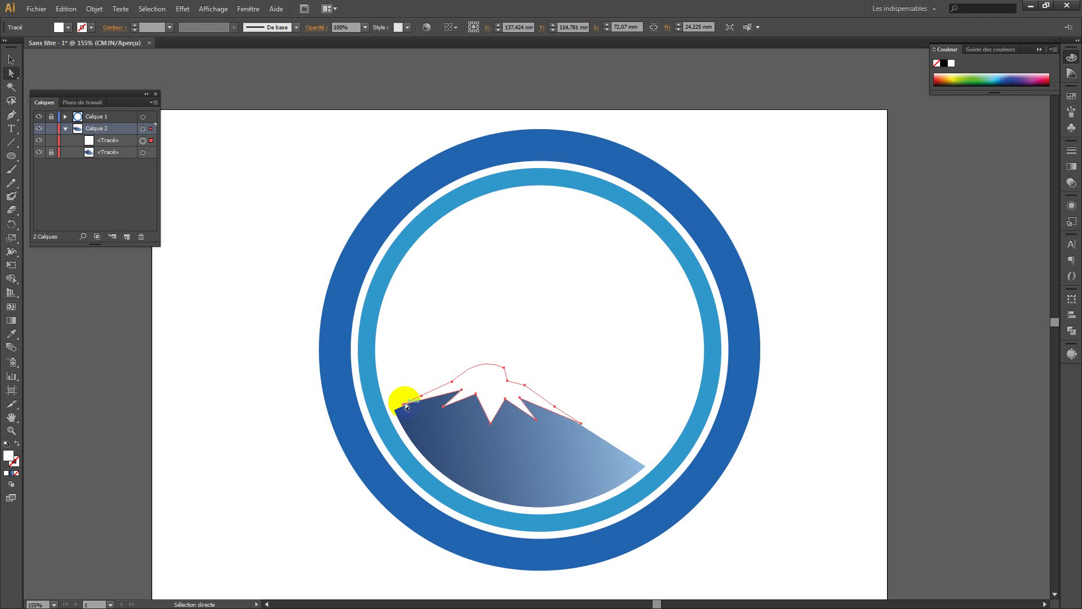
pyautogui.click(404, 405)
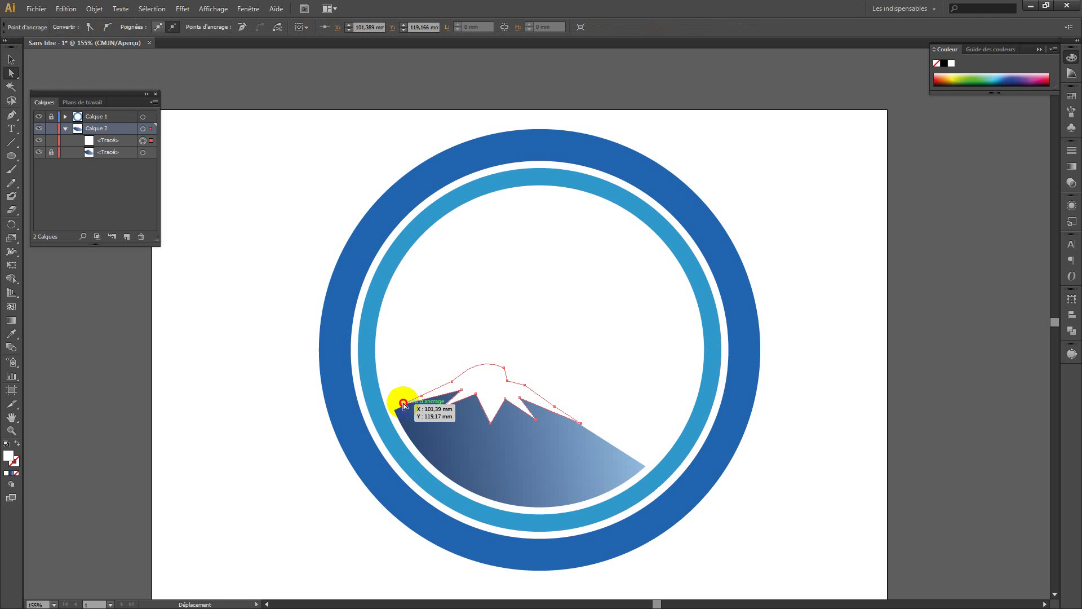
pyautogui.moveTo(404, 405); pyautogui.dragTo(406, 404)
pyautogui.click(432, 442)
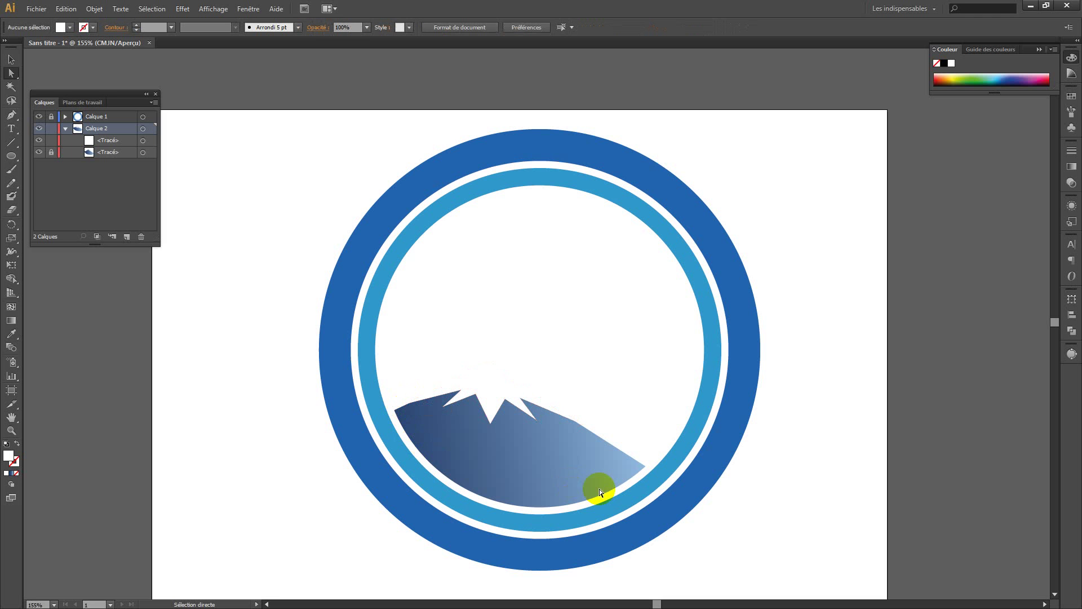
# - Change the cap's fill to a pale blue (#ccffff)
pyautogui.click(515, 387)
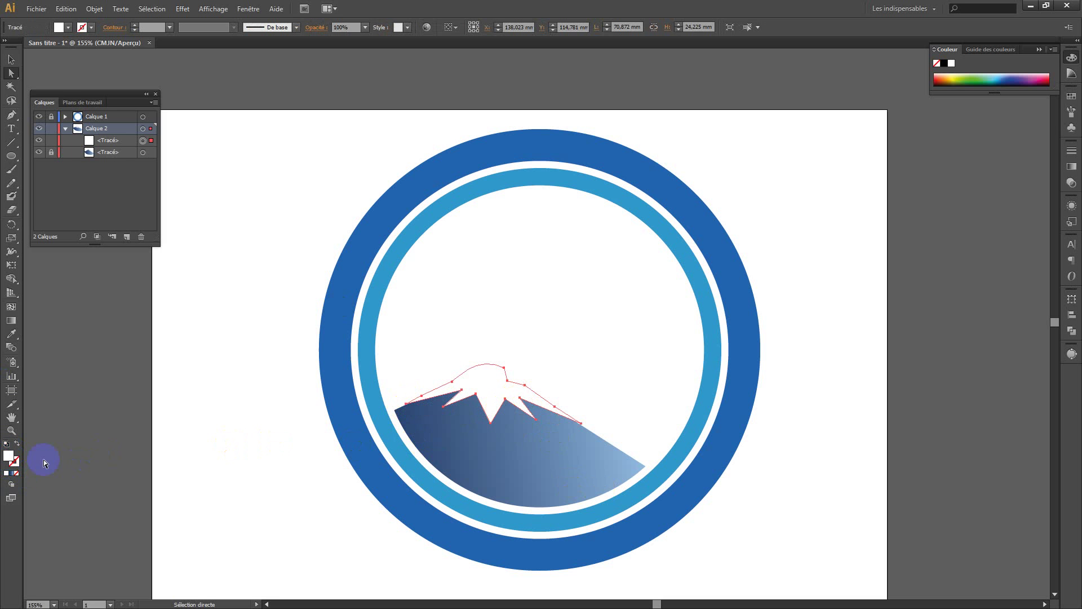
pyautogui.doubleClick(9, 457)
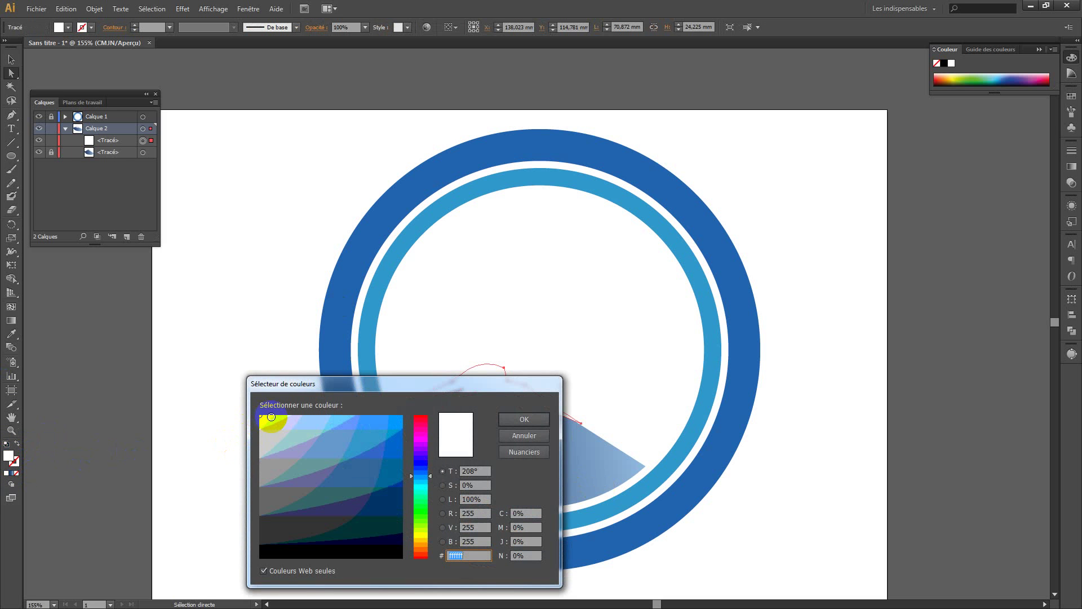
pyautogui.click(269, 422)
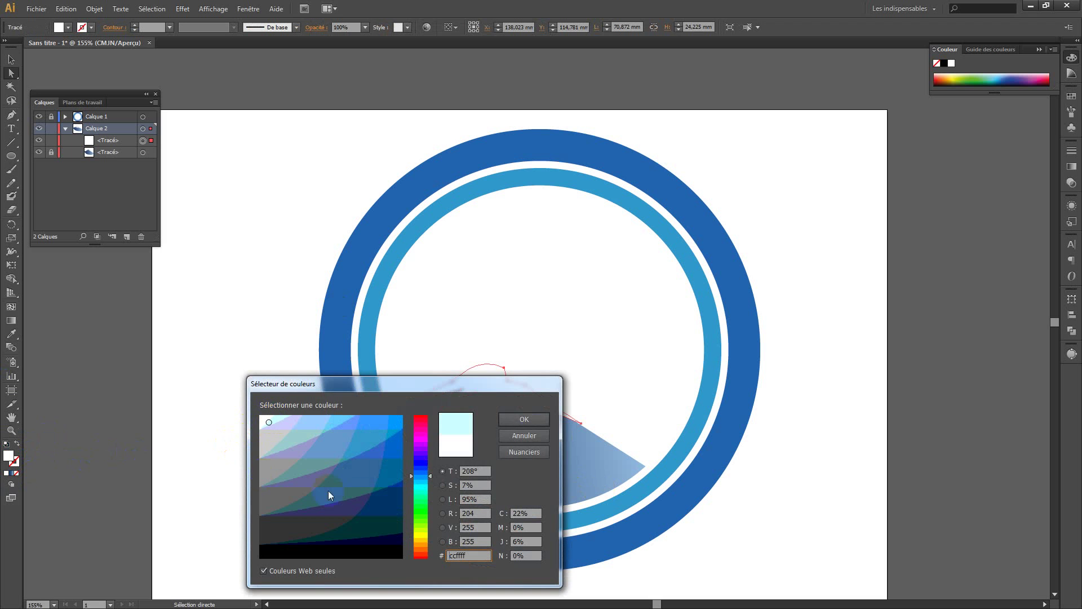
pyautogui.click(533, 424)
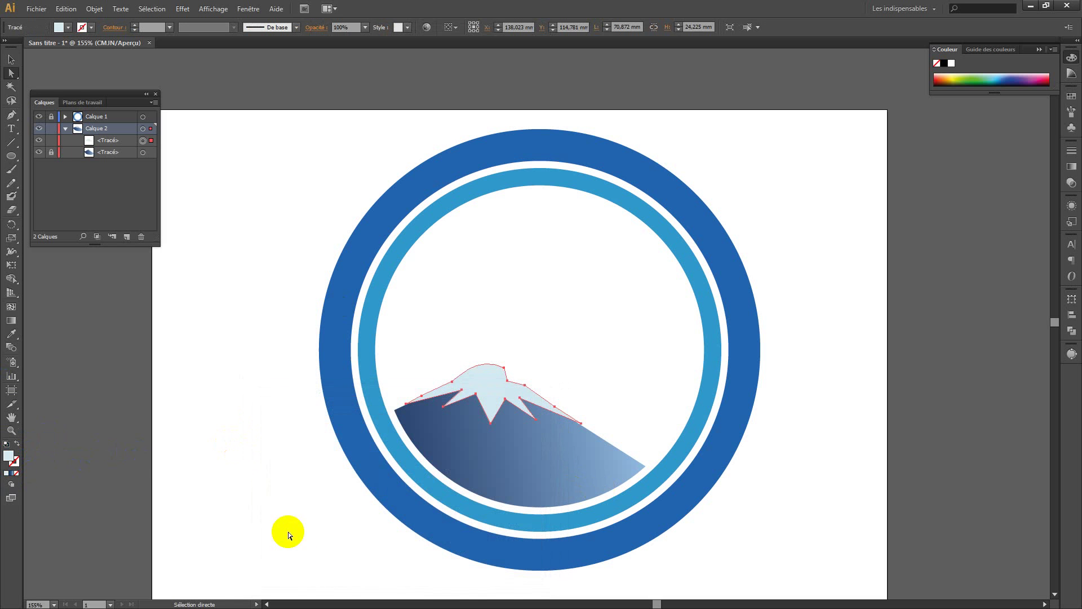
pyautogui.click(11, 60)
pyautogui.click(333, 546)
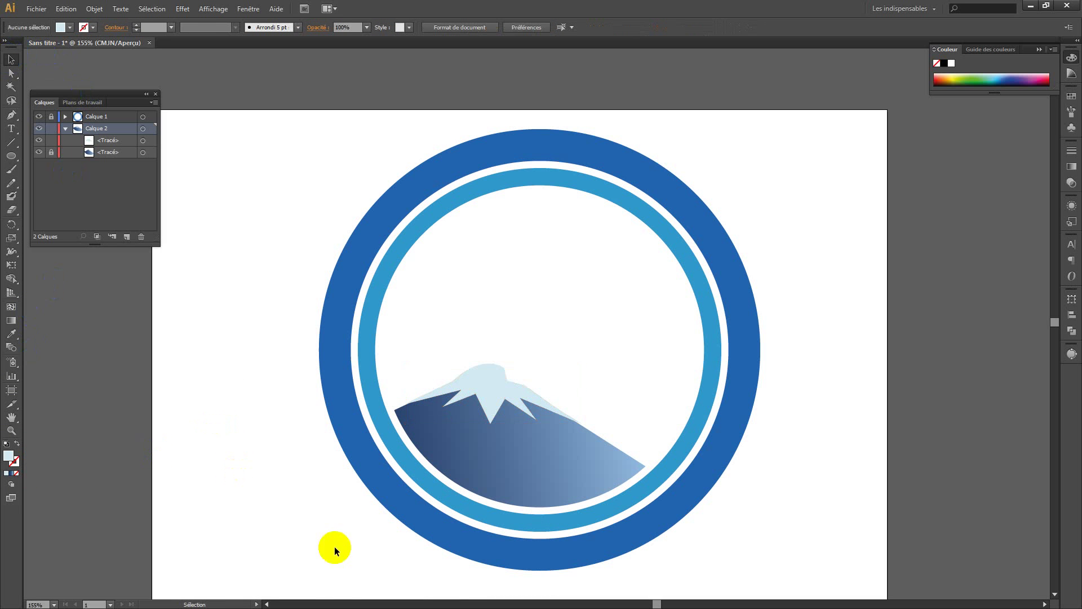
pyautogui.click(504, 402)
pyautogui.click(365, 581)
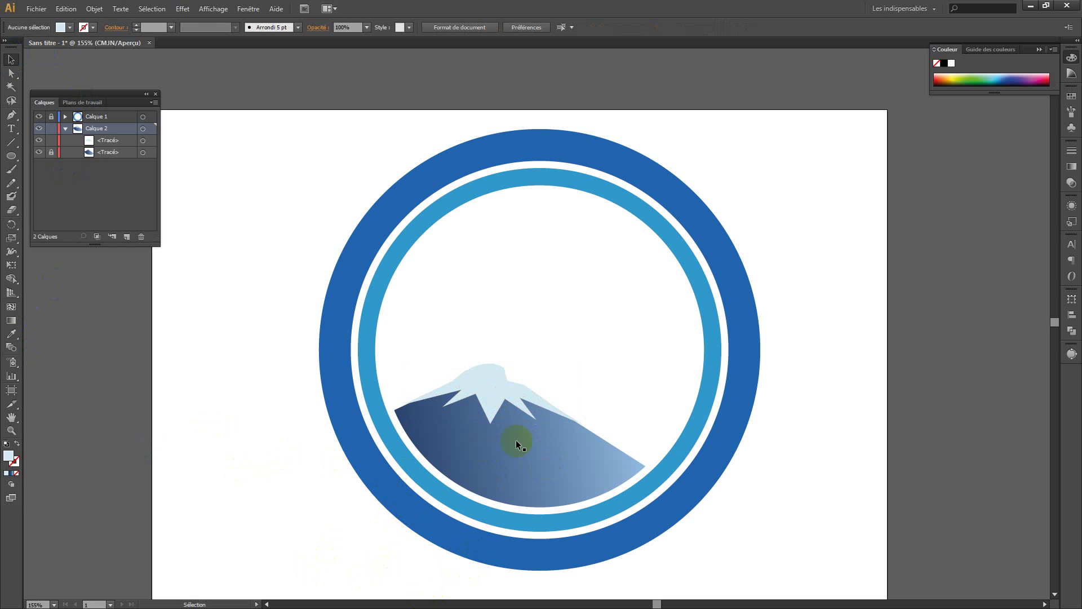
# - Unlock the mountain path, scale mountain and cap together to about 96 × 53 mm, and move them toward the upper left of the inner circle
pyautogui.moveTo(530, 348); pyautogui.dragTo(551, 504)
pyautogui.click(584, 471)
pyautogui.click(51, 153)
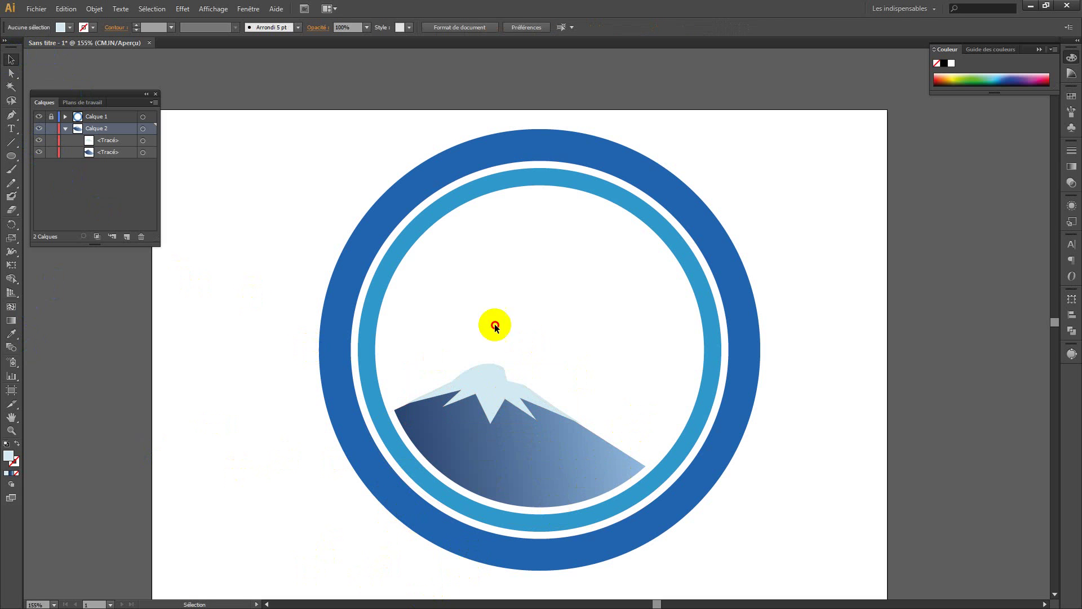
pyautogui.moveTo(495, 324); pyautogui.dragTo(592, 468)
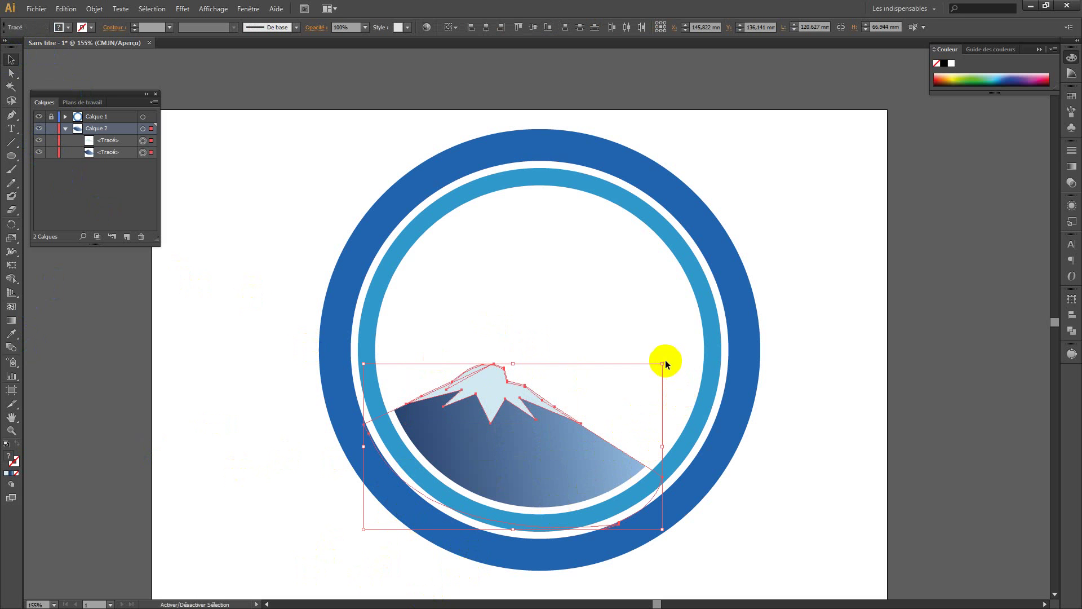
pyautogui.moveTo(664, 364); pyautogui.dragTo(601, 397)
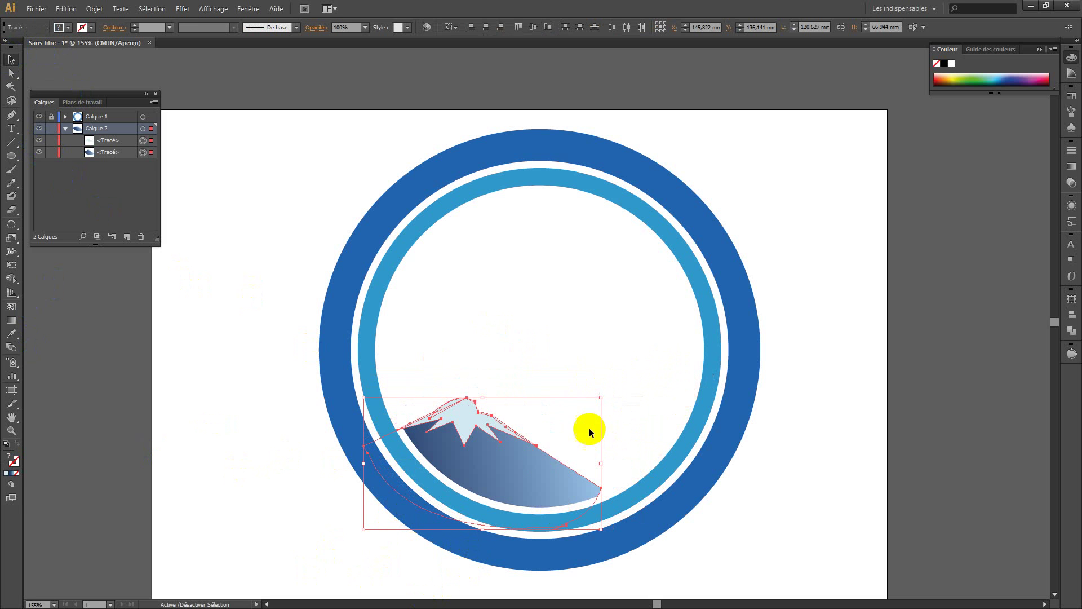
pyautogui.moveTo(518, 464); pyautogui.dragTo(495, 422)
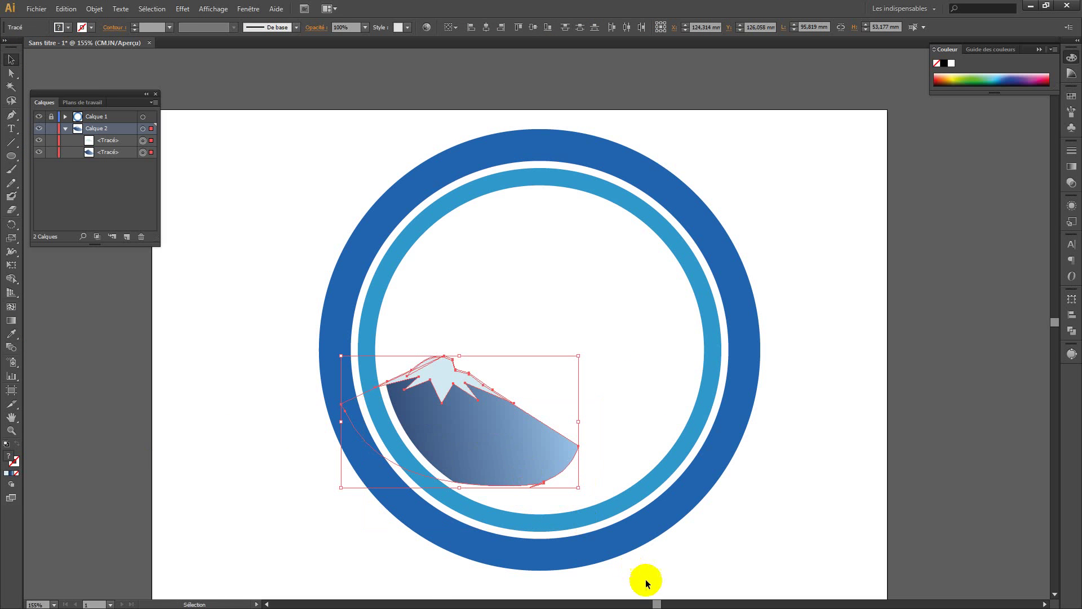
pyautogui.click(647, 584)
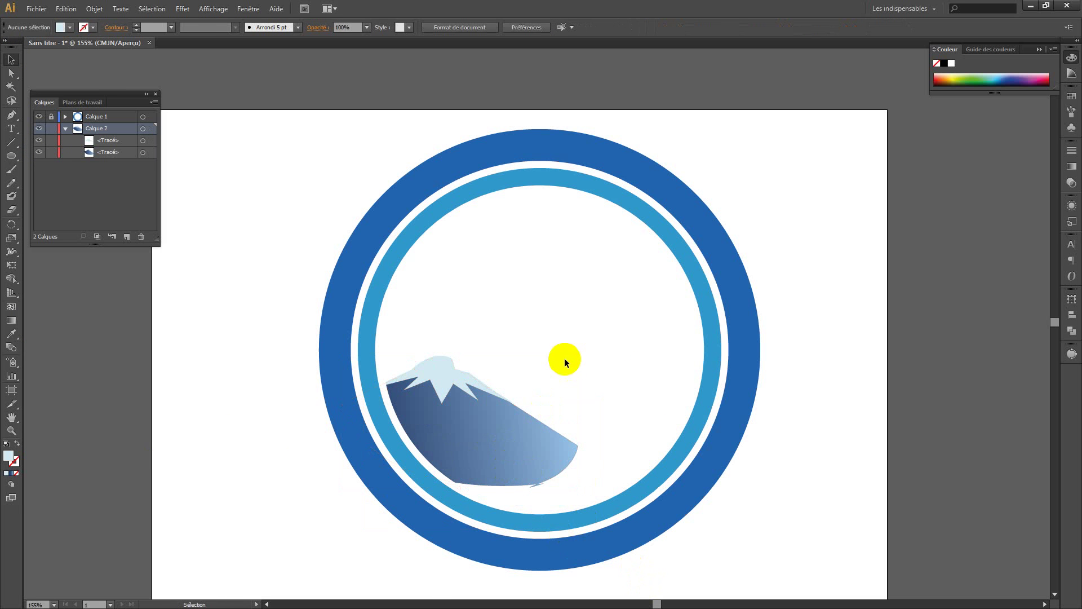
# - Duplicate the mountain and its cap to the right and enlarge the copy to about 129 × 72 mm
pyautogui.moveTo(422, 315); pyautogui.dragTo(685, 423)
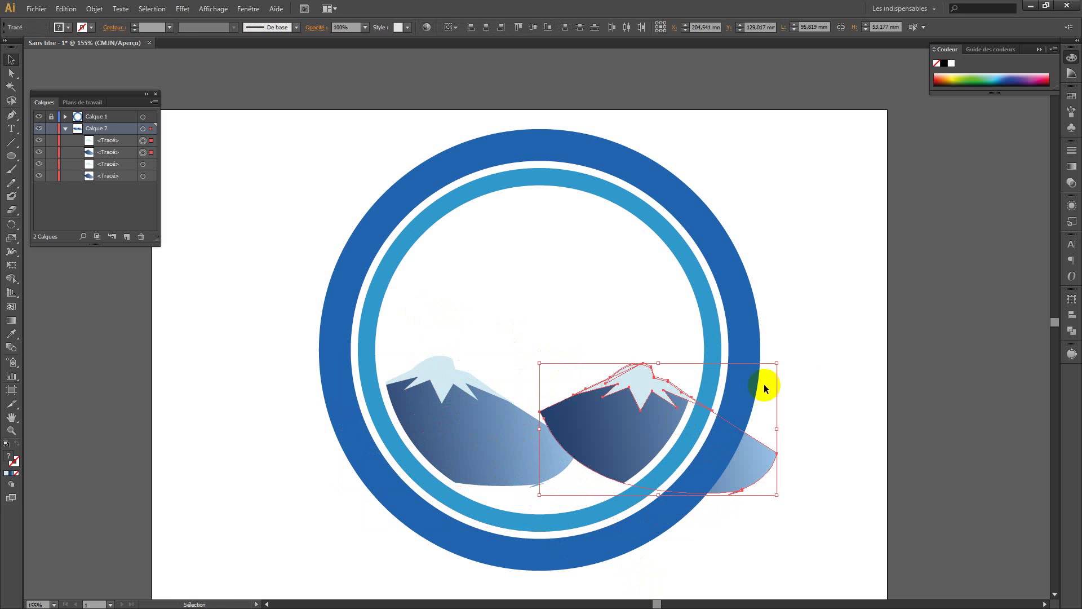
pyautogui.moveTo(776, 364); pyautogui.dragTo(859, 318)
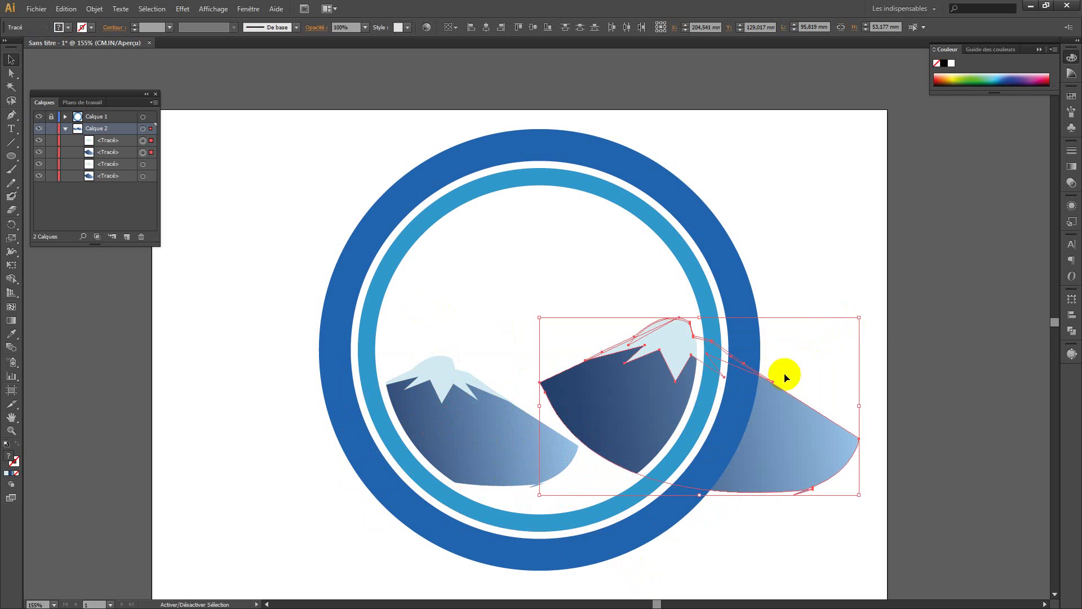
pyautogui.moveTo(673, 404); pyautogui.dragTo(624, 437)
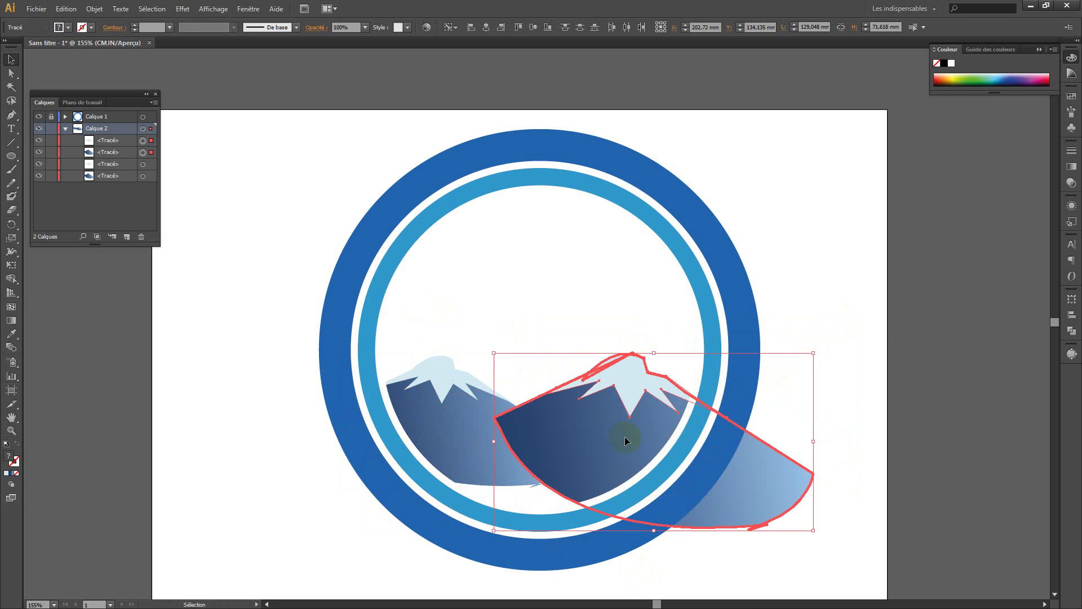
# - Mirror the enlarged mountain copy across the vertical axis
pyautogui.rightClick(624, 436)
pyautogui.moveTo(682, 580)
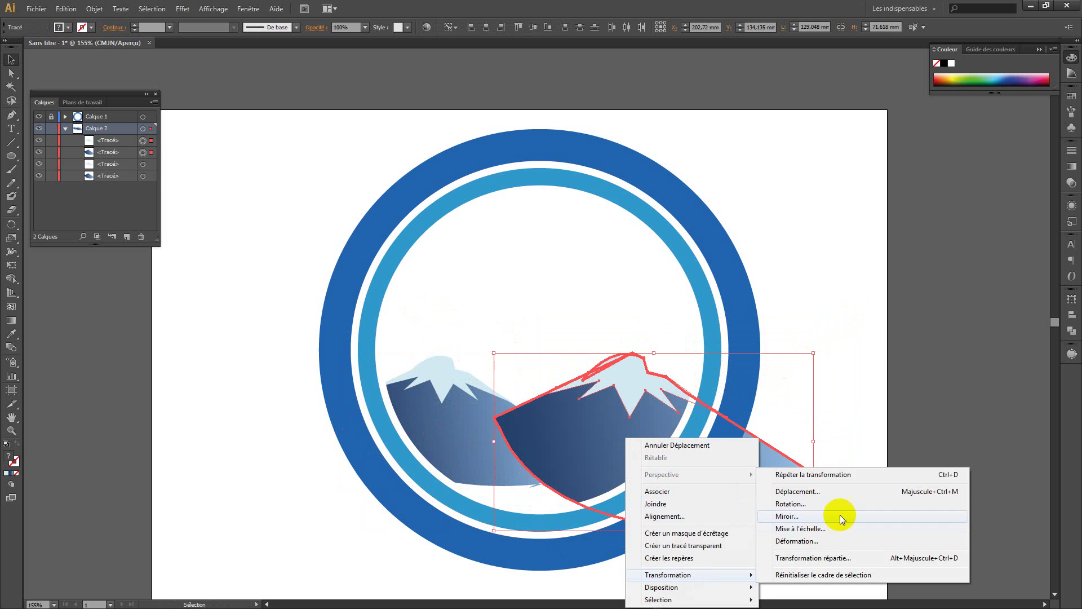
pyautogui.click(823, 516)
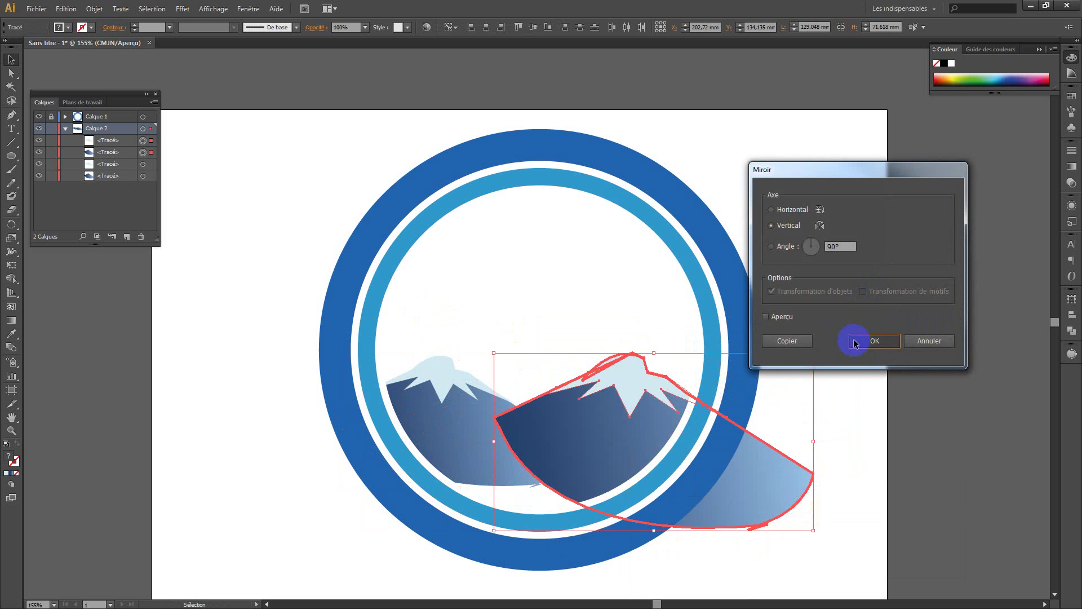
pyautogui.click(860, 341)
# - Move the mirrored mountain left and up so it overlaps the small one, and enlarge it proportionally to about 136 mm wide
pyautogui.moveTo(771, 464); pyautogui.dragTo(703, 466)
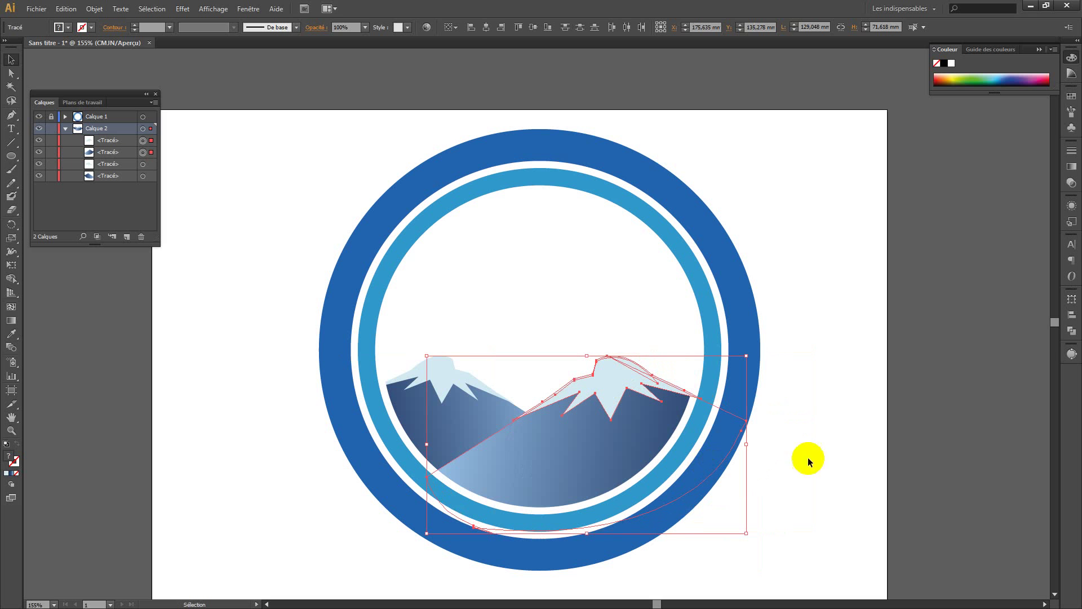
pyautogui.moveTo(642, 429); pyautogui.dragTo(634, 397)
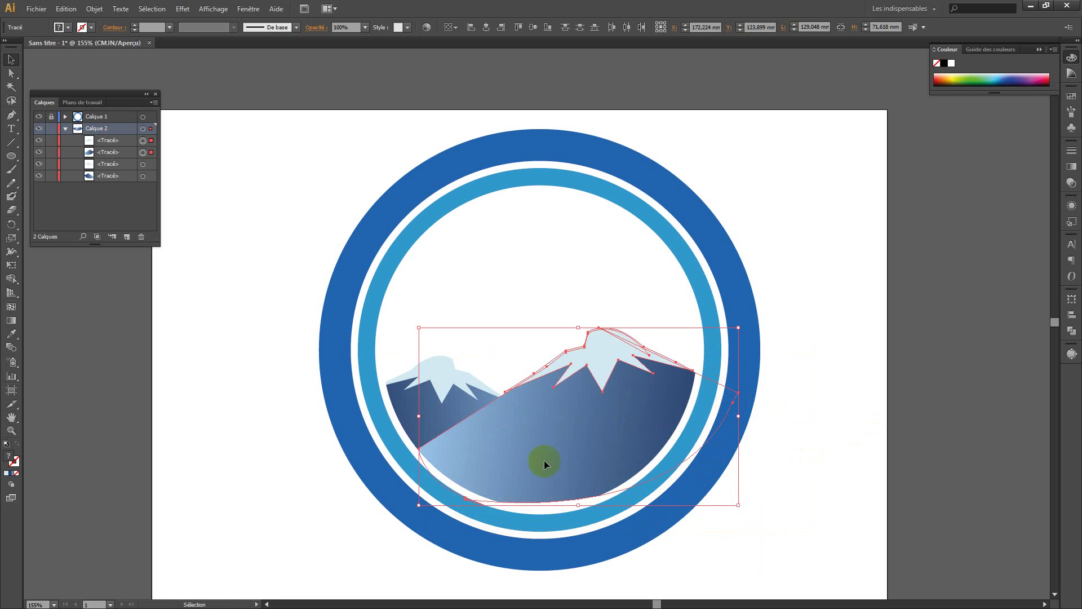
pyautogui.click(419, 416)
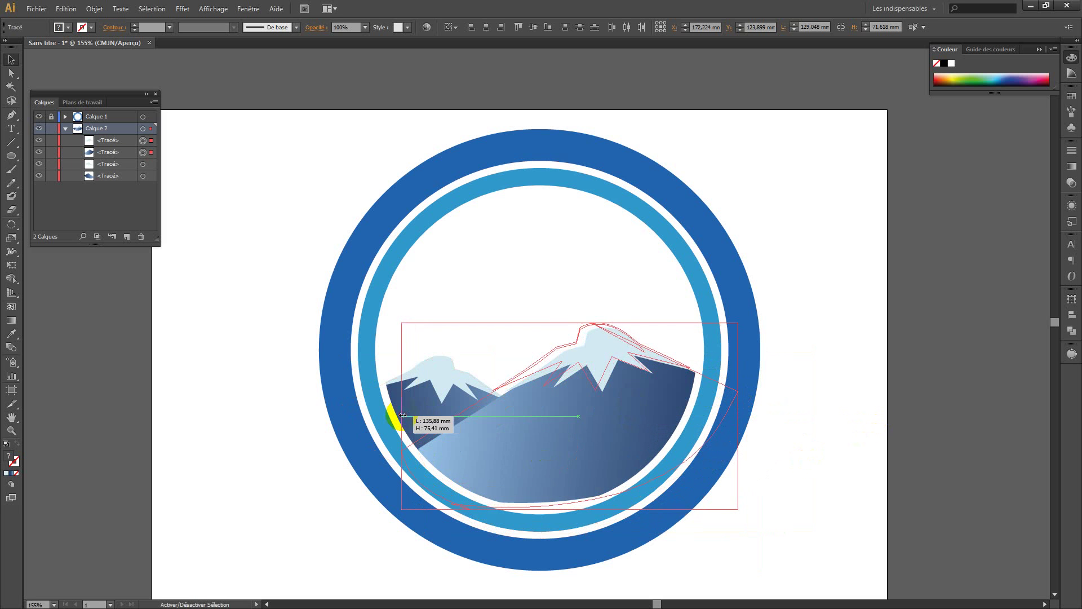
pyautogui.click(841, 489)
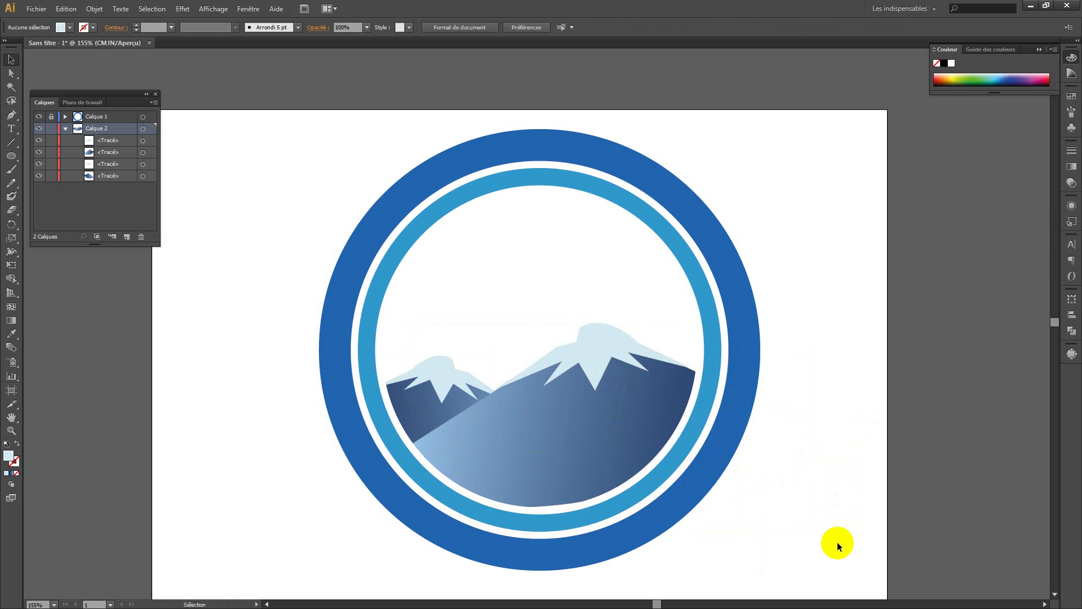
# - Duplicate the small left mountain with its cap and place the copy in the lower middle of the circle
pyautogui.click(445, 408)
pyautogui.keyDown('shift'); pyautogui.click(446, 385); pyautogui.keyUp('shift')
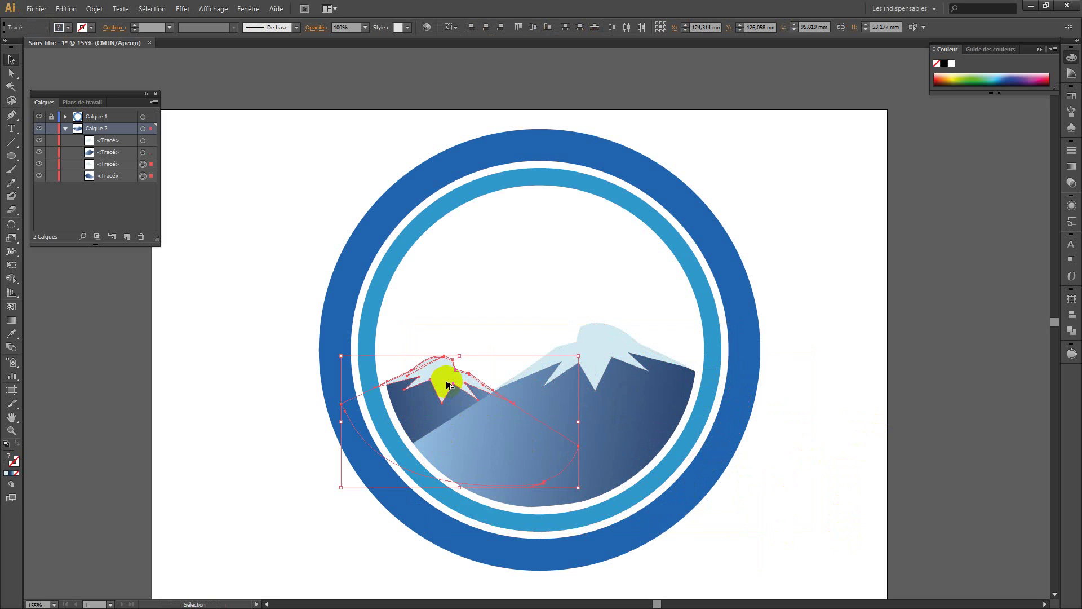
pyautogui.moveTo(446, 385); pyautogui.dragTo(524, 441)
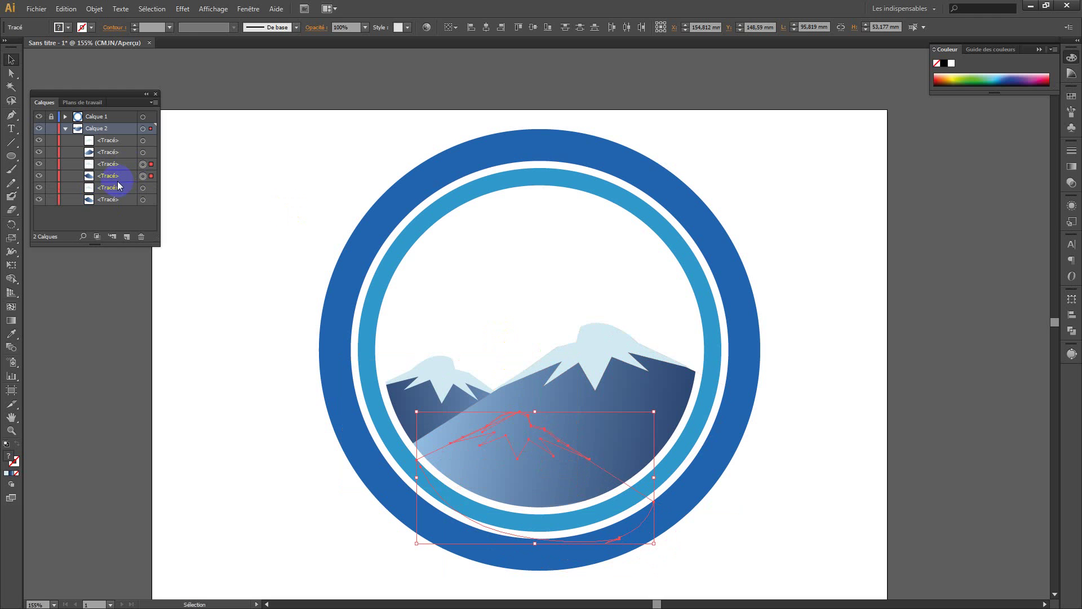
# - Bring the copied small mountain and its snow cap to the front of the stacking order in Calque 2
pyautogui.click(142, 178)
pyautogui.moveTo(128, 179); pyautogui.dragTo(135, 139)
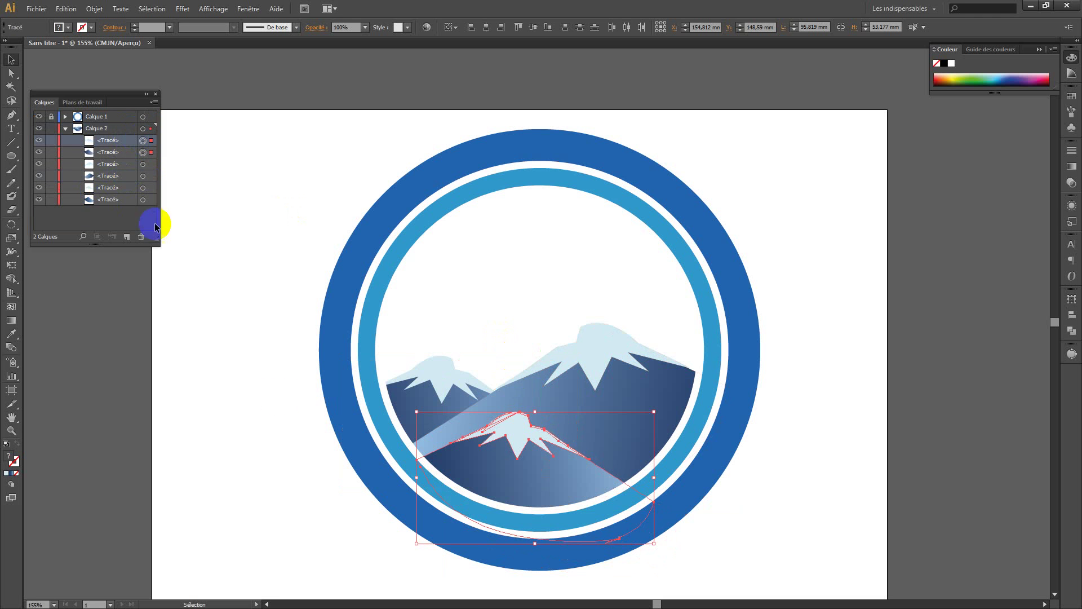
pyautogui.click(805, 512)
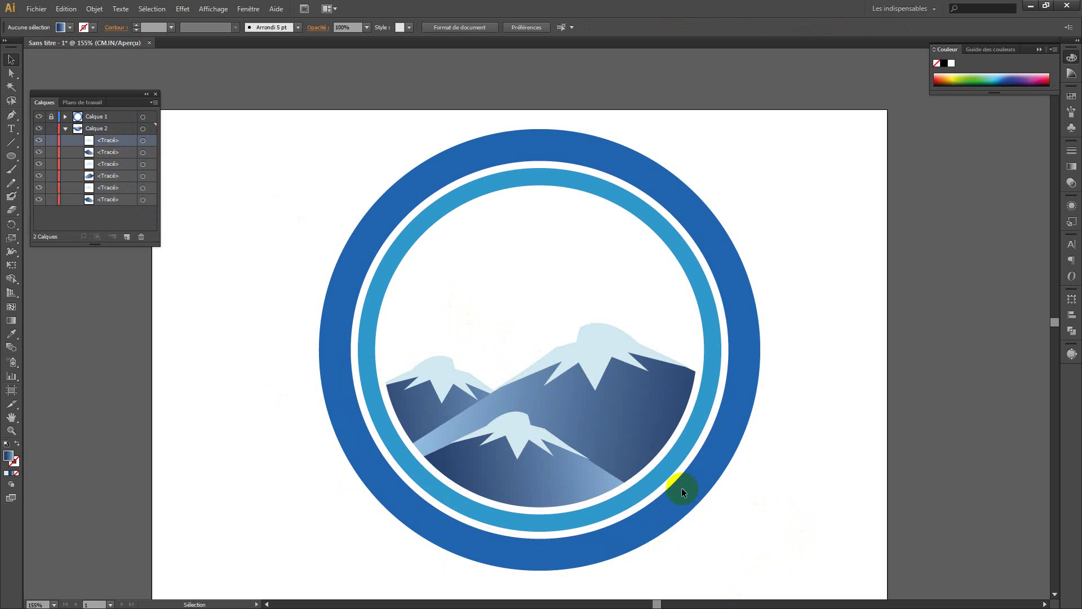
# - Move the front mountain together with its snow cap slightly to the left inside the circle
pyautogui.click(502, 486)
pyautogui.keyDown('shift'); pyautogui.click(512, 447); pyautogui.keyUp('shift')
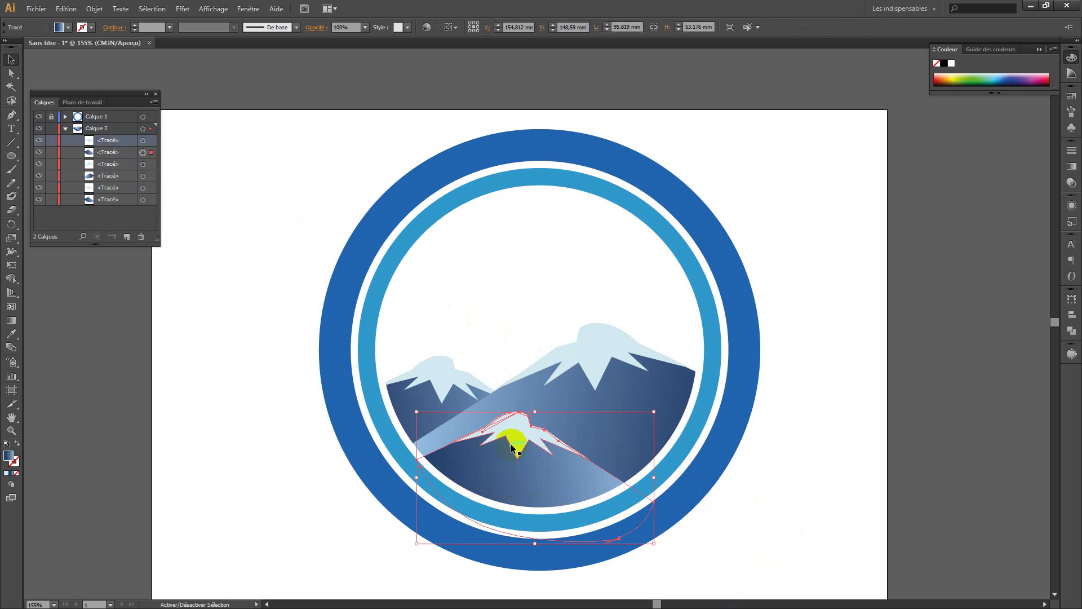
pyautogui.moveTo(513, 476)
pyautogui.mouseDown()
pyautogui.moveTo(490, 479)
pyautogui.moveTo(499, 484)
pyautogui.mouseUp()
pyautogui.click(796, 548)
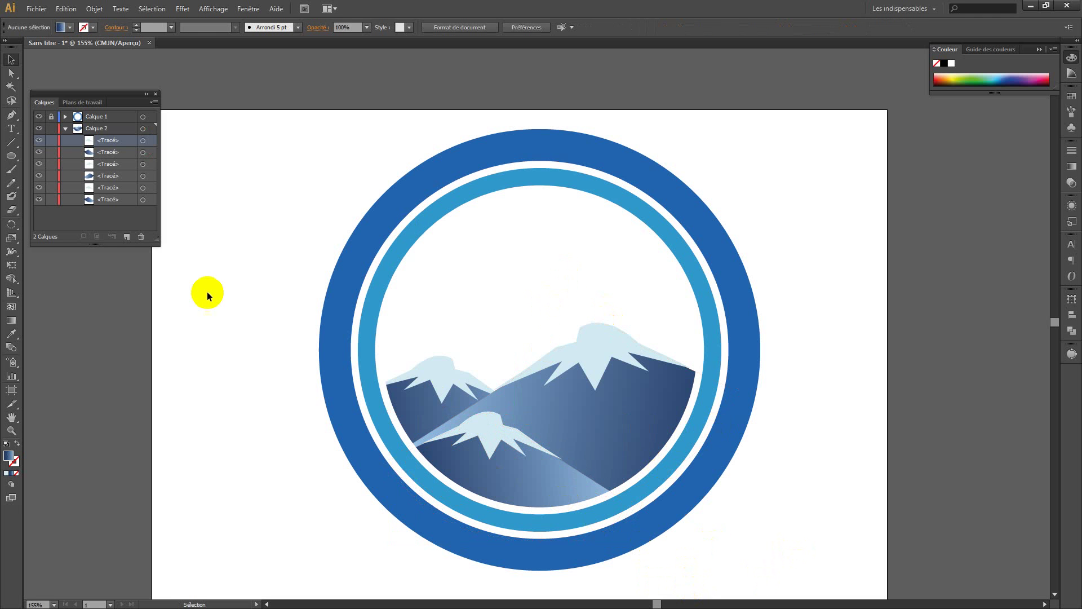
# - Lock the mountain layer Calque 2 and add a new empty layer beneath it
pyautogui.click(66, 129)
pyautogui.click(51, 129)
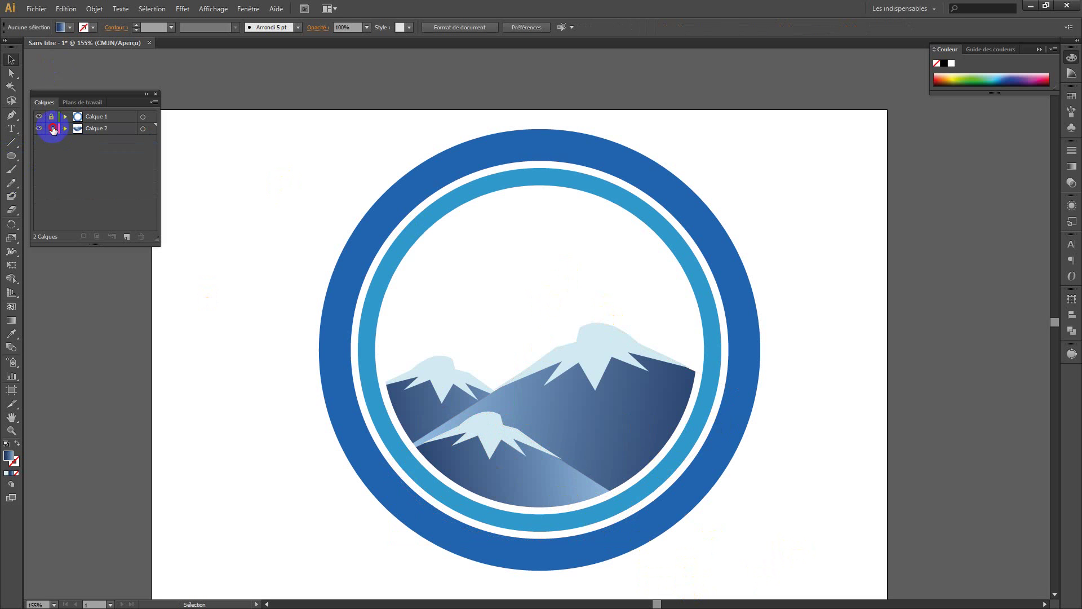
pyautogui.click(127, 237)
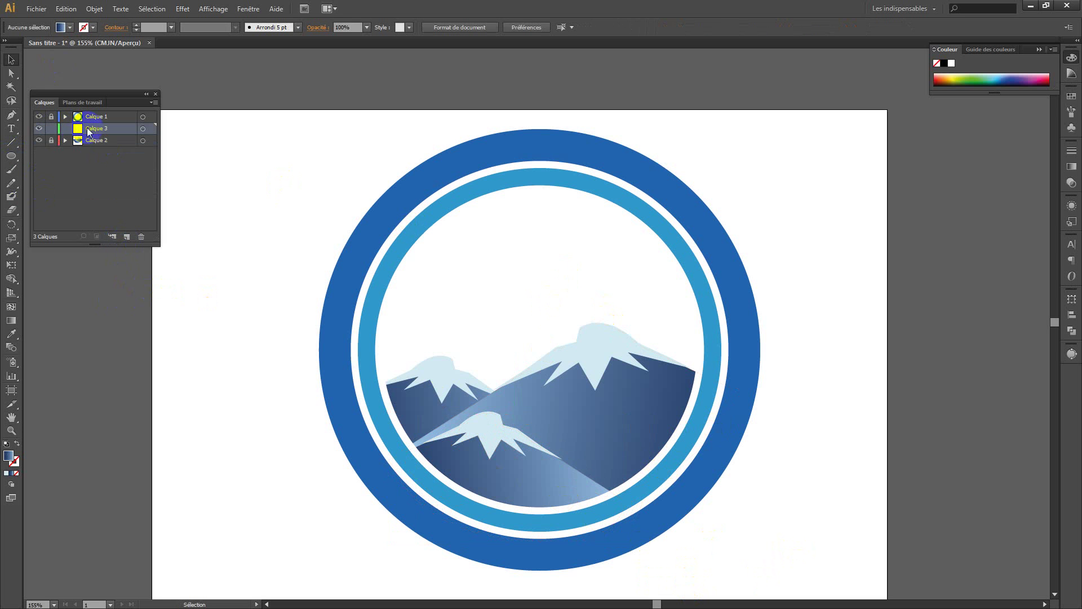
pyautogui.moveTo(88, 129); pyautogui.dragTo(92, 161)
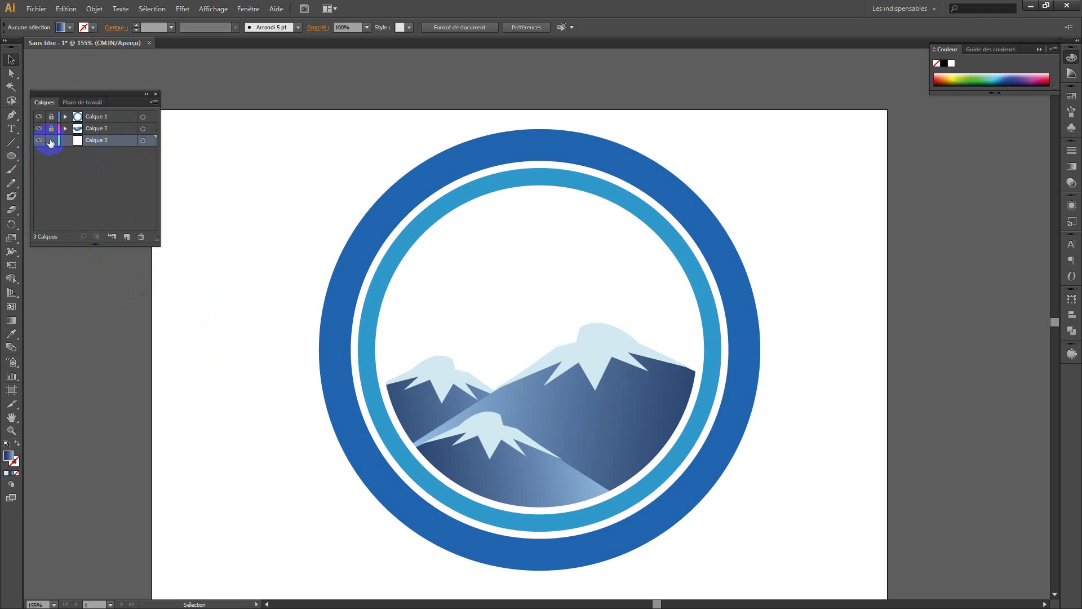
# - Draw a circle about 152 mm wide on Calque 3 and shift it slightly so it fills the badge behind the mountains
pyautogui.click(11, 156)
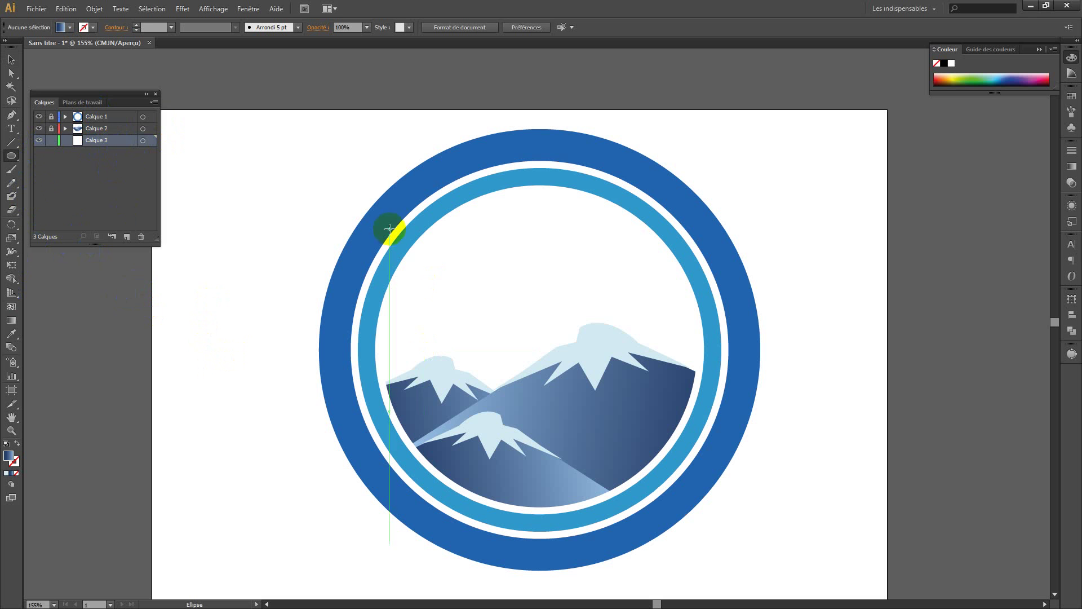
pyautogui.moveTo(350, 158); pyautogui.dragTo(702, 535)
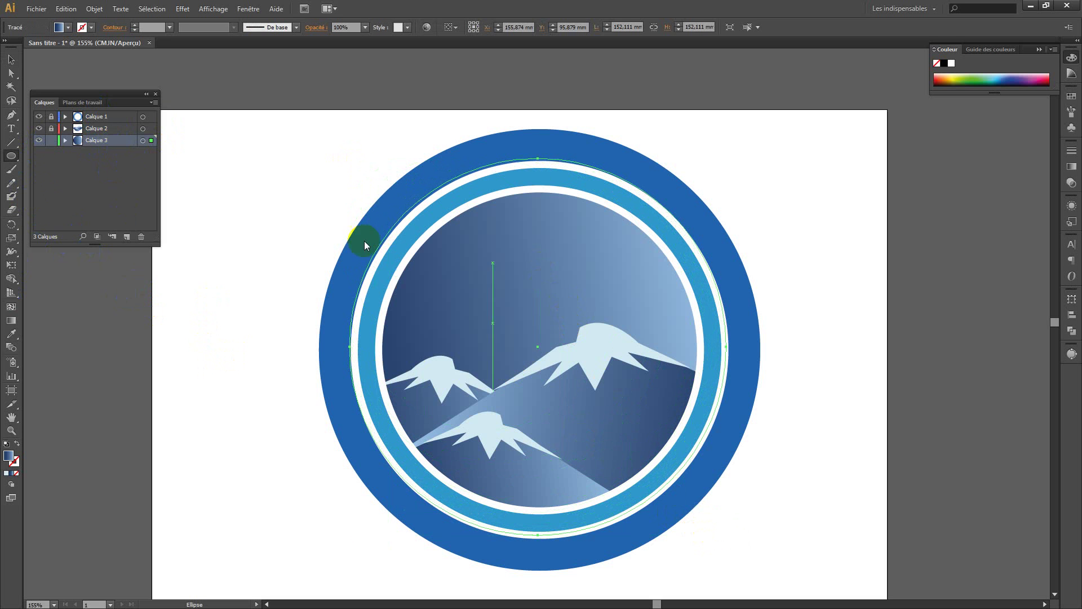
pyautogui.click(11, 59)
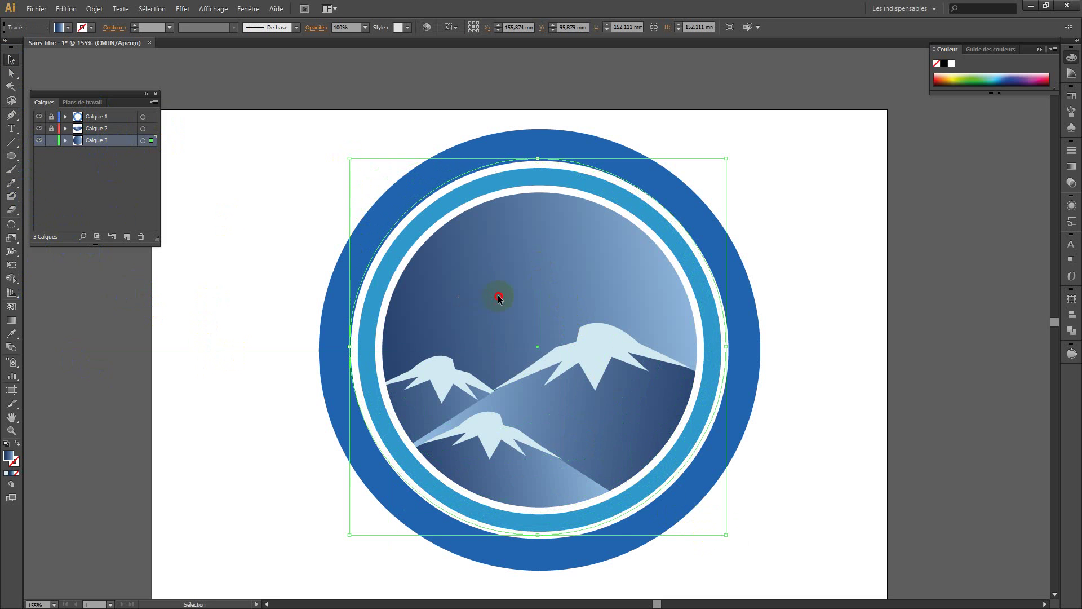
pyautogui.moveTo(498, 298); pyautogui.dragTo(506, 300)
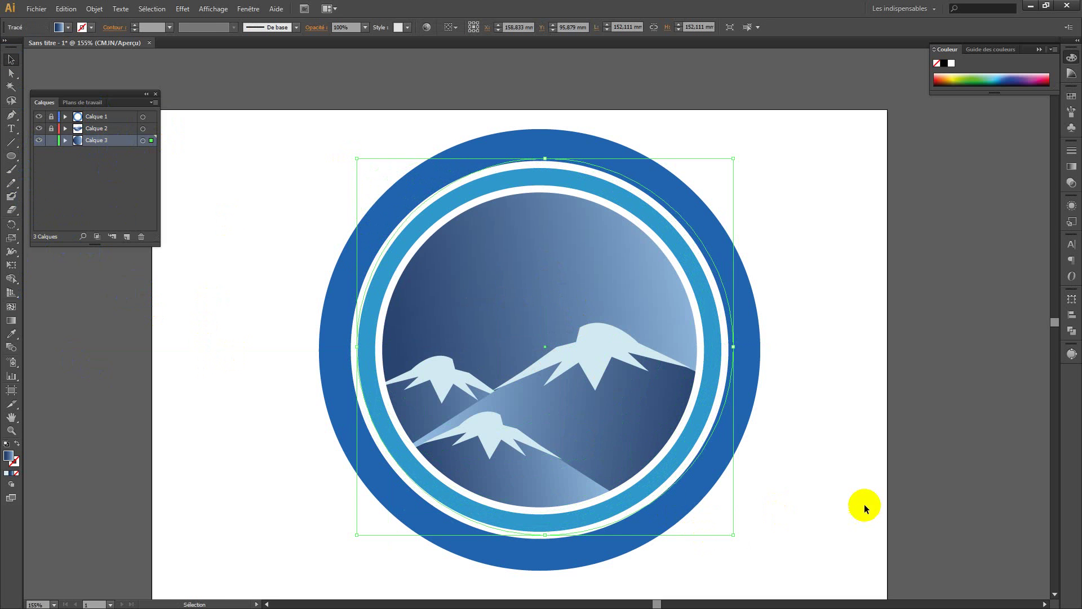
pyautogui.click(864, 504)
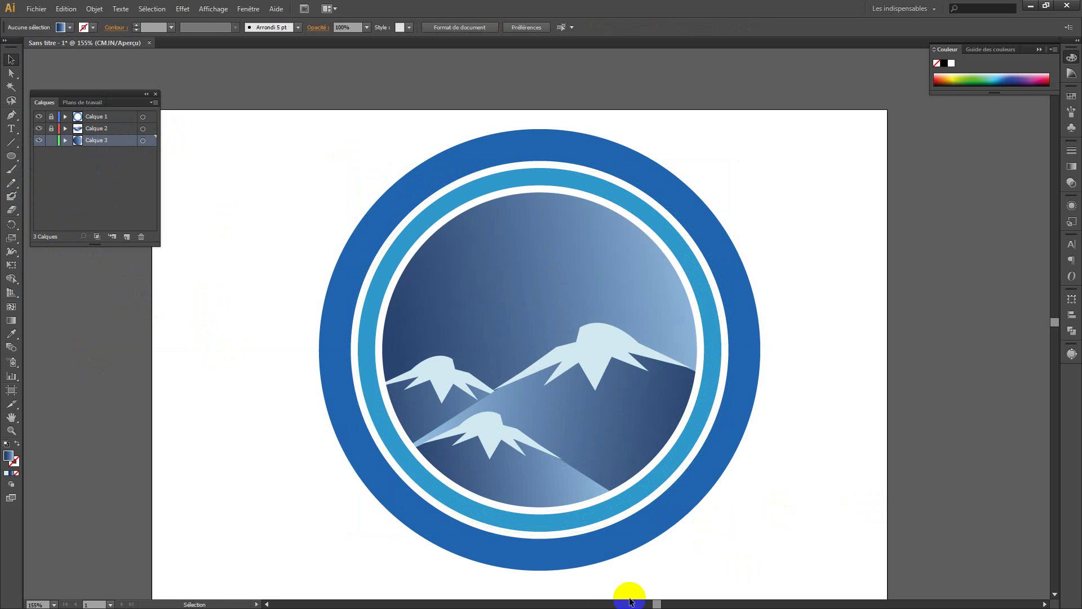
# - Set the first colour stop of the background circle's linear gradient to the light blue swatch C=42 M=11 J=0 N=0
pyautogui.click(553, 291)
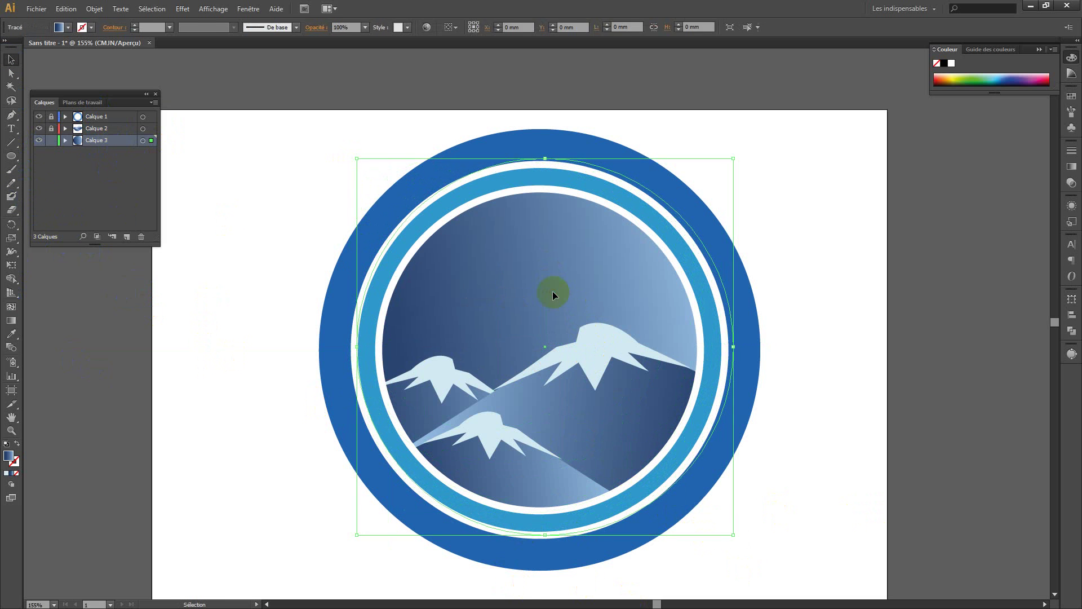
pyautogui.click(11, 320)
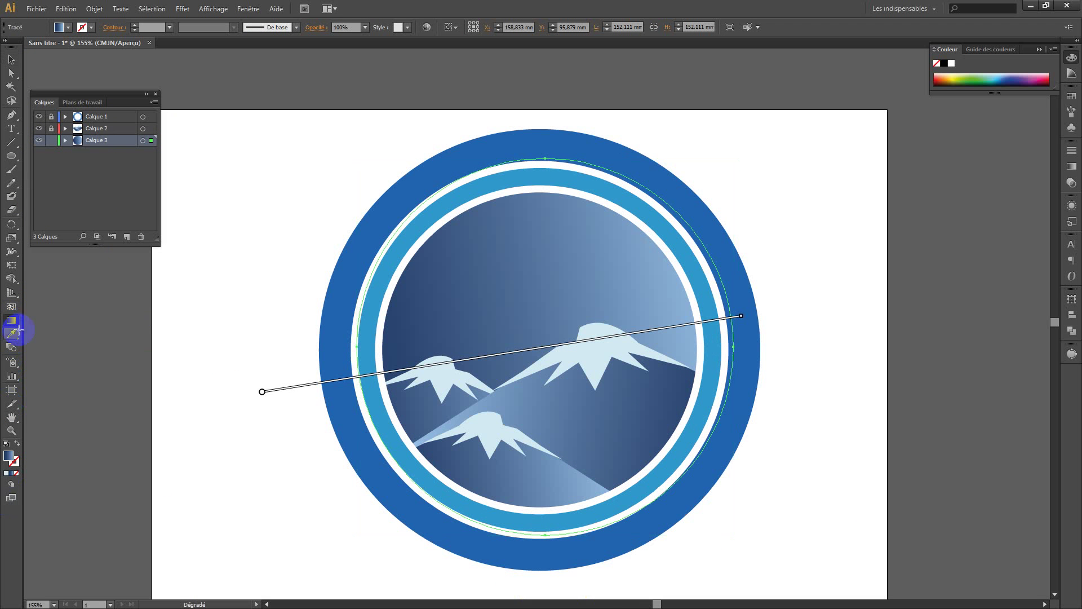
pyautogui.click(1071, 151)
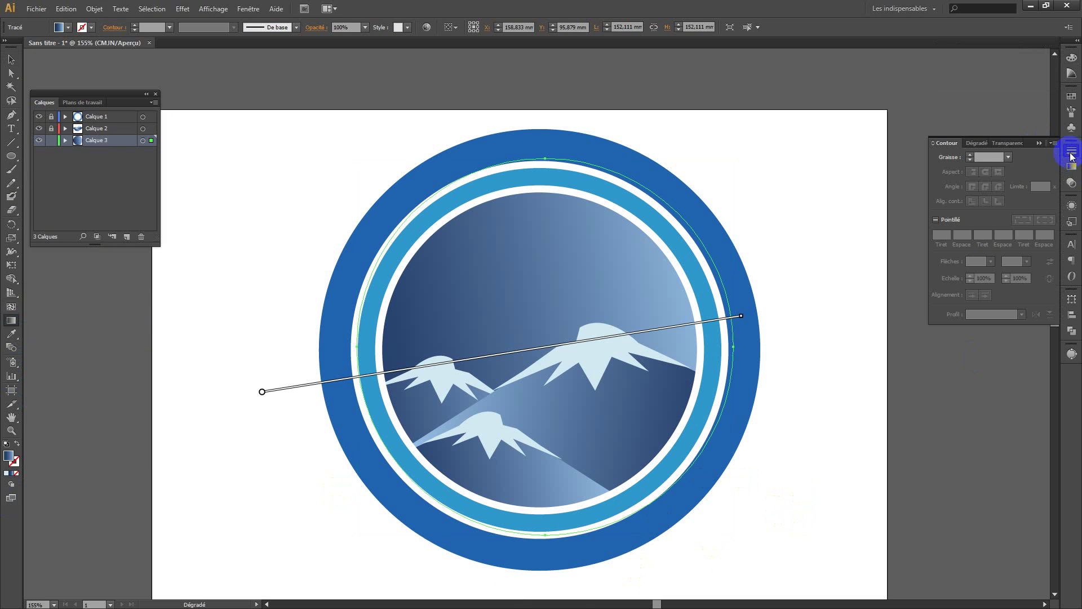
pyautogui.click(979, 143)
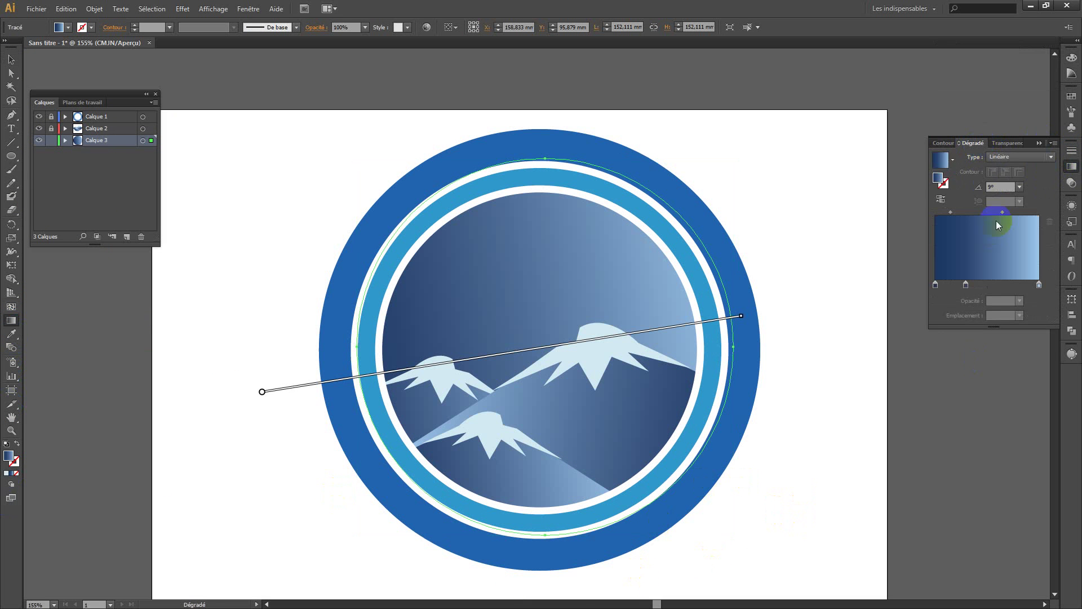
pyautogui.doubleClick(935, 286)
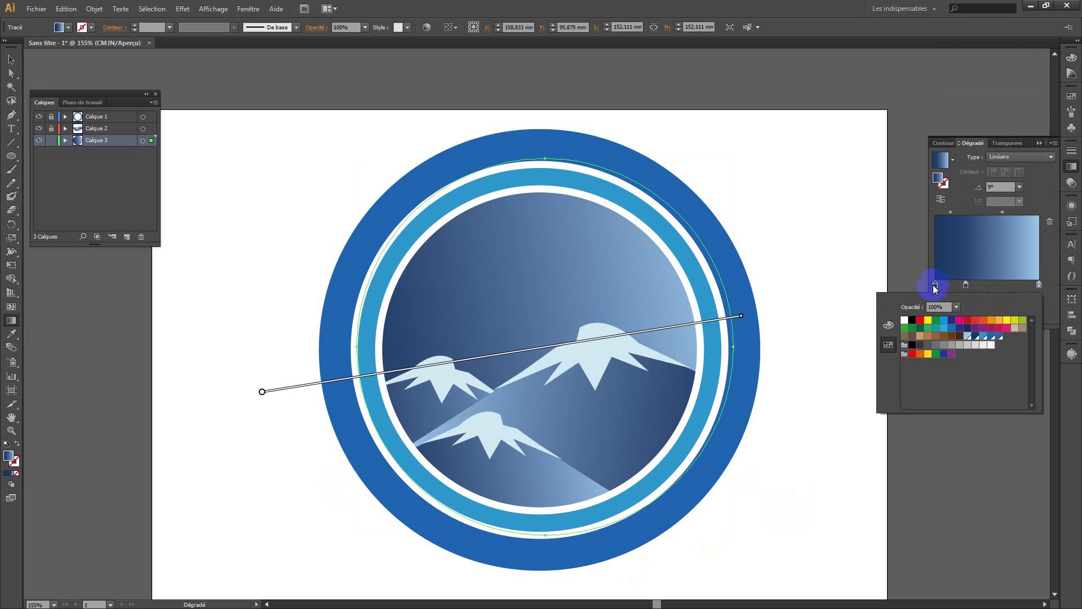
pyautogui.click(941, 356)
pyautogui.click(968, 337)
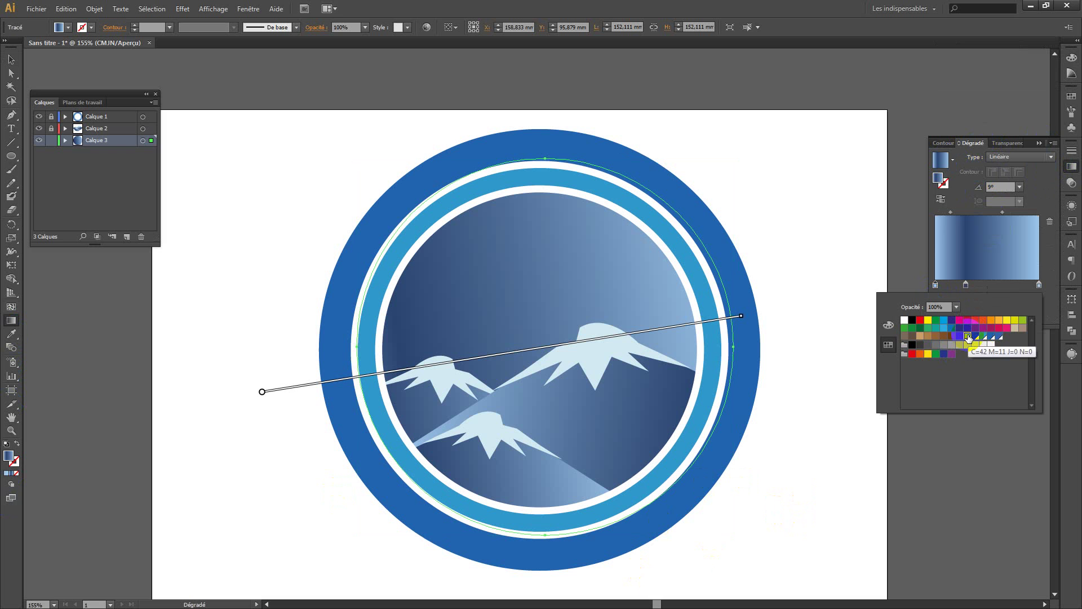
pyautogui.click(946, 160)
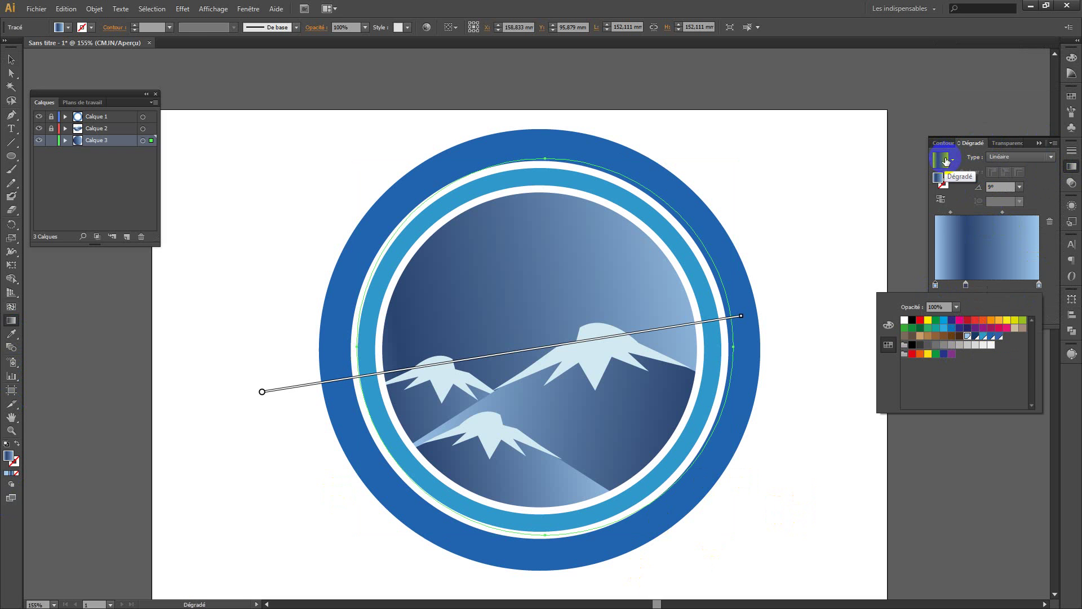
pyautogui.click(1000, 338)
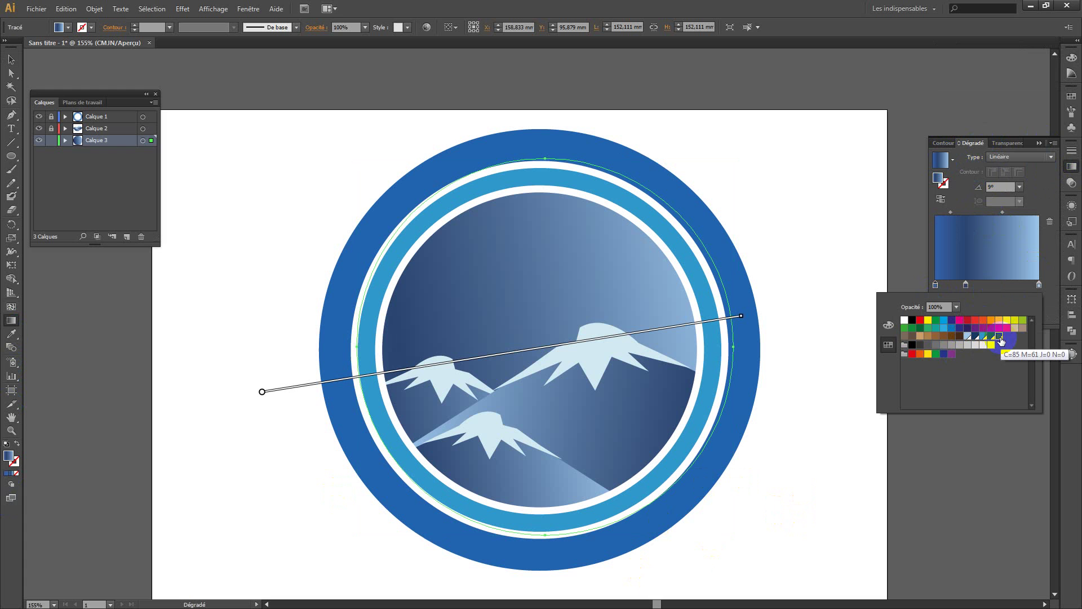
pyautogui.click(905, 320)
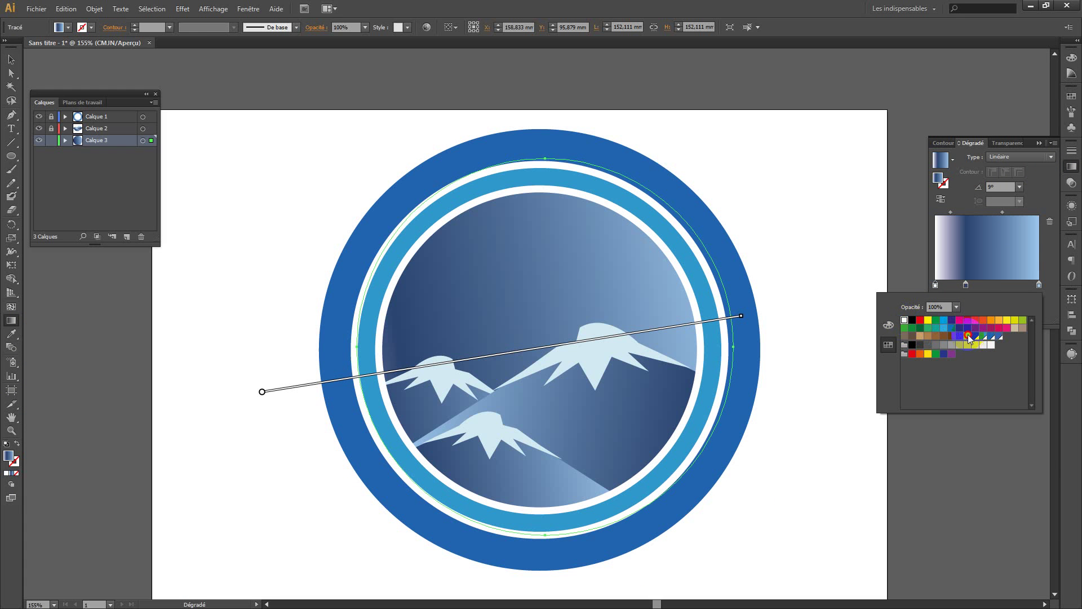
pyautogui.click(970, 337)
# - Set the background gradient's middle stop to C=70 M=15 J=0 N=0 and its last stop to the dark blue swatch
pyautogui.click(968, 285)
pyautogui.doubleClick(968, 285)
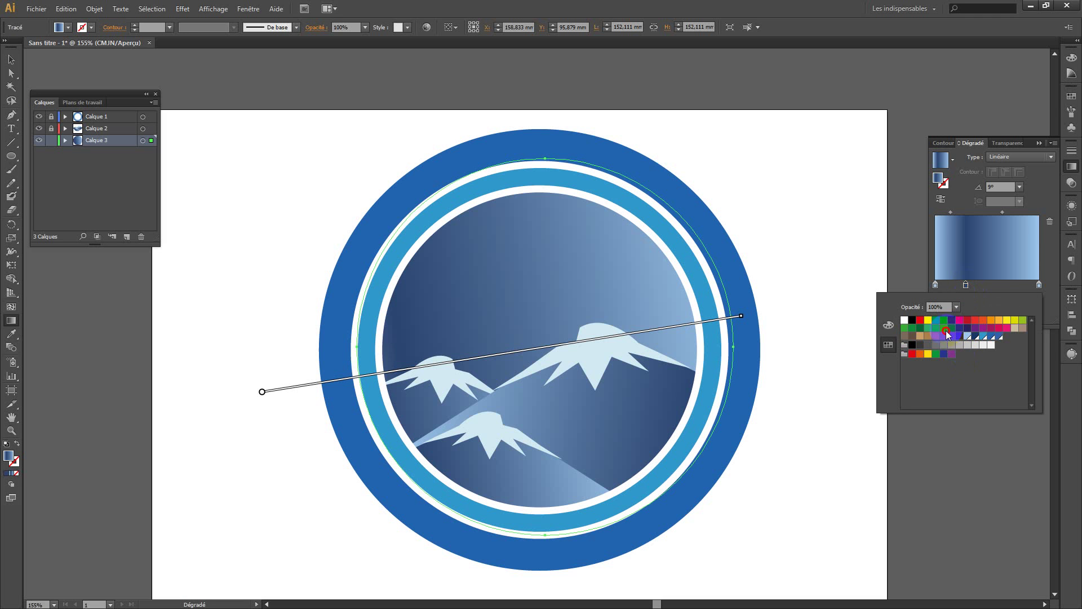
pyautogui.click(945, 329)
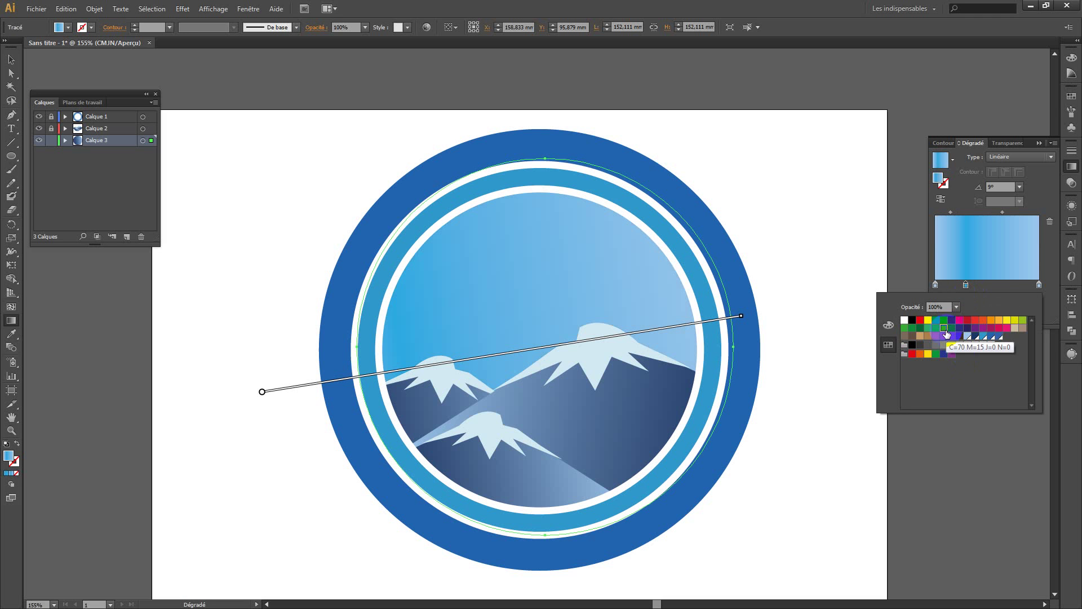
pyautogui.click(1039, 285)
pyautogui.doubleClick(1039, 286)
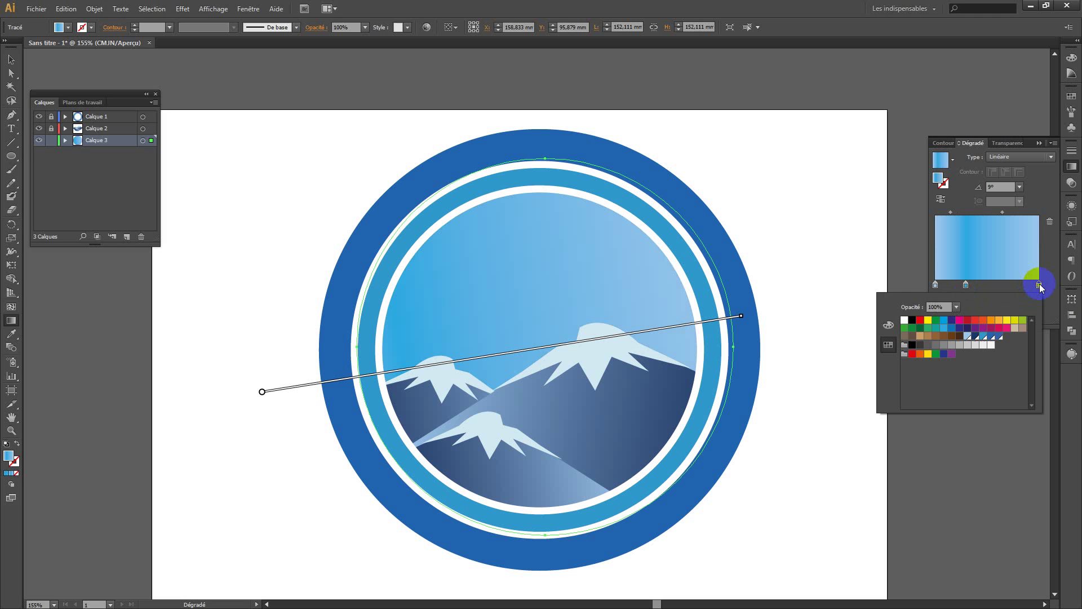
pyautogui.click(975, 338)
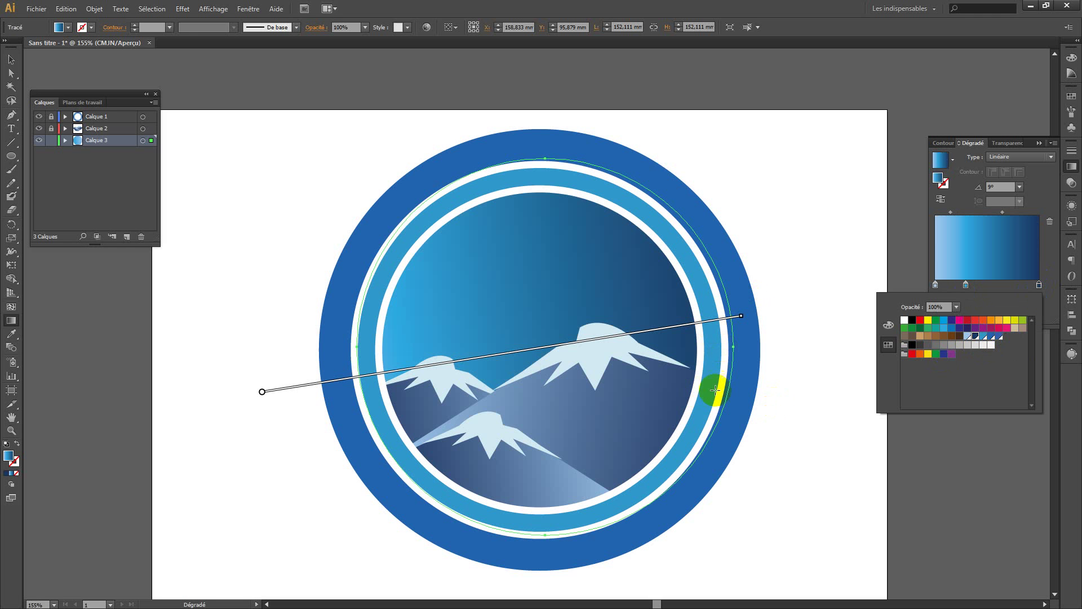
# - Tilt the background circle's gradient to about 24.5°, running from the lower-left sky to the upper right
pyautogui.click(10, 60)
pyautogui.moveTo(744, 317)
pyautogui.mouseDown()
pyautogui.moveTo(808, 305)
pyautogui.moveTo(804, 226)
pyautogui.mouseUp()
pyautogui.moveTo(273, 429)
pyautogui.mouseDown()
pyautogui.moveTo(278, 476)
pyautogui.moveTo(261, 433)
pyautogui.mouseUp()
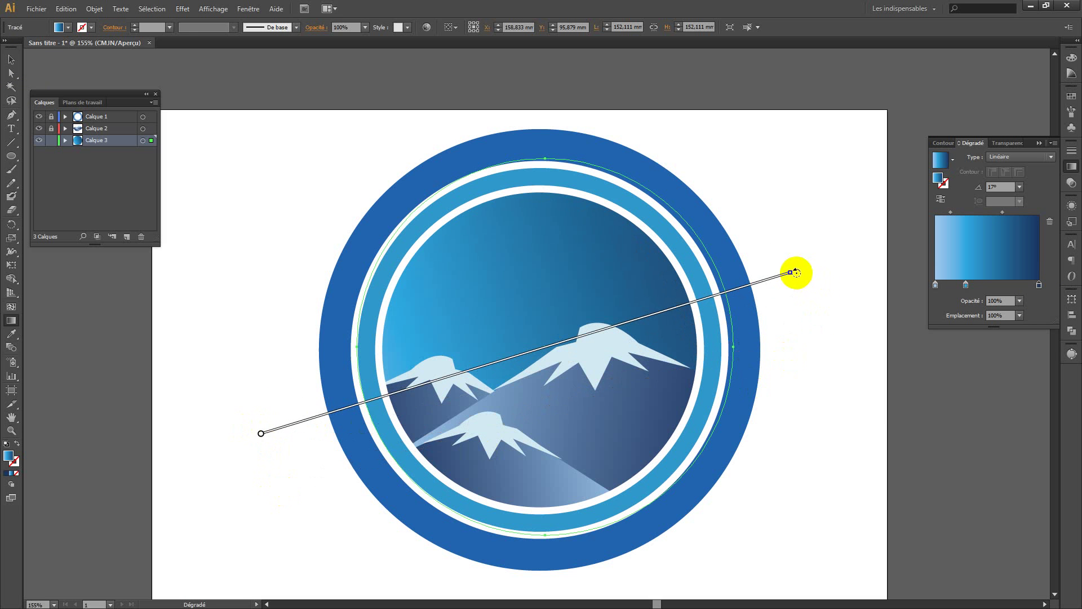
pyautogui.moveTo(795, 271); pyautogui.dragTo(785, 237)
pyautogui.moveTo(281, 472)
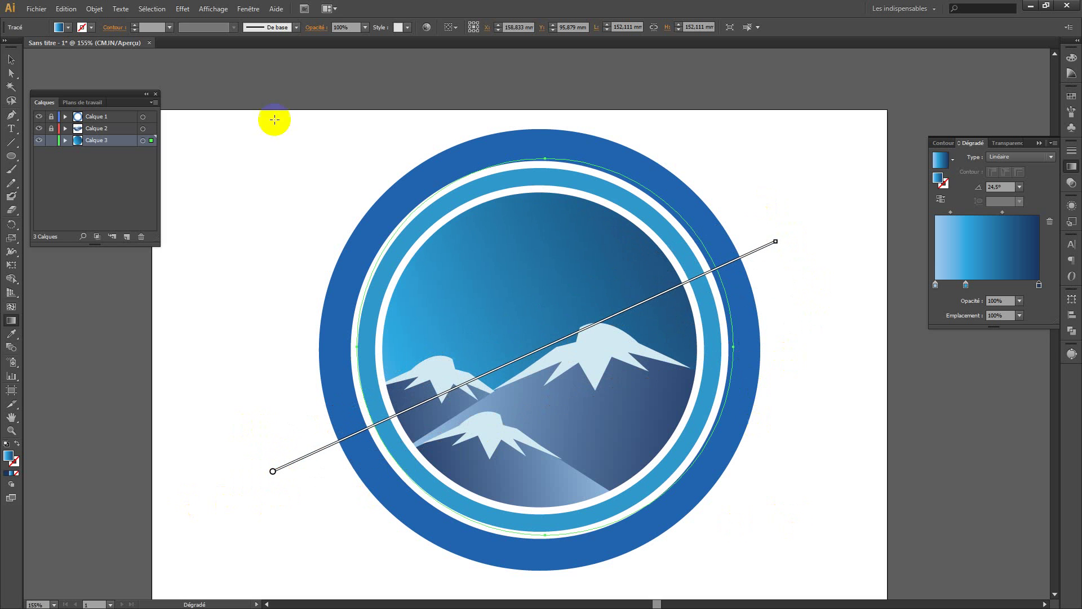
pyautogui.click(6, 58)
pyautogui.click(266, 395)
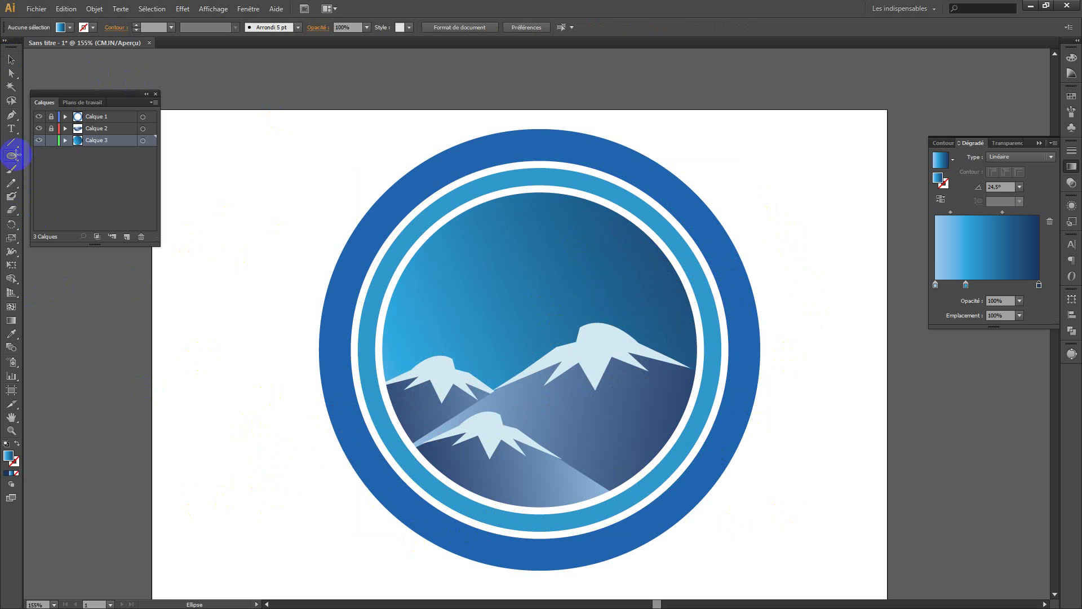
# - Draw a flat ellipse about 29 by 10 mm in the empty artboard area beside the badge
pyautogui.moveTo(169, 286); pyautogui.dragTo(241, 312)
pyautogui.click(11, 73)
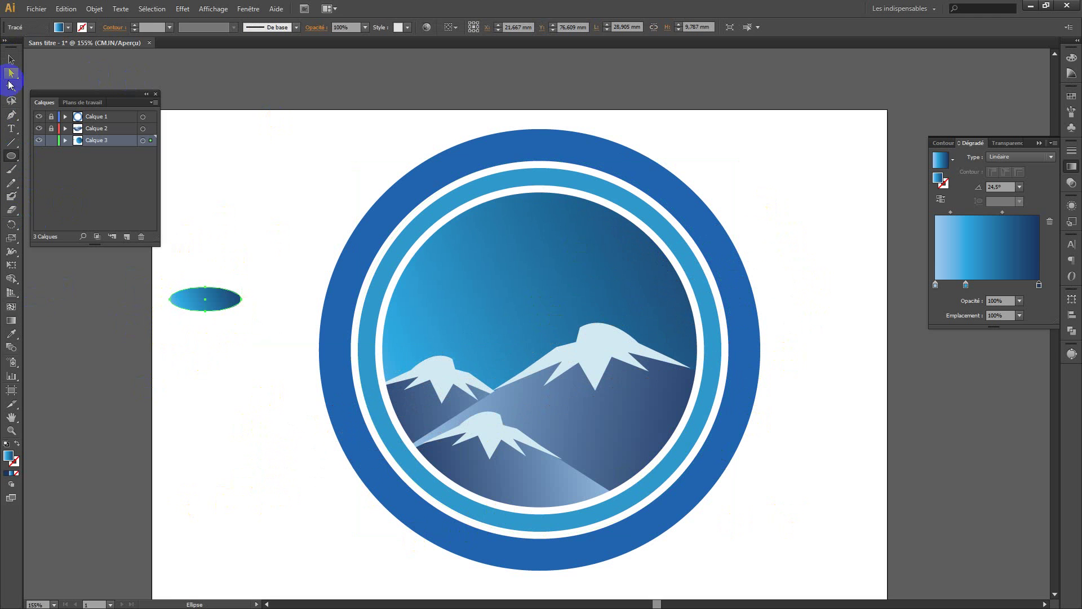
pyautogui.click(11, 60)
pyautogui.click(193, 297)
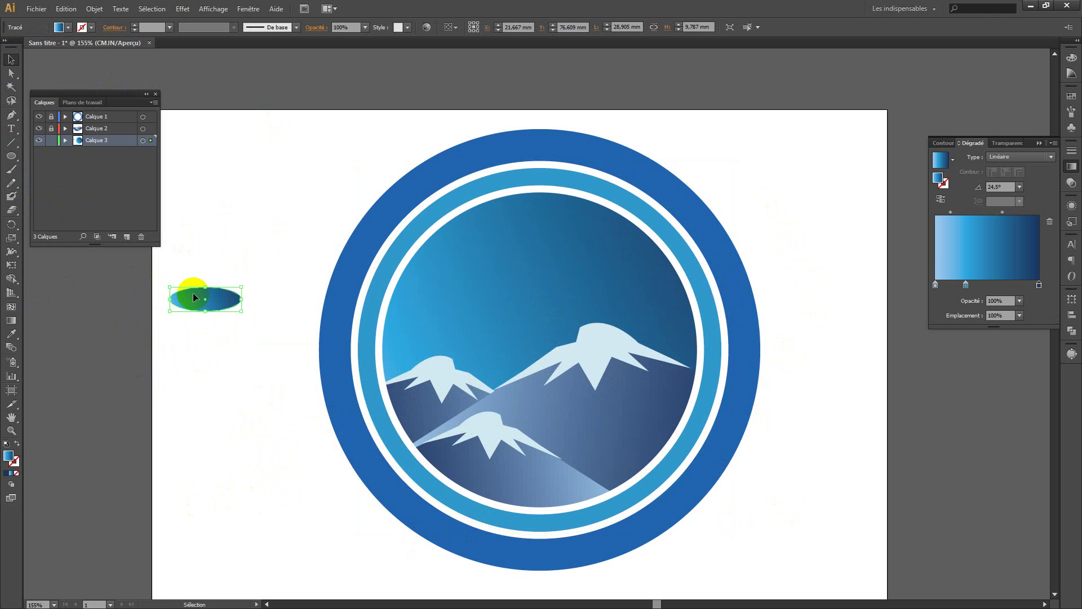
# - Duplicate the ellipse into a cloud of four overlapping ellipses, with the two lower ones wider
pyautogui.moveTo(198, 305); pyautogui.dragTo(217, 291)
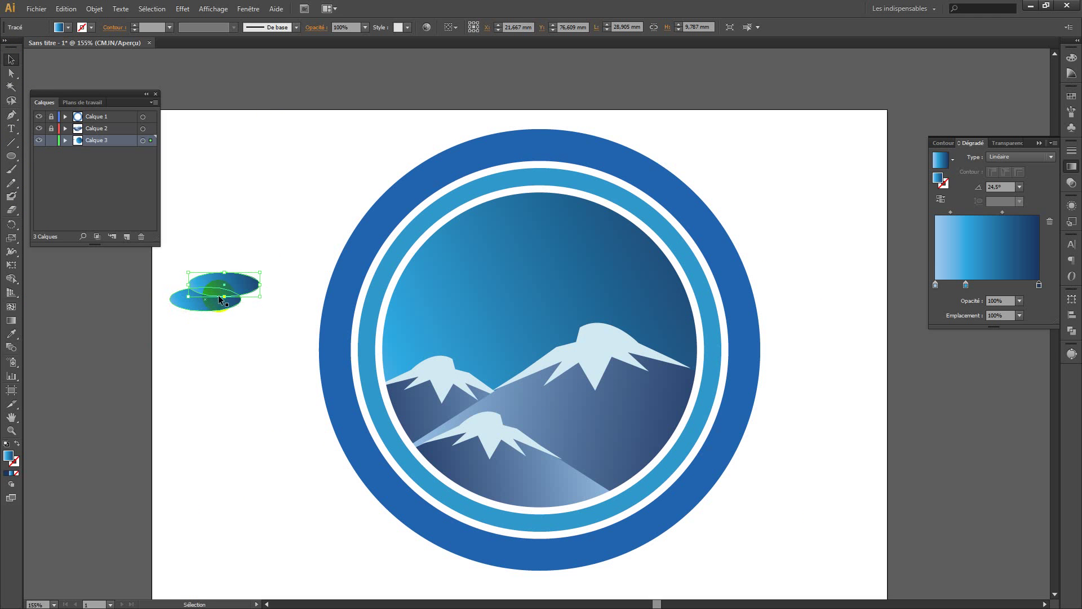
pyautogui.moveTo(273, 228); pyautogui.dragTo(275, 315)
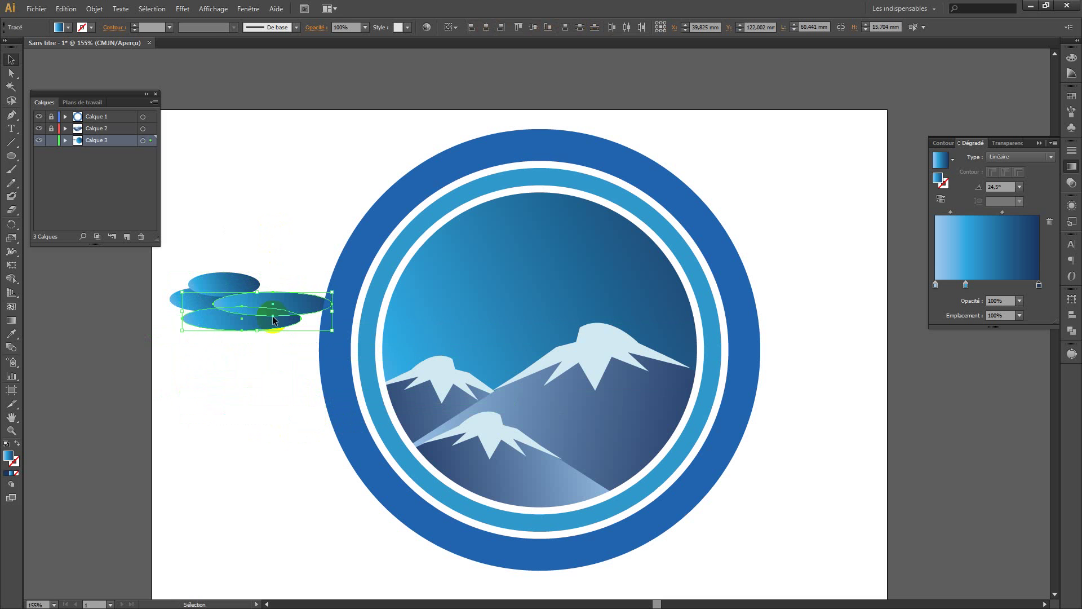
pyautogui.click(228, 397)
# - Group the four cloud ellipses together
pyautogui.moveTo(216, 246); pyautogui.dragTo(248, 412)
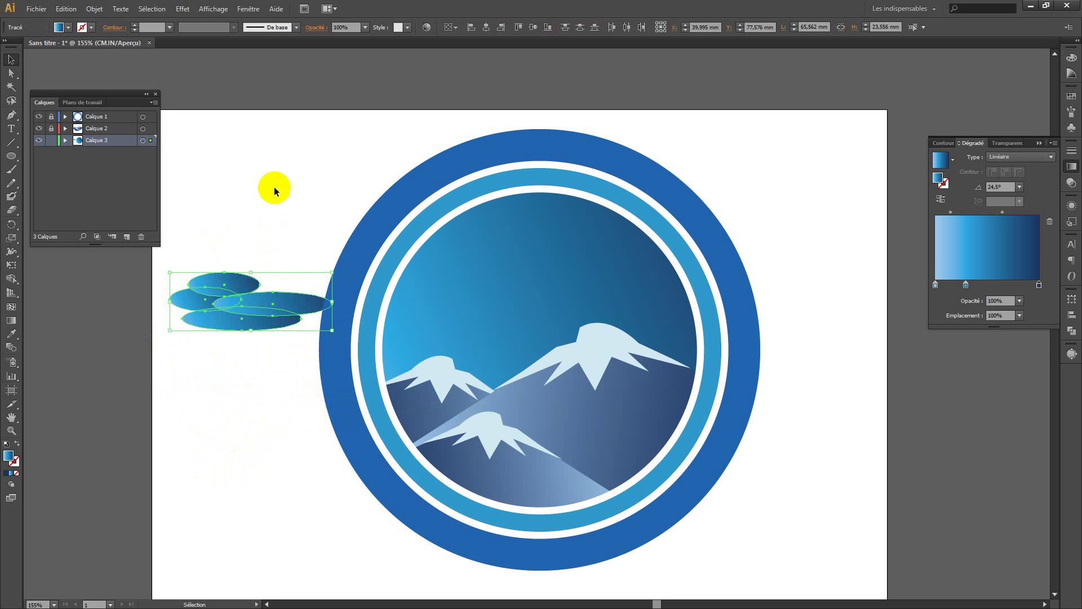
pyautogui.click(94, 9)
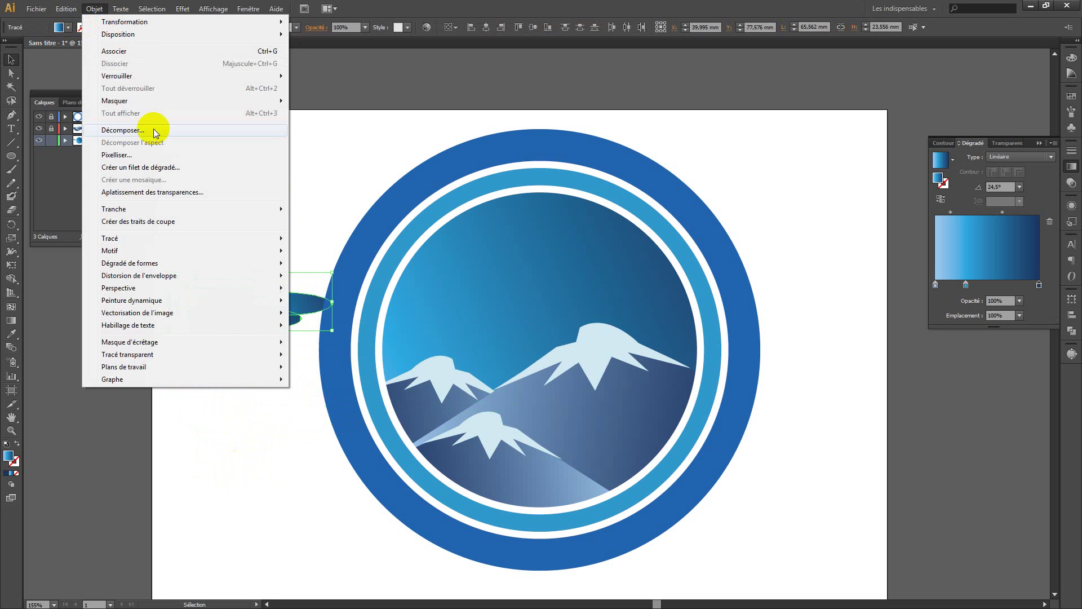
pyautogui.click(144, 50)
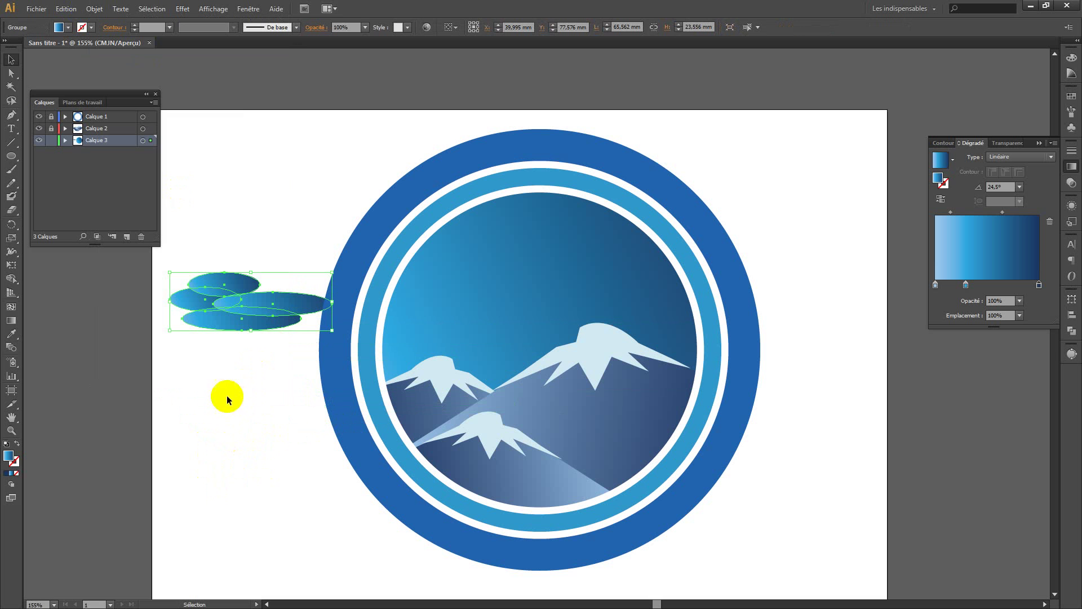
# - Change the last colour of the cloud group's gradient fill to near-white
pyautogui.doubleClick(10, 460)
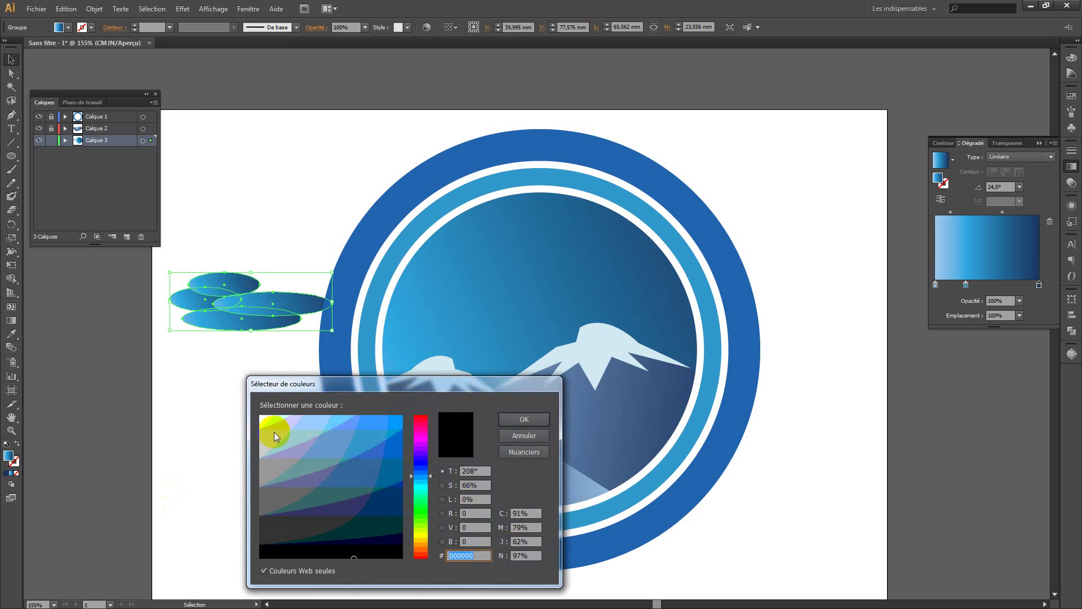
pyautogui.moveTo(276, 437); pyautogui.dragTo(267, 422)
pyautogui.click(501, 421)
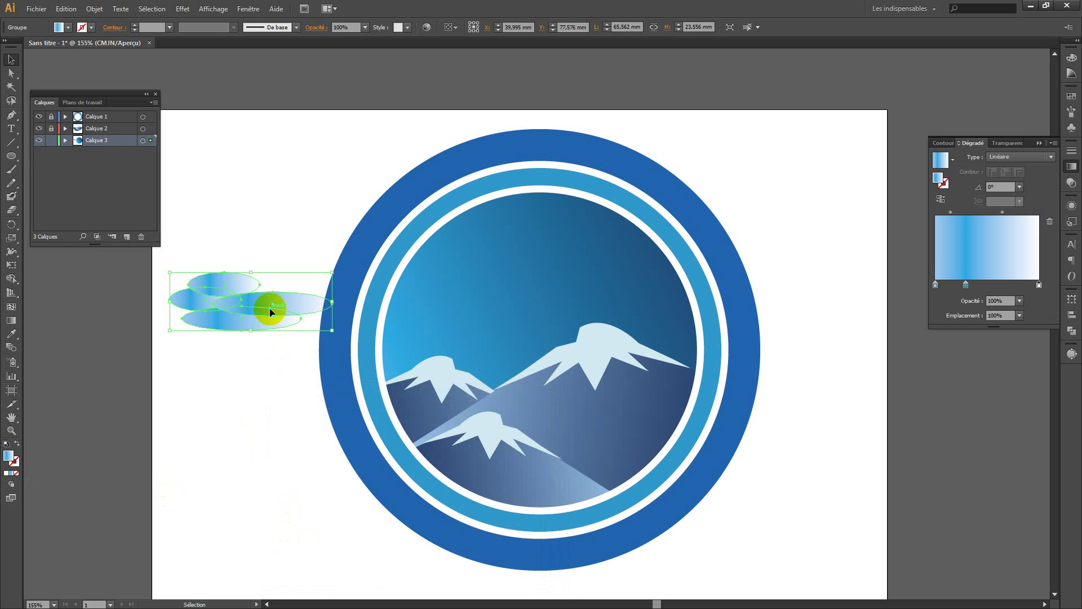
# - Try to recolour the cloud's gradient end with a pale blue from within the group's isolation mode
pyautogui.doubleClick(270, 310)
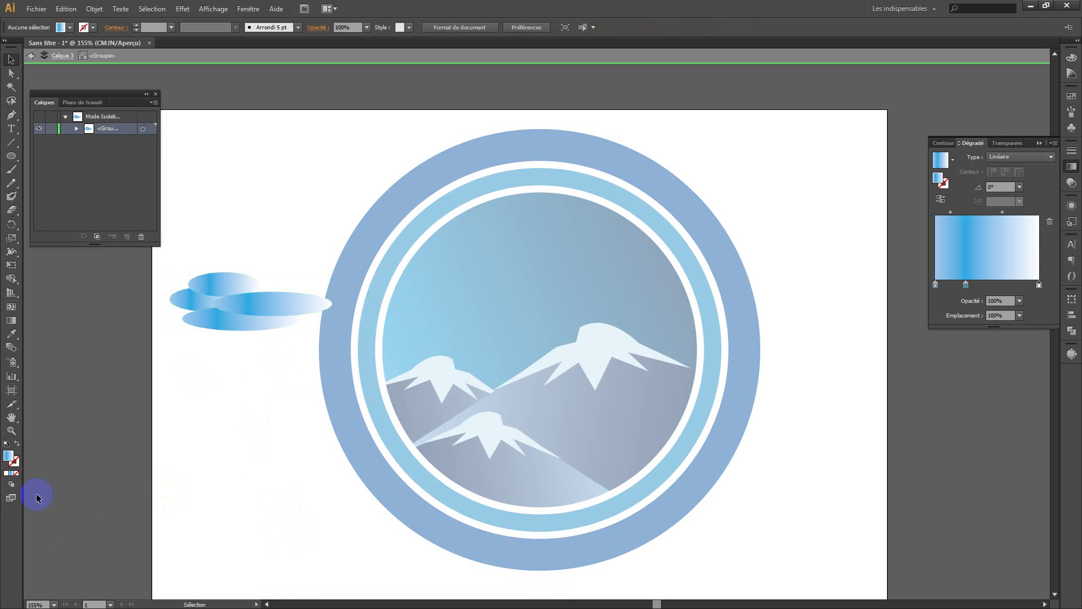
pyautogui.doubleClick(10, 459)
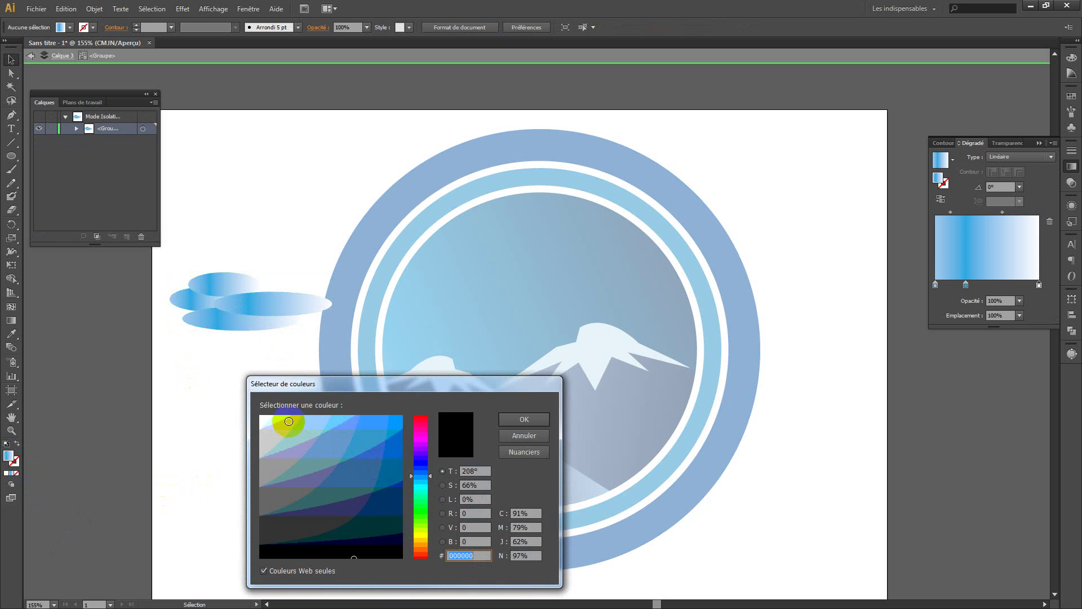
pyautogui.click(269, 421)
pyautogui.click(523, 419)
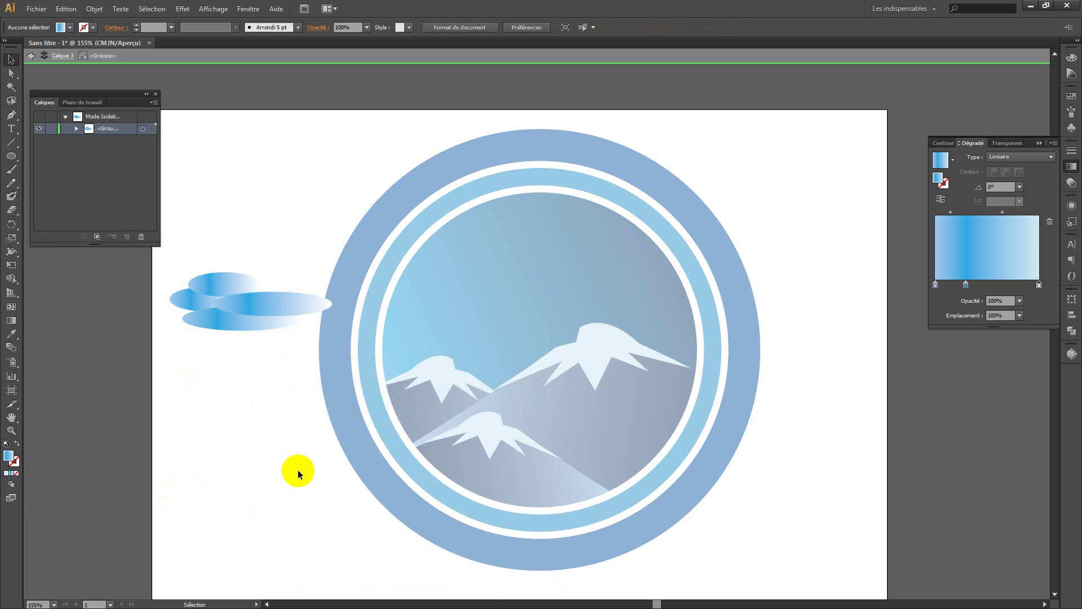
pyautogui.click(31, 56)
pyautogui.click(31, 56)
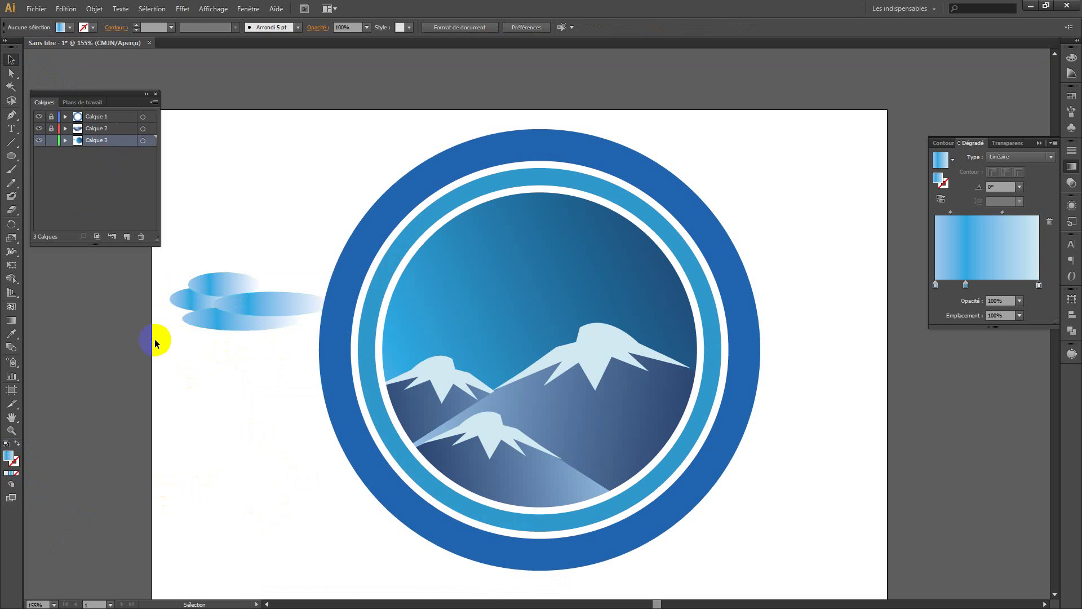
pyautogui.click(202, 294)
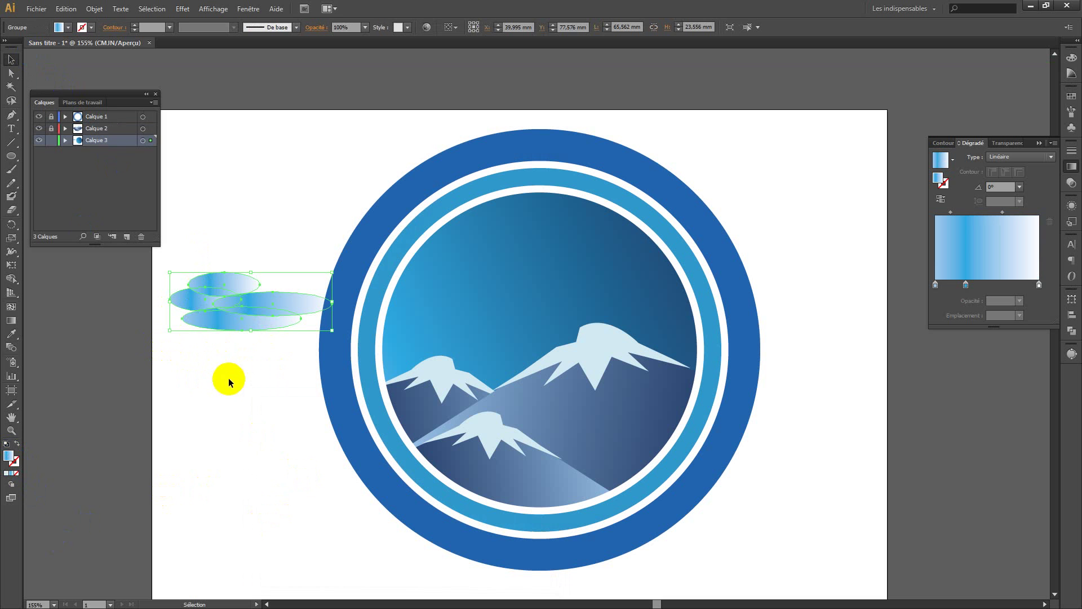
# - Expand the cloud group's gradient fill into 255 objects
pyautogui.click(94, 9)
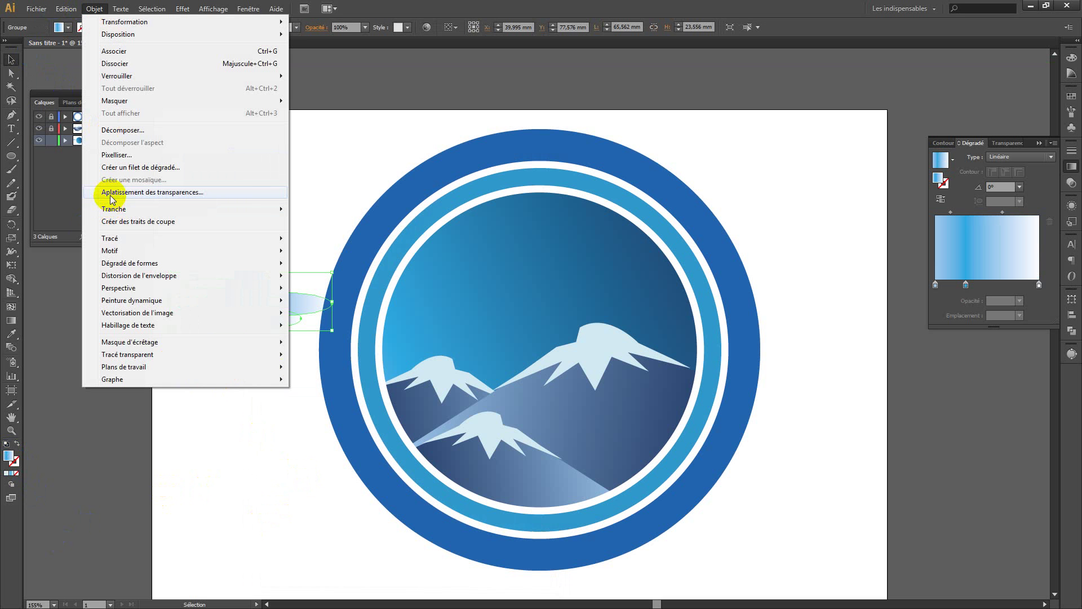
pyautogui.click(124, 130)
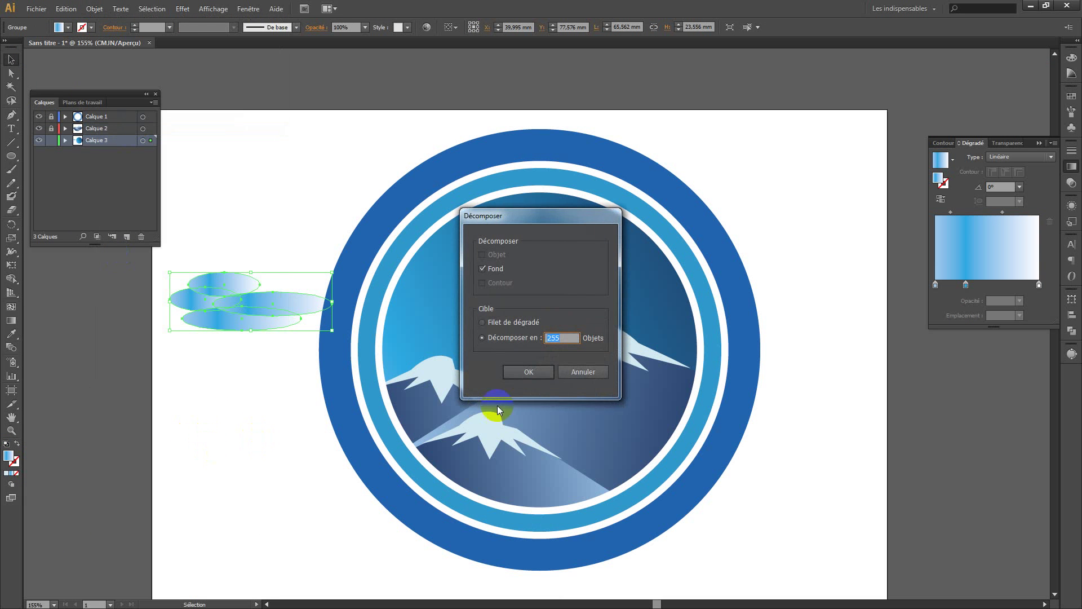
pyautogui.click(529, 372)
pyautogui.click(198, 425)
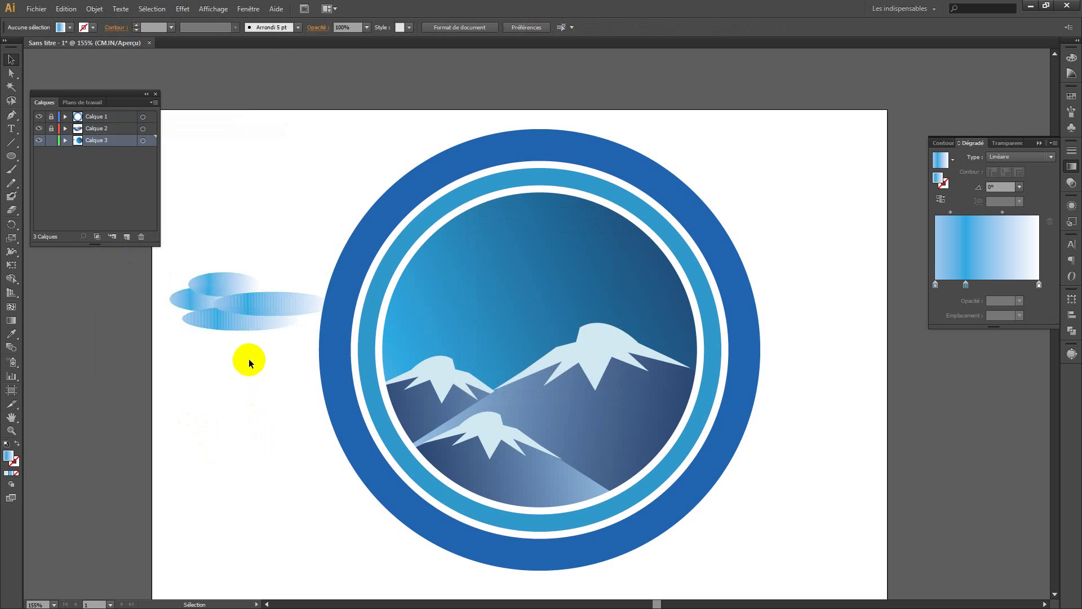
# - Delete the expanded gradient cloud from beside the badge and set the fill colour to white
pyautogui.click(233, 302)
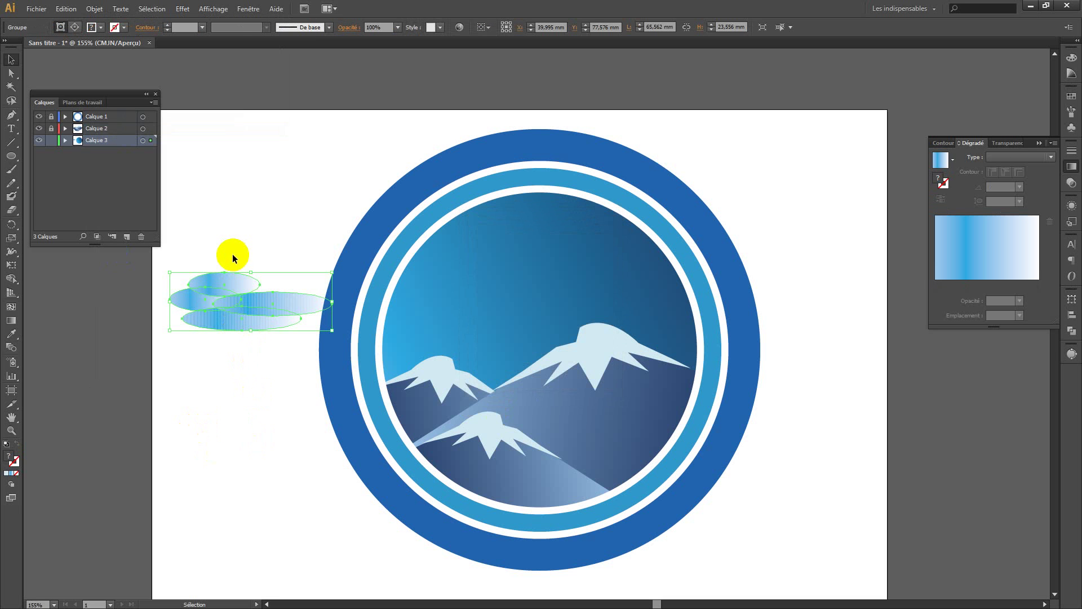
pyautogui.press('Delete')
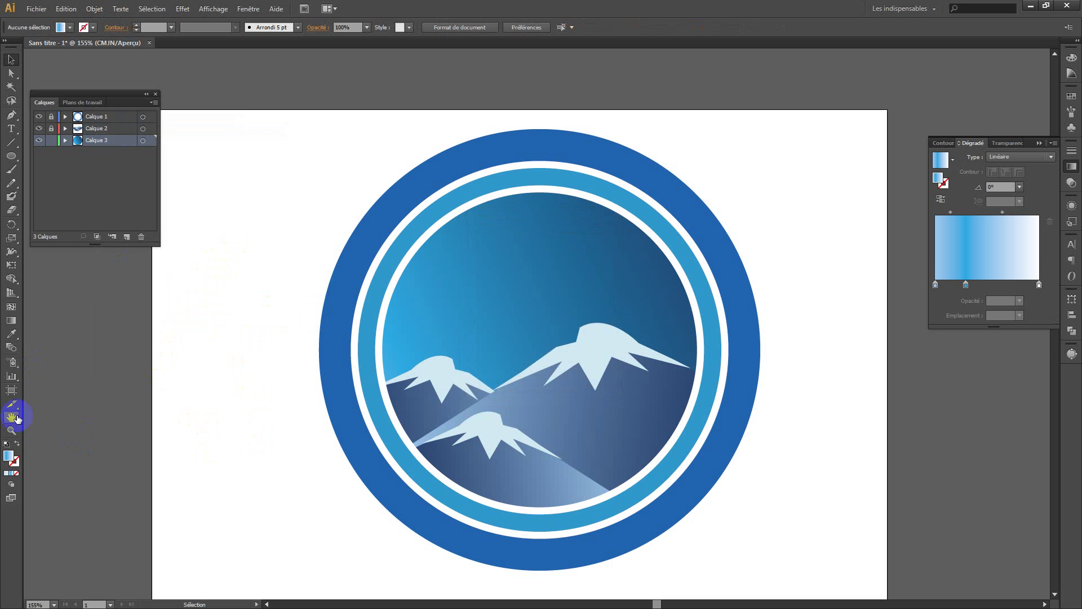
pyautogui.doubleClick(8, 455)
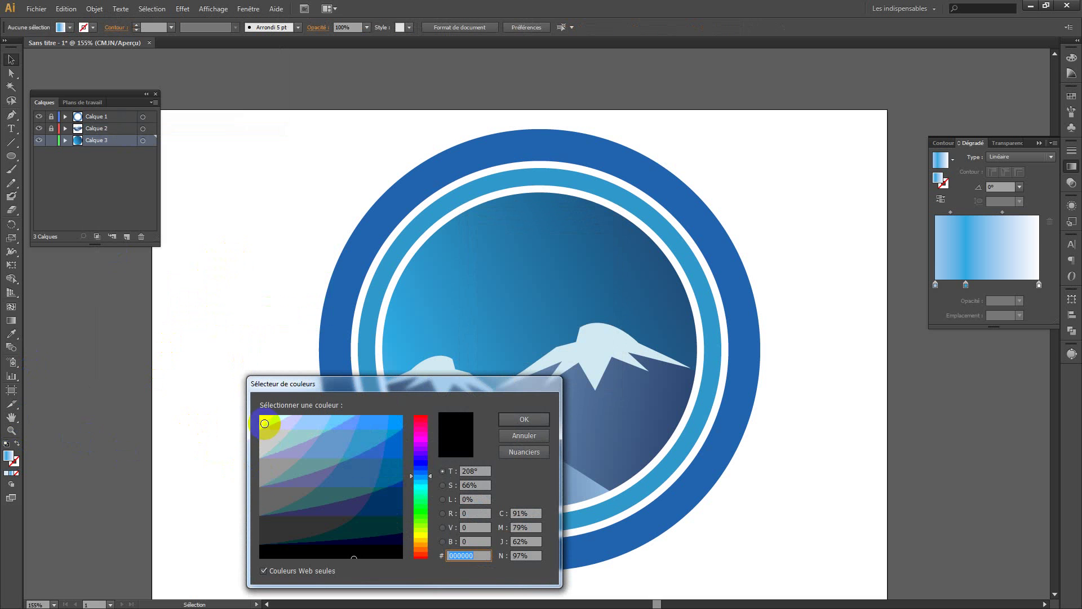
pyautogui.click(265, 423)
pyautogui.click(523, 419)
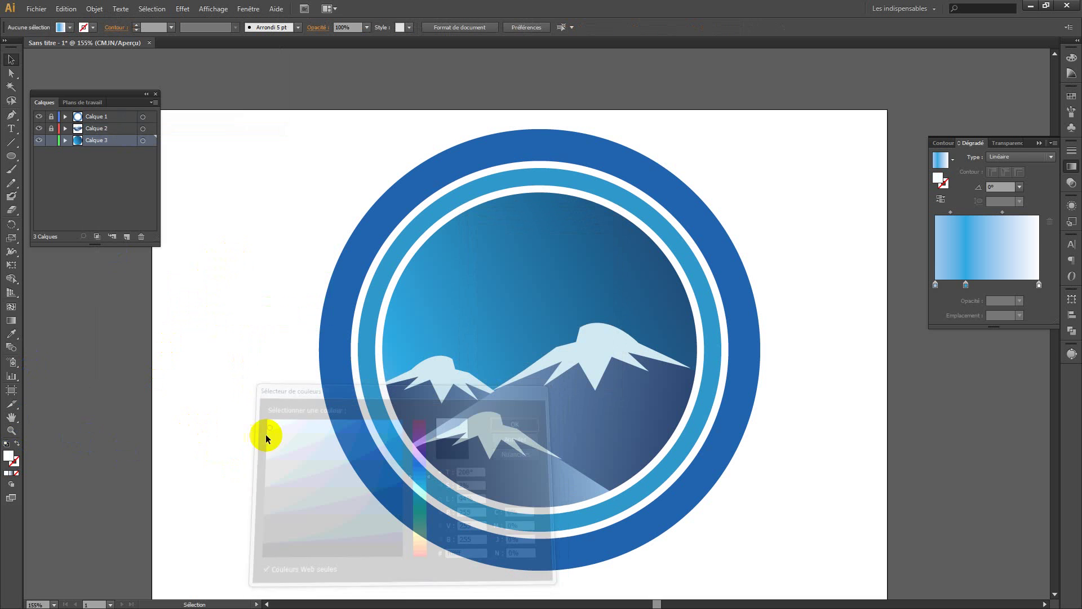
# - Build a white cloud about 61 mm wide and 16 mm high beside the badge from four overlapping ellipses, two small and two larger
pyautogui.click(11, 156)
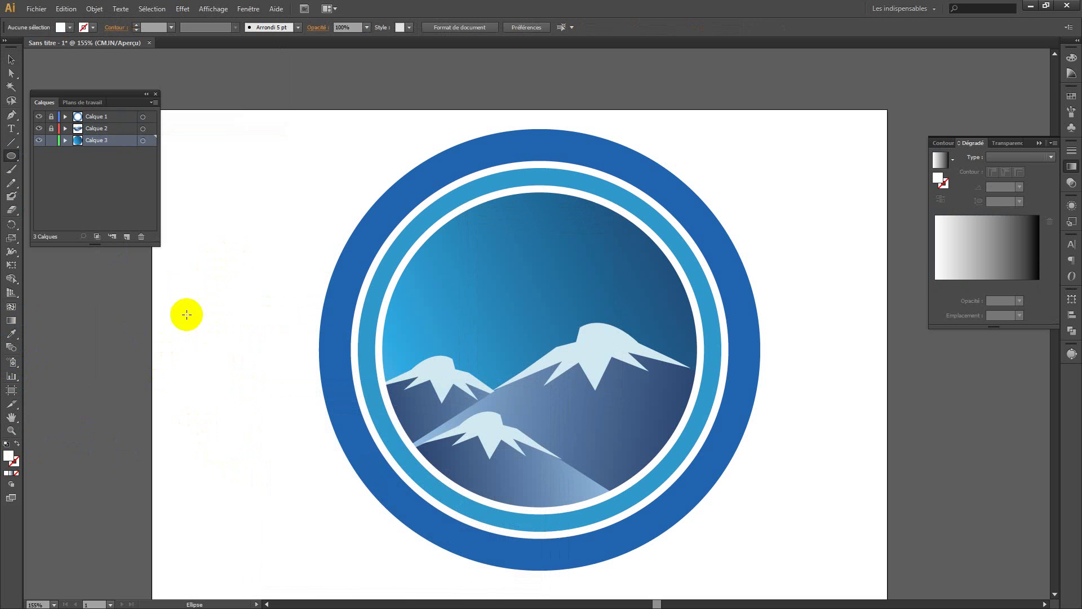
pyautogui.moveTo(171, 297); pyautogui.dragTo(227, 332)
pyautogui.click(11, 59)
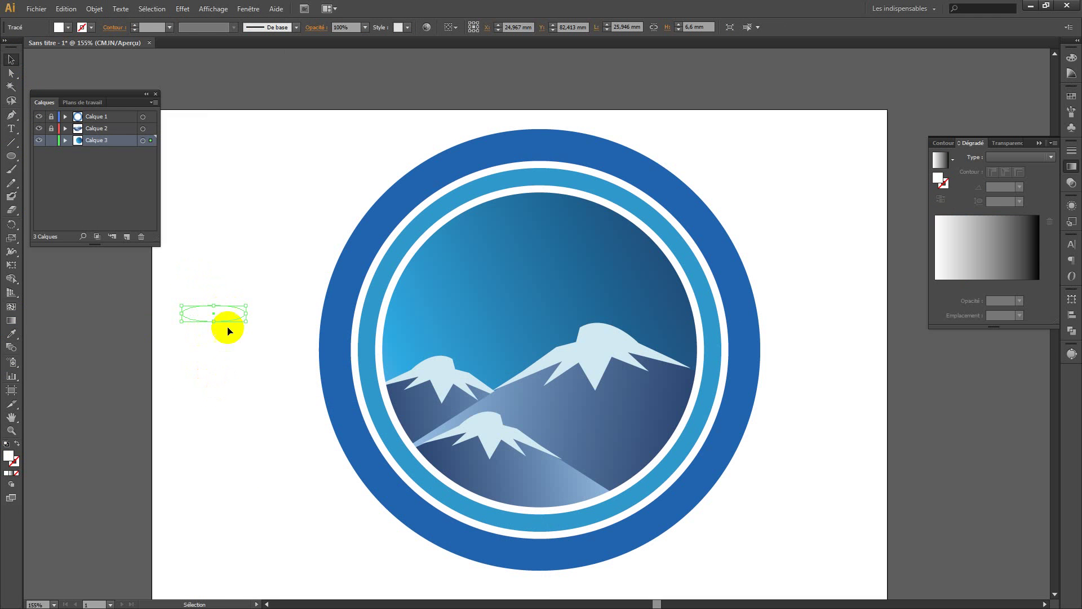
pyautogui.moveTo(227, 319); pyautogui.dragTo(318, 304)
pyautogui.click(208, 364)
# - Fill all four cloud ellipses with pale blue #99ccff
pyautogui.hotkey('ctrl', 'a')
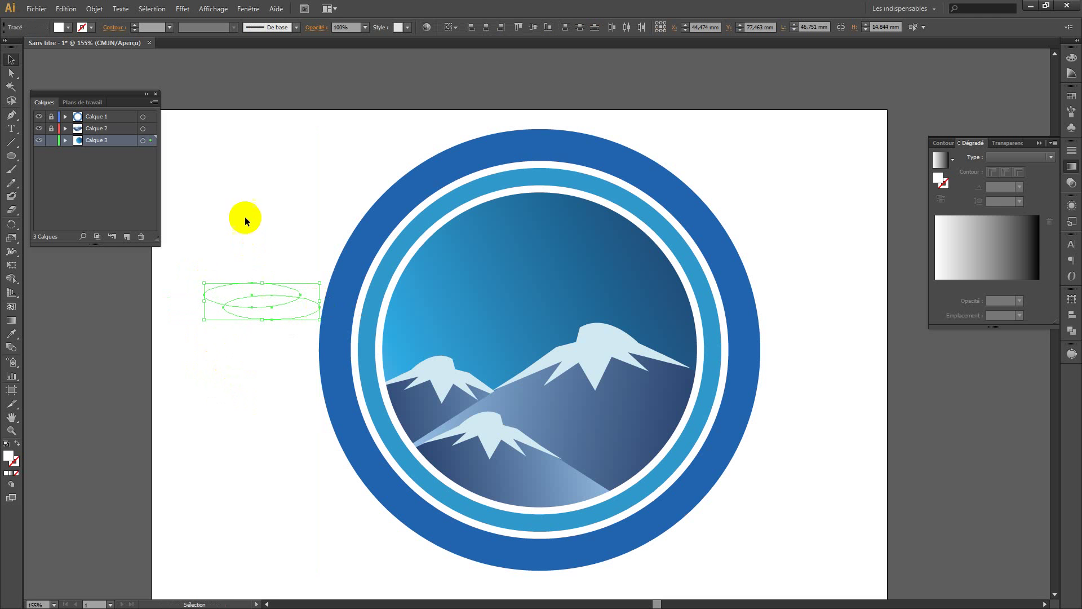
pyautogui.moveTo(244, 208); pyautogui.dragTo(214, 433)
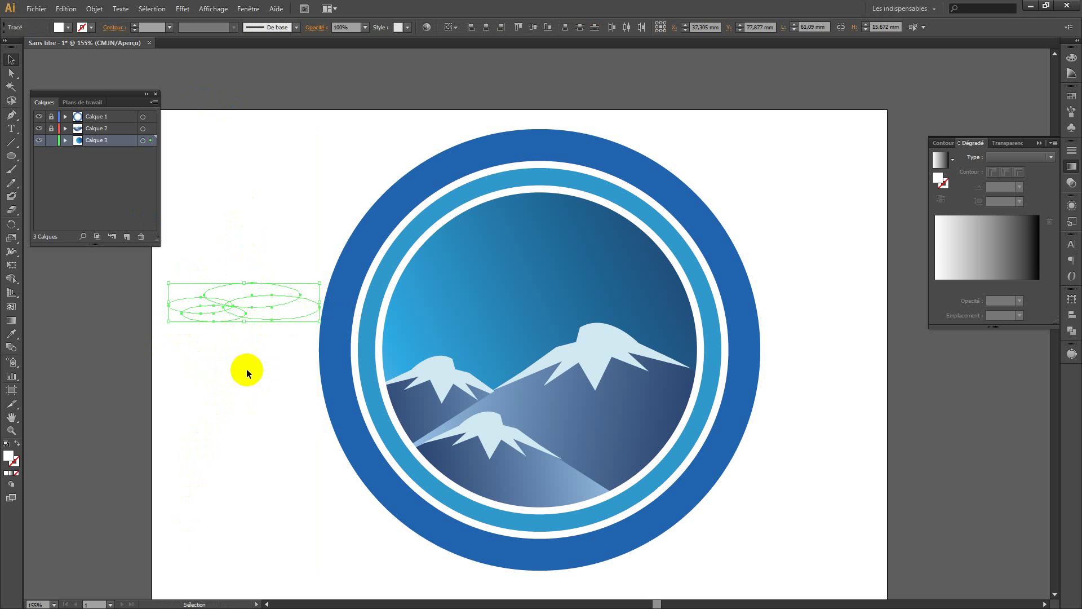
pyautogui.doubleClick(9, 460)
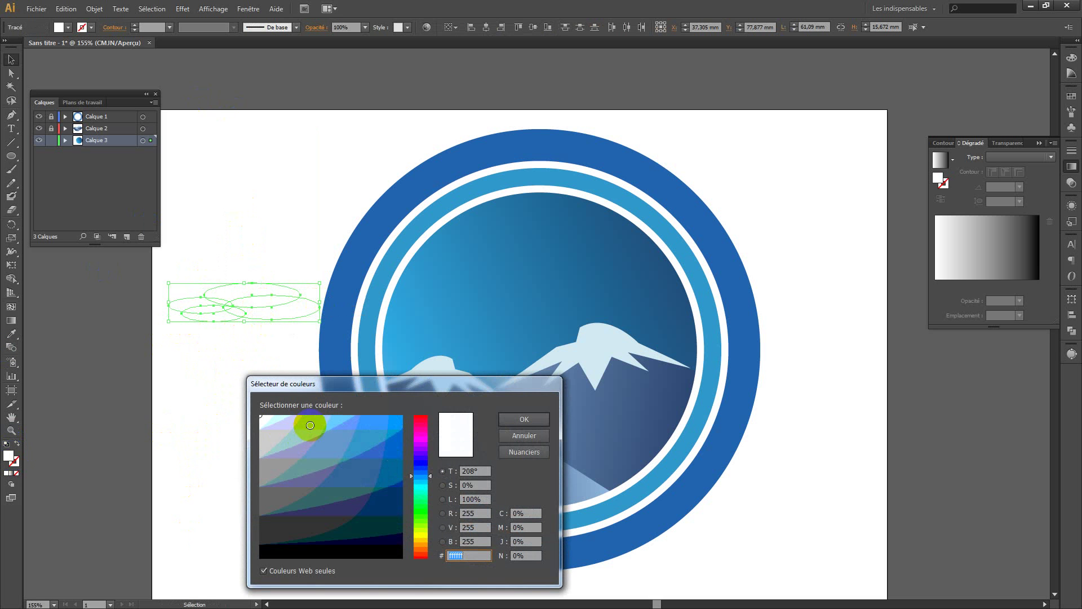
pyautogui.click(309, 424)
pyautogui.click(524, 418)
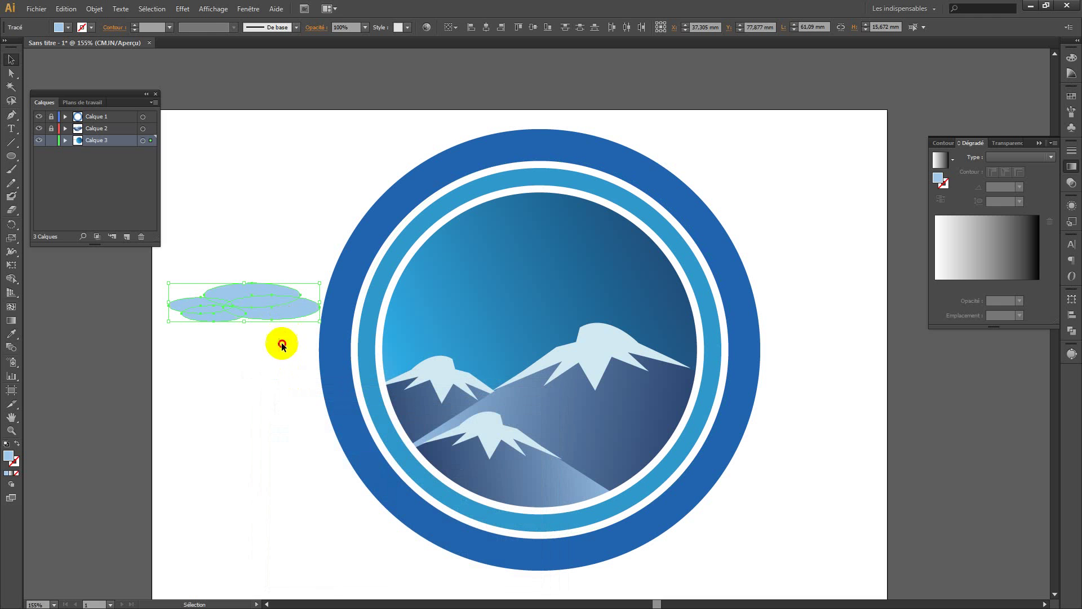
pyautogui.click(279, 338)
# - Shift the cloud's two larger ellipses downward, and move the whole cloud into the badge's sky above the mountains
pyautogui.click(255, 293)
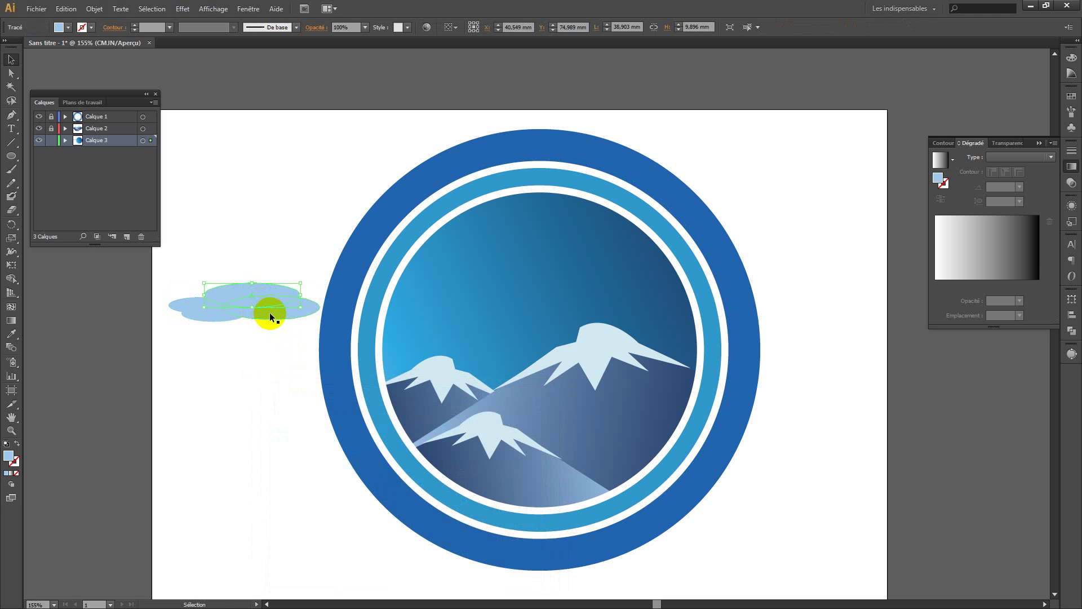
pyautogui.keyDown('shift'); pyautogui.click(270, 313); pyautogui.keyUp('shift')
pyautogui.moveTo(264, 288); pyautogui.dragTo(266, 317)
pyautogui.click(255, 415)
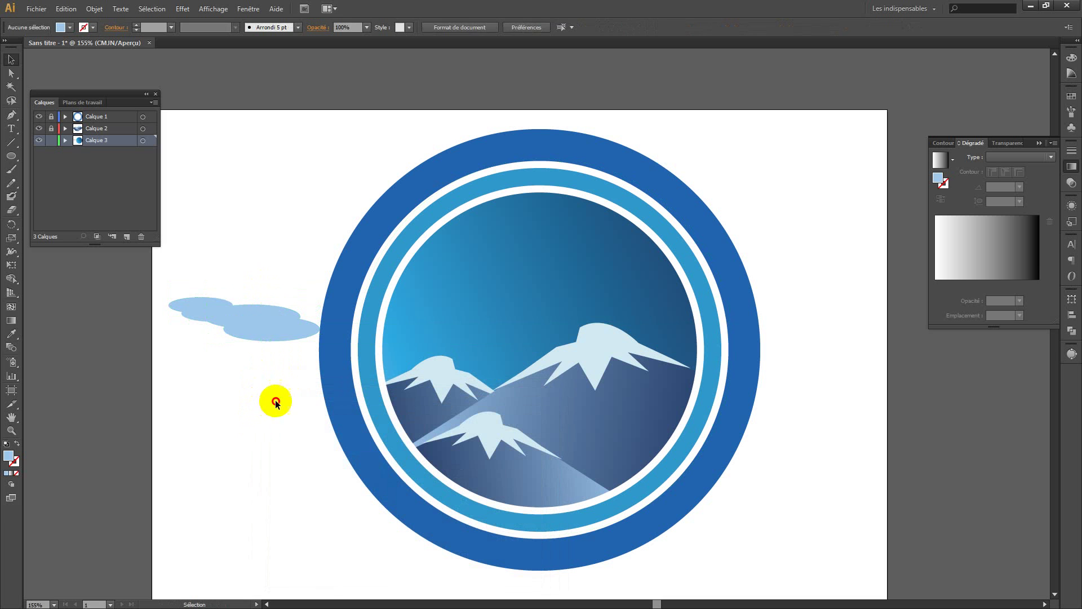
pyautogui.hotkey('ctrl', 'a')
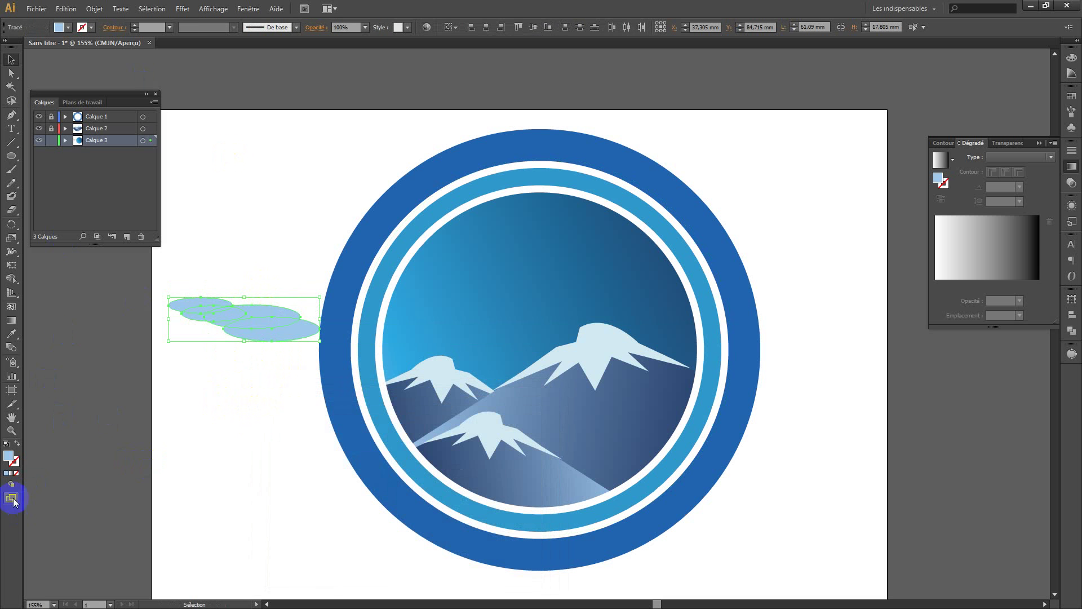
pyautogui.moveTo(235, 336); pyautogui.dragTo(485, 307)
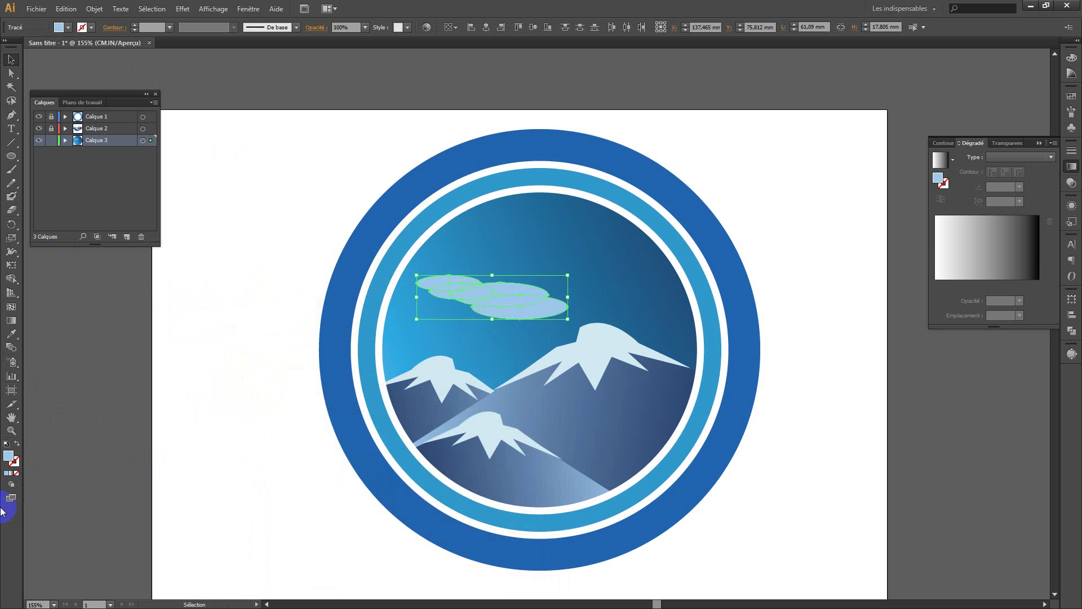
# - Change the fill of all the cloud's ellipses to white #ffffff
pyautogui.doubleClick(9, 457)
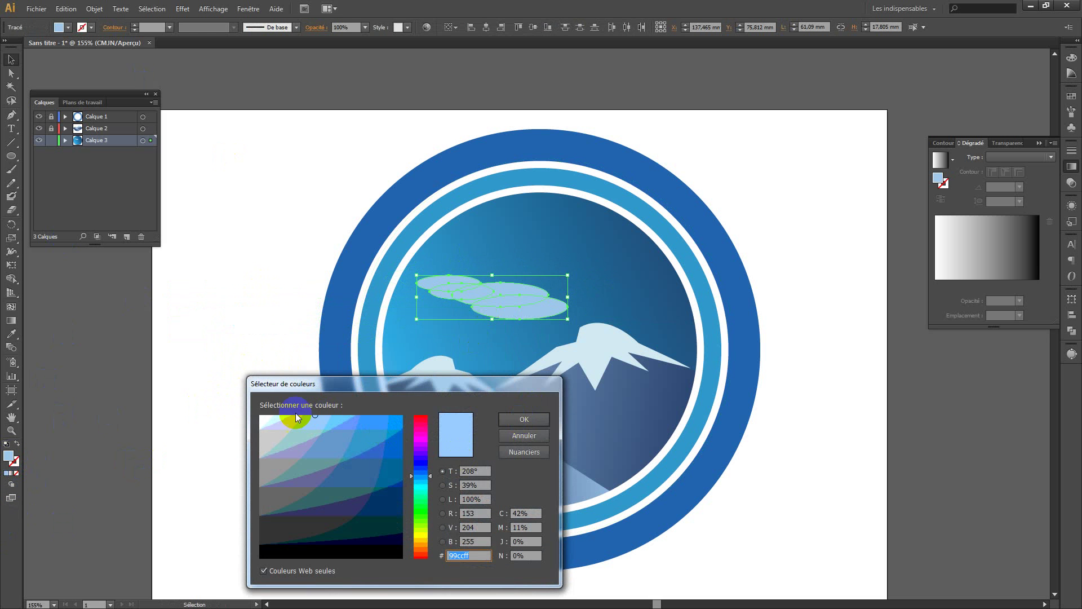
pyautogui.click(263, 421)
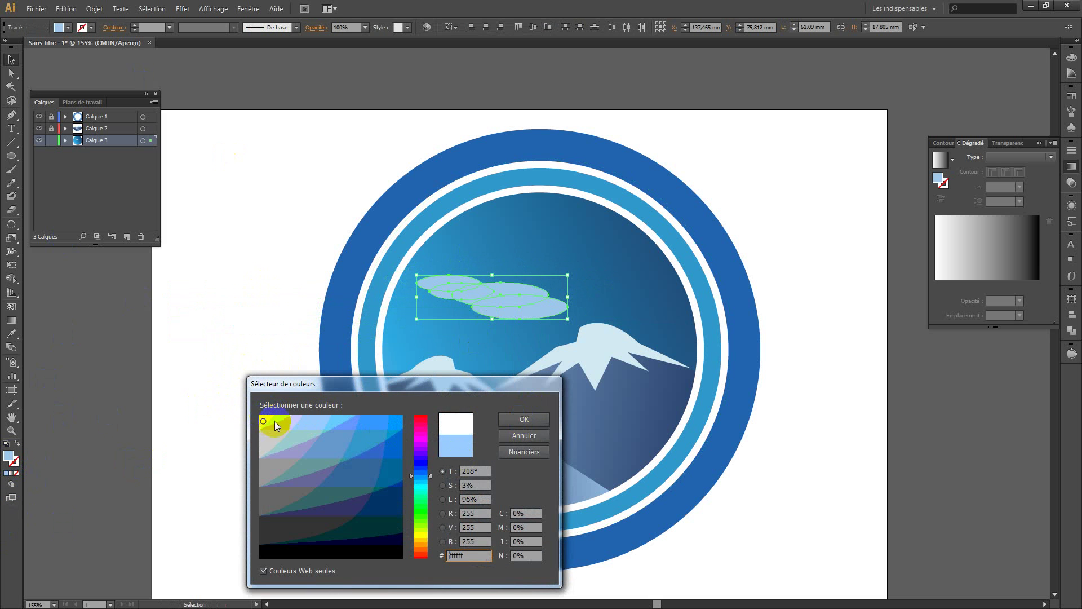
pyautogui.click(512, 419)
pyautogui.click(237, 417)
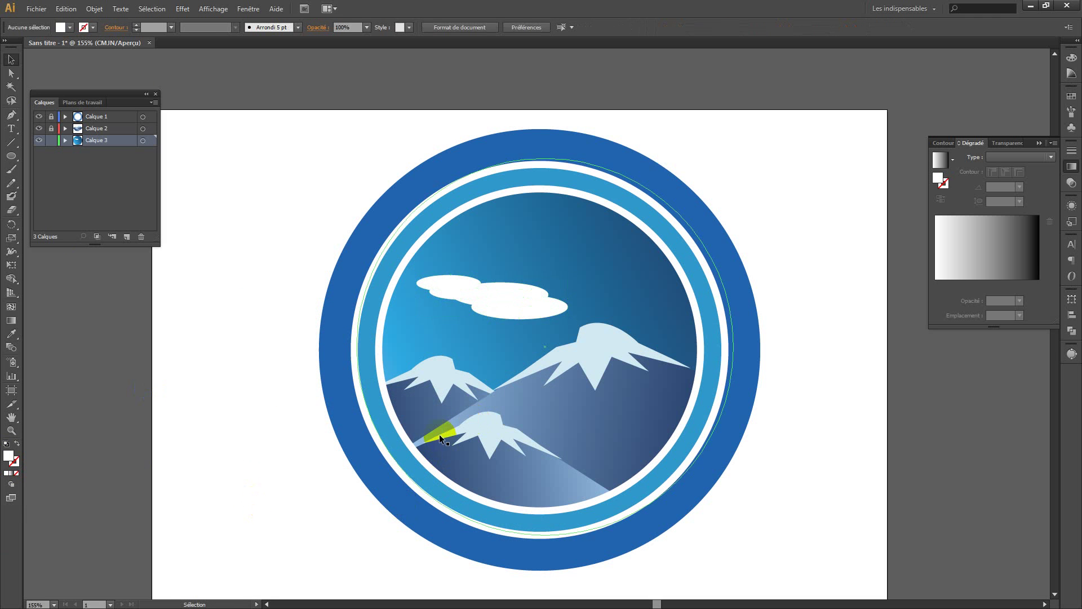
# - Add a smaller second cloud about 42 mm wide in the upper right of the sky, using two copied and reduced white ellipses
pyautogui.click(527, 322)
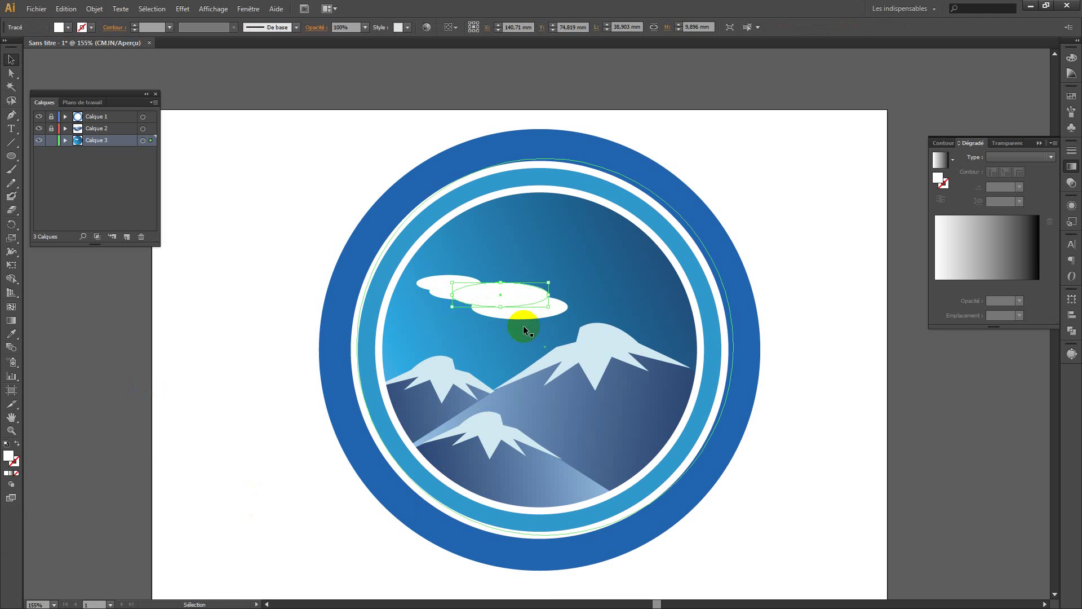
pyautogui.keyDown('shift'); pyautogui.click(510, 292); pyautogui.keyUp('shift')
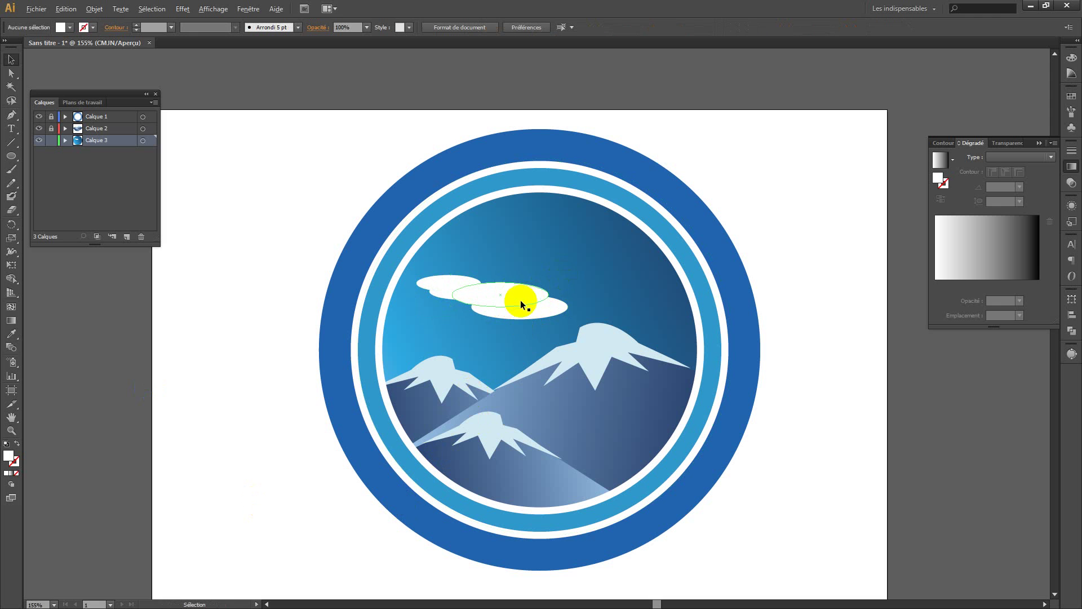
pyautogui.moveTo(521, 303); pyautogui.dragTo(643, 286)
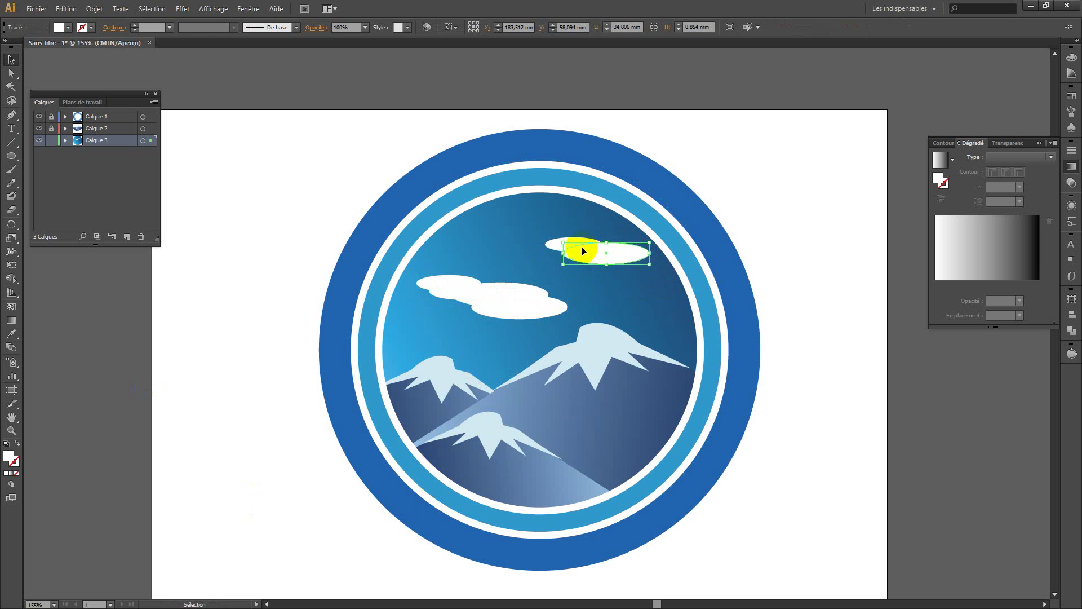
# - Group the two ellipses of the smaller upper-right cloud
pyautogui.keyDown('shift'); pyautogui.click(559, 245); pyautogui.keyUp('shift')
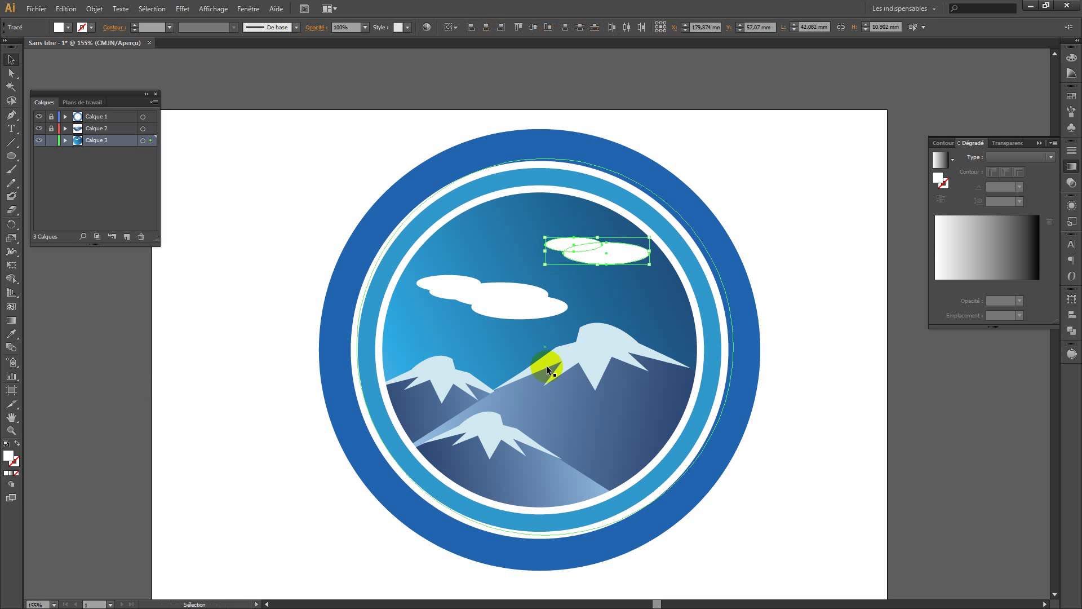
pyautogui.click(94, 8)
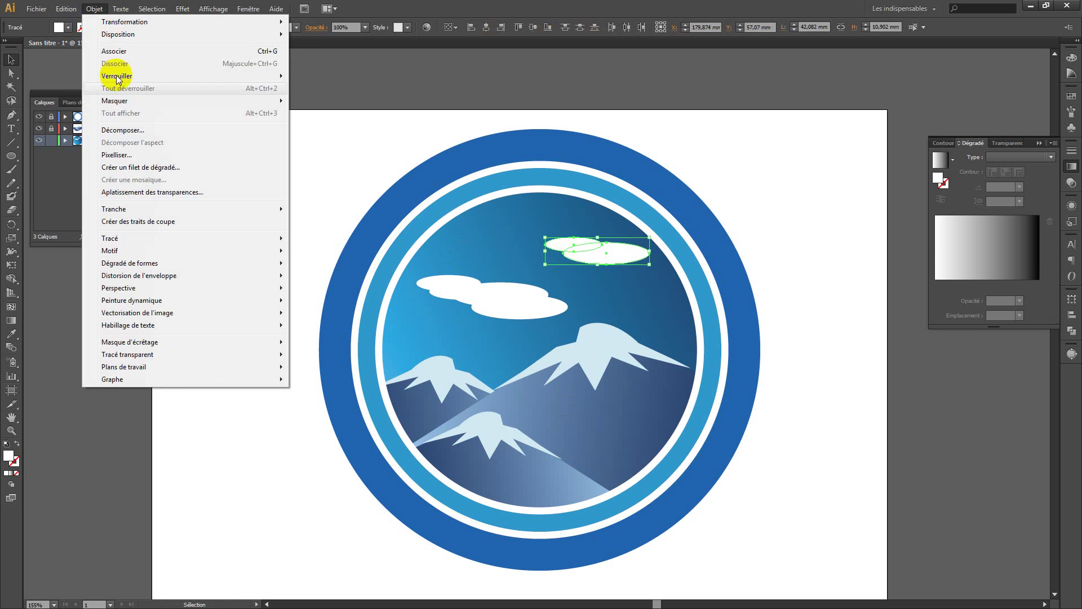
pyautogui.click(144, 52)
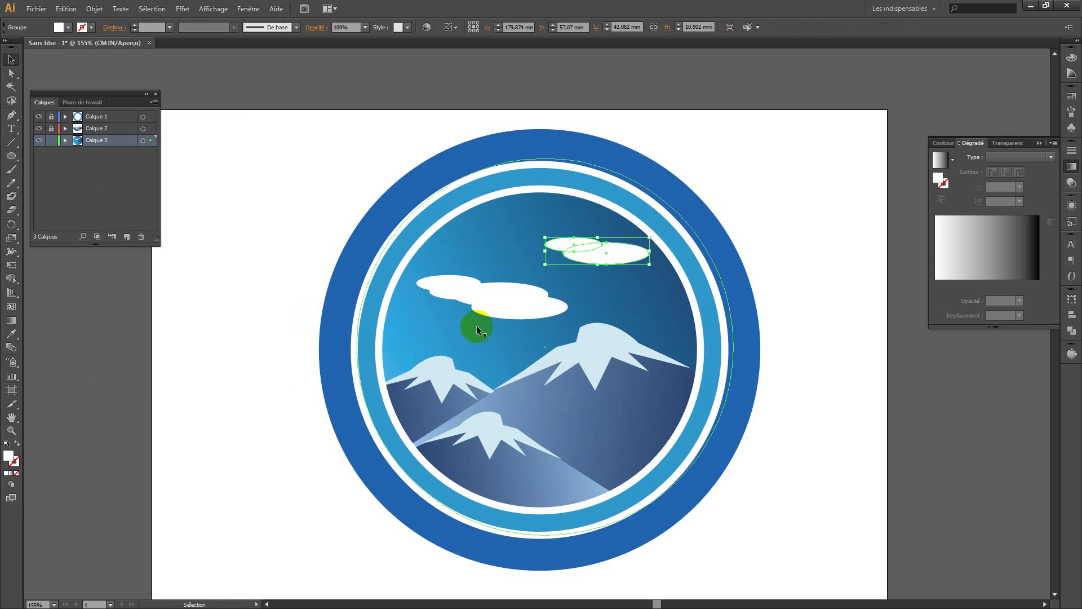
# - Group the four ellipses of the larger cloud on the left of the sky
pyautogui.click(490, 296)
pyautogui.keyDown('shift'); pyautogui.click(473, 292); pyautogui.keyUp('shift')
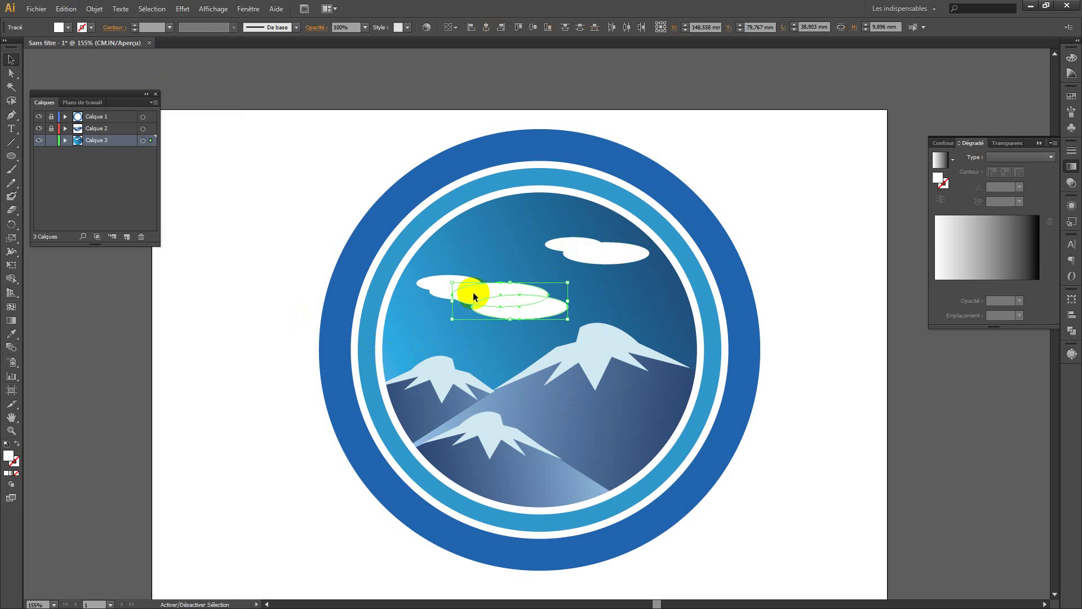
pyautogui.keyDown('shift'); pyautogui.click(444, 297); pyautogui.keyUp('shift')
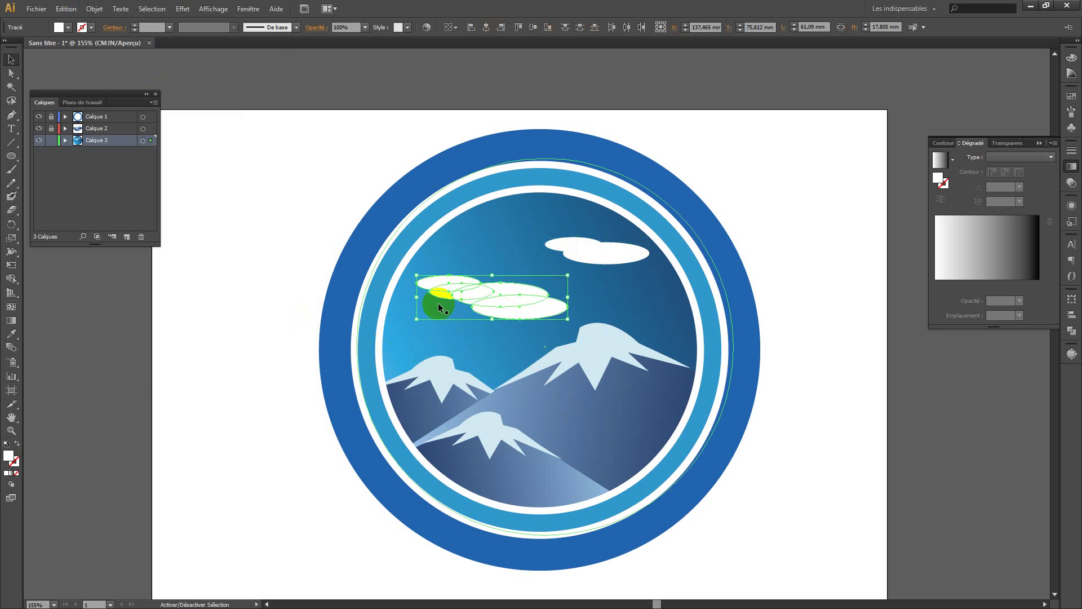
pyautogui.click(94, 8)
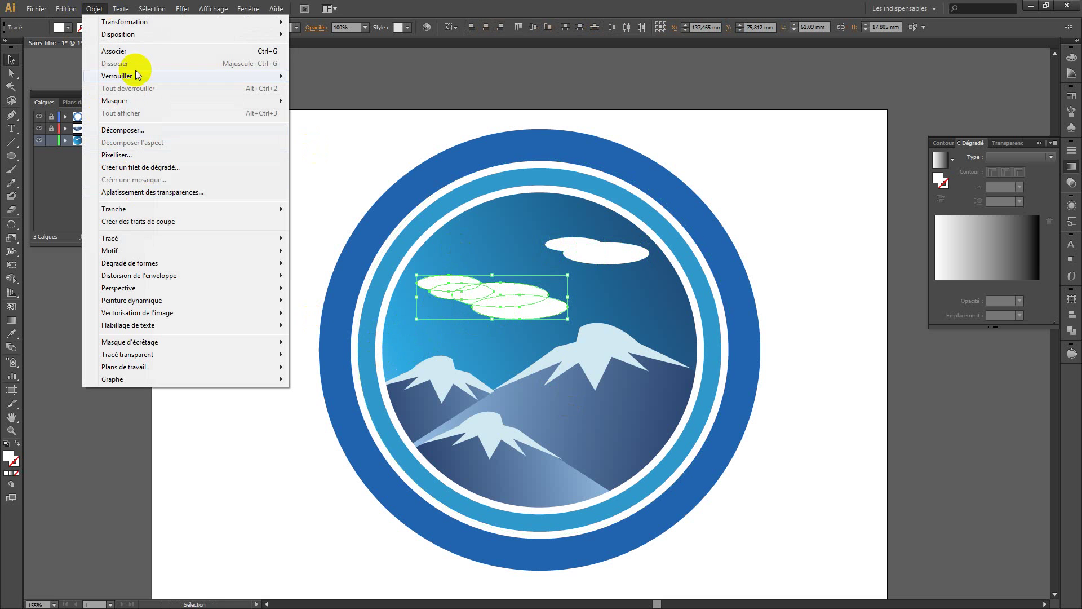
pyautogui.click(137, 51)
pyautogui.click(140, 308)
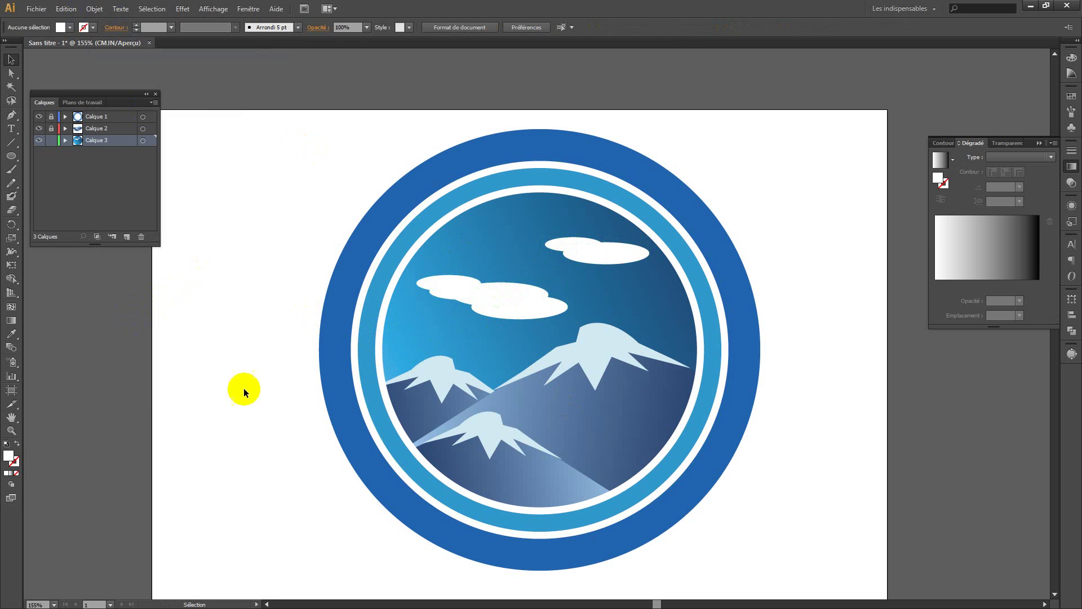
# - Apply a feather effect (Contour progressif) with a 2 mm radius to both cloud groups
pyautogui.click(514, 309)
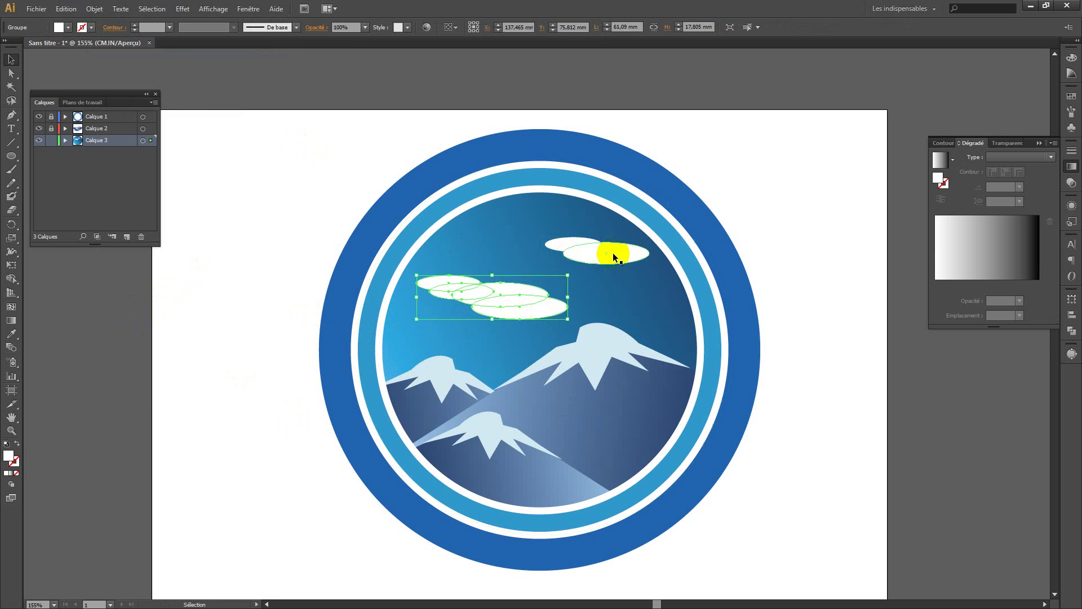
pyautogui.click(189, 10)
pyautogui.moveTo(255, 136)
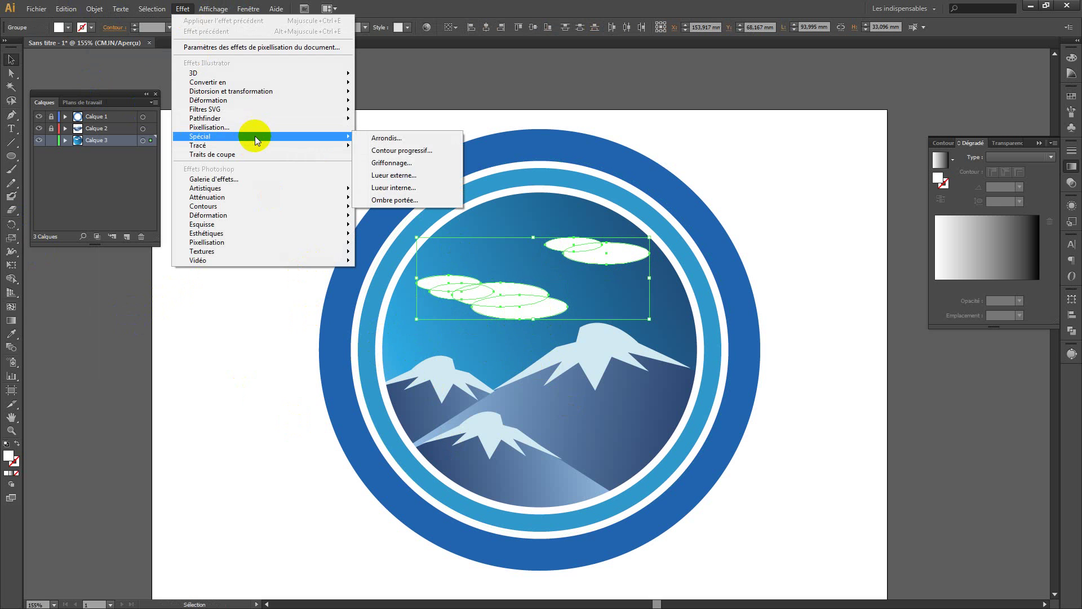
pyautogui.click(387, 151)
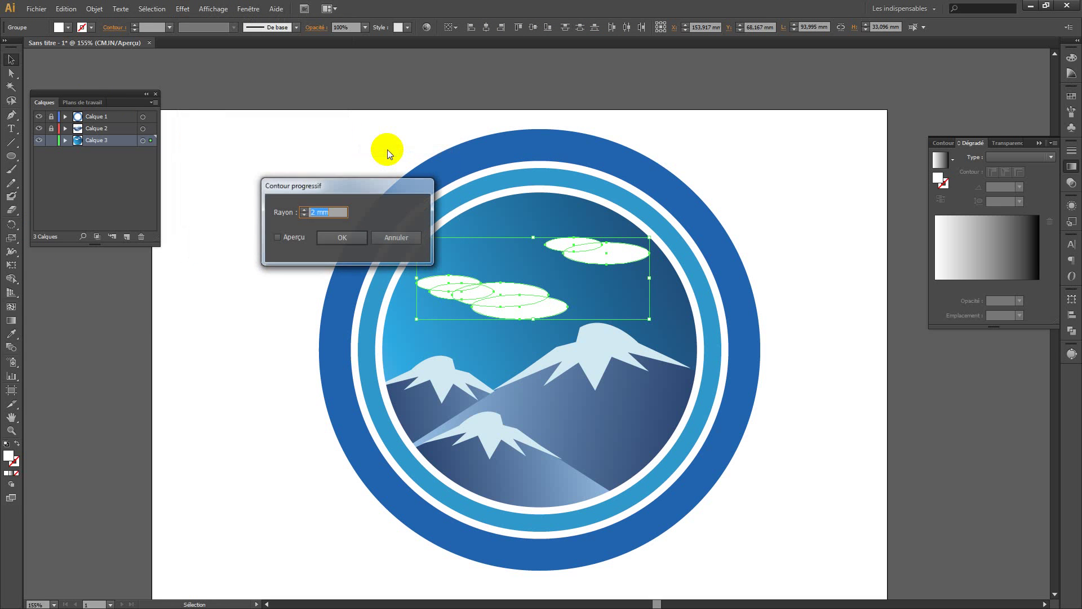
pyautogui.click(277, 237)
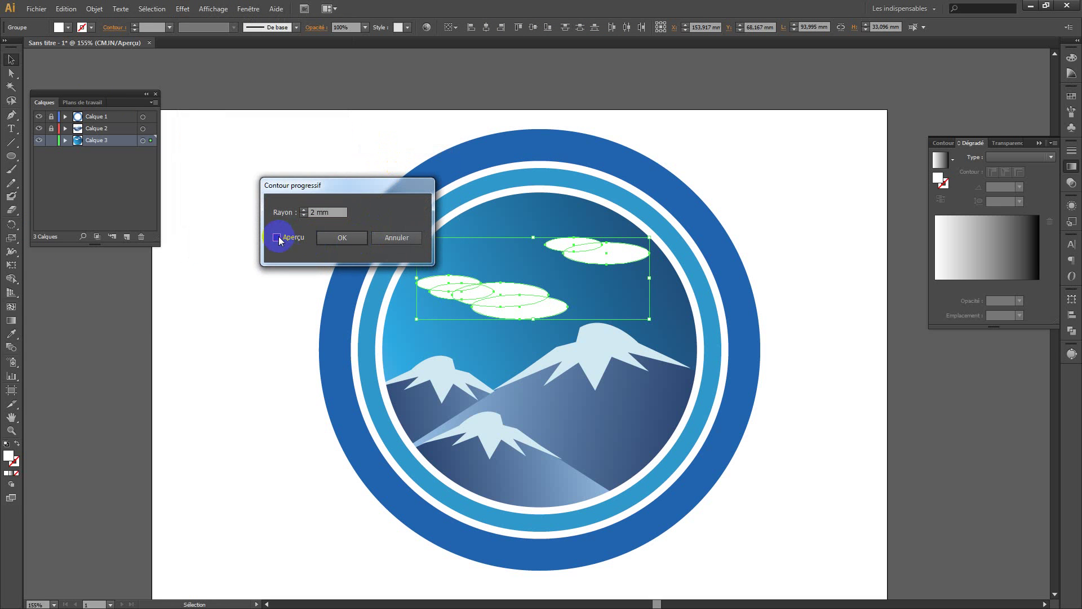
pyautogui.click(342, 238)
pyautogui.click(258, 336)
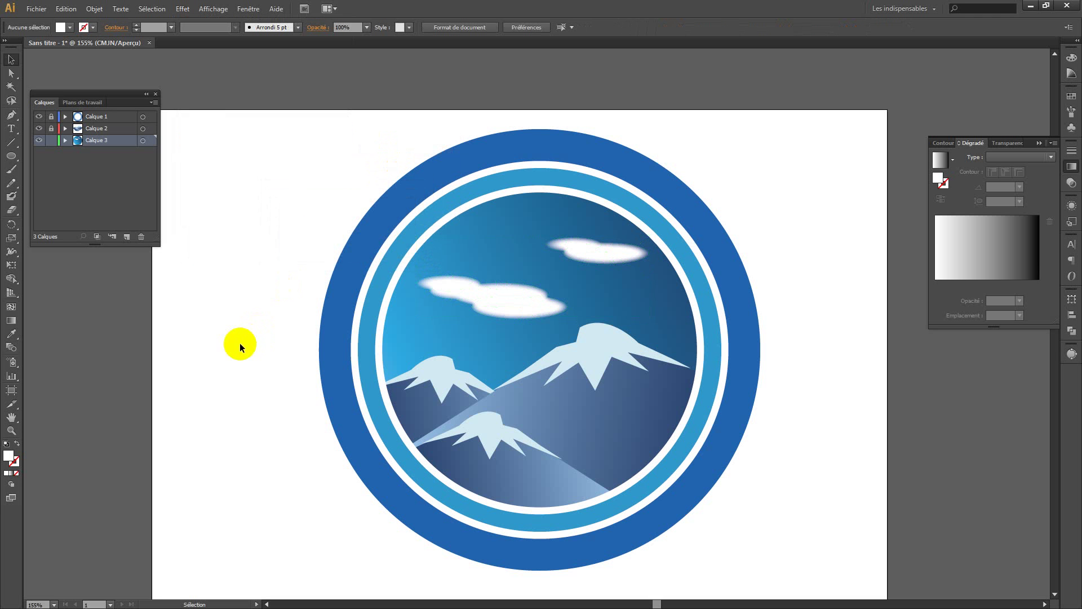
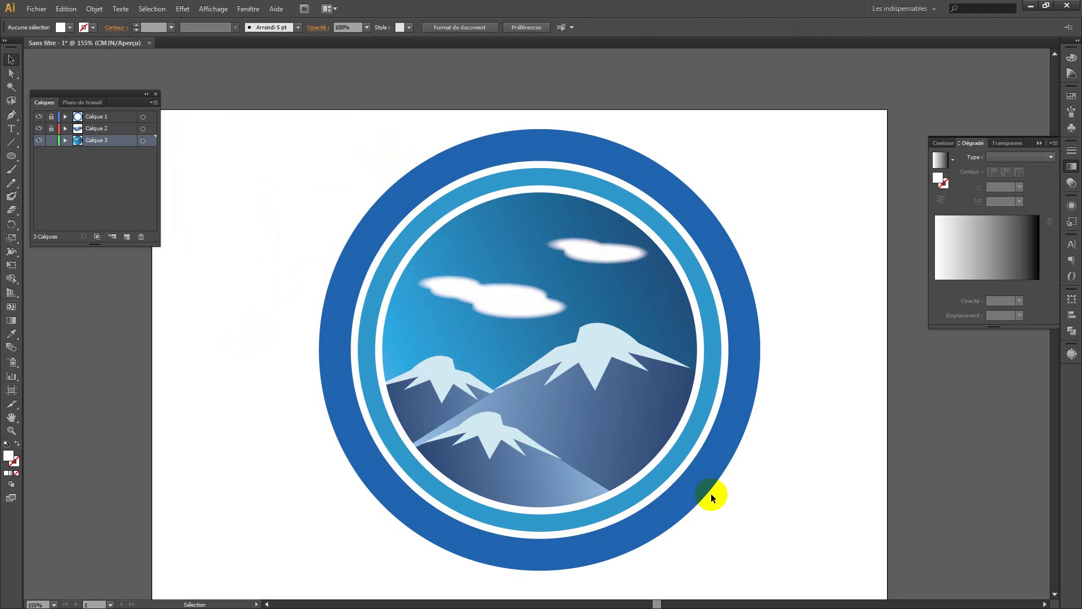
# - Unlock the locked layers, scale the entire badge down proportionally and reposition it centred in the upper part of the artboard
pyautogui.hotkey('ctrl', '1')
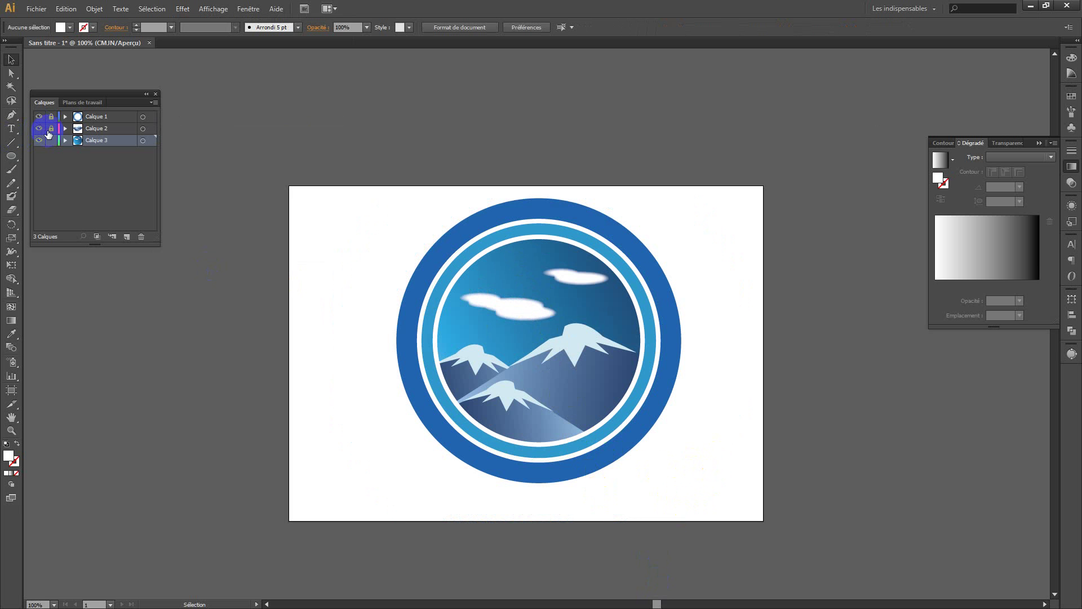
pyautogui.moveTo(709, 485); pyautogui.dragTo(370, 229)
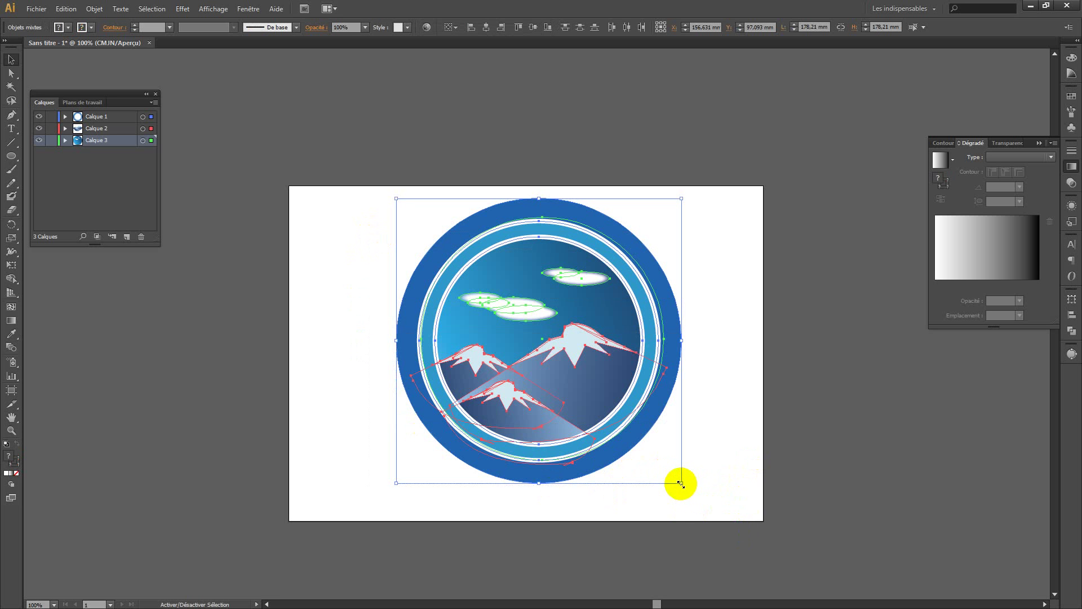
pyautogui.moveTo(680, 483); pyautogui.dragTo(594, 409)
pyautogui.moveTo(560, 328); pyautogui.dragTo(600, 353)
pyautogui.click(684, 519)
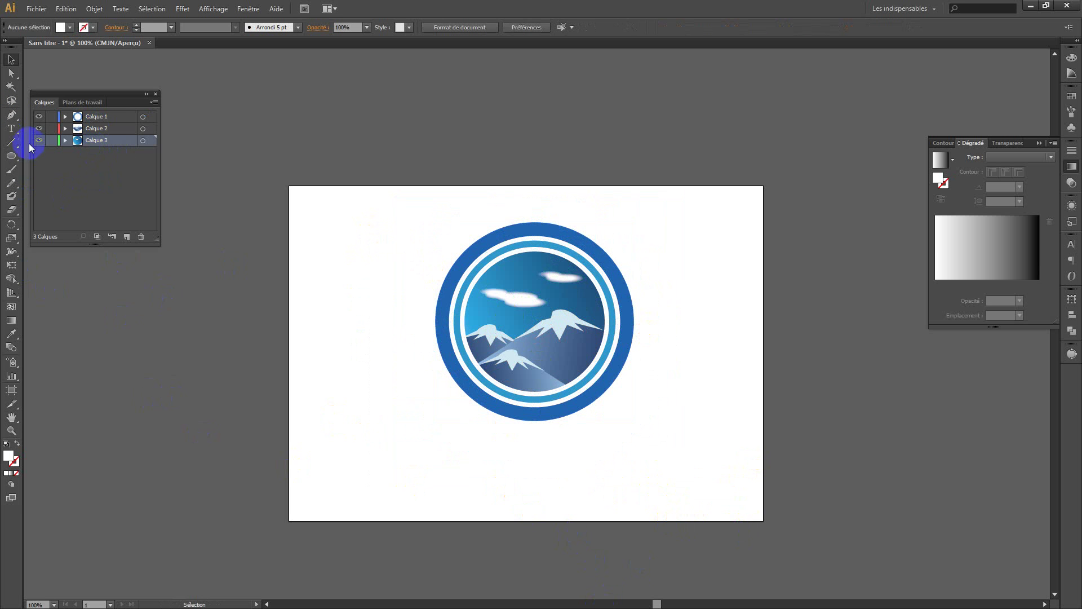
# - Draw a wide, flat ellipse about 170 x 34 mm below the badge and fill it with a medium blue
pyautogui.click(11, 157)
pyautogui.moveTo(399, 433); pyautogui.dragTo(671, 487)
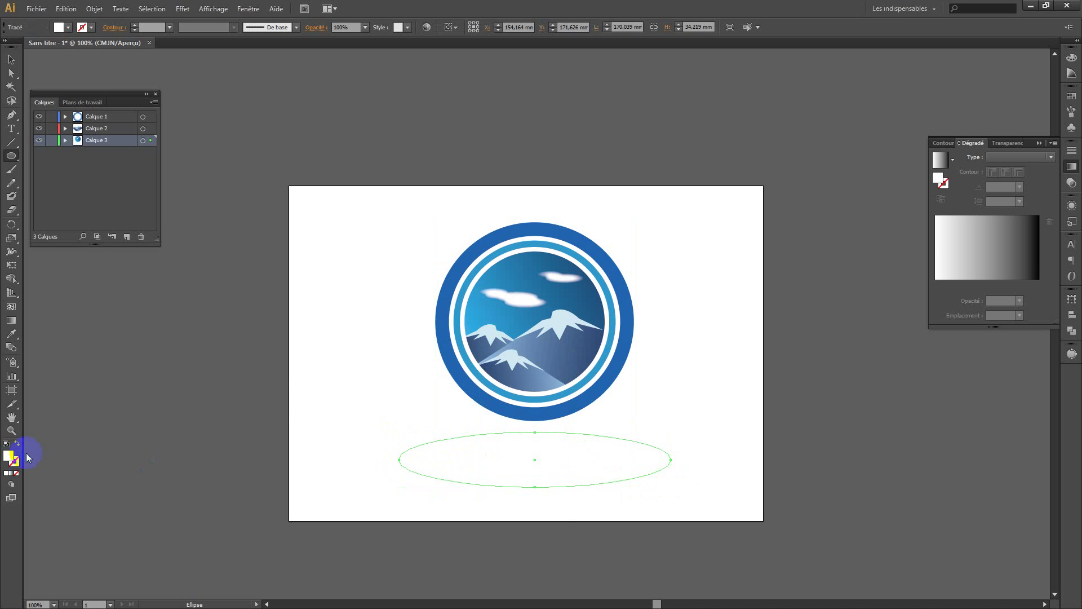
pyautogui.doubleClick(9, 458)
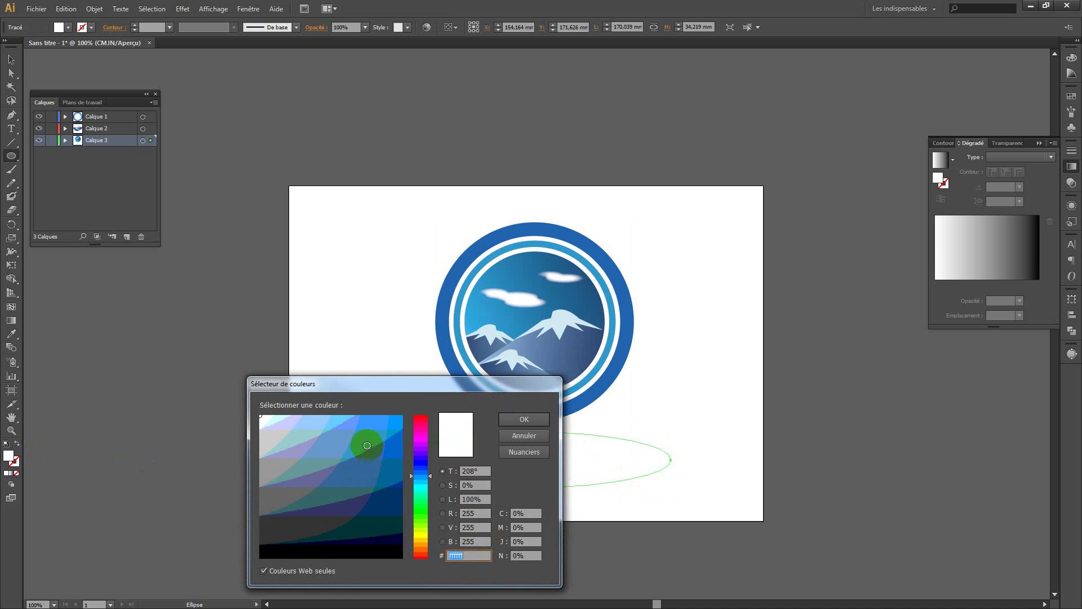
pyautogui.click(399, 419)
pyautogui.click(505, 424)
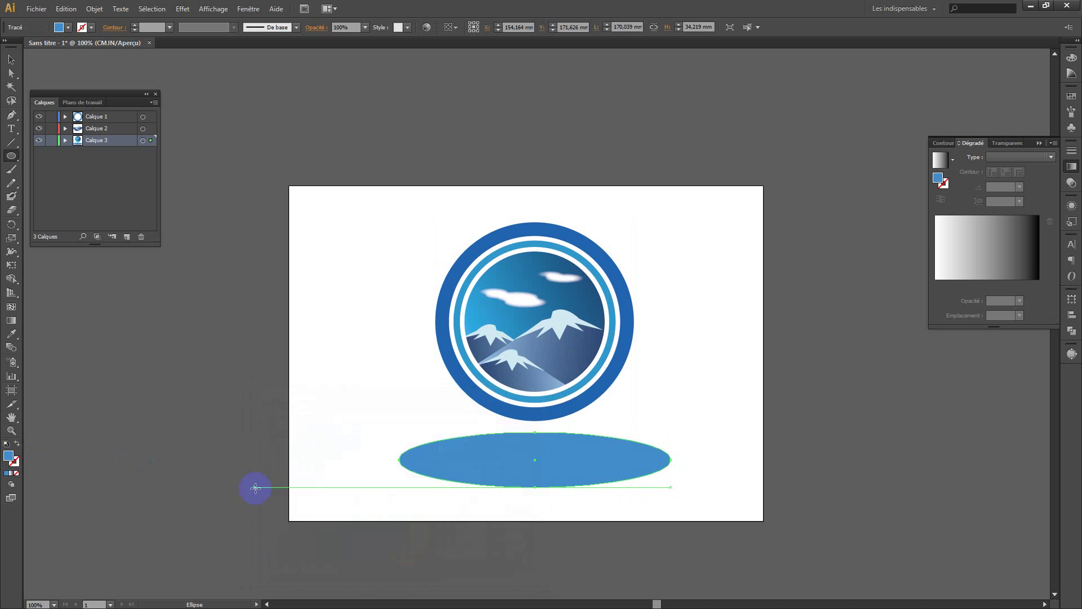
# - Duplicate the blue ellipse slightly lower and subtract the copy from the original to leave an arched band
pyautogui.click(11, 60)
pyautogui.click(538, 463)
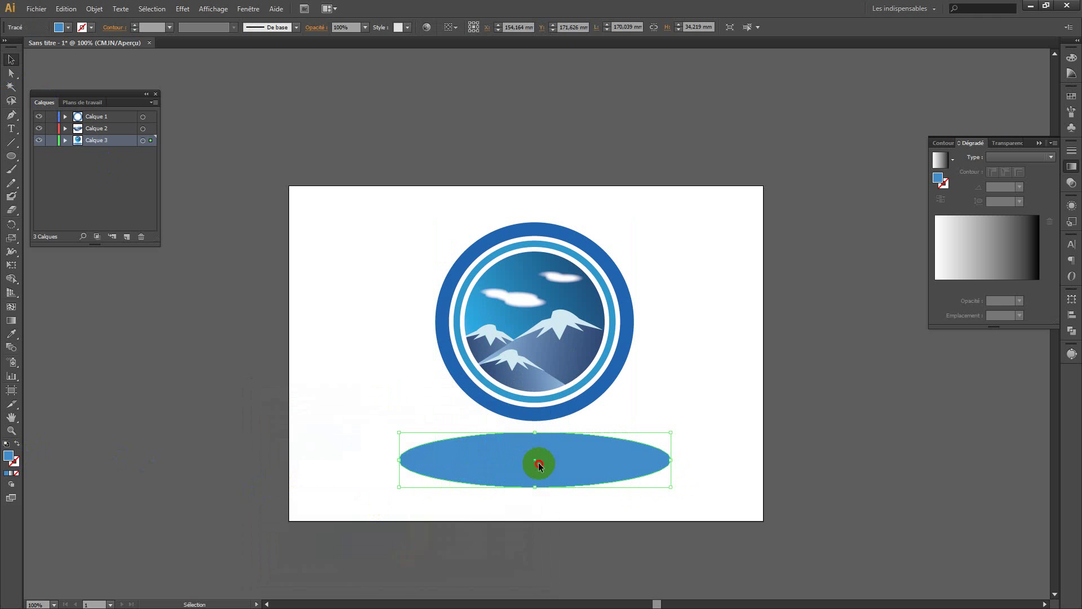
pyautogui.moveTo(550, 479)
pyautogui.mouseDown()
pyautogui.moveTo(551, 469)
pyautogui.moveTo(552, 492)
pyautogui.mouseUp()
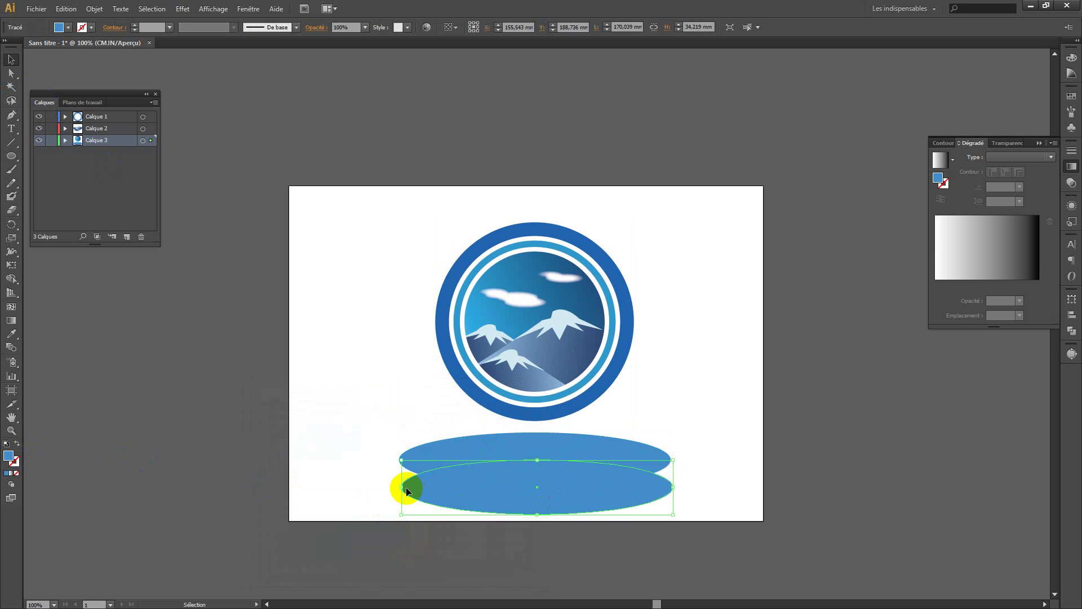
pyautogui.moveTo(677, 410); pyautogui.dragTo(591, 554)
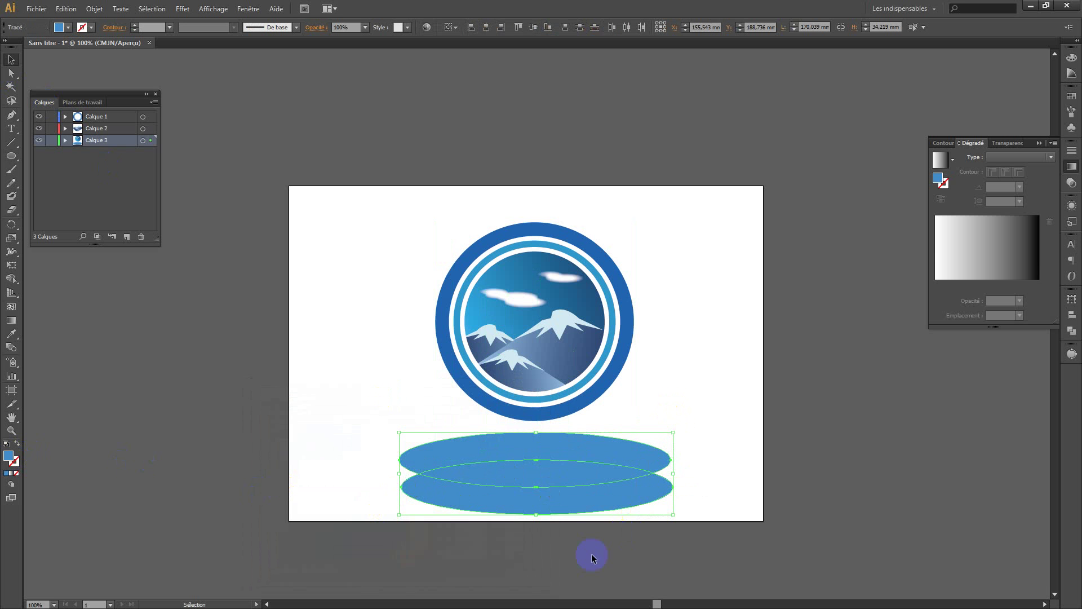
pyautogui.click(1072, 331)
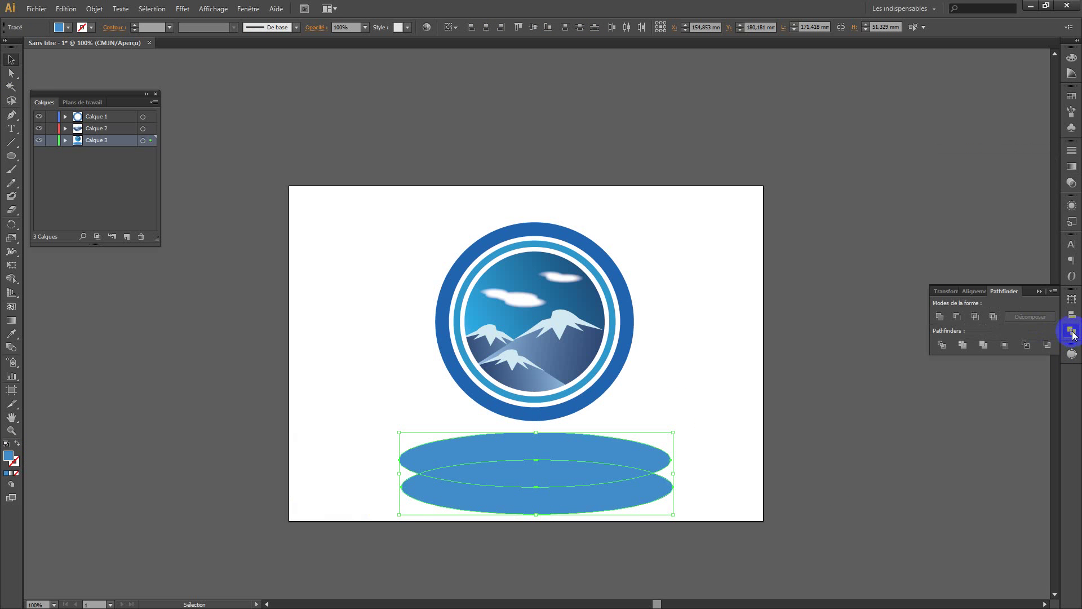
pyautogui.click(955, 318)
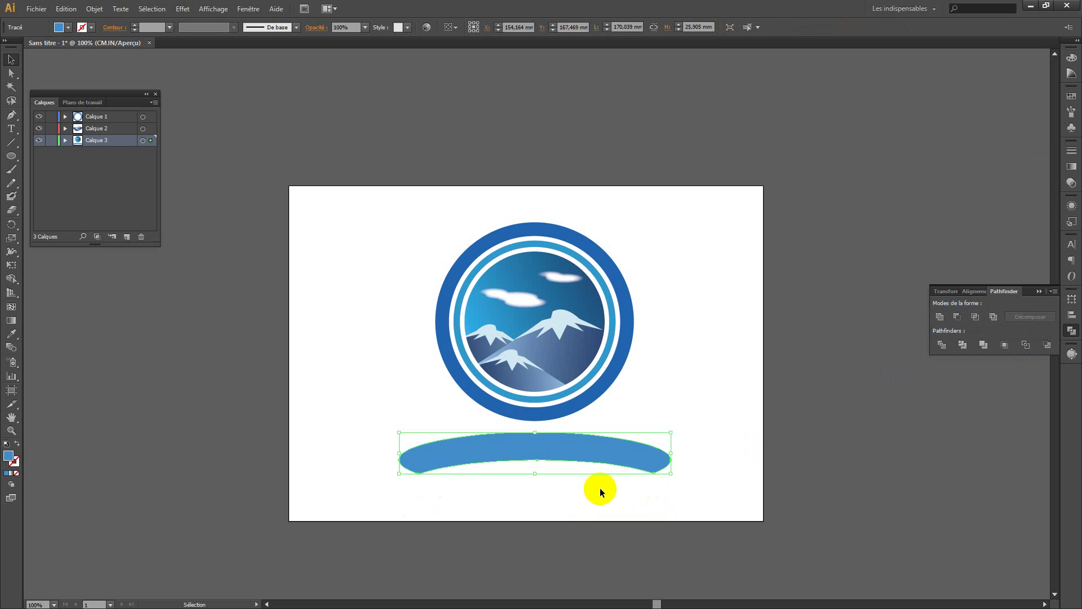
# - Create a new layer above all the others and move the arched band's path onto it
pyautogui.click(592, 495)
pyautogui.moveTo(529, 453)
pyautogui.mouseDown()
pyautogui.moveTo(527, 415)
pyautogui.moveTo(529, 458)
pyautogui.mouseUp()
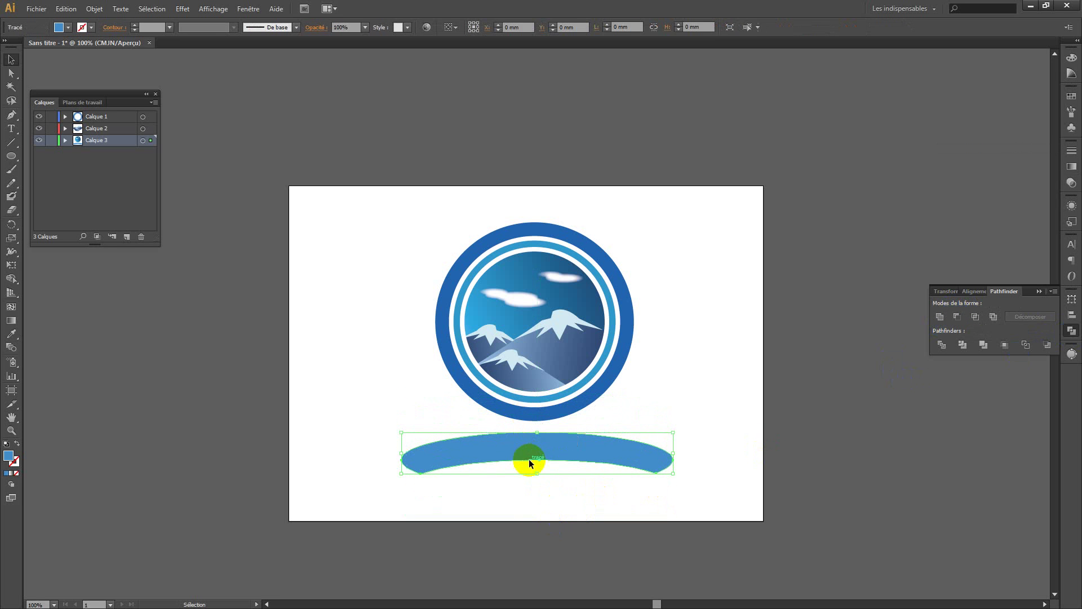
pyautogui.click(127, 236)
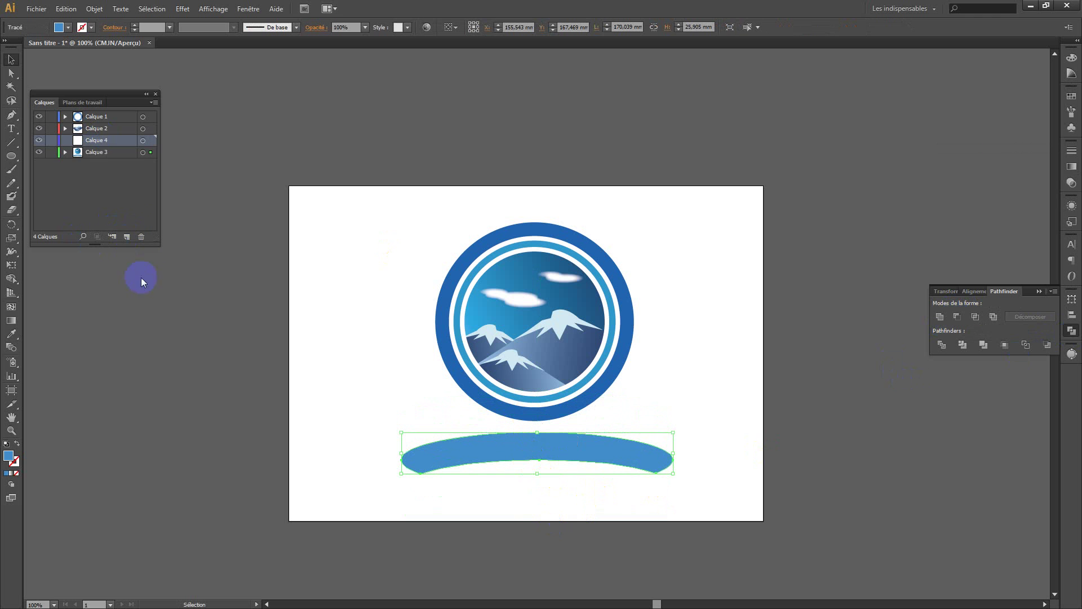
pyautogui.click(65, 152)
pyautogui.moveTo(107, 164); pyautogui.dragTo(107, 115)
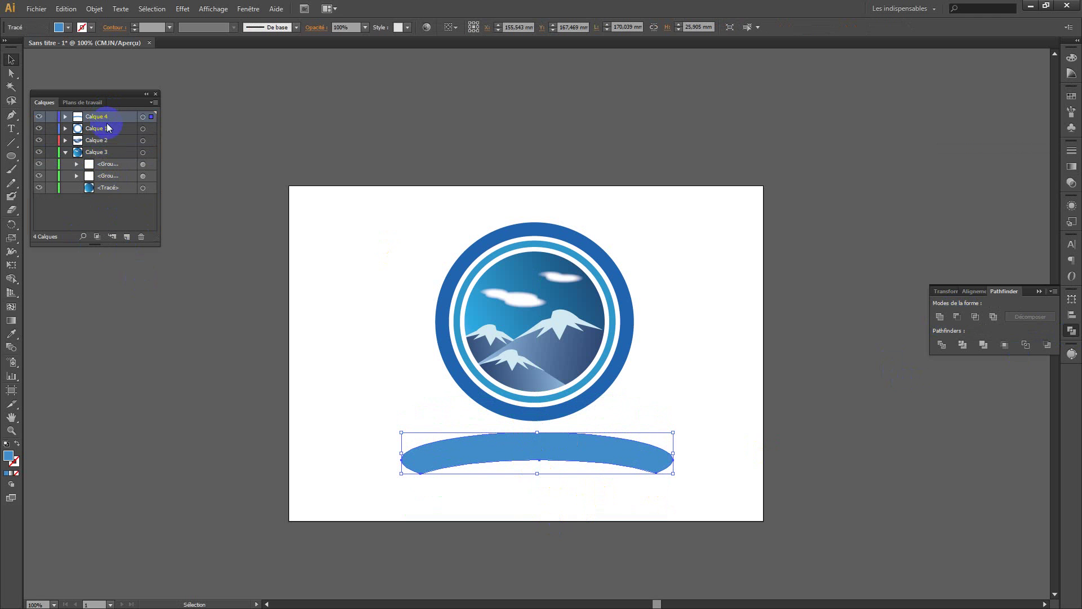
pyautogui.click(65, 153)
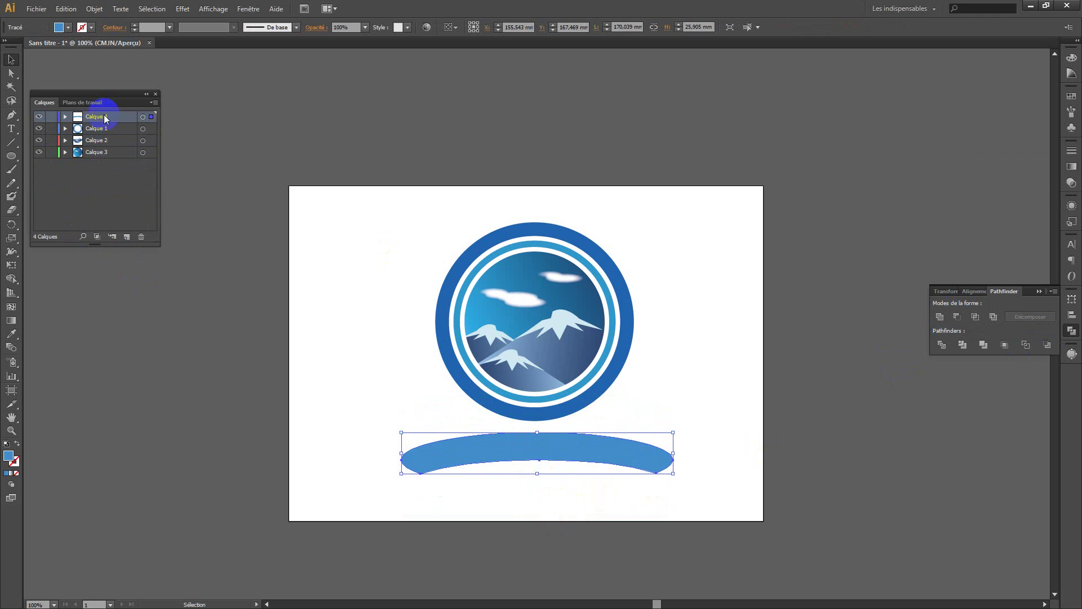
# - Move the arched band up over the badge's lower part and place a duplicate of it below the badge
pyautogui.moveTo(543, 450); pyautogui.dragTo(543, 397)
pyautogui.click(546, 461)
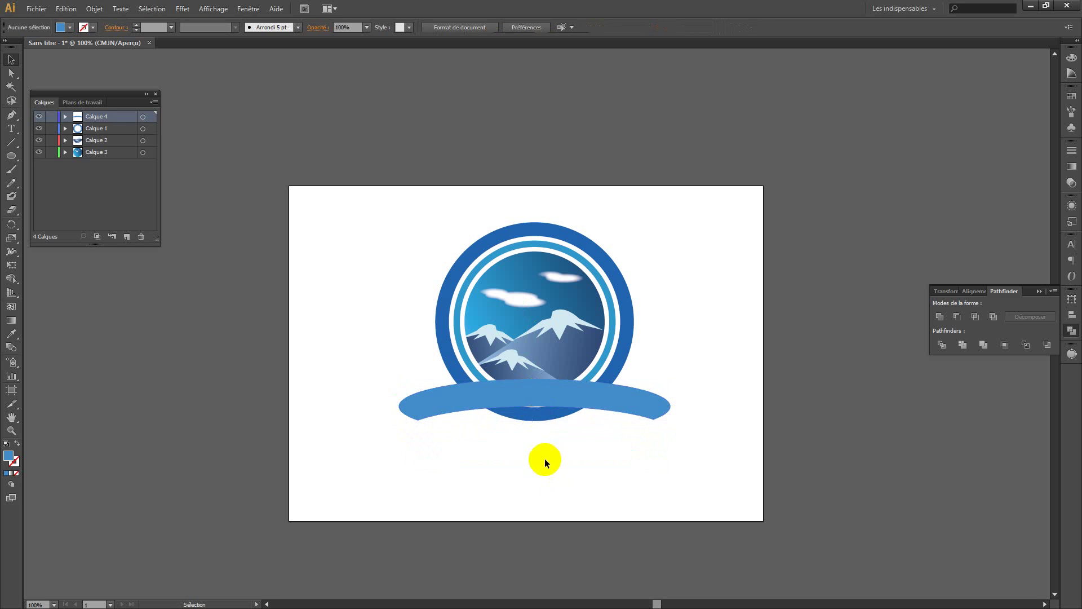
pyautogui.click(560, 398)
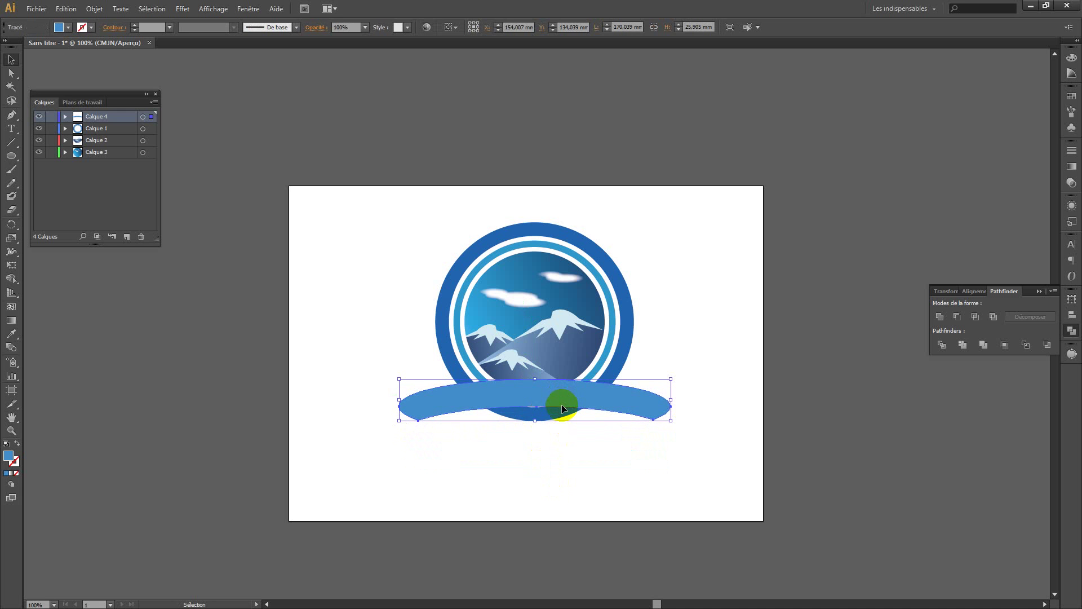
pyautogui.moveTo(561, 404); pyautogui.dragTo(563, 473)
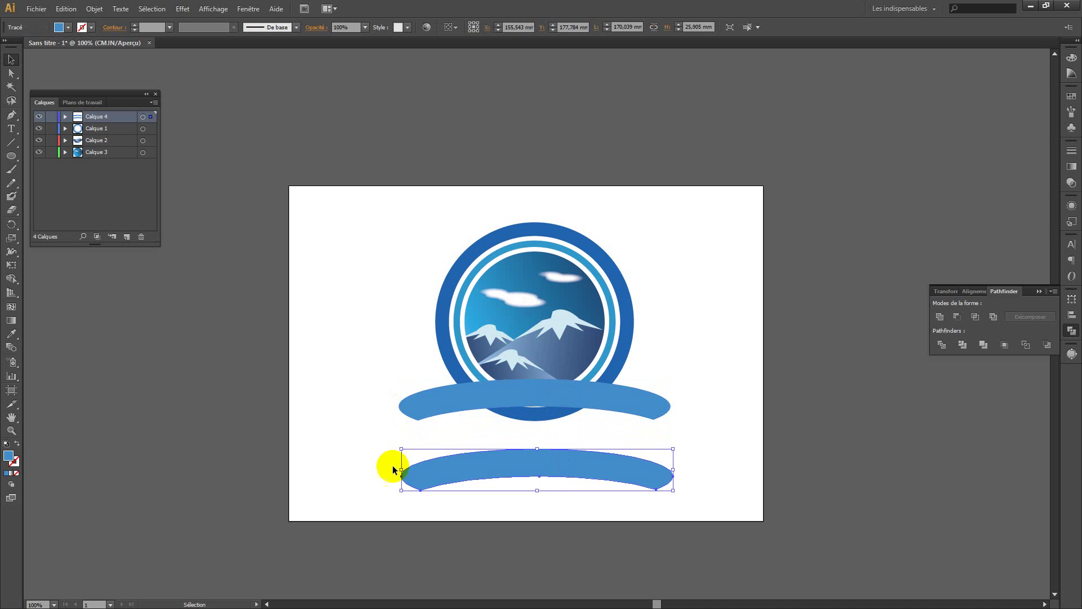
pyautogui.click(209, 480)
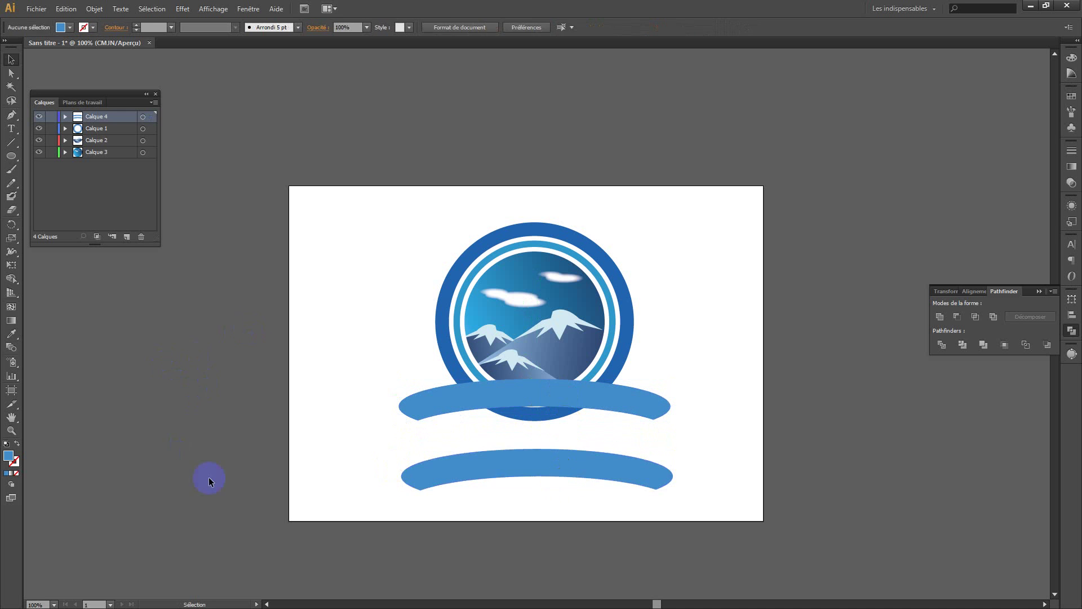
# - Draw a rectangle about 152 x 41 mm over the lower band copy and subtract it, keeping only the band's left end
pyautogui.click(11, 156)
pyautogui.moveTo(12, 155); pyautogui.dragTo(76, 159)
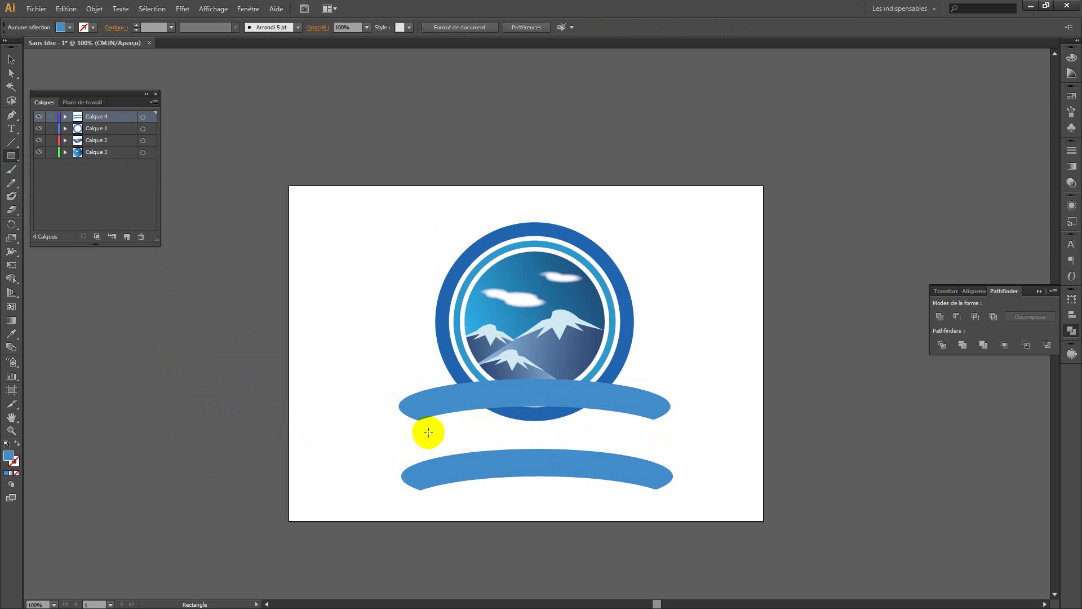
pyautogui.moveTo(446, 437); pyautogui.dragTo(688, 503)
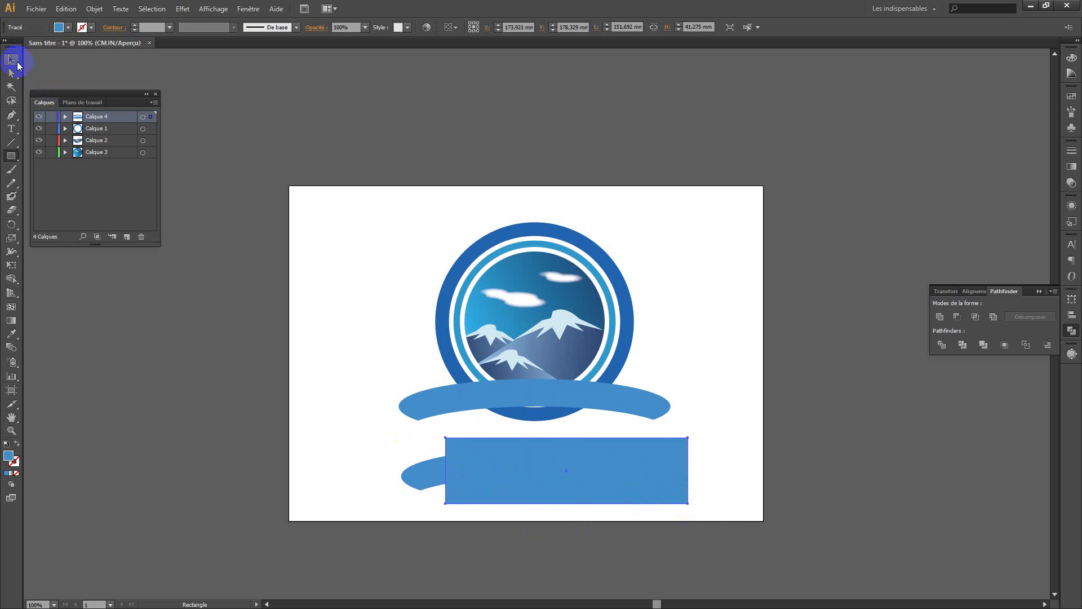
pyautogui.click(12, 59)
pyautogui.moveTo(420, 437); pyautogui.dragTo(515, 512)
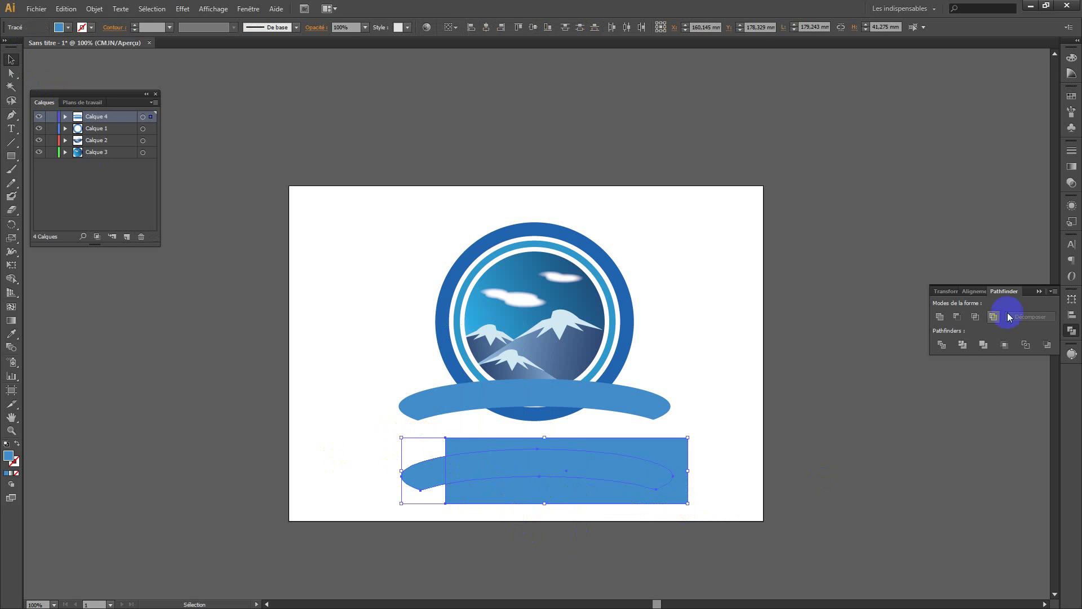
pyautogui.click(956, 316)
pyautogui.click(496, 499)
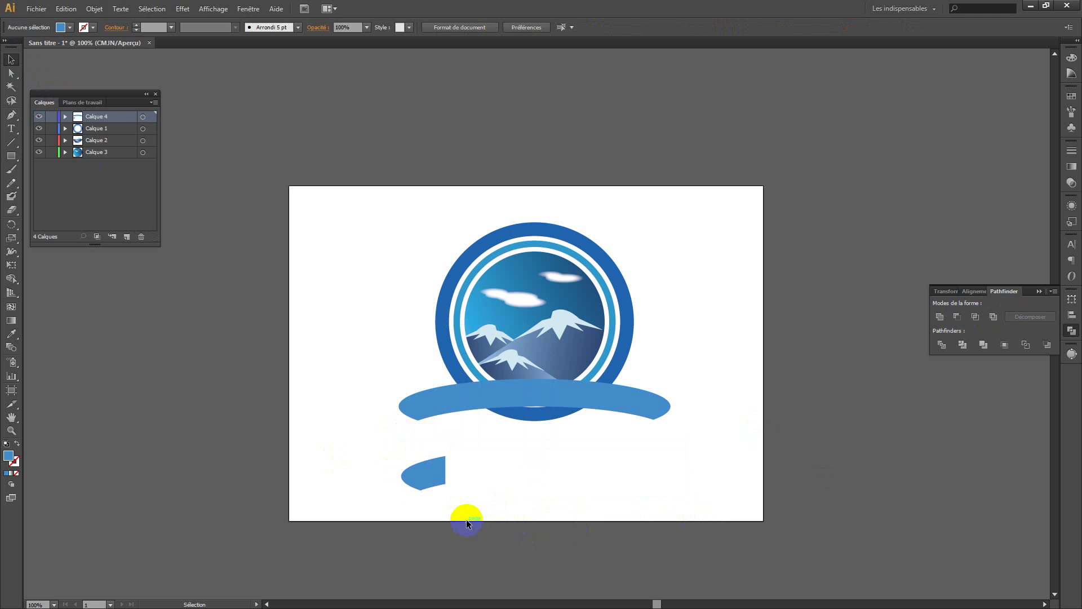
# - Place the cut piece under the band's left end and add a copy, mirrored on the vertical axis, under its right end
pyautogui.moveTo(427, 489); pyautogui.dragTo(406, 441)
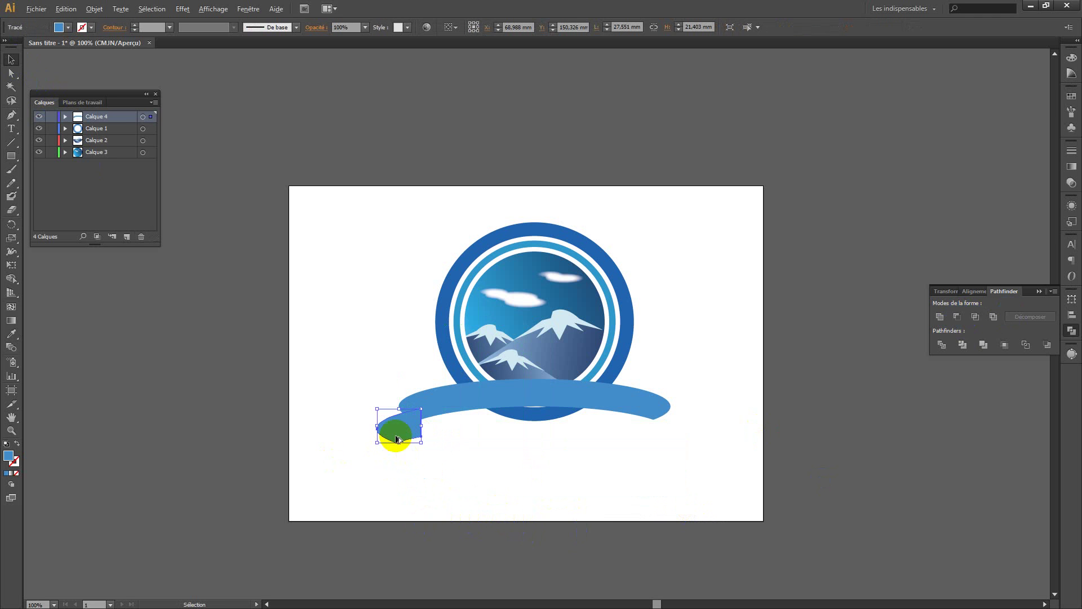
pyautogui.moveTo(401, 431); pyautogui.dragTo(635, 435)
pyautogui.rightClick(635, 435)
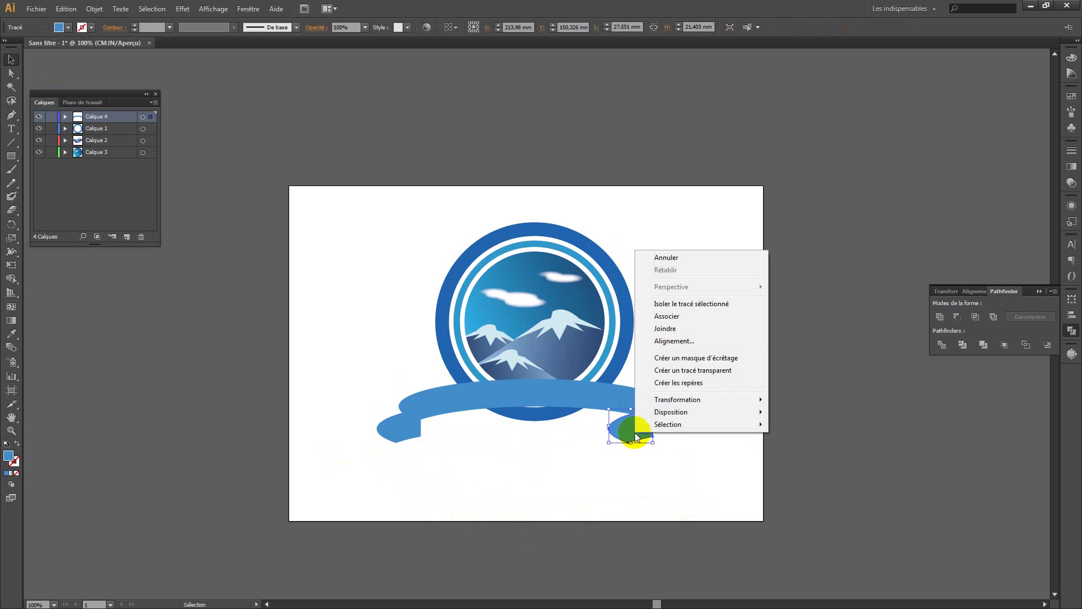
pyautogui.moveTo(691, 399)
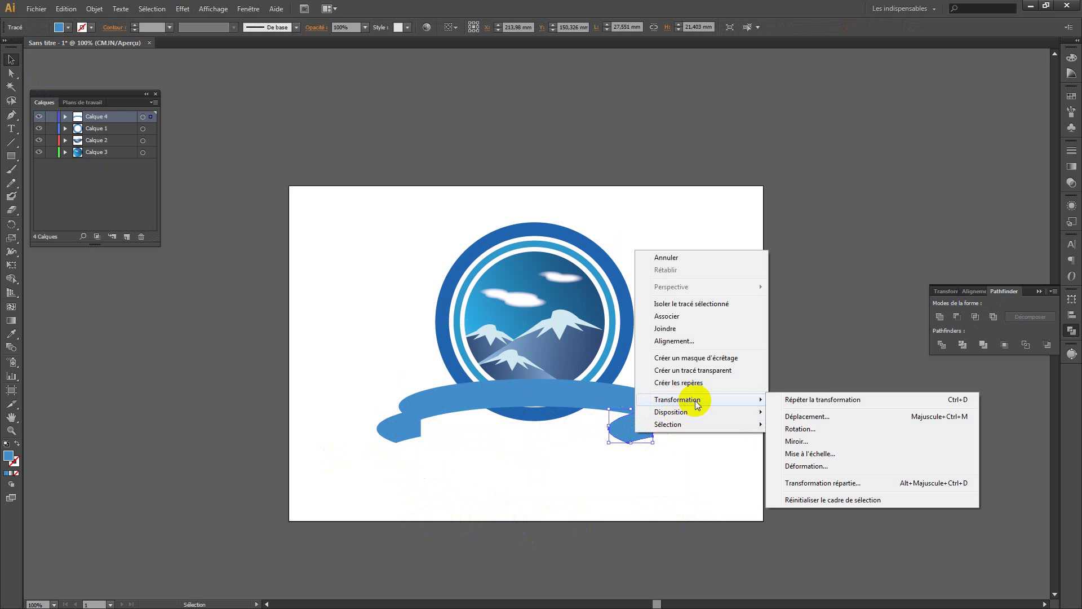
pyautogui.click(814, 442)
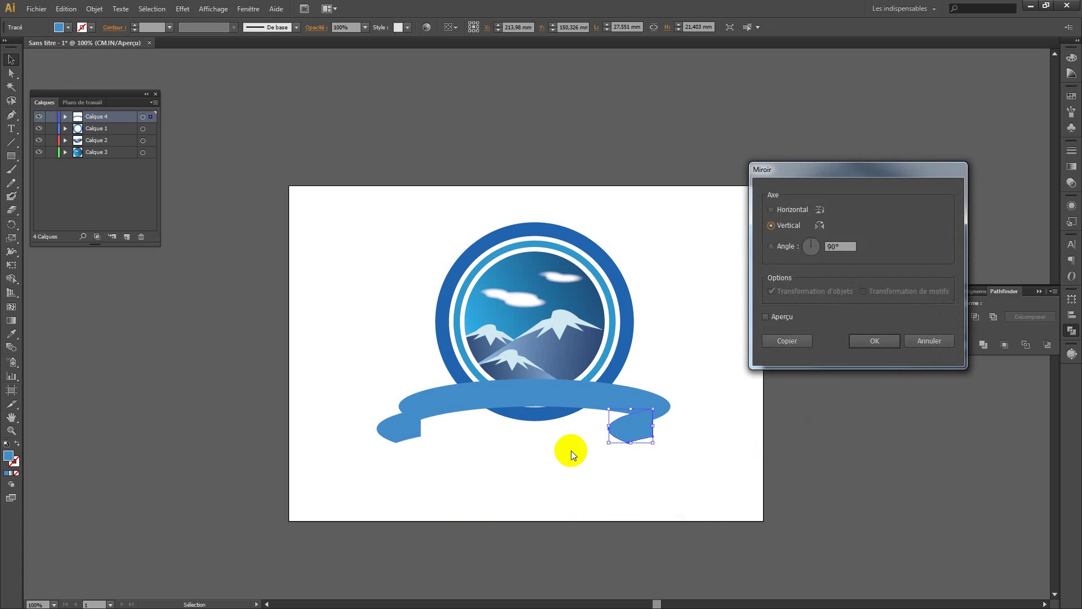
pyautogui.click(882, 341)
pyautogui.moveTo(630, 435); pyautogui.dragTo(662, 428)
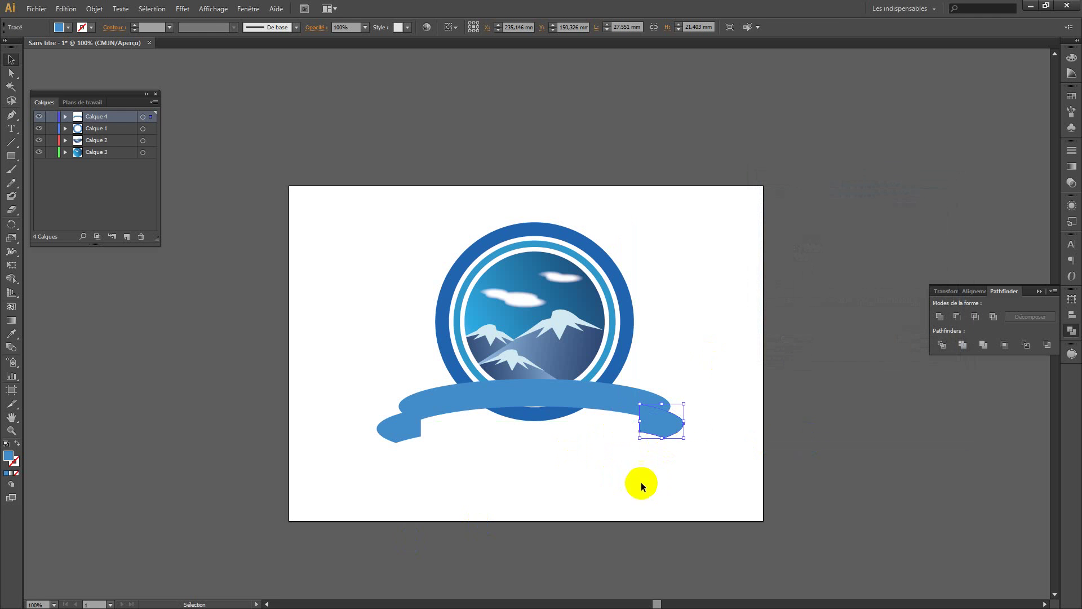
pyautogui.click(637, 488)
pyautogui.click(661, 435)
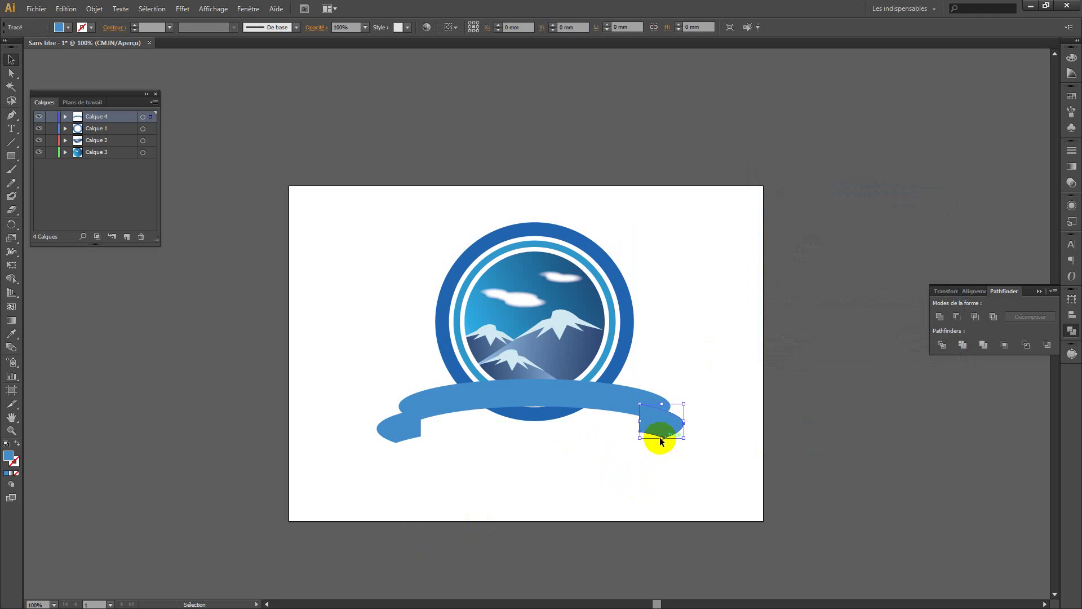
pyautogui.keyDown('shift'); pyautogui.click(408, 436); pyautogui.keyUp('shift')
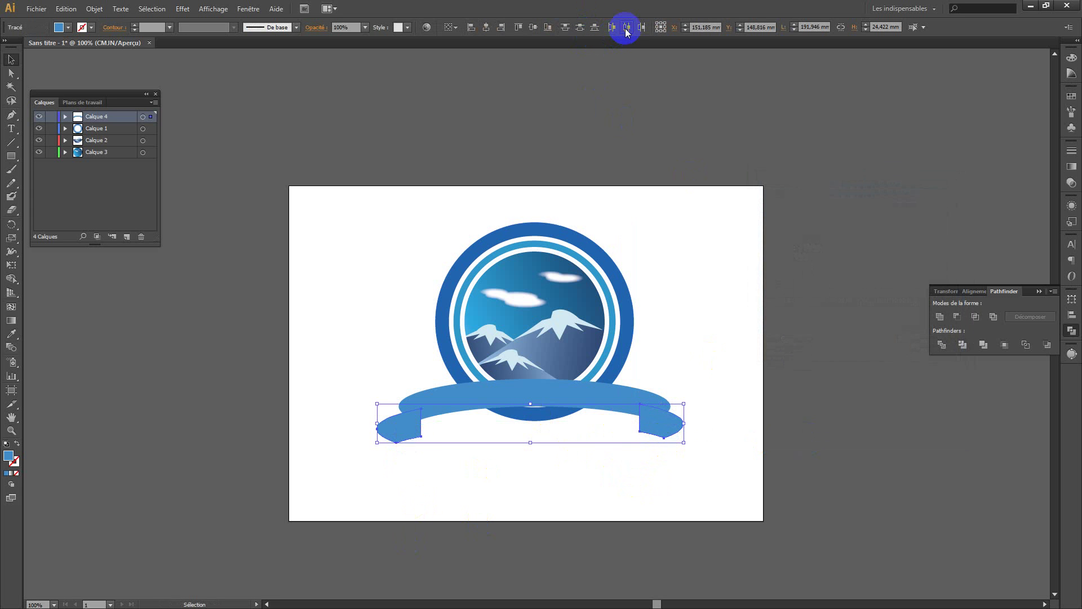
pyautogui.click(611, 486)
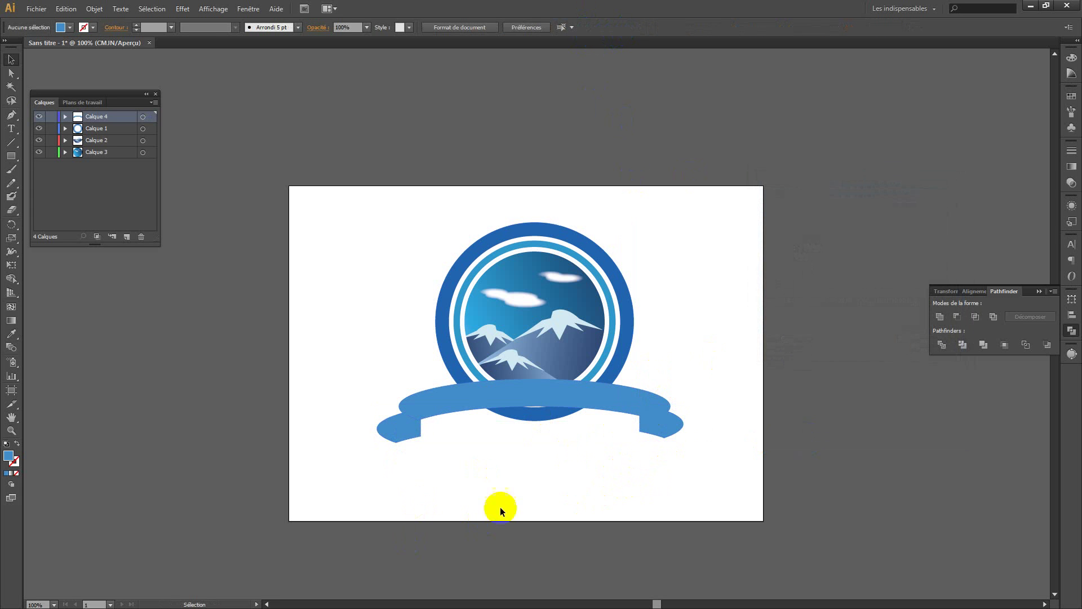
# - Reorder the paths in the ribbon's layer so that both tail pieces sit behind the arched band
pyautogui.click(65, 117)
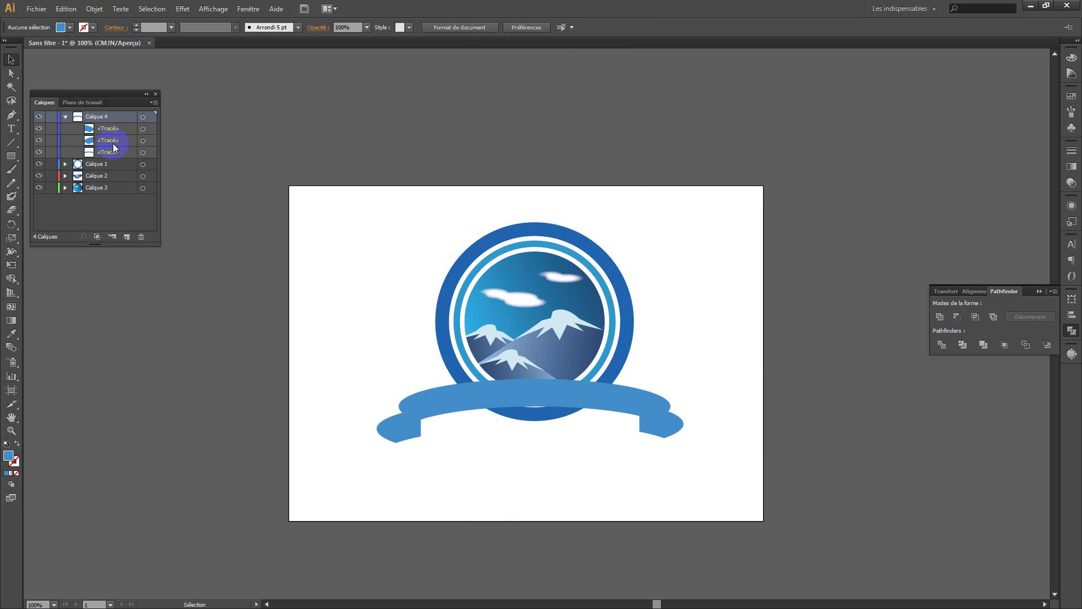
pyautogui.moveTo(115, 144)
pyautogui.mouseDown()
pyautogui.moveTo(107, 164)
pyautogui.moveTo(120, 145)
pyautogui.mouseUp()
pyautogui.click(126, 128)
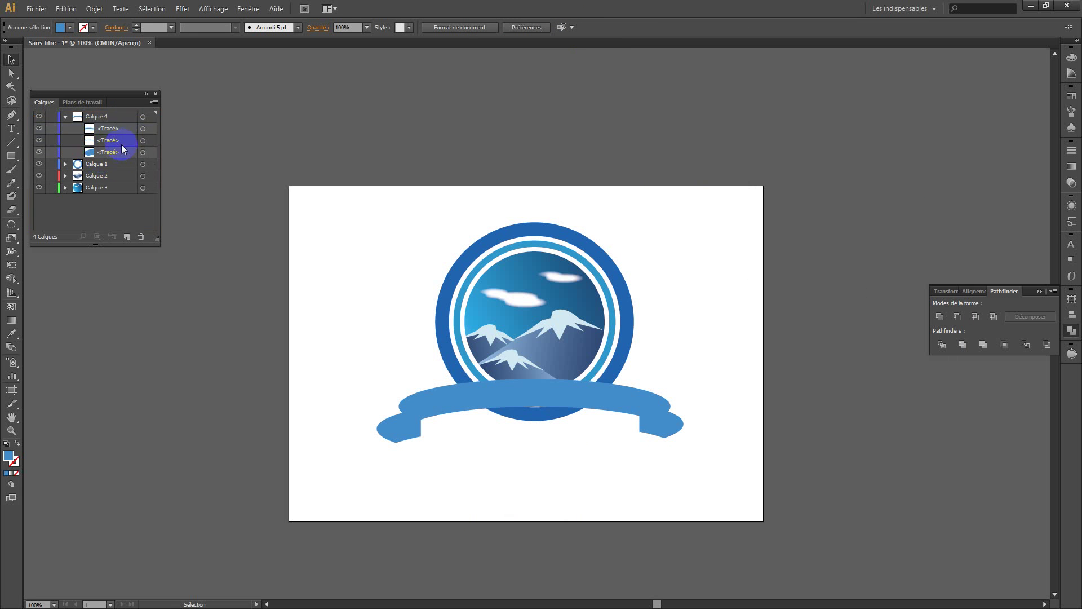
# - Fill the left ribbon tail with the light blue #99CCFF
pyautogui.click(391, 430)
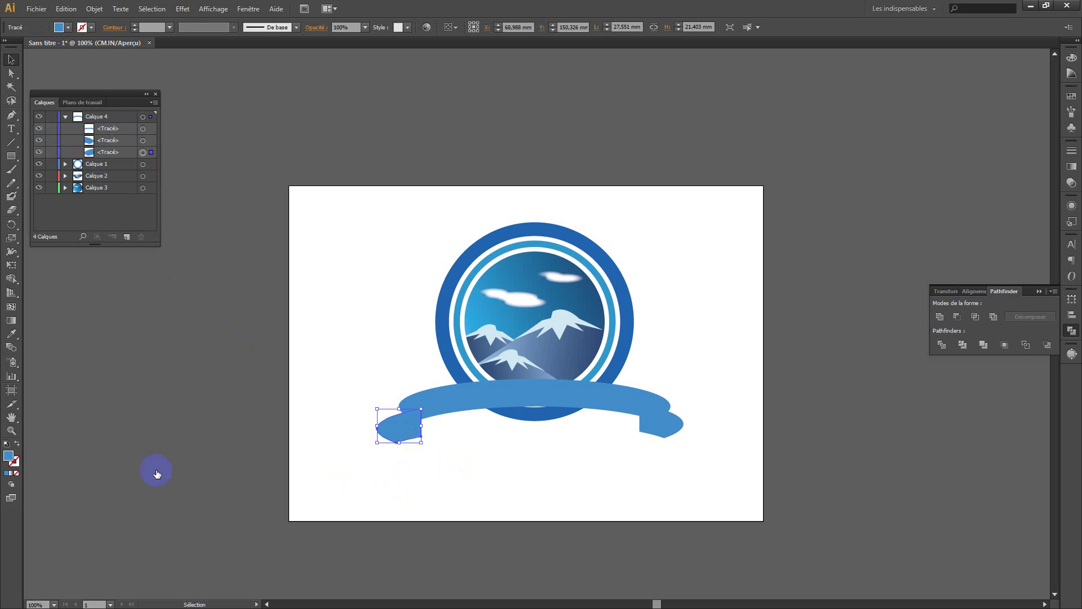
pyautogui.doubleClick(9, 456)
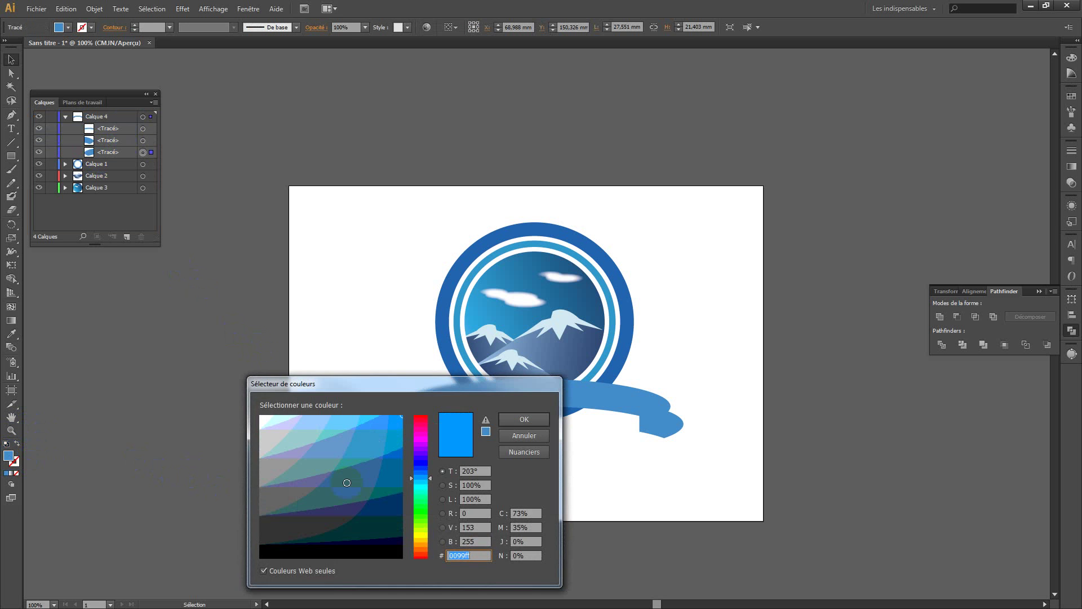
pyautogui.moveTo(293, 448); pyautogui.dragTo(307, 426)
pyautogui.click(524, 420)
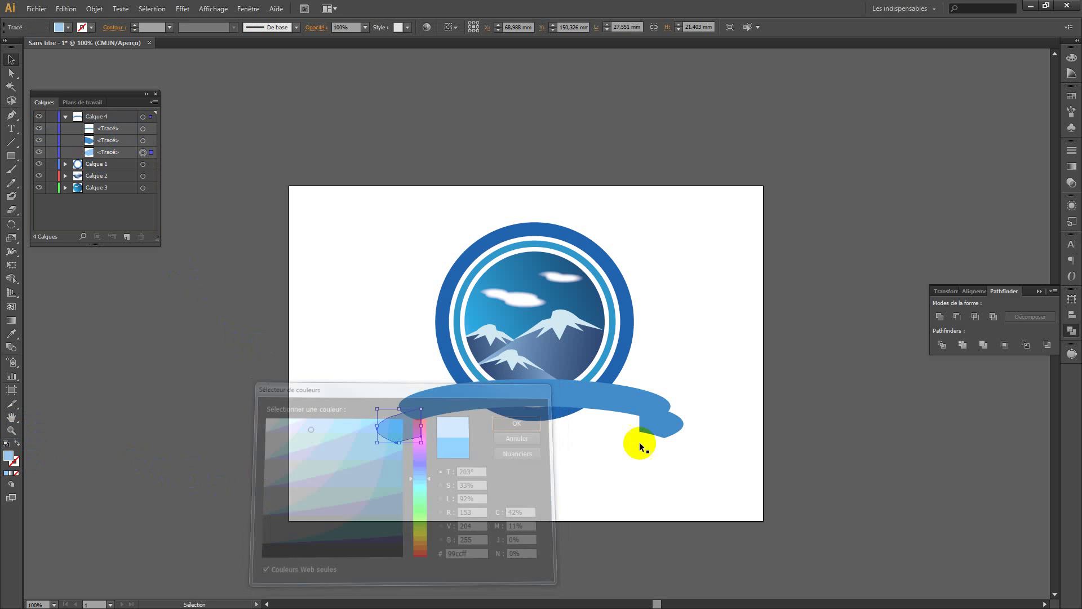
# - Copy the left tail's light blue fill onto the right ribbon tail and deselect it
pyautogui.click(670, 430)
pyautogui.press('i')
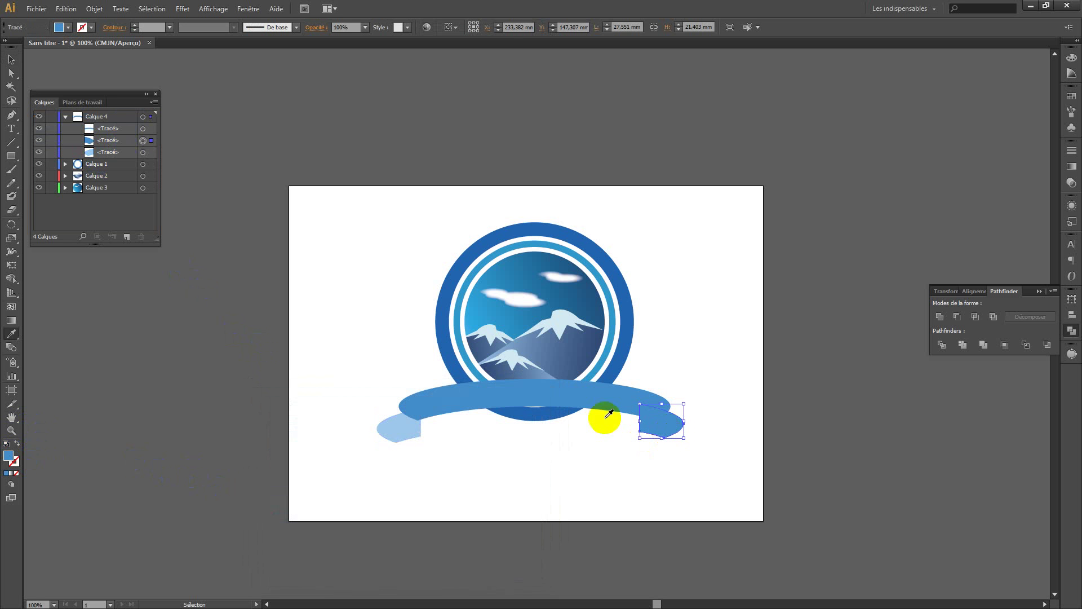
pyautogui.click(407, 433)
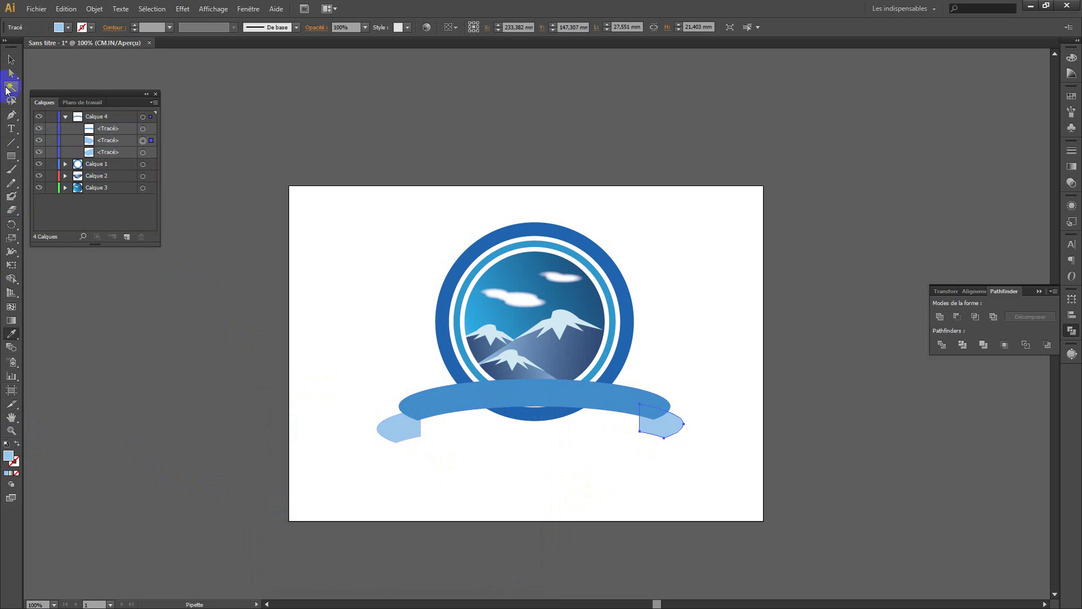
pyautogui.click(11, 59)
pyautogui.click(476, 520)
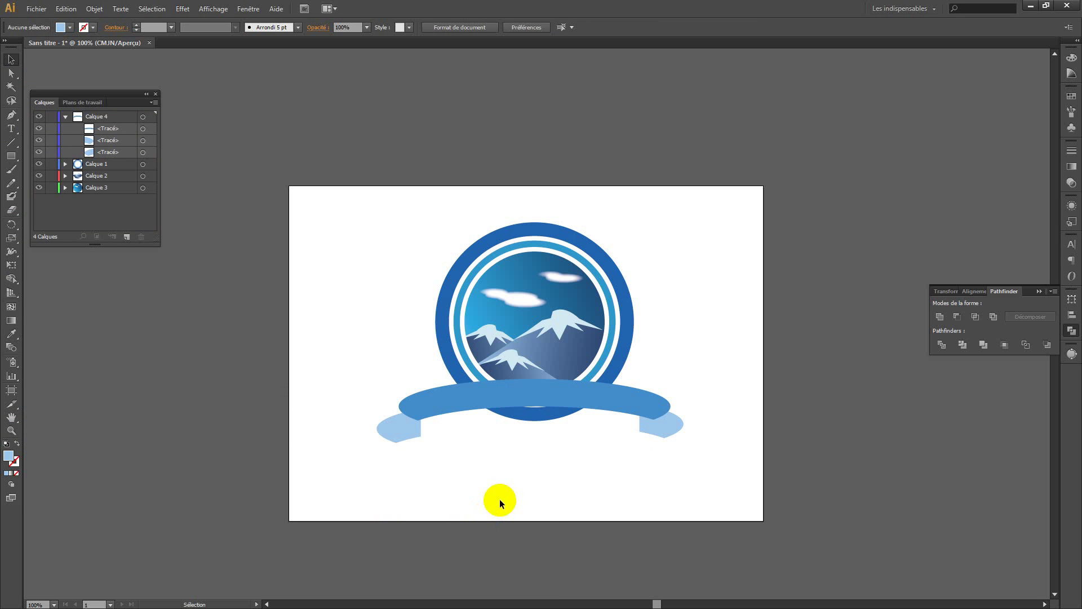
# - Shift the left ribbon tail about 9 mm inward so it tucks further under the arched band
pyautogui.moveTo(407, 432); pyautogui.dragTo(417, 429)
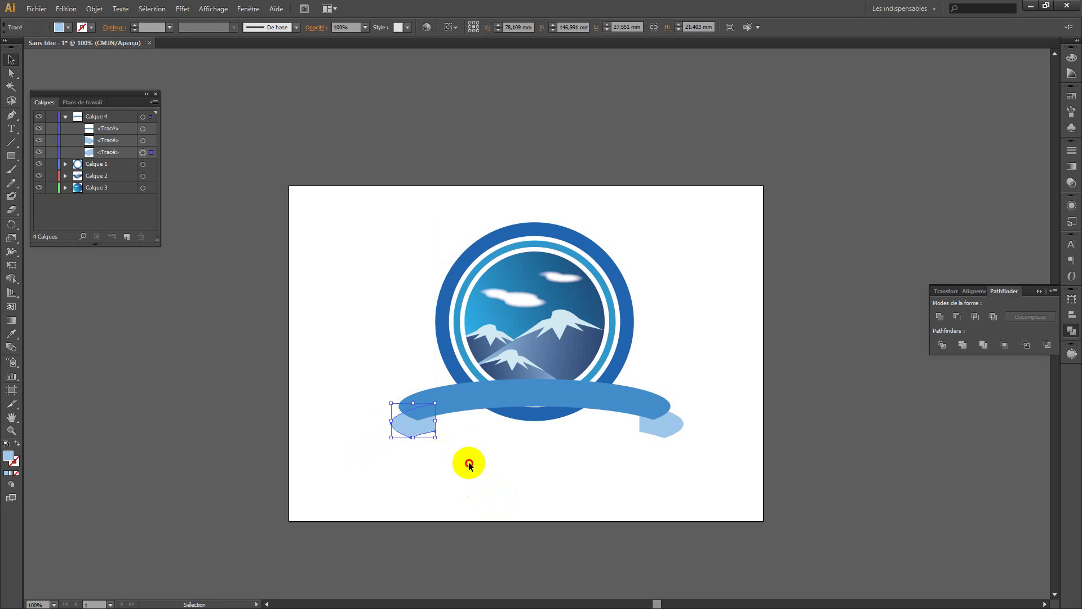
pyautogui.click(468, 460)
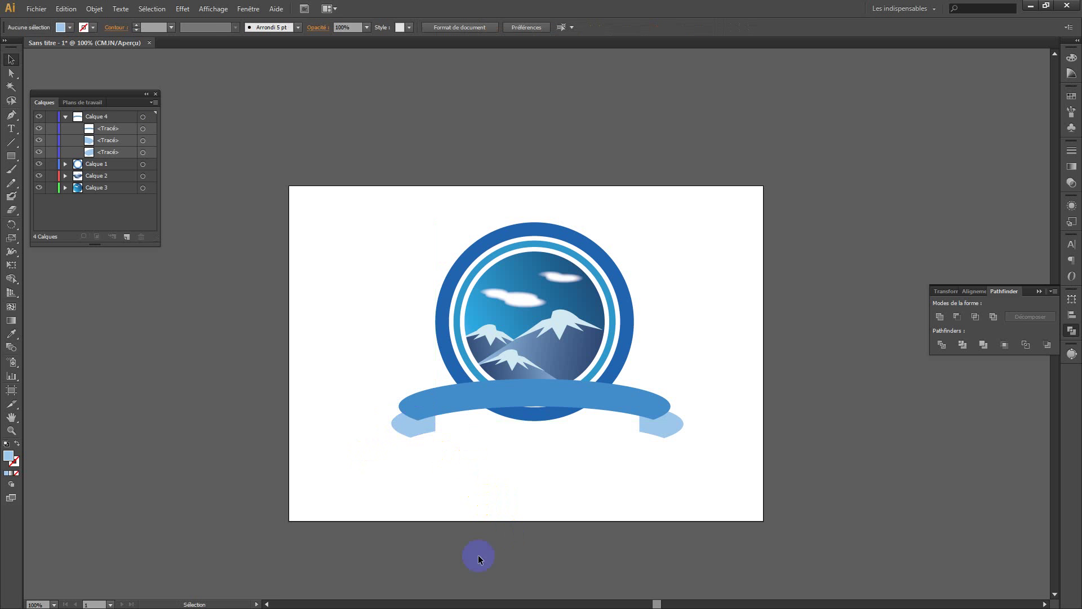
# - Try to align both tails and the arched band on their horizontal centres, and undo the alignment
pyautogui.click(666, 427)
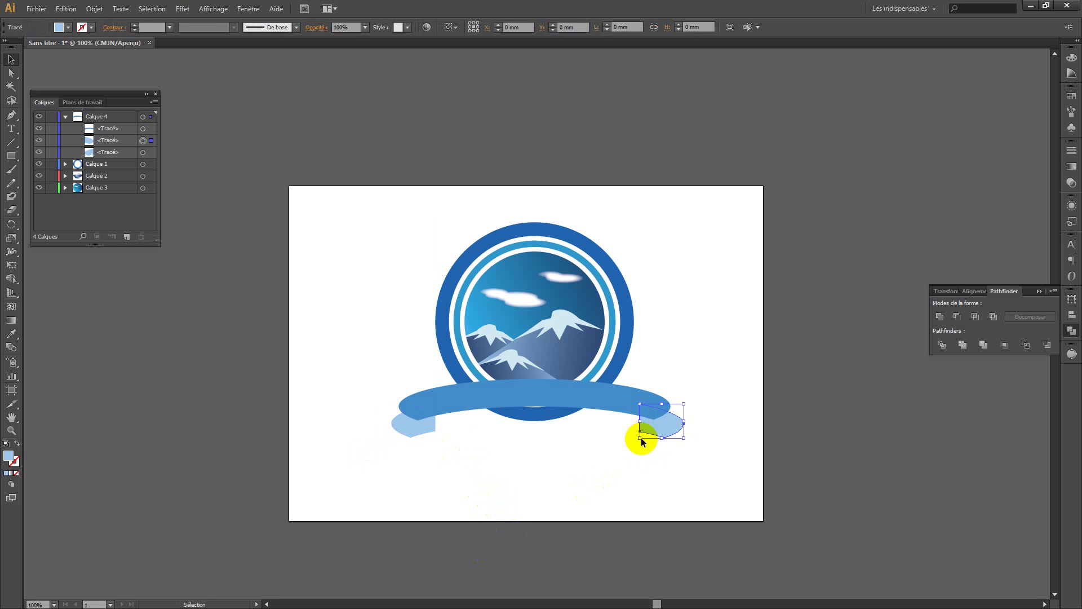
pyautogui.keyDown('shift'); pyautogui.click(434, 428); pyautogui.keyUp('shift')
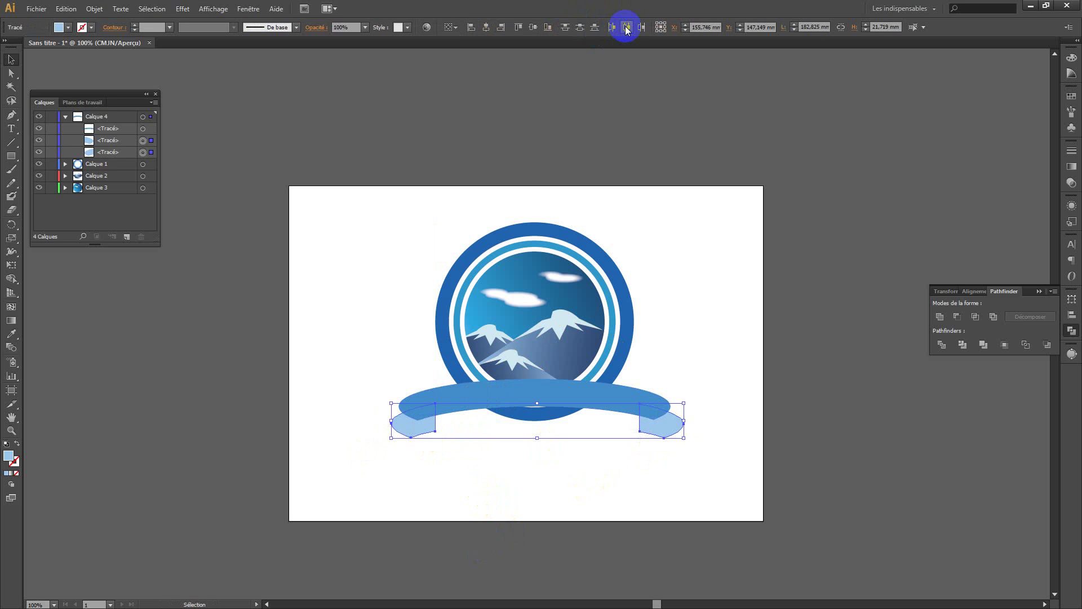
pyautogui.keyDown('shift'); pyautogui.click(550, 396); pyautogui.keyUp('shift')
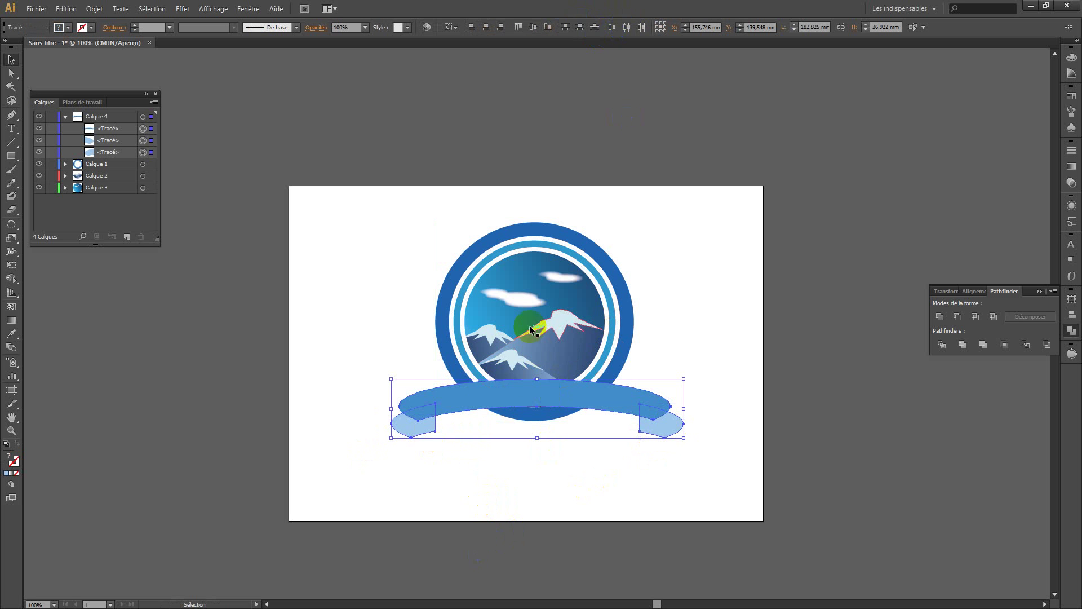
pyautogui.click(487, 28)
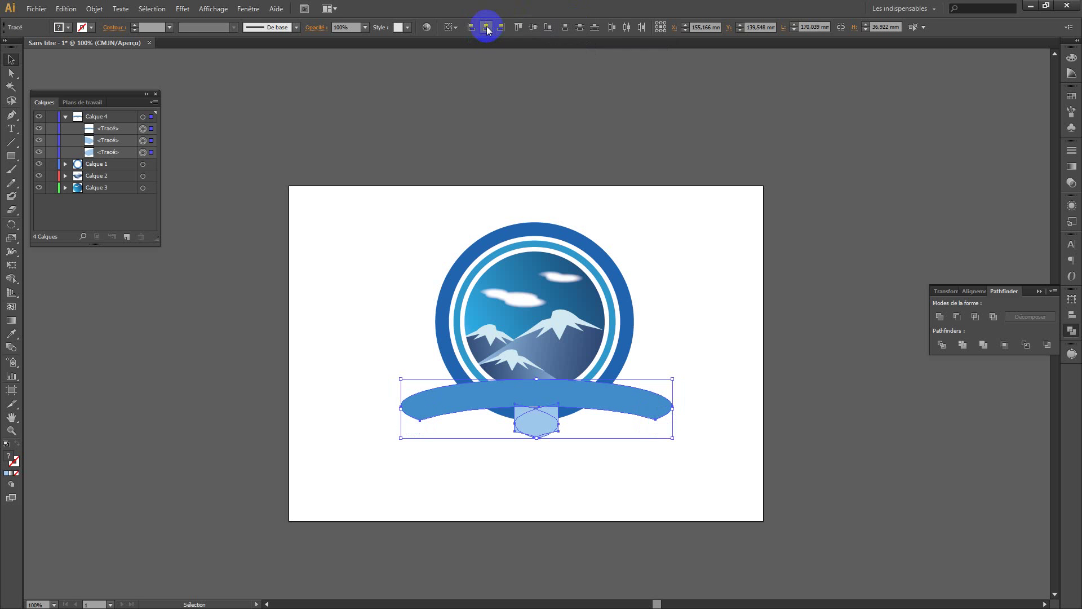
pyautogui.hotkey('ctrl', 'z')
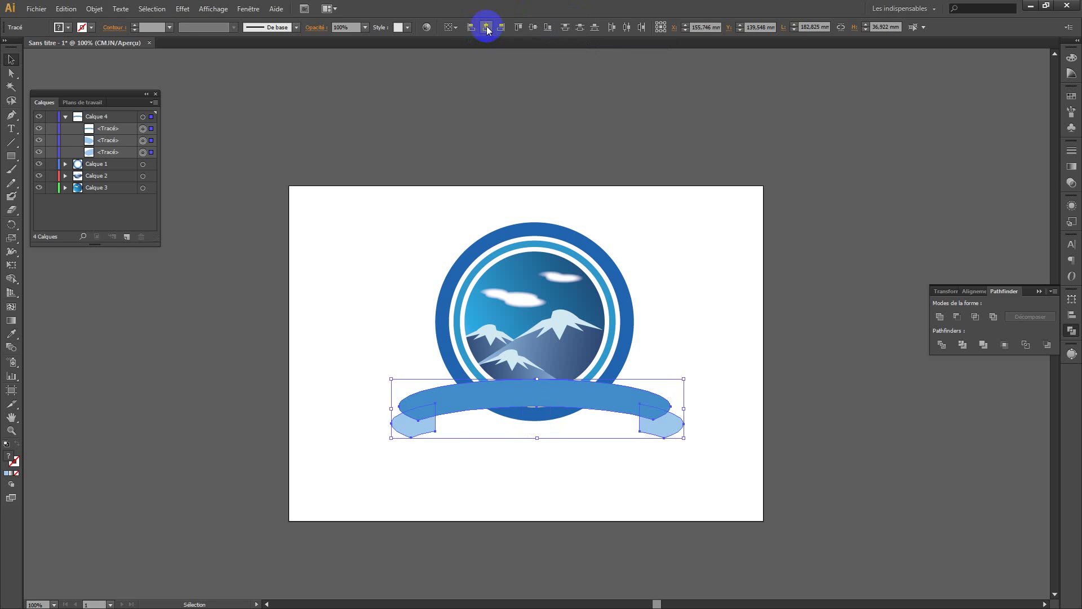
pyautogui.click(512, 463)
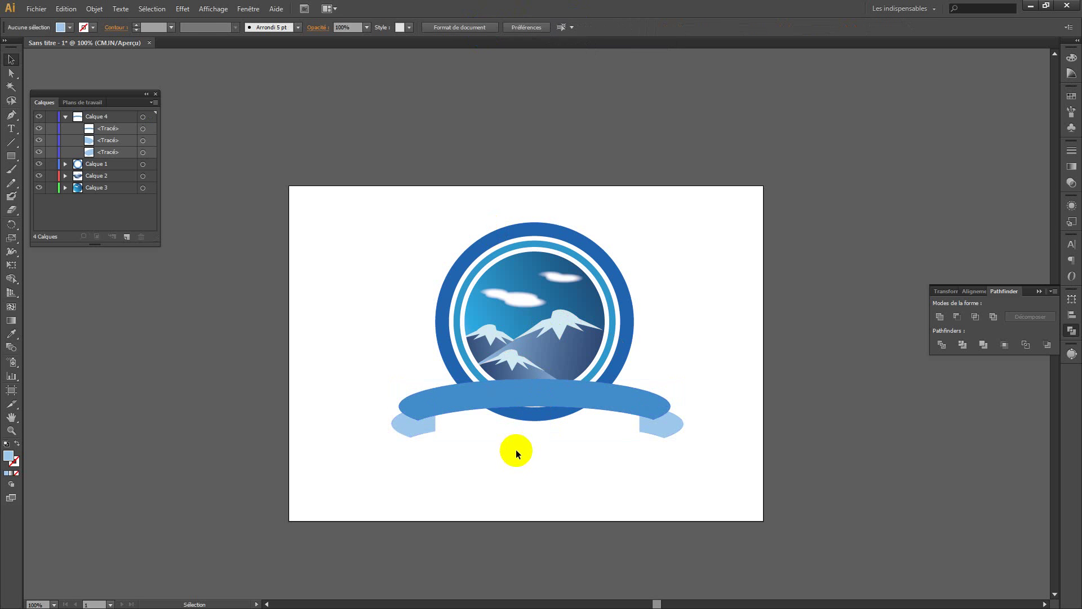
# - Draw a closed fold triangle about 11 x 14 mm with the Pen tool between the band's left lower corner and the left tail's inner edge
pyautogui.hotkey('ctrl', '+')
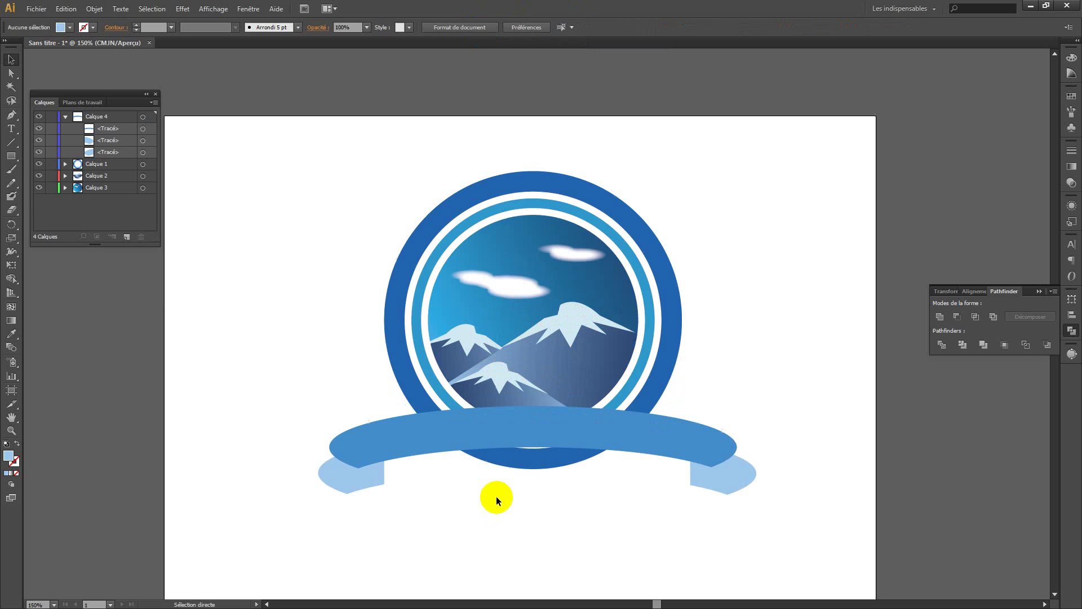
pyautogui.hotkey('ctrl', '+')
pyautogui.hotkey('ctrl', '+')
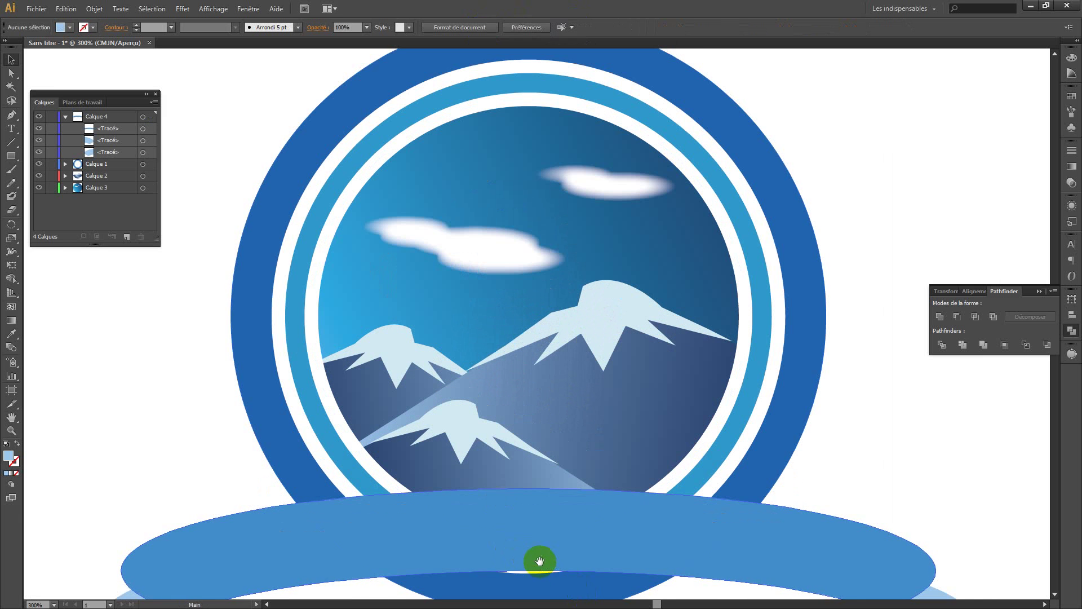
pyautogui.moveTo(539, 561); pyautogui.dragTo(549, 339)
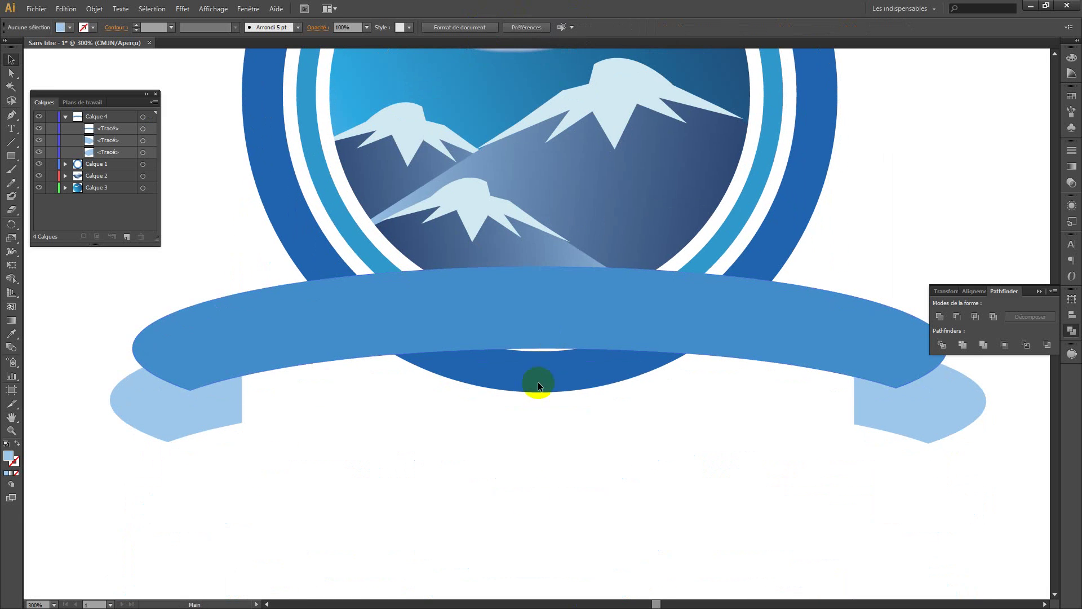
pyautogui.click(11, 115)
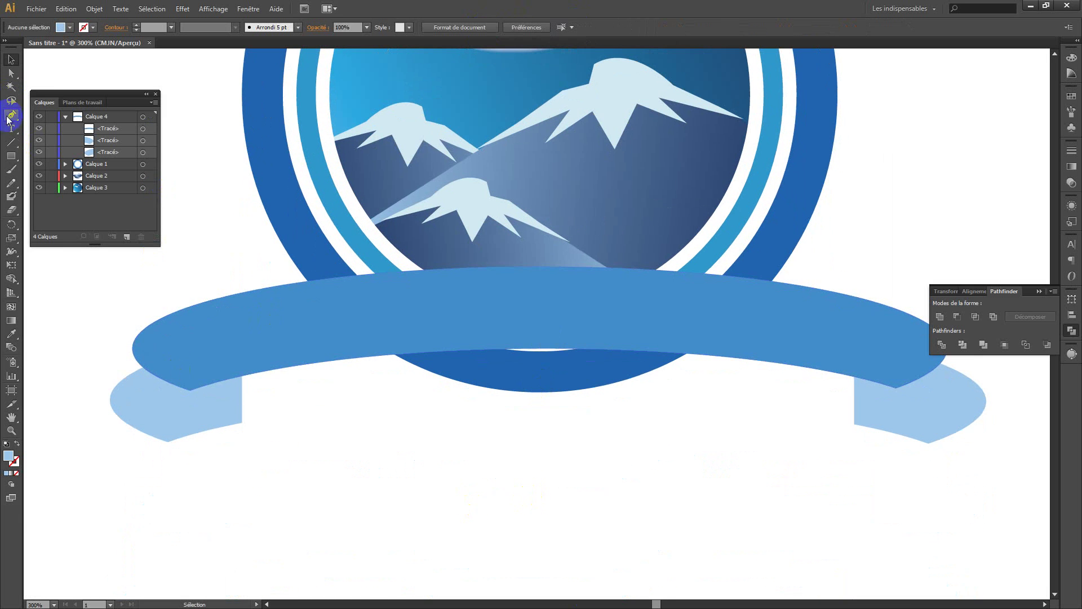
pyautogui.click(190, 390)
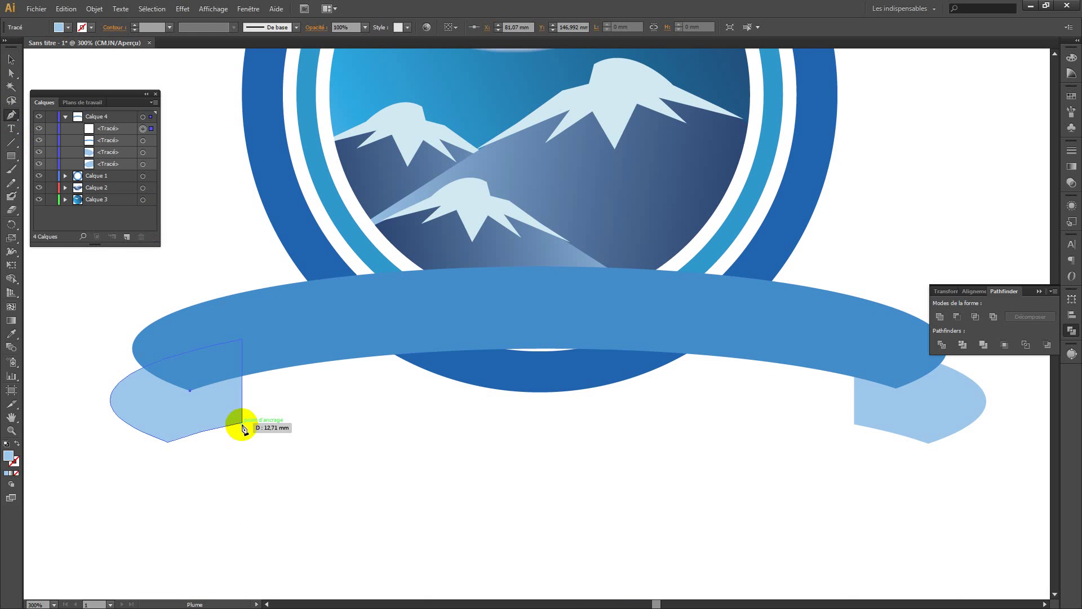
pyautogui.click(242, 423)
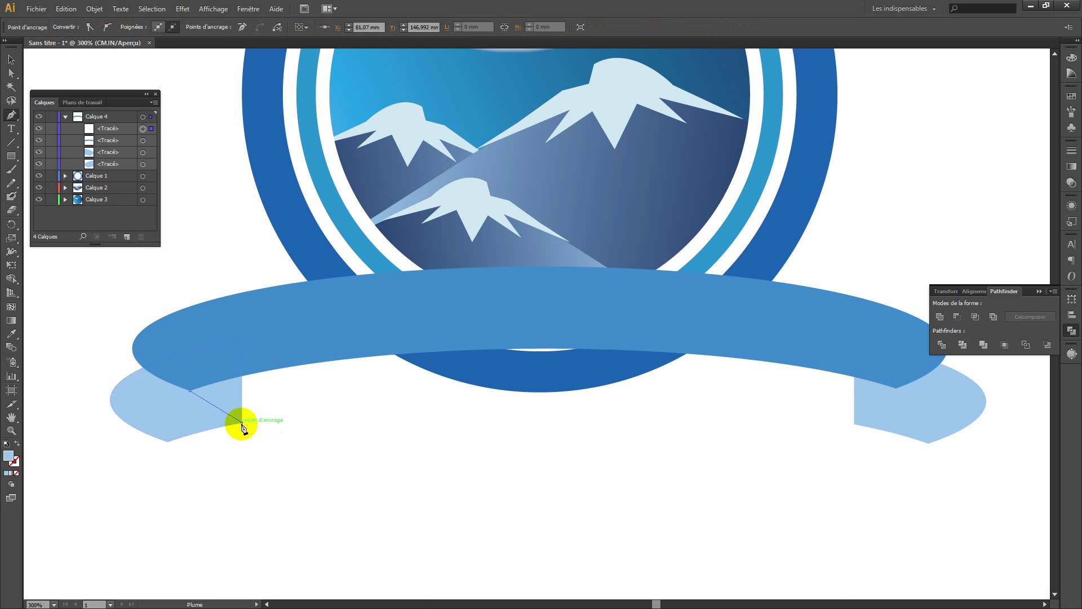
pyautogui.click(242, 356)
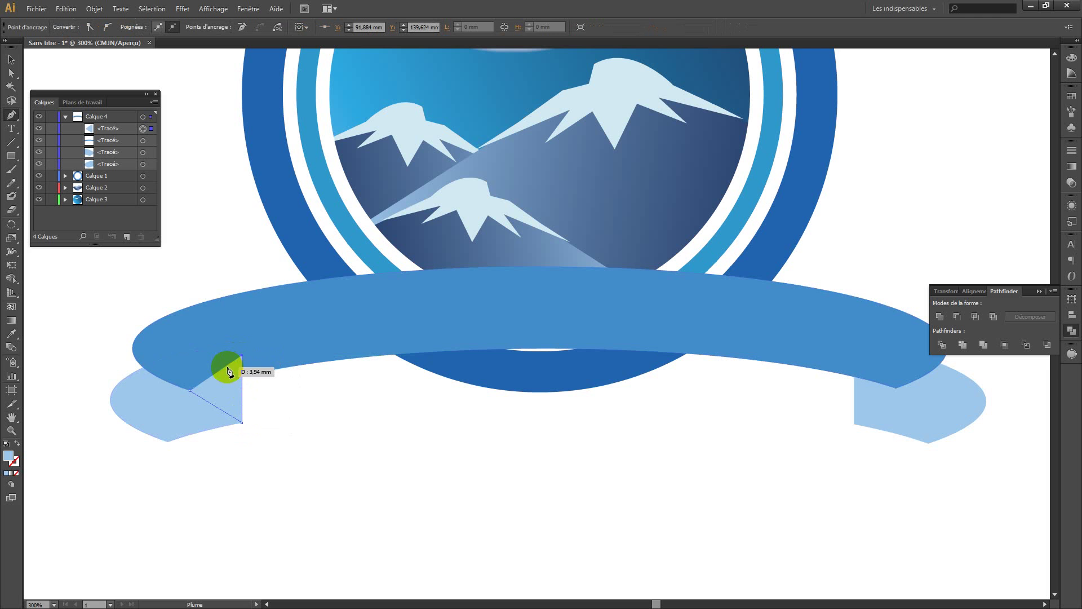
pyautogui.click(190, 390)
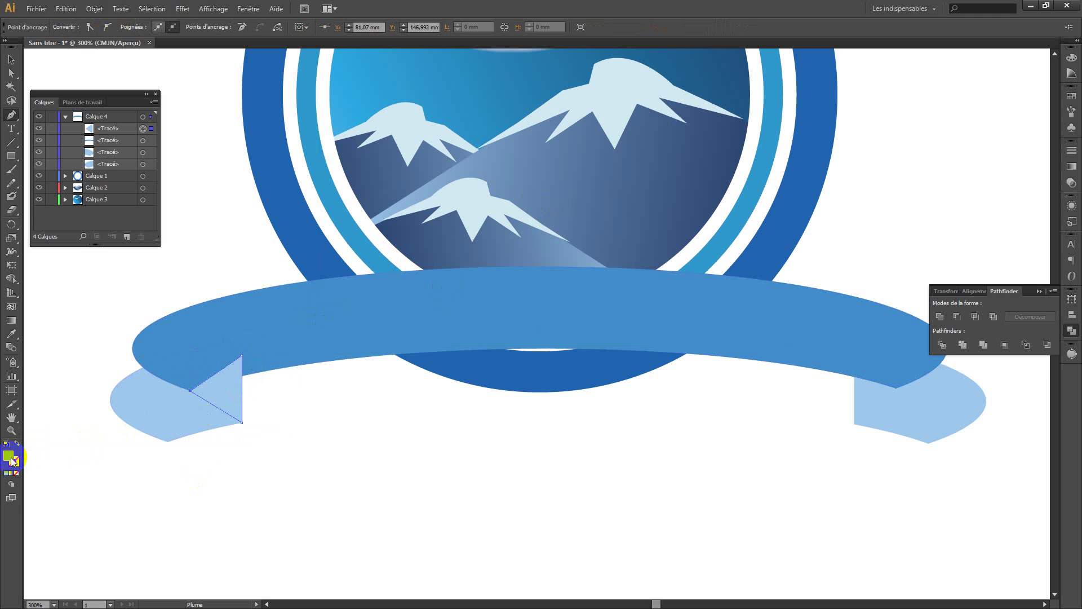
# - Fill the left fold triangle with dark navy blue and reorder it between the arched band and the left tail
pyautogui.doubleClick(9, 456)
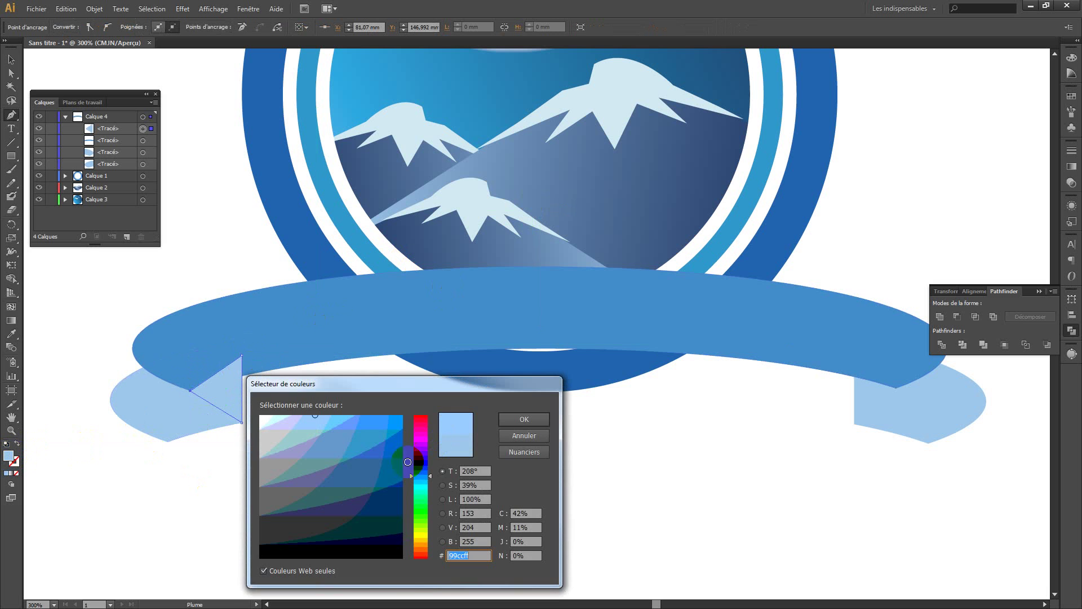
pyautogui.click(384, 503)
pyautogui.click(522, 420)
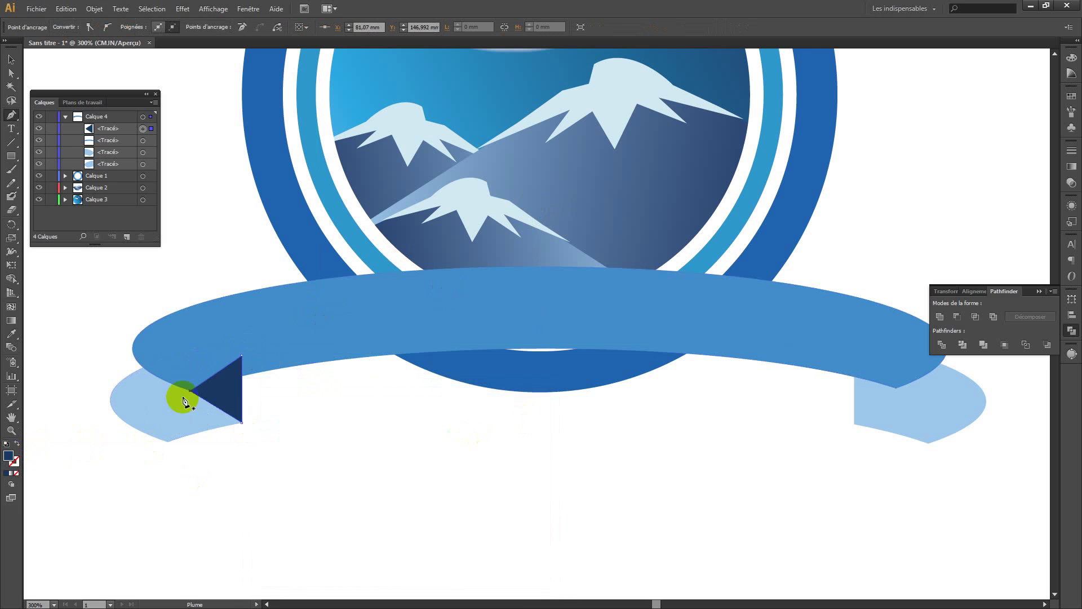
pyautogui.moveTo(99, 132); pyautogui.dragTo(102, 158)
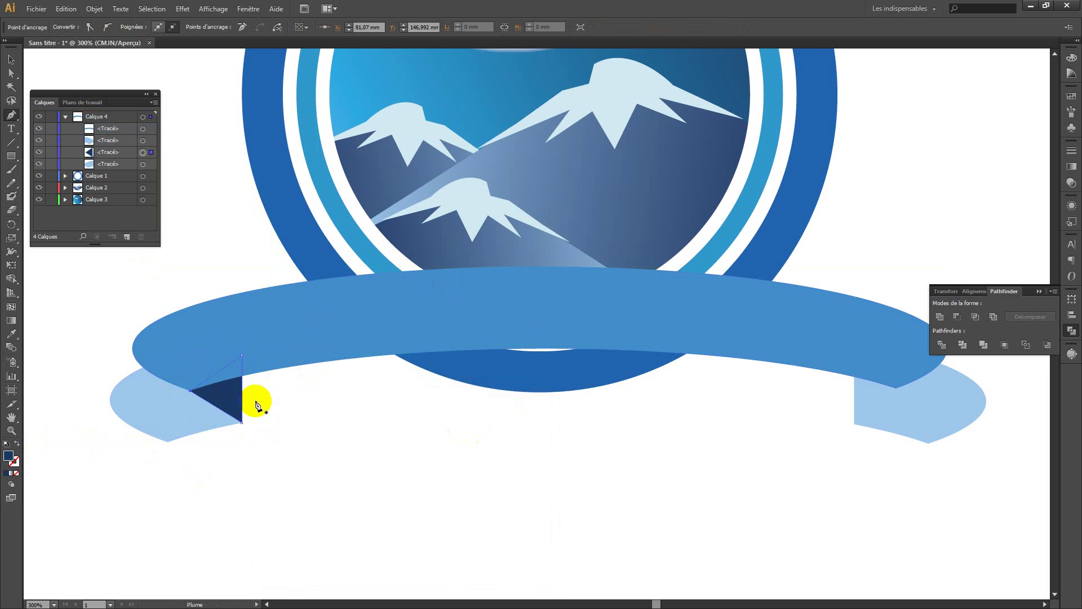
# - Draw a matching navy fold triangle with the Pen tool between the band's right lower corner and the right tail's inner edge
pyautogui.click(11, 59)
pyautogui.click(231, 405)
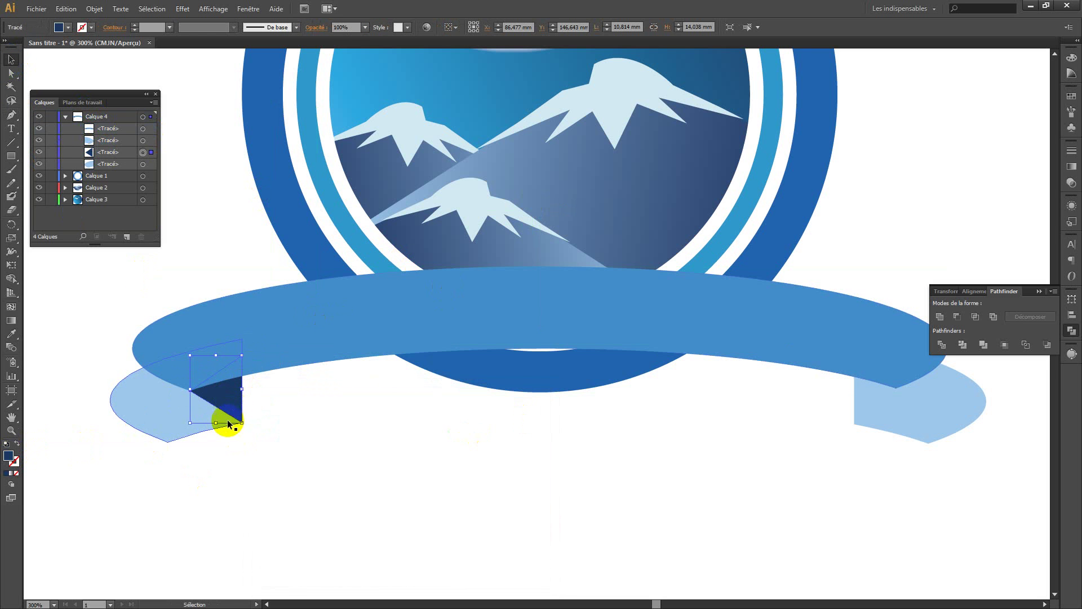
pyautogui.click(14, 104)
pyautogui.click(11, 114)
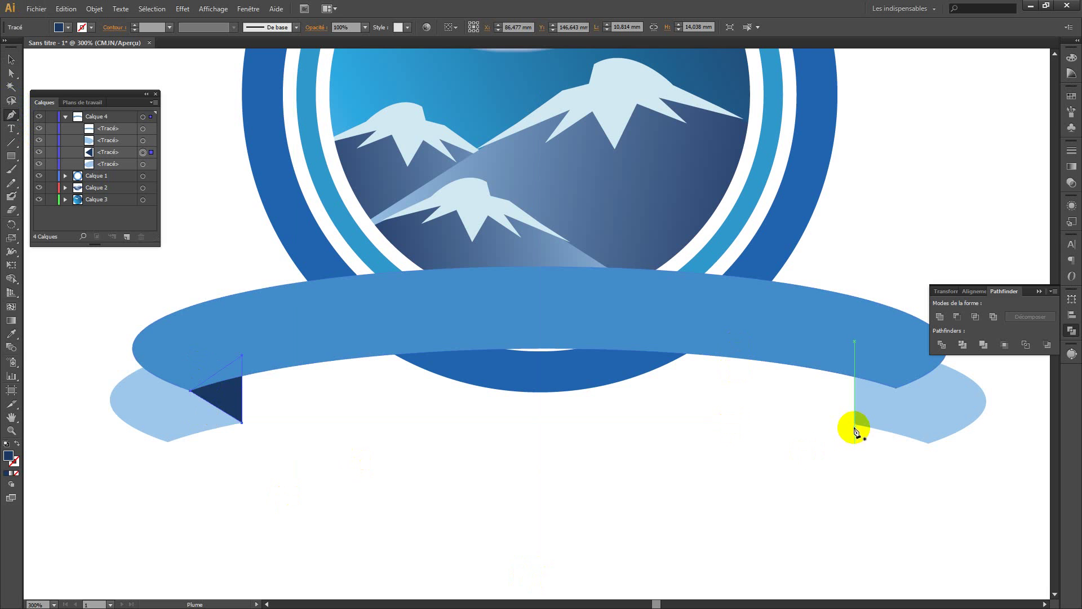
pyautogui.moveTo(855, 424); pyautogui.dragTo(897, 393)
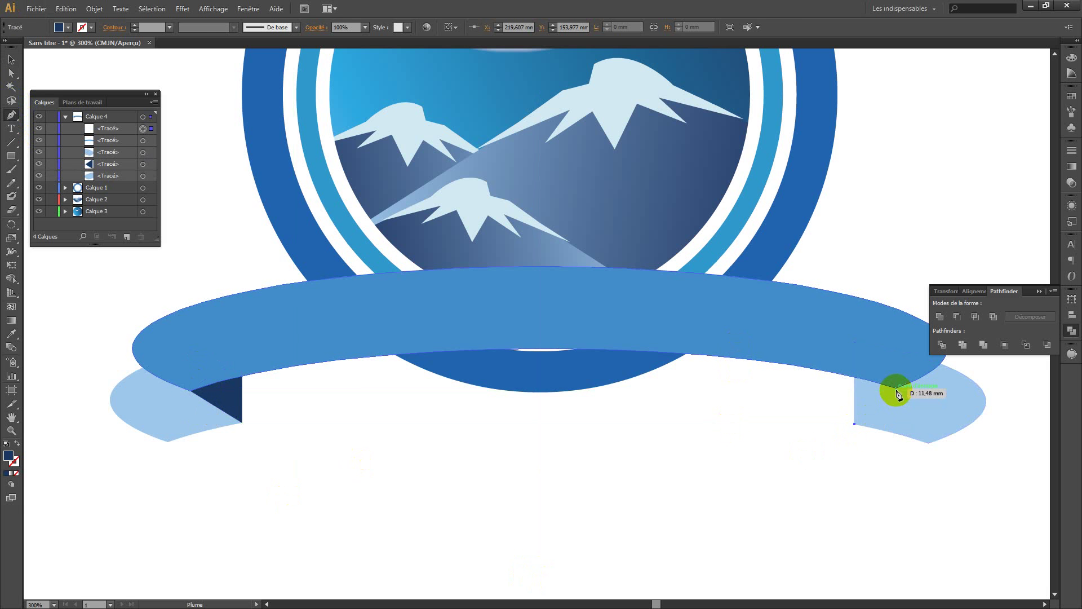
pyautogui.click(897, 389)
pyautogui.click(855, 377)
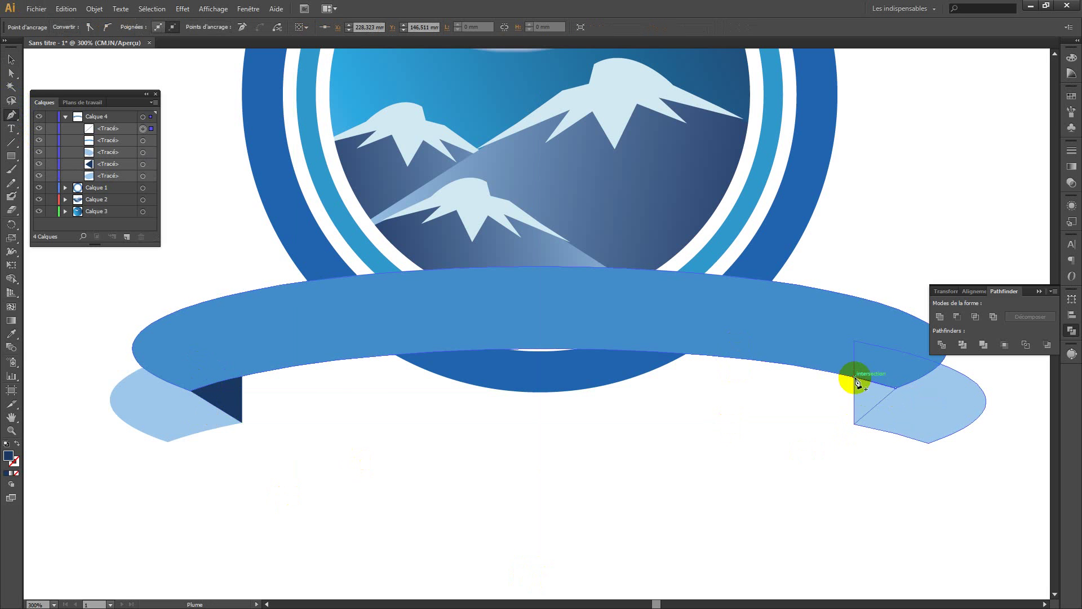
pyautogui.click(855, 427)
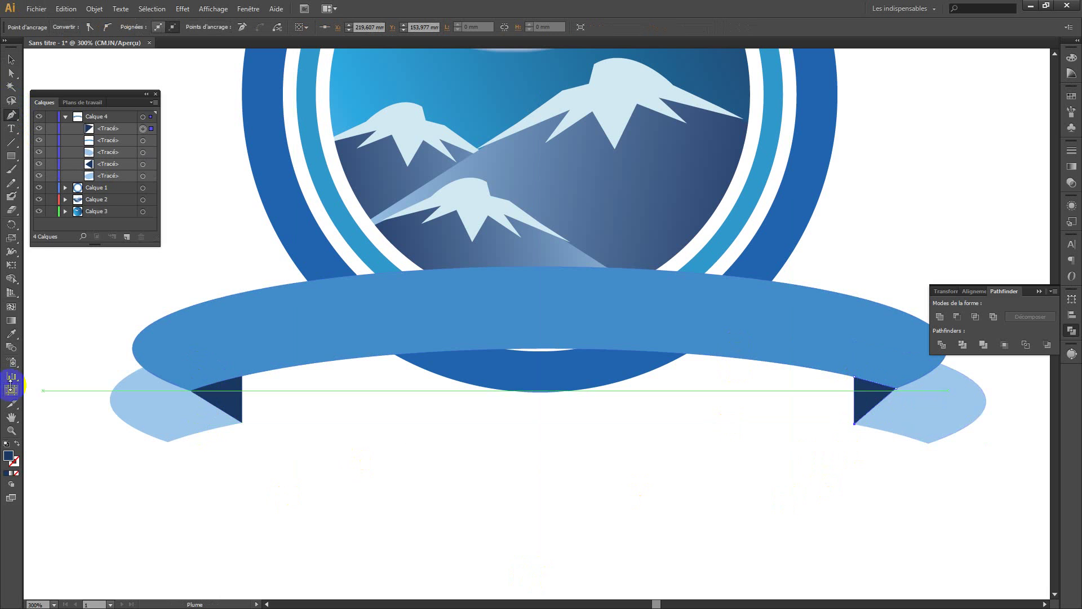
# - Reorder the right fold triangle directly beneath the arched band in Calque 4 and deselect everything
pyautogui.click(102, 202)
pyautogui.moveTo(102, 202); pyautogui.dragTo(120, 169)
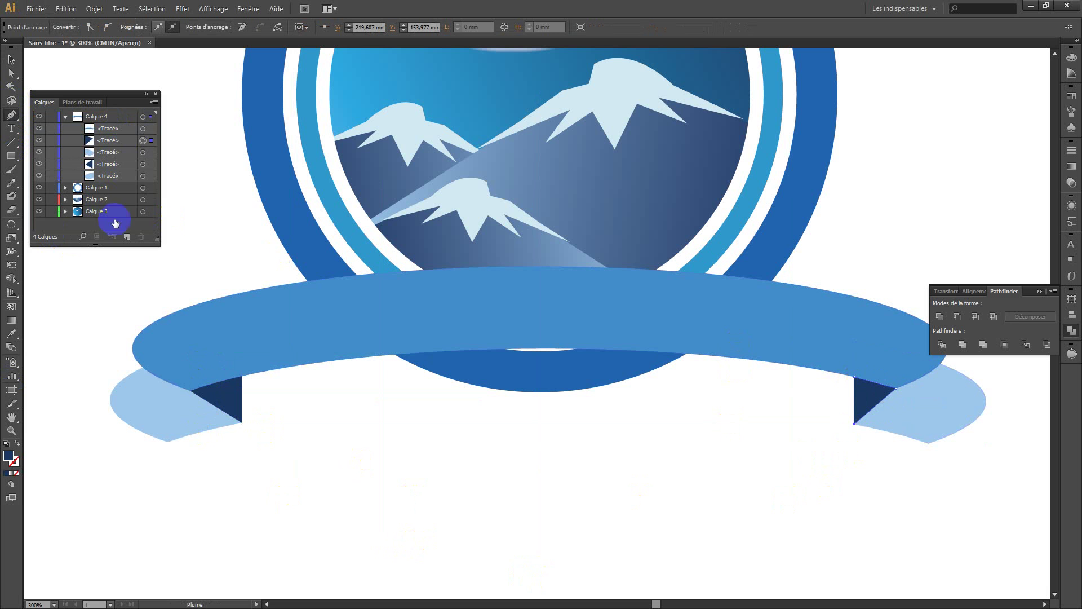
pyautogui.click(12, 59)
pyautogui.click(378, 512)
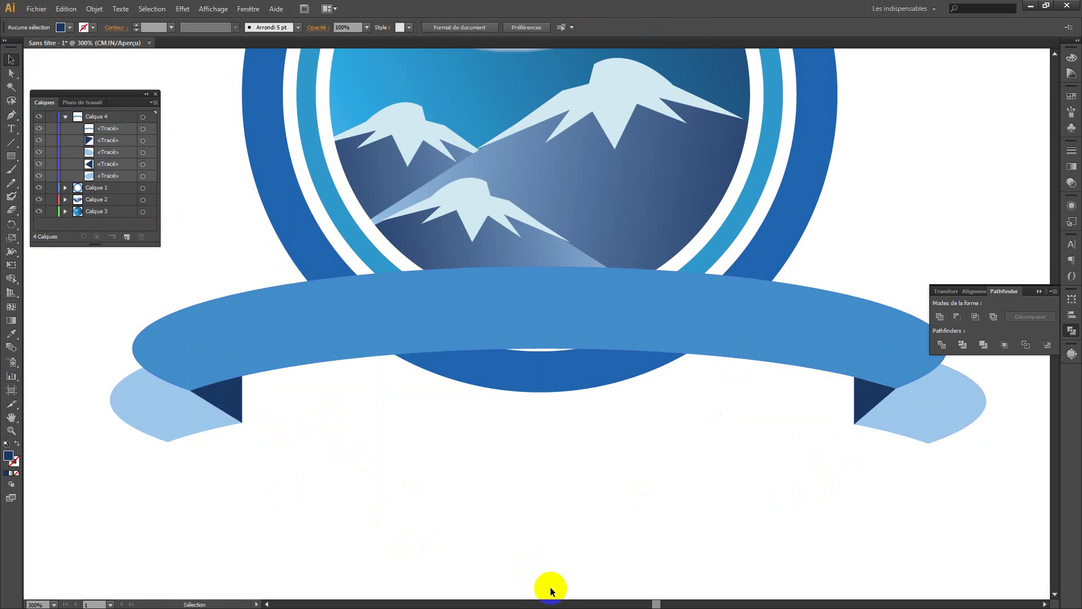
# - Lock all five ribbon paths in Calque 4
pyautogui.hotkey('ctrl', '-')
pyautogui.hotkey('ctrl', '-')
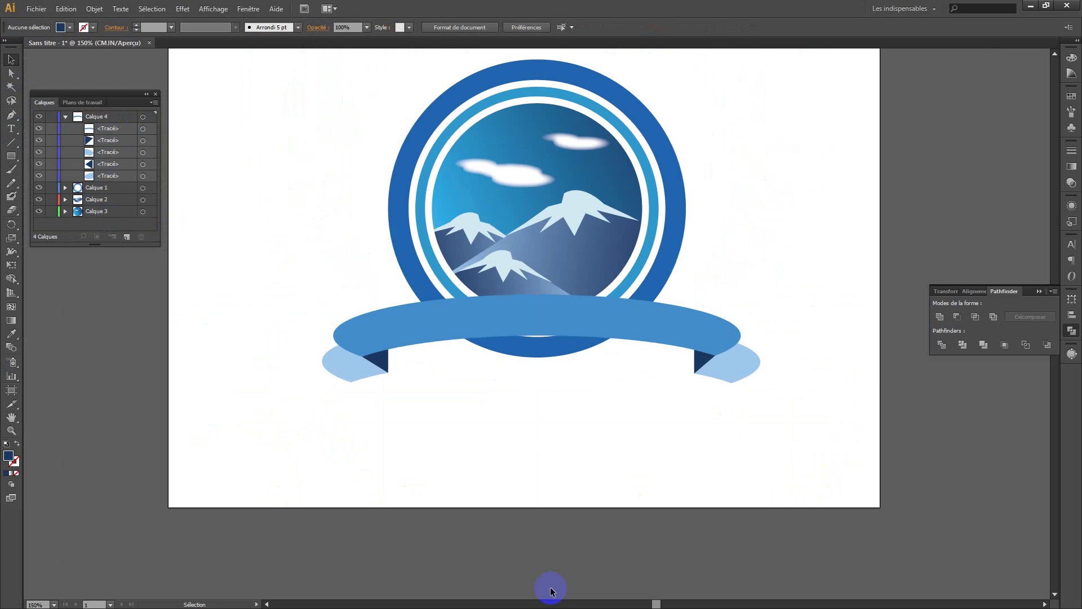
pyautogui.hotkey('ctrl', '-')
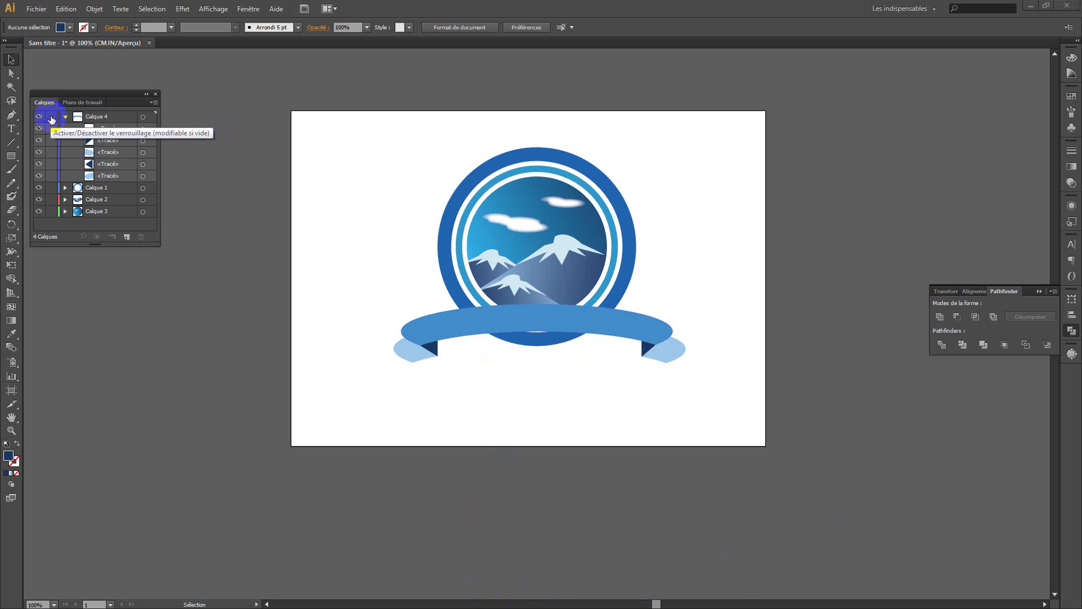
pyautogui.moveTo(51, 128); pyautogui.dragTo(53, 179)
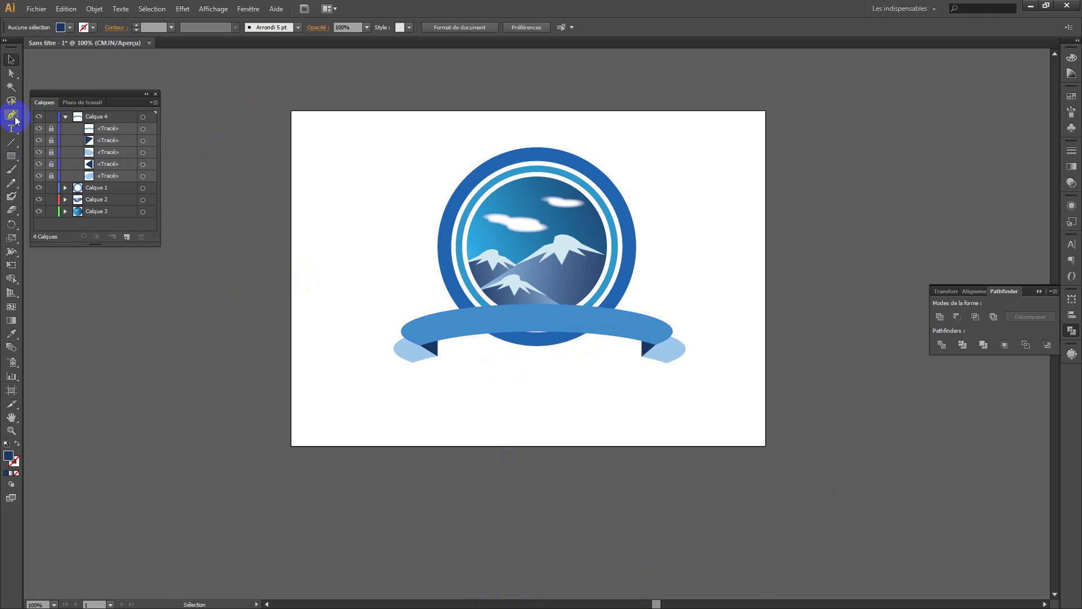
# - Try to draw an arched guide path across the ribbon band with the Pen tool, giving it a navy stroke and no fill
pyautogui.click(11, 116)
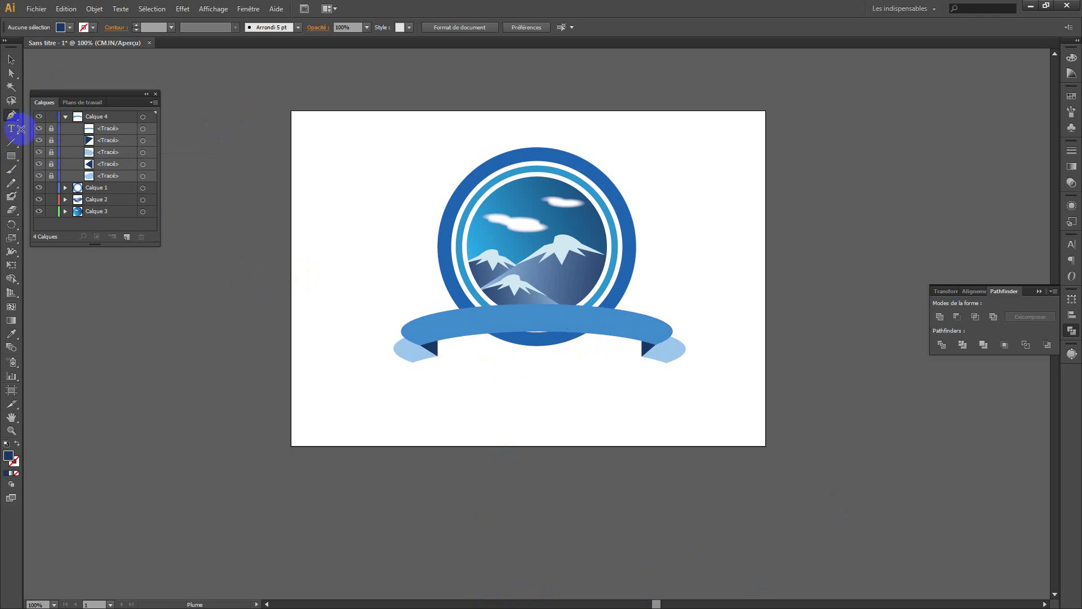
pyautogui.click(432, 330)
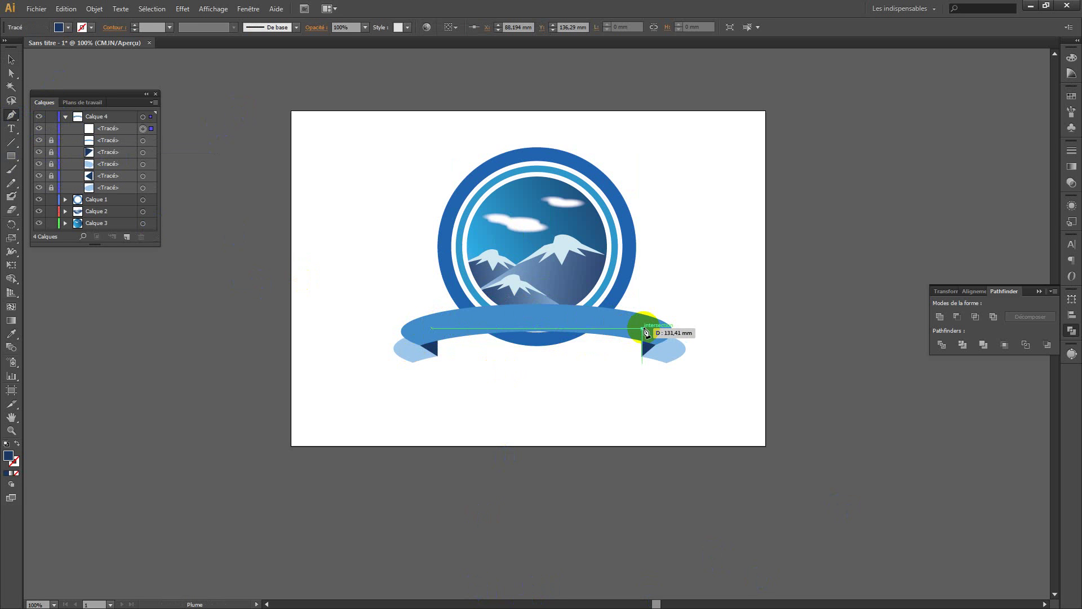
pyautogui.moveTo(641, 328); pyautogui.dragTo(776, 353)
pyautogui.click(777, 354)
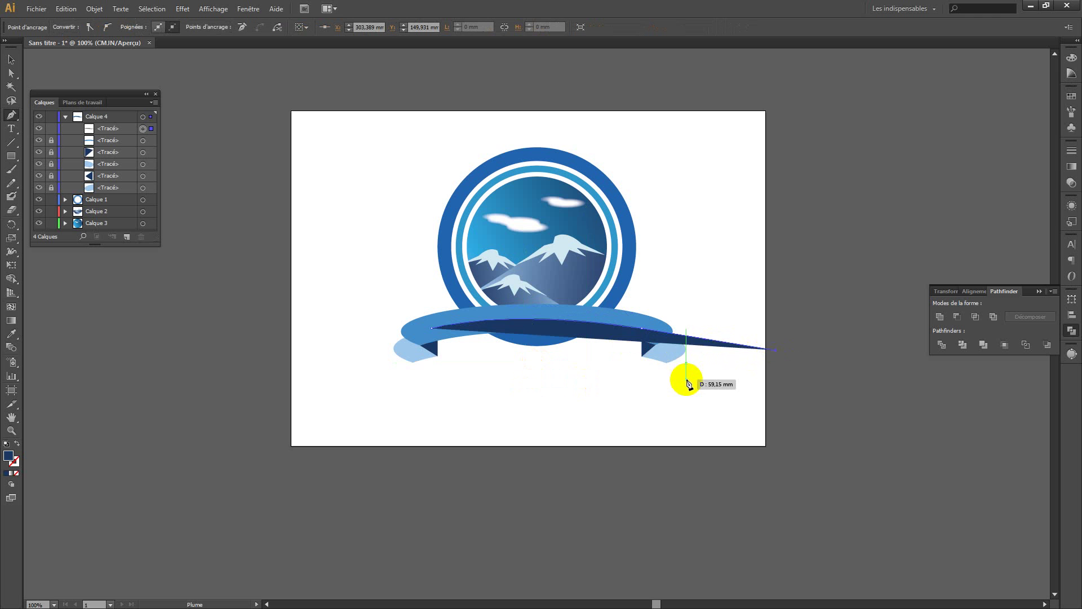
pyautogui.hotkey('ctrl', 'z')
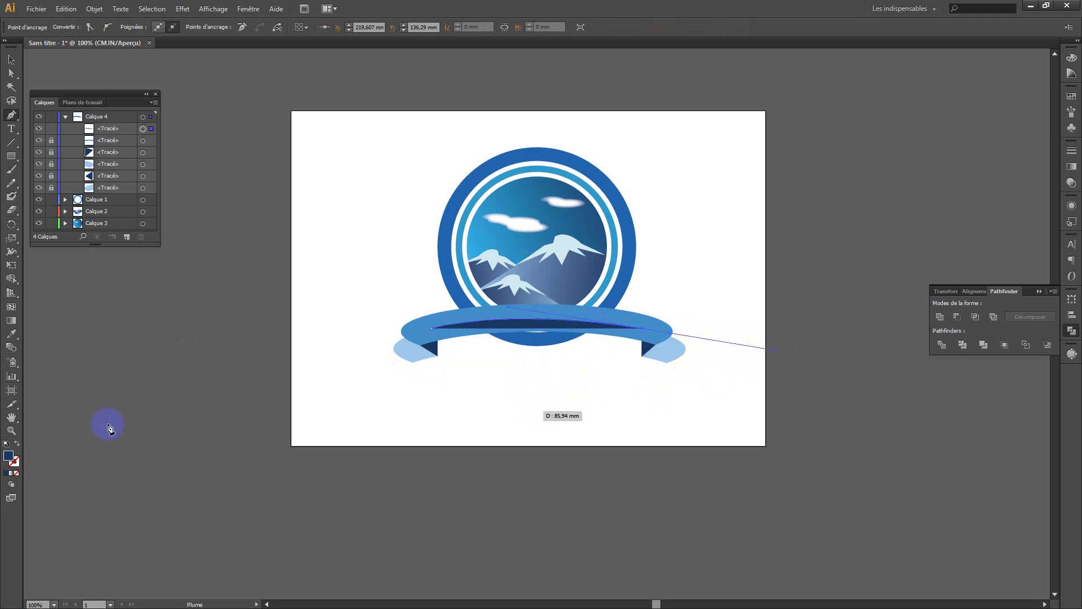
pyautogui.click(18, 444)
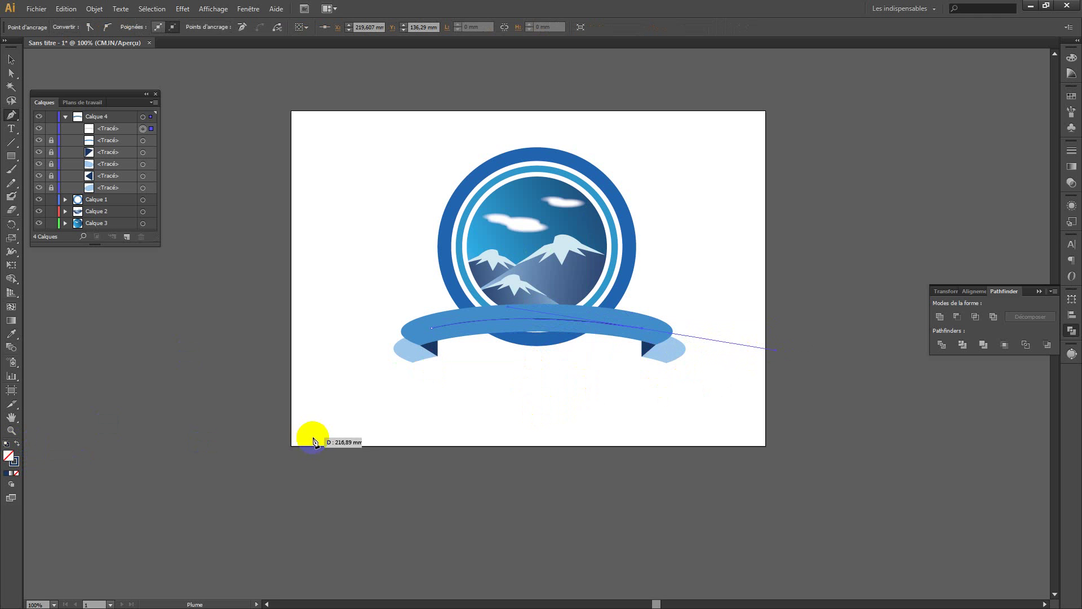
pyautogui.hotkey('ctrl', '+')
pyautogui.hotkey('ctrl', '+')
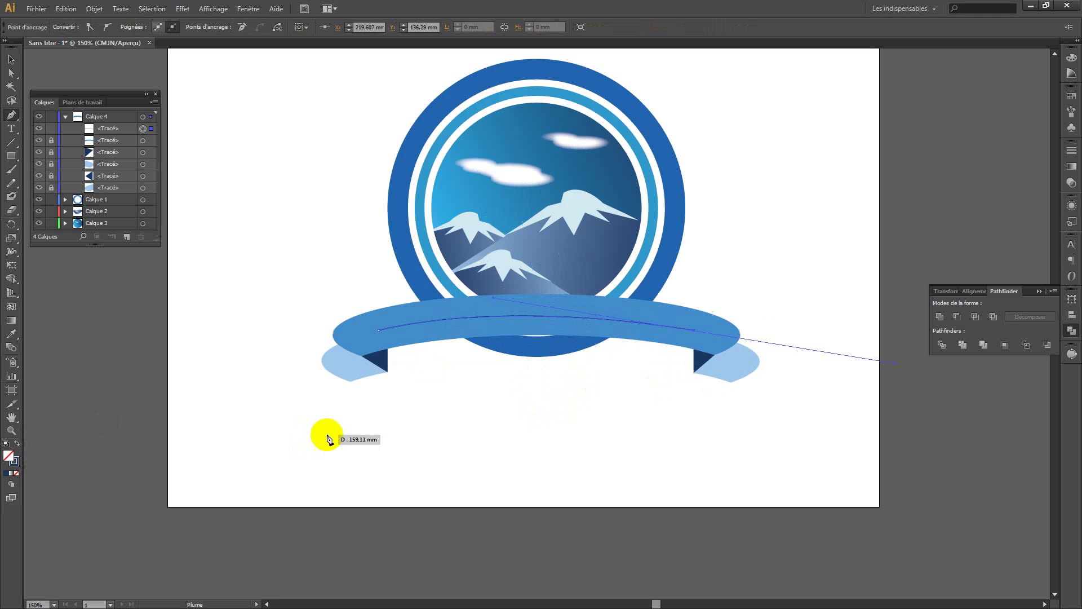
# - Check the arched guide path on the ribbon, then undo it along with the stray curve point near the band's right end
pyautogui.click(12, 61)
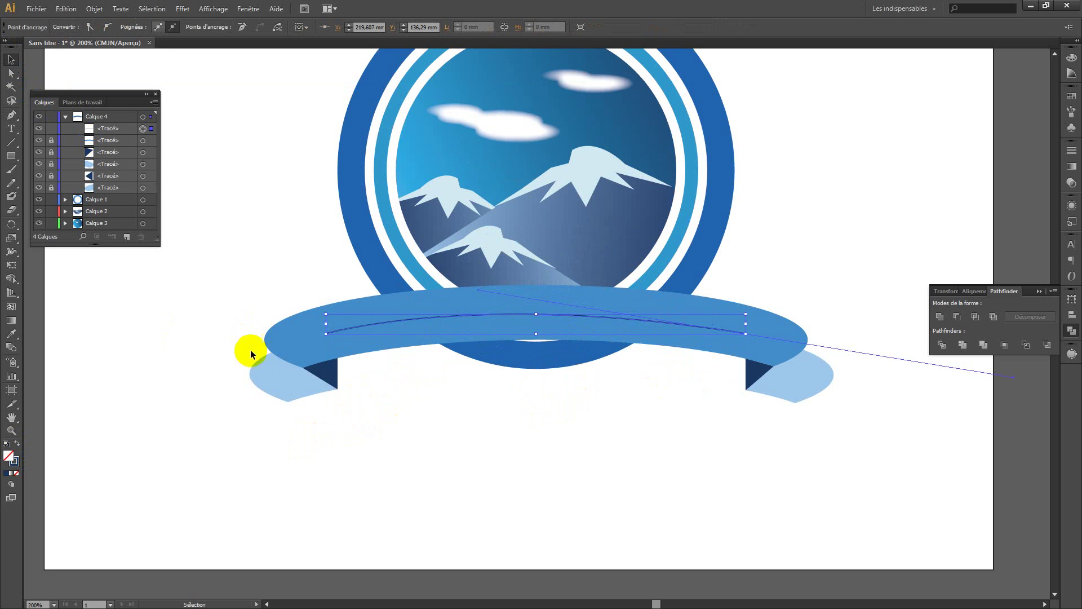
pyautogui.click(367, 406)
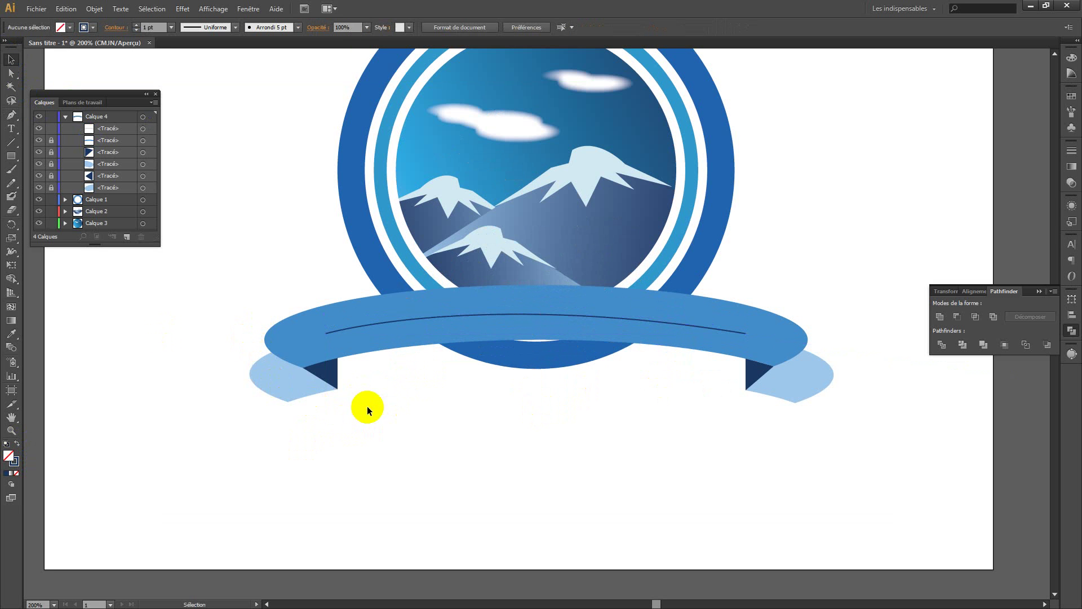
pyautogui.click(441, 316)
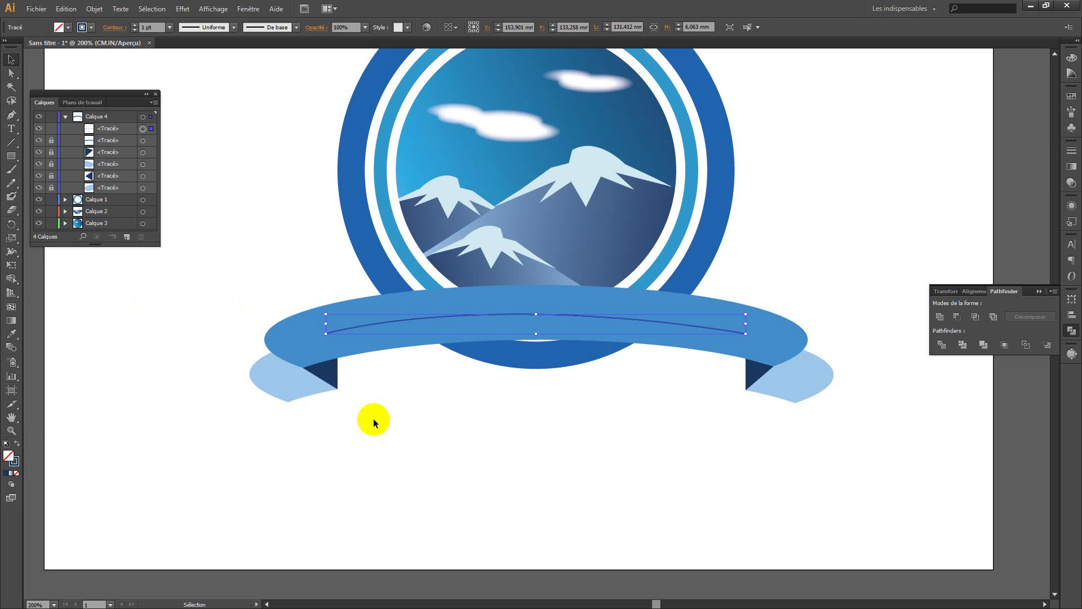
pyautogui.click(437, 464)
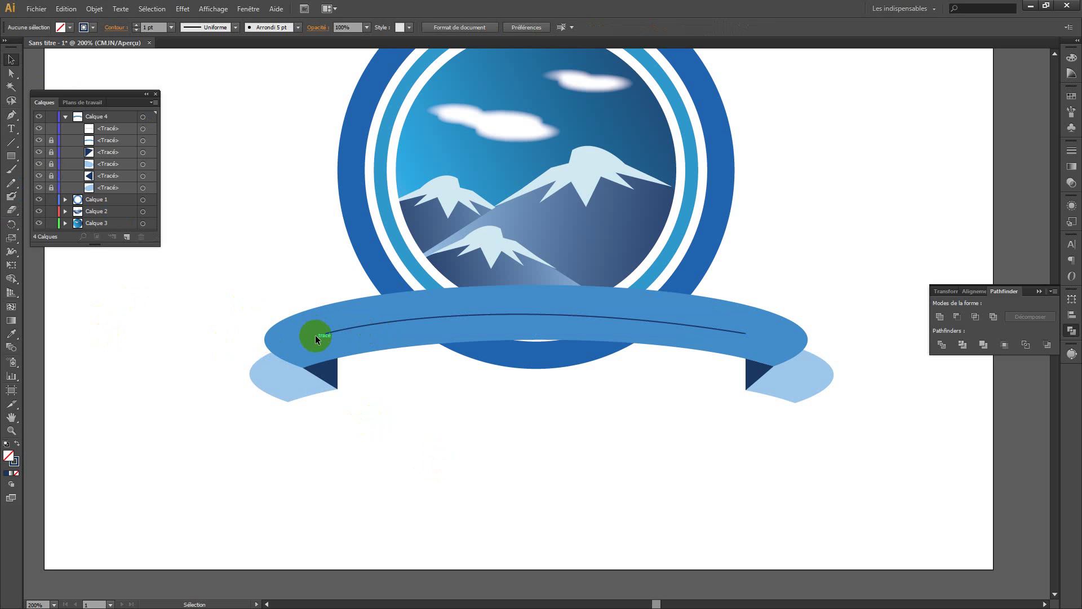
pyautogui.click(315, 336)
pyautogui.hotkey('shift', 'x')
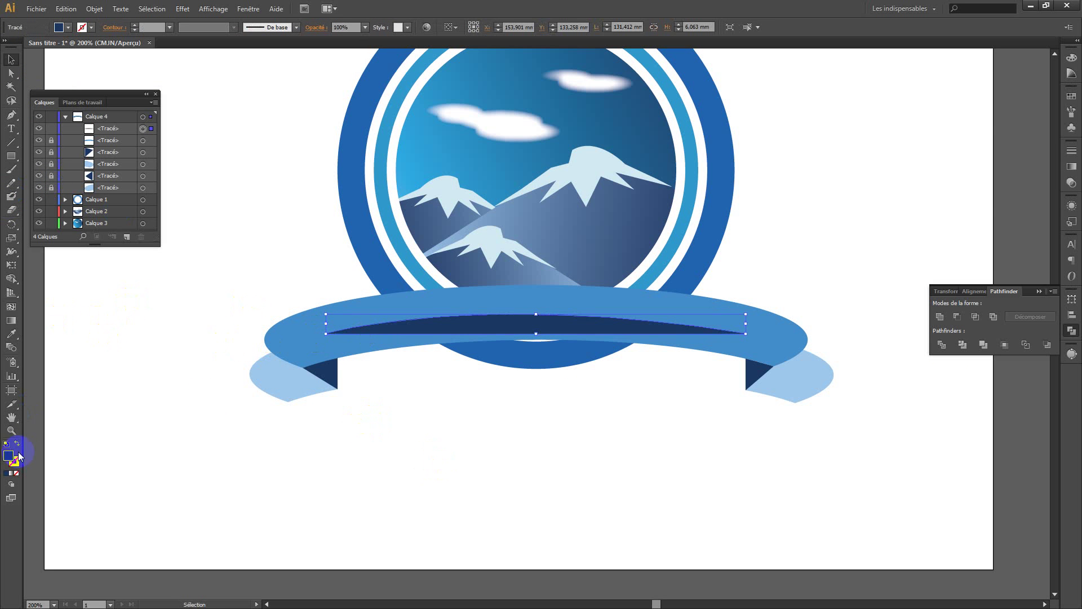
pyautogui.press('a')
pyautogui.hotkey('ctrl', 'z')
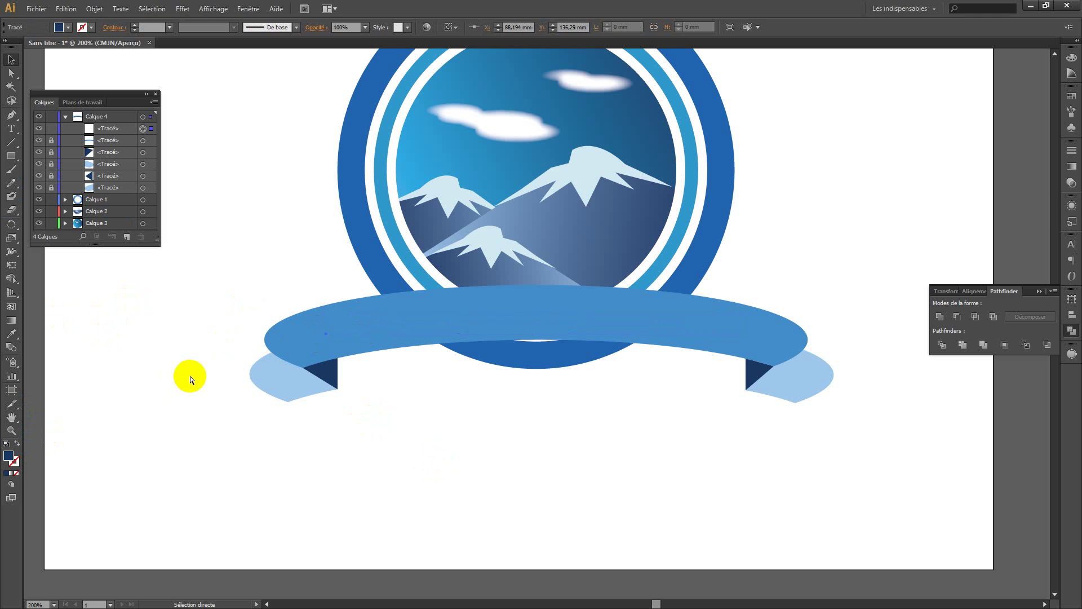
pyautogui.click(11, 115)
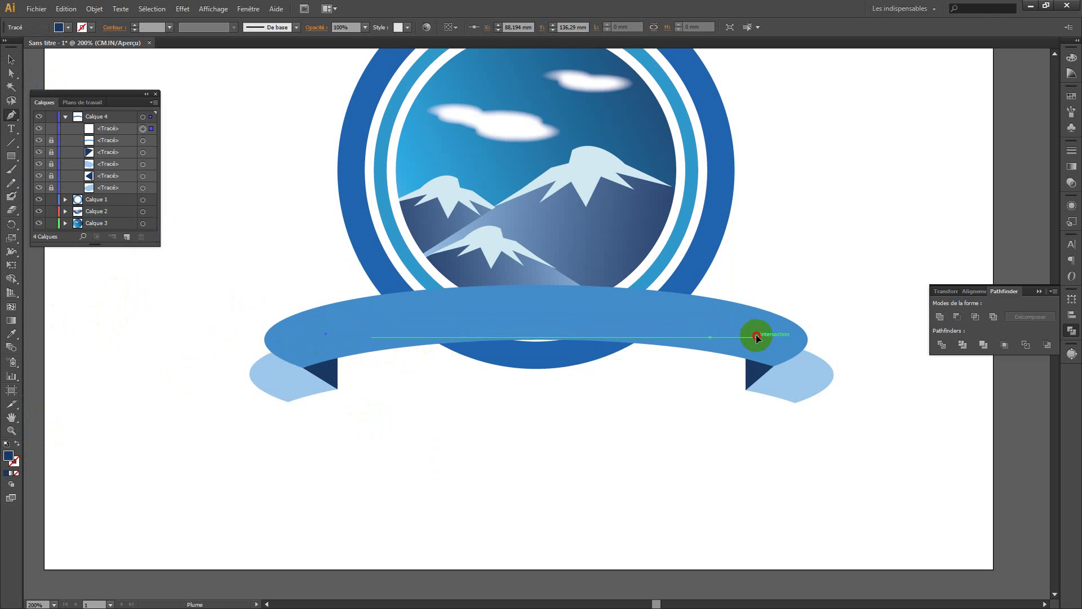
pyautogui.moveTo(756, 334); pyautogui.dragTo(857, 374)
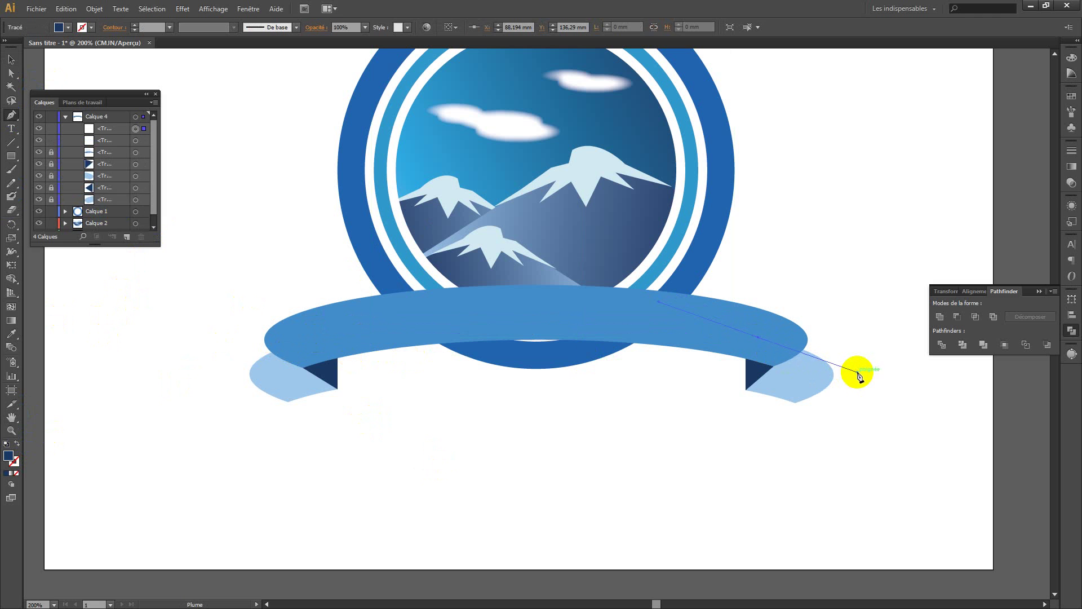
pyautogui.hotkey('ctrl', 'z')
pyautogui.hotkey('ctrl', 'z')
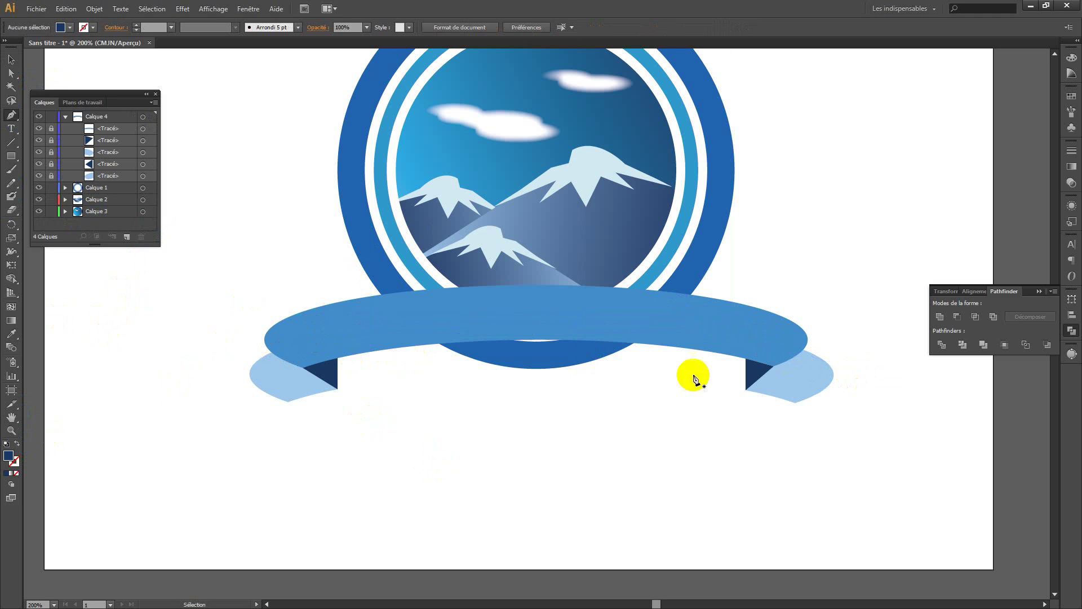
# - Draw an arched path about 133 mm wide along the middle of the ribbon band, with a navy stroke and no fill
pyautogui.click(324, 335)
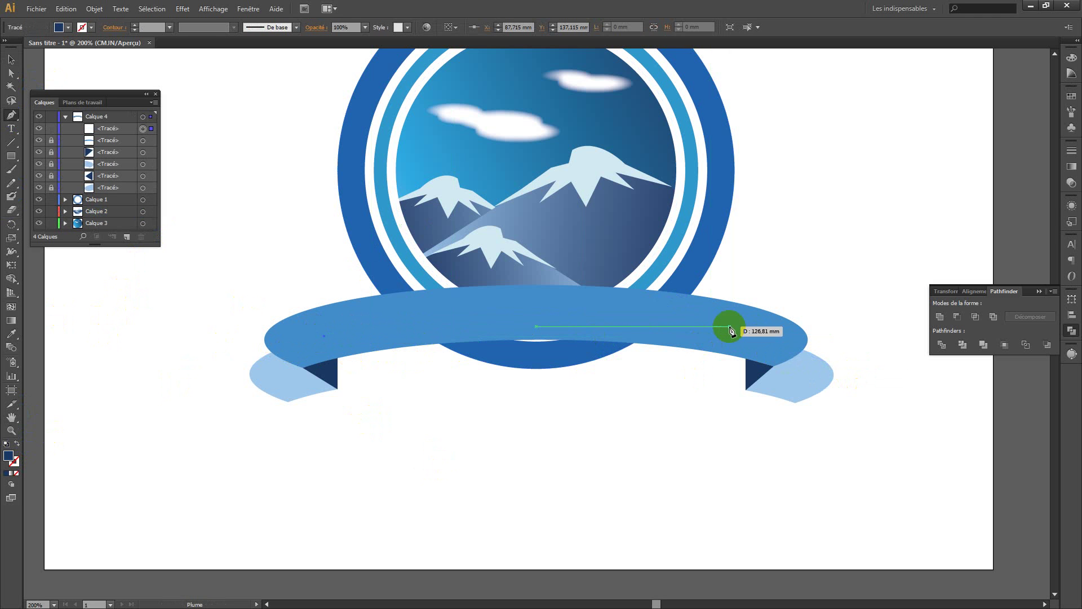
pyautogui.moveTo(748, 330); pyautogui.dragTo(1008, 377)
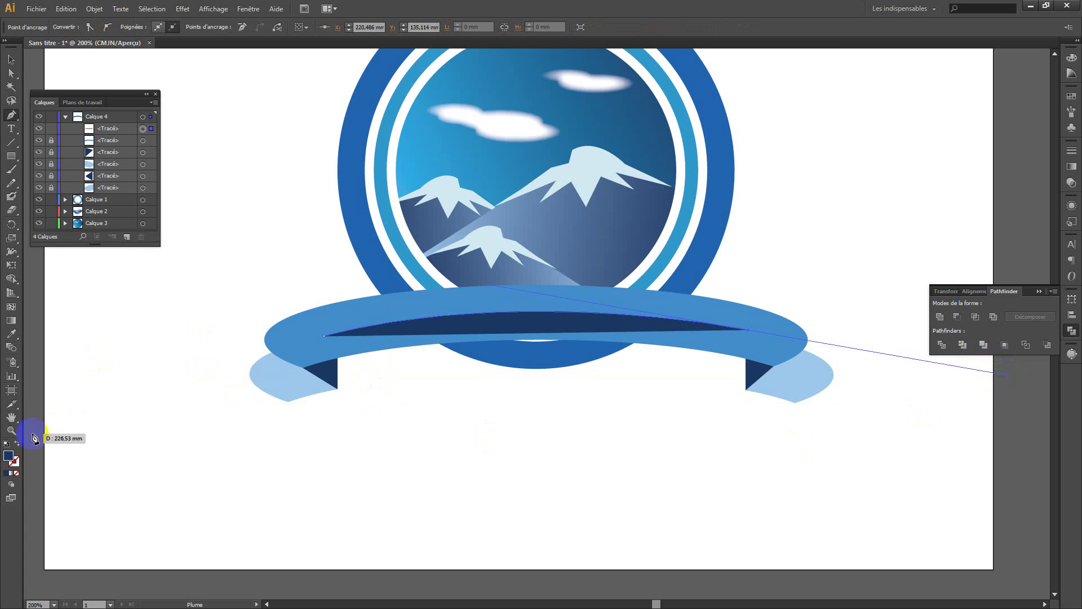
pyautogui.click(16, 443)
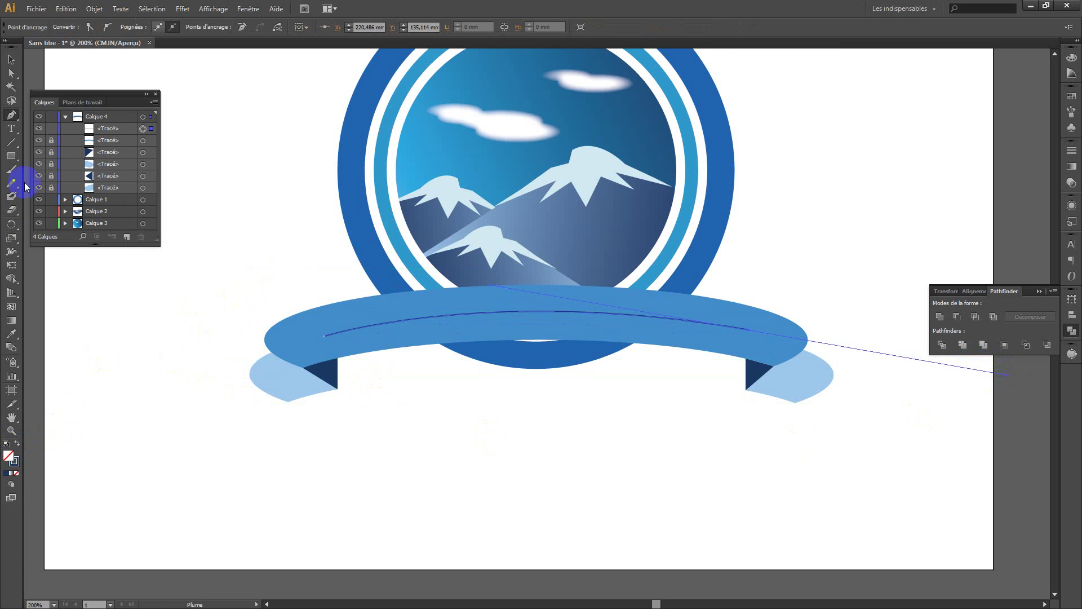
# - Turn the arched path into a type path and paste the copied text "LES TROIS MONTAGNES" onto it
pyautogui.click(13, 133)
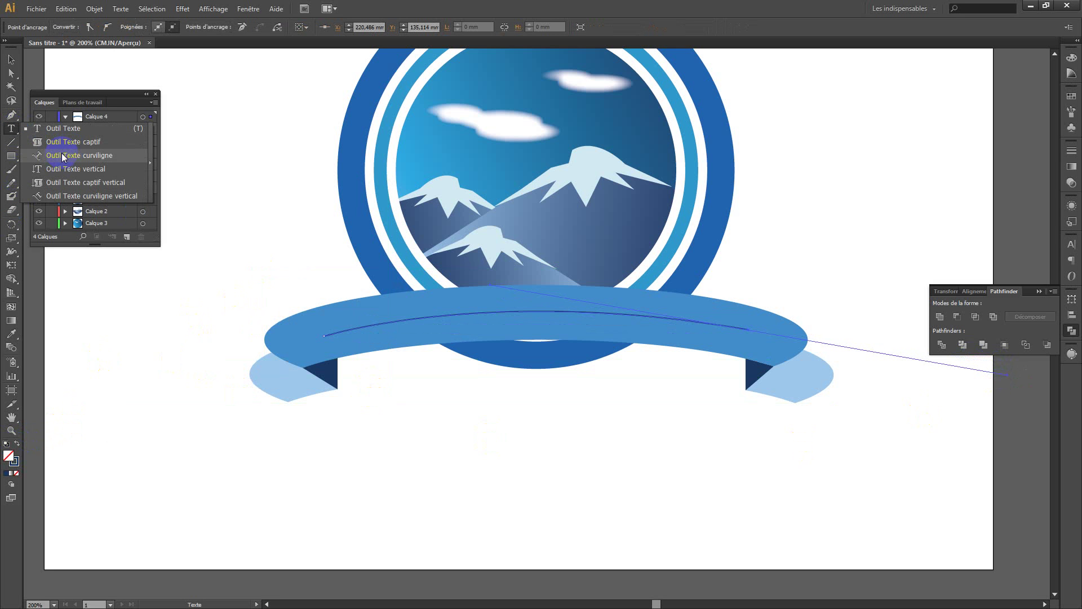
pyautogui.click(133, 155)
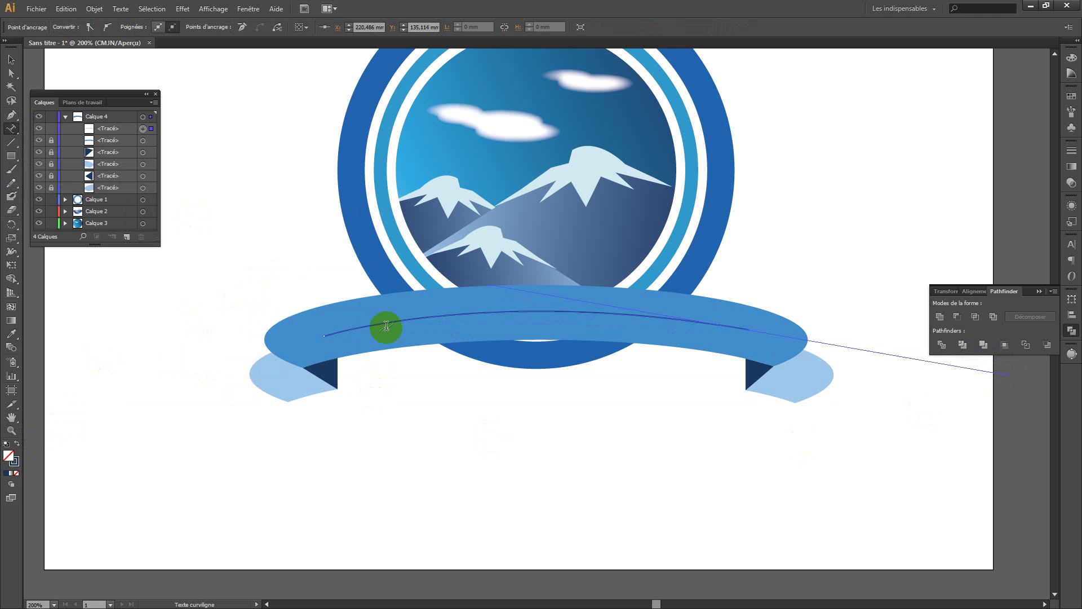
pyautogui.click(322, 337)
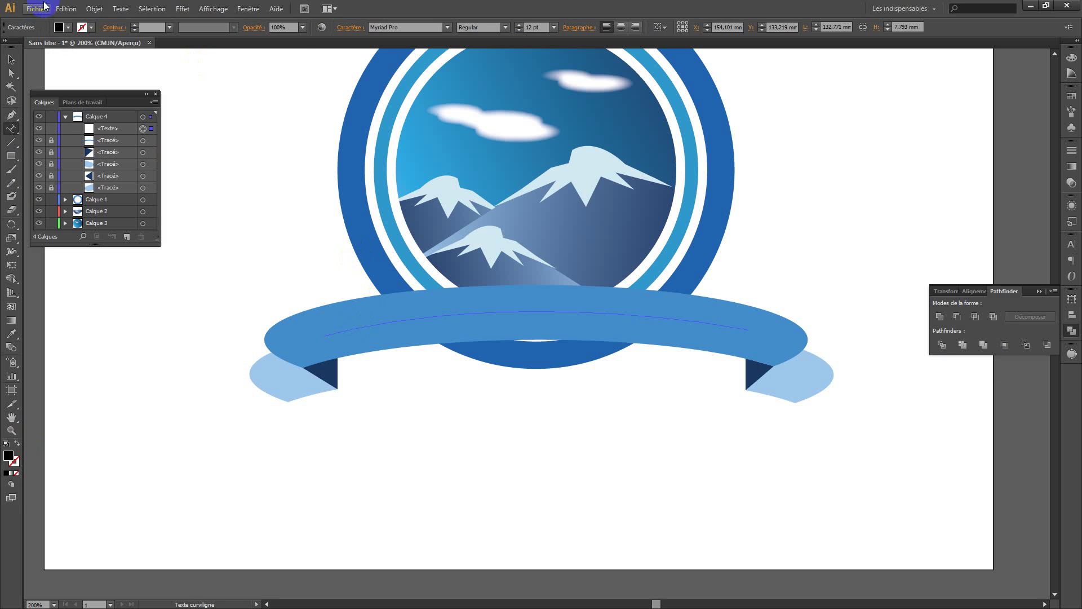
pyautogui.click(66, 9)
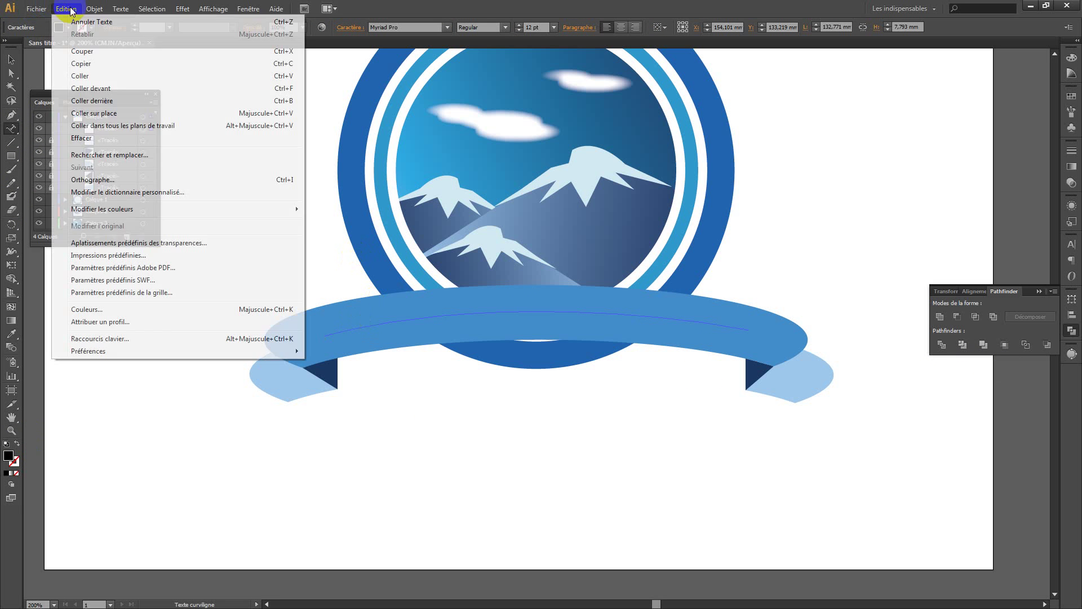
pyautogui.click(110, 77)
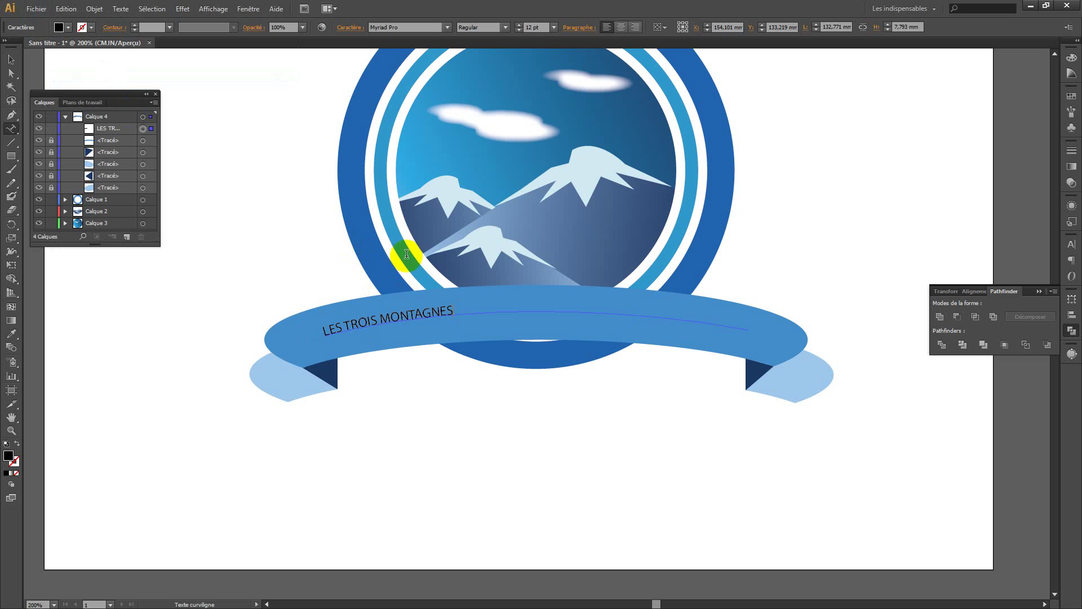
# - Fill the whole "LES TROIS MONTAGNES" text with white
pyautogui.click(466, 301)
pyautogui.moveTo(465, 306); pyautogui.dragTo(319, 327)
pyautogui.click(60, 27)
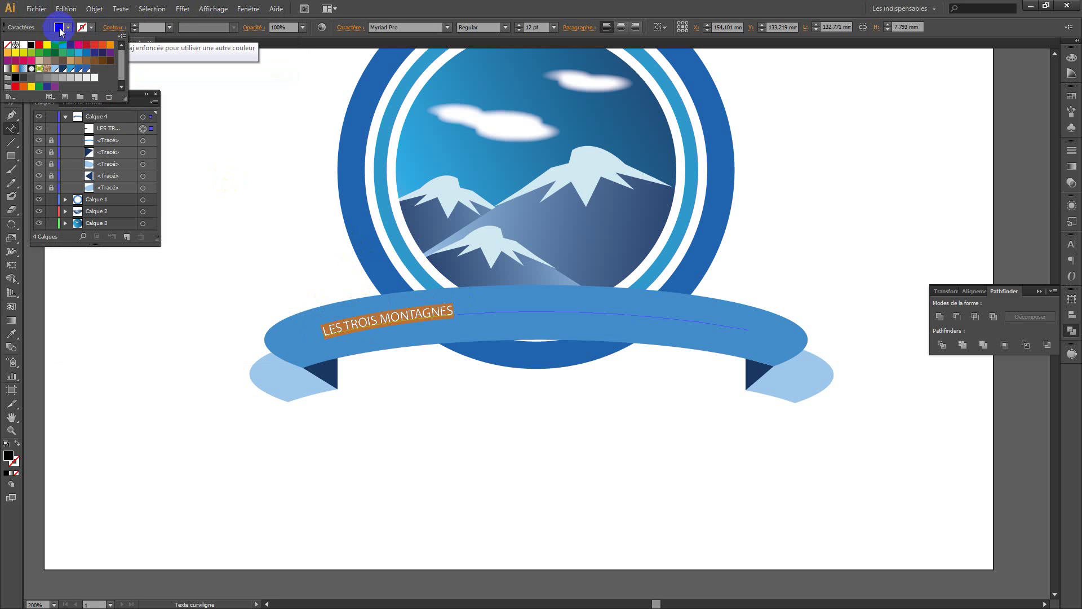
pyautogui.click(24, 44)
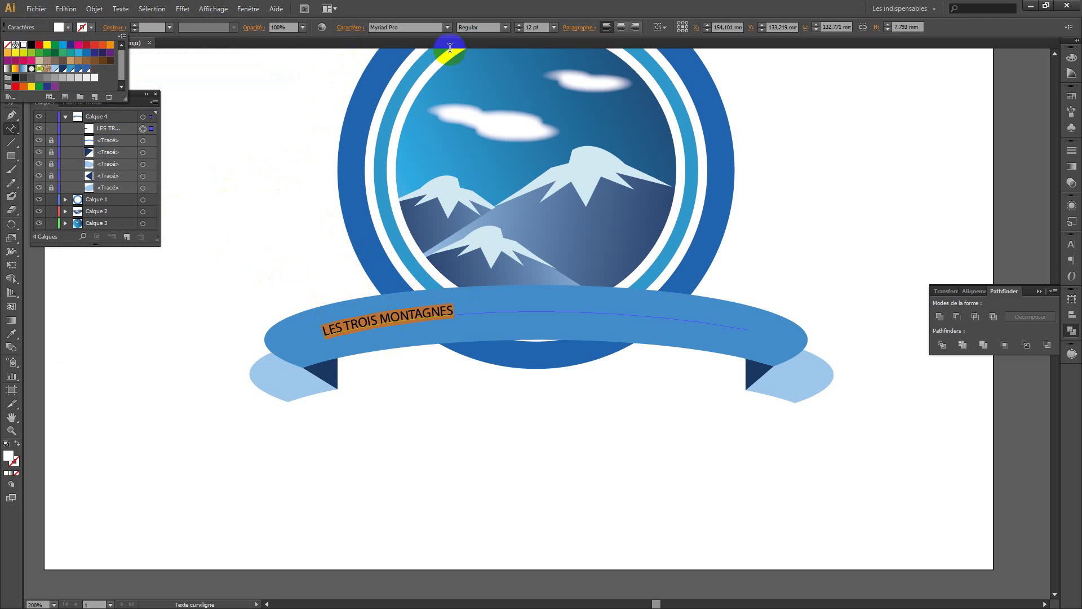
# - Set the ribbon text's font to Roboto Bold at 23 pt
pyautogui.click(1072, 244)
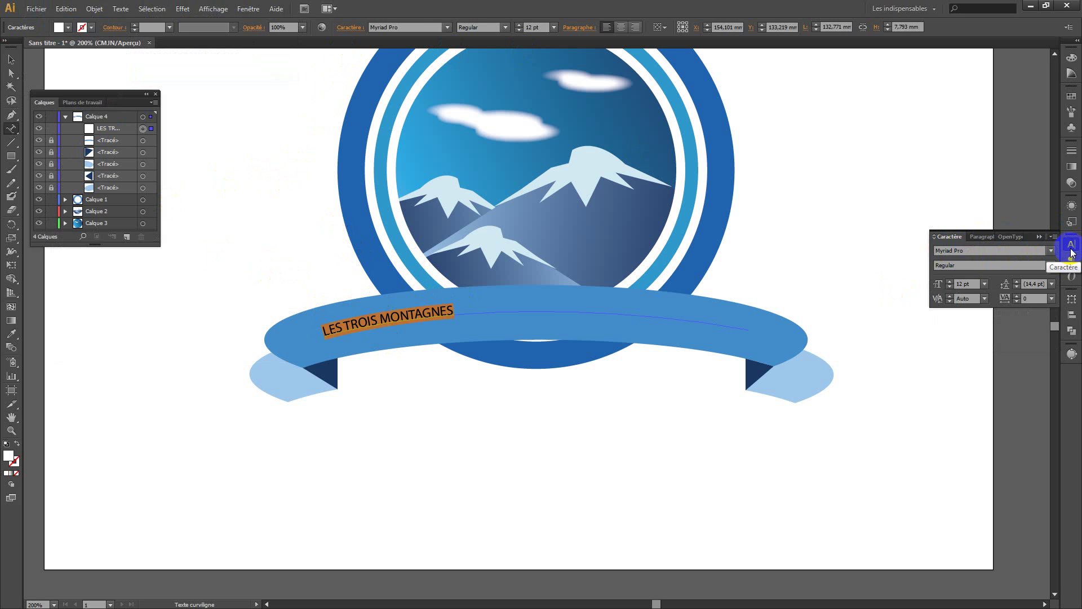
pyautogui.click(971, 253)
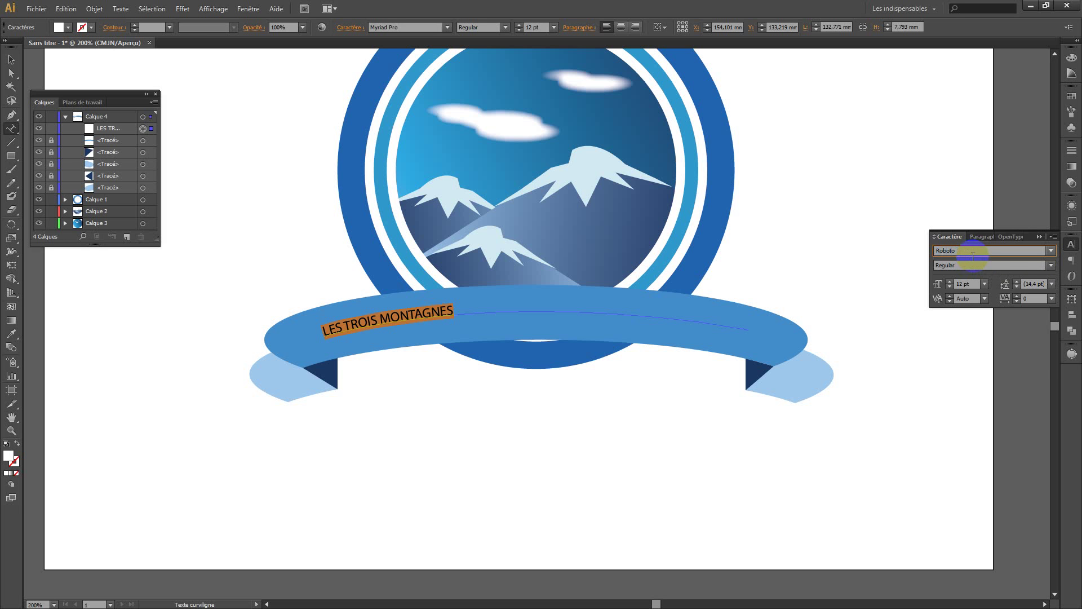
pyautogui.click(1052, 265)
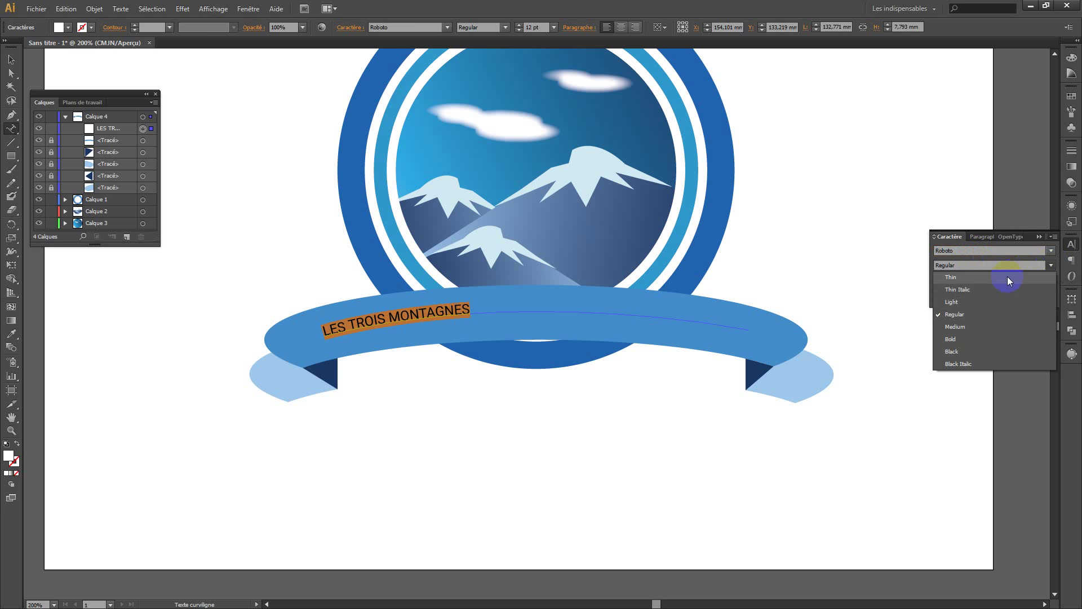
pyautogui.click(969, 338)
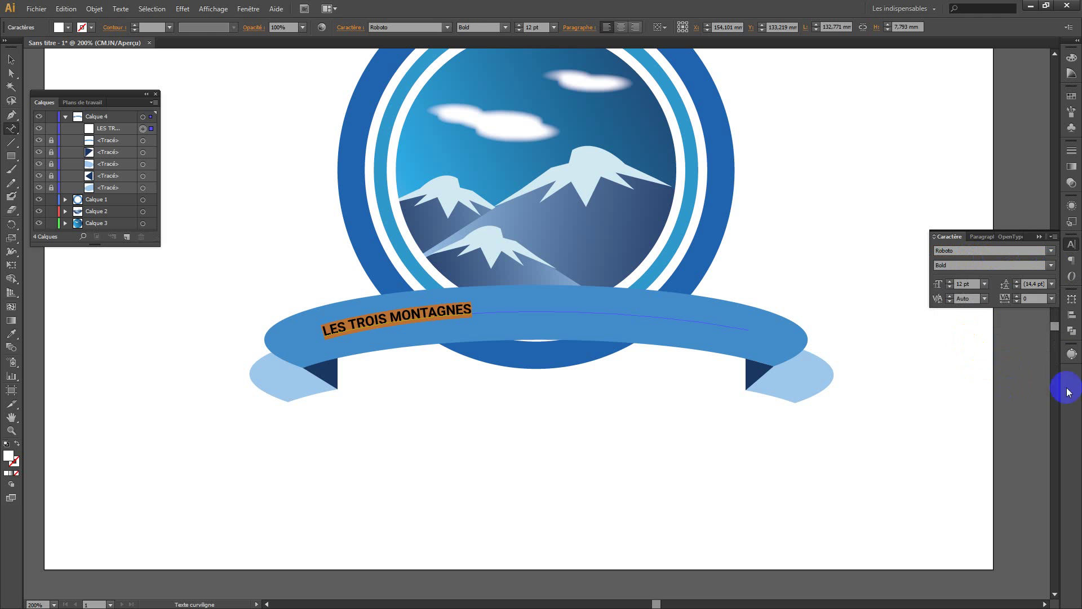
pyautogui.click(945, 284)
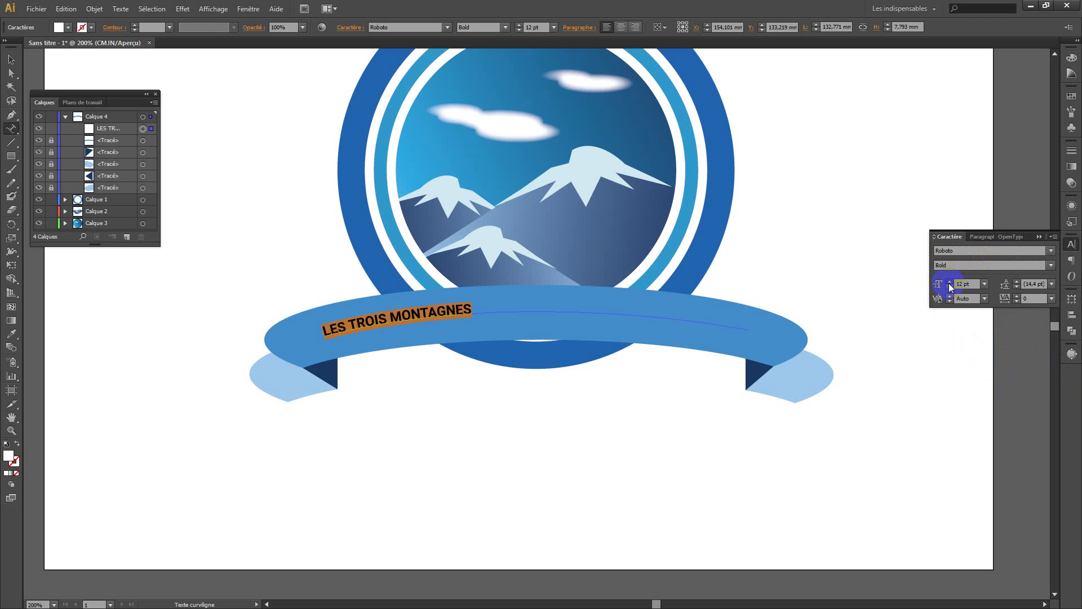
pyautogui.scroll(5, 949, 284)
pyautogui.scroll(6, 949, 283)
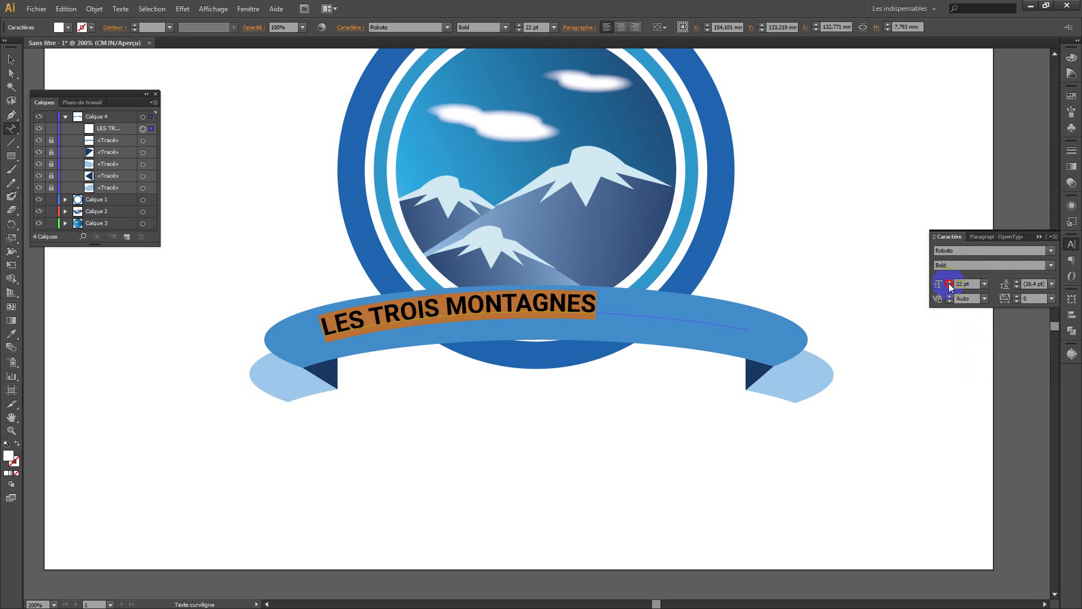
# - Center the ribbon text along its curved path and select it as an object
pyautogui.click(996, 237)
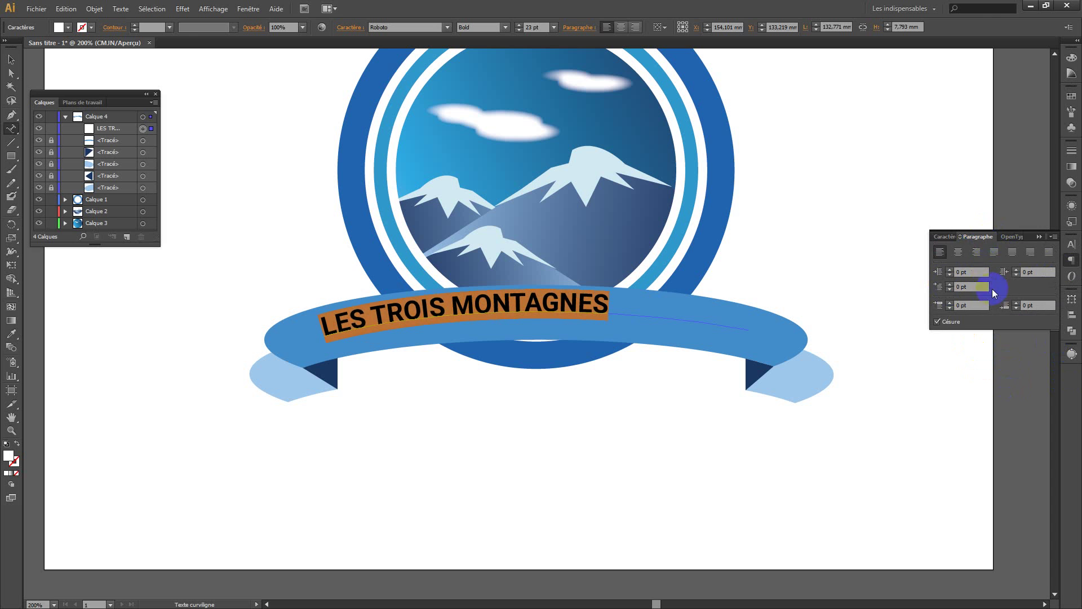
pyautogui.click(957, 254)
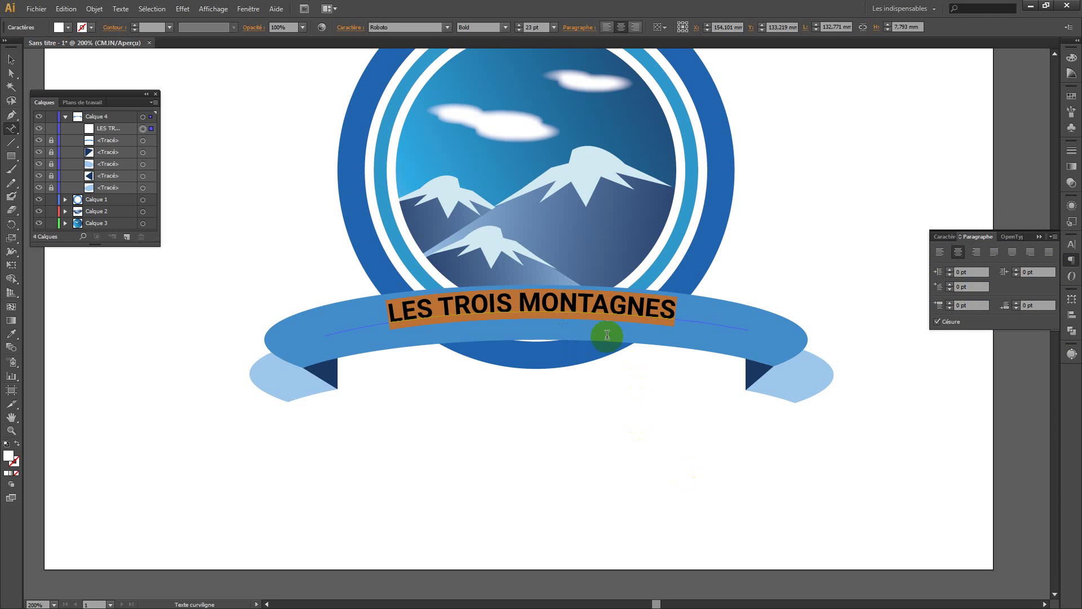
pyautogui.click(10, 62)
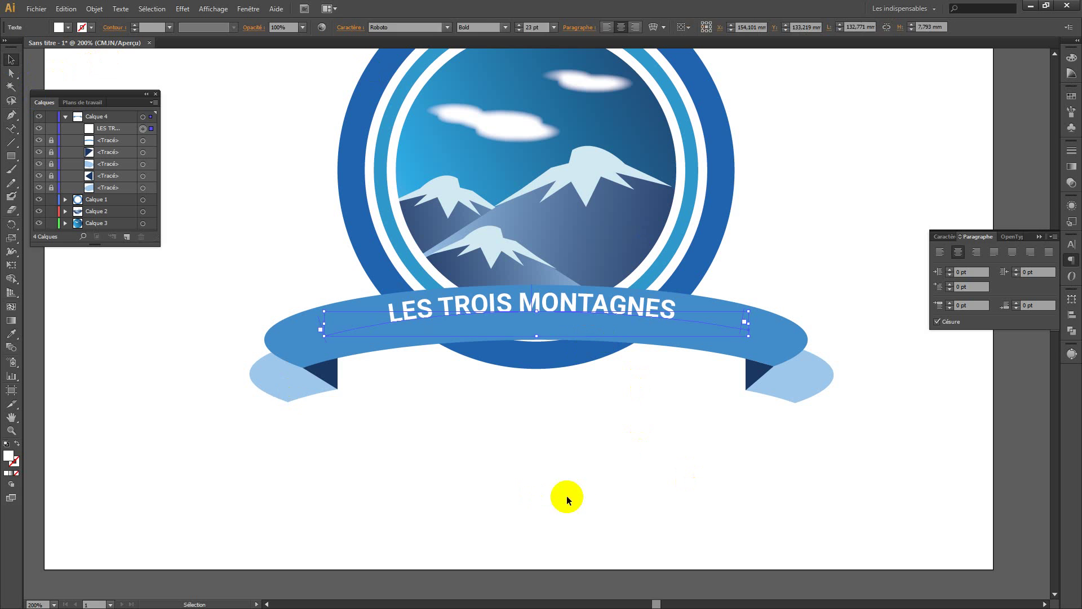
pyautogui.click(553, 306)
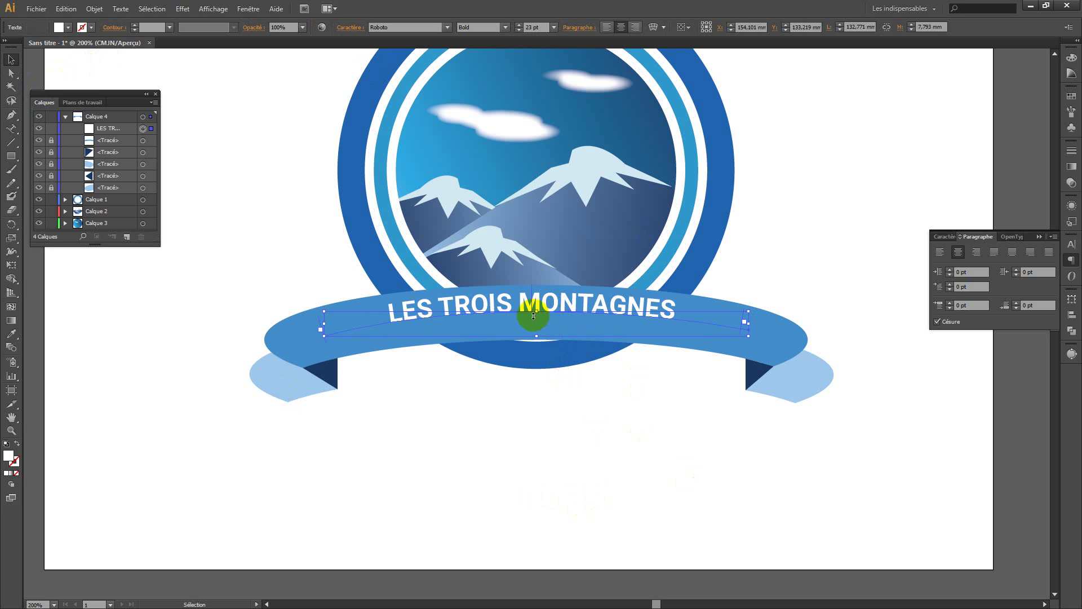
# - Lower the curved title about 2.5 mm on the ribbon and give it a black 75% drop shadow with 2.47 mm offsets and 1.76 mm blur
pyautogui.moveTo(551, 309); pyautogui.dragTo(550, 314)
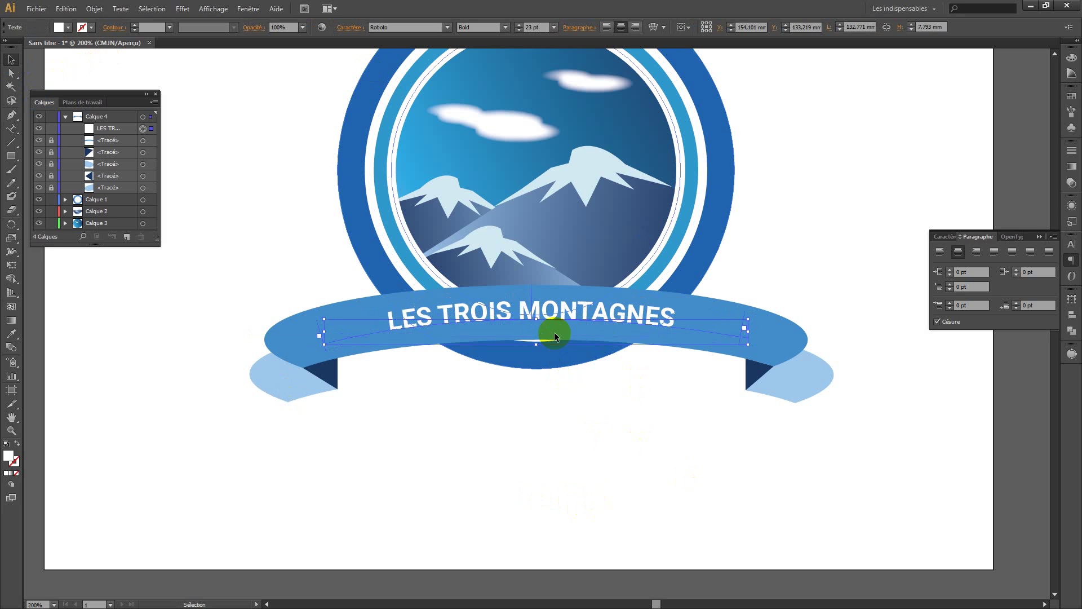
pyautogui.click(605, 426)
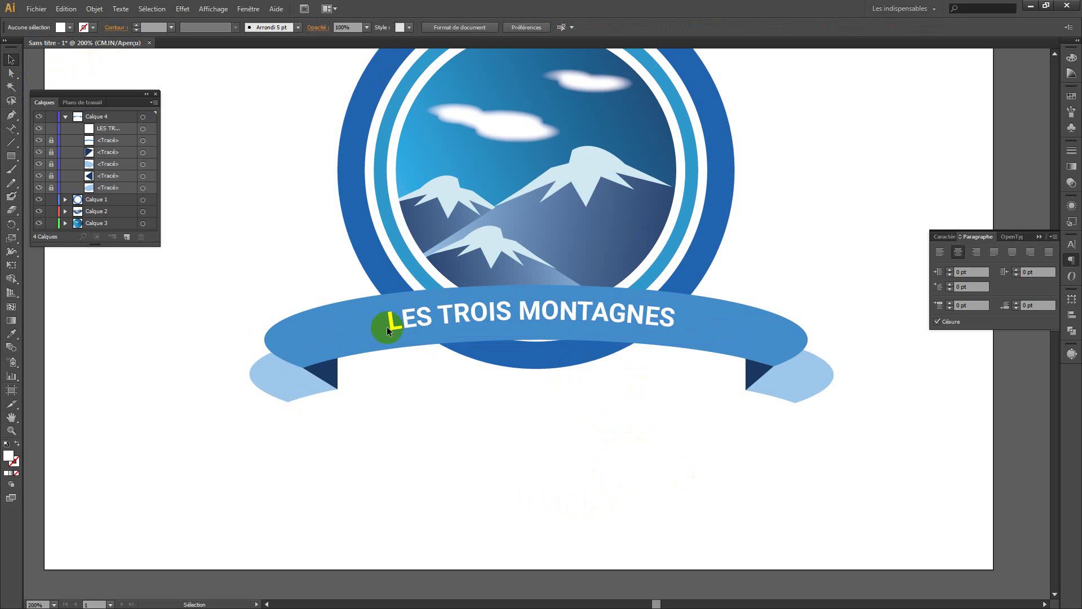
pyautogui.click(617, 319)
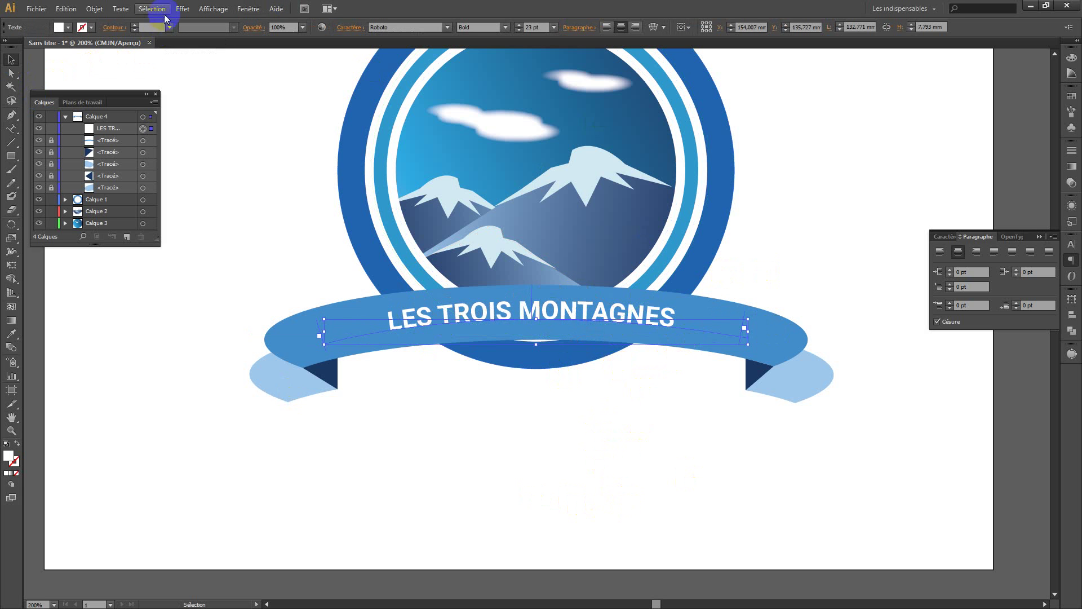
pyautogui.click(183, 9)
pyautogui.moveTo(255, 141)
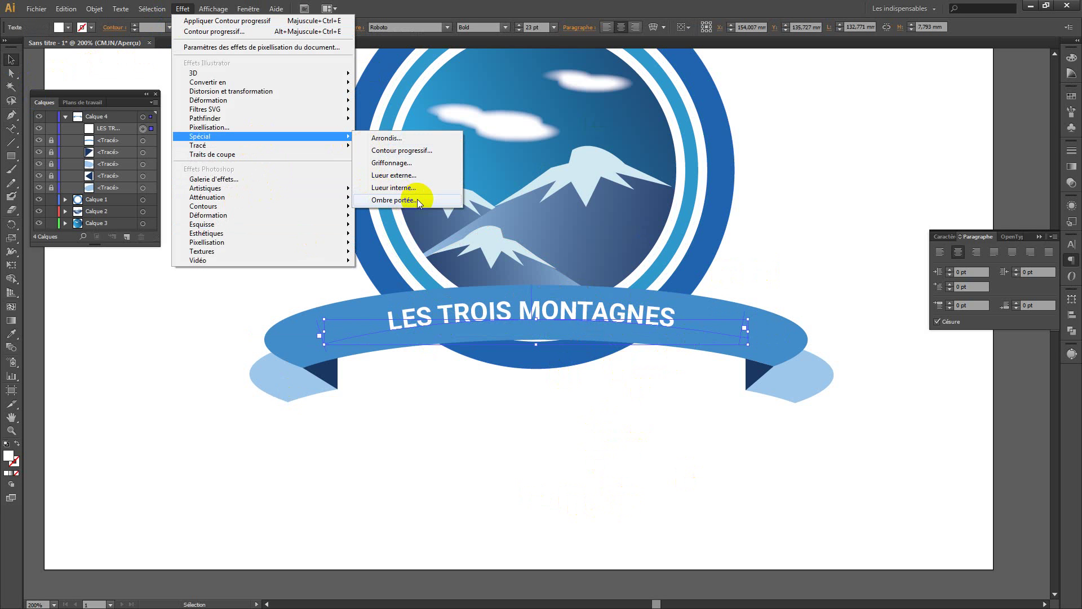
pyautogui.click(417, 199)
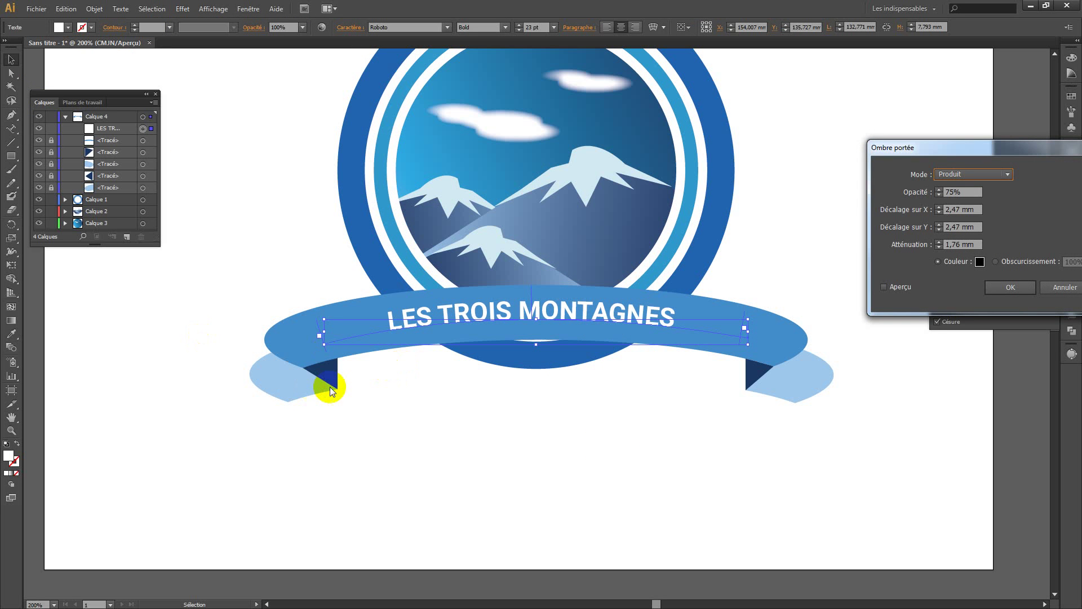
pyautogui.click(884, 286)
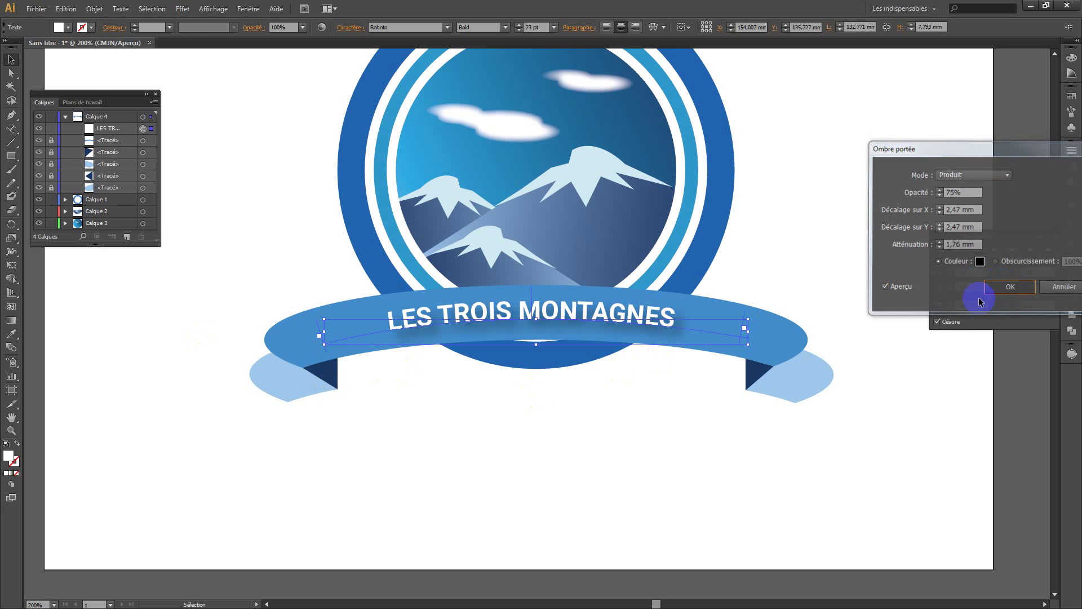
pyautogui.click(1004, 288)
pyautogui.click(650, 393)
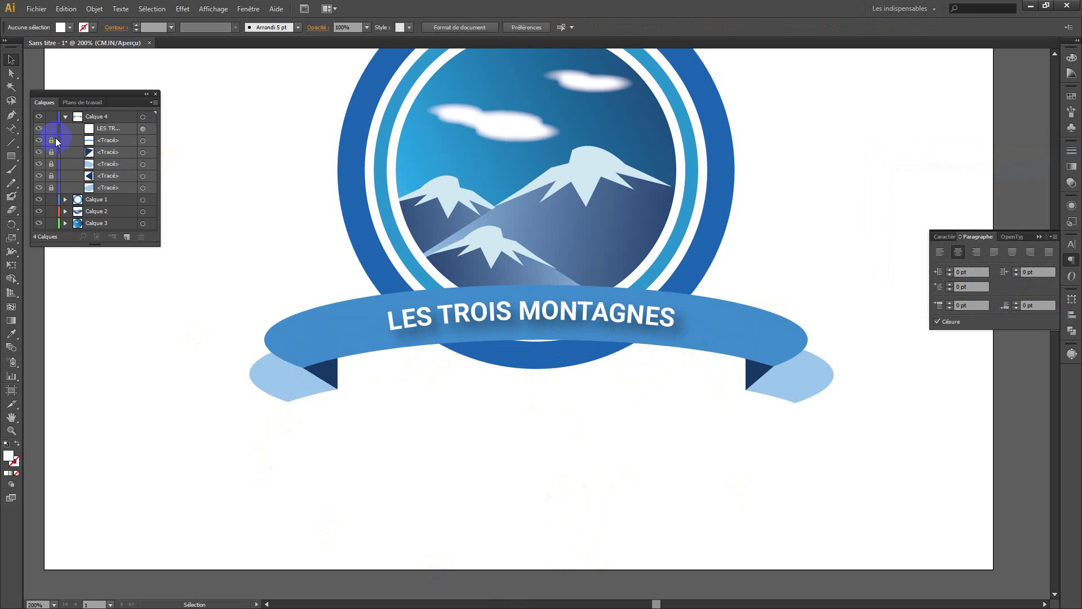
# - Unlock the five ribbon paths and group the front band, both dark folds and both light tails together, leaving out the title text
pyautogui.click(293, 377)
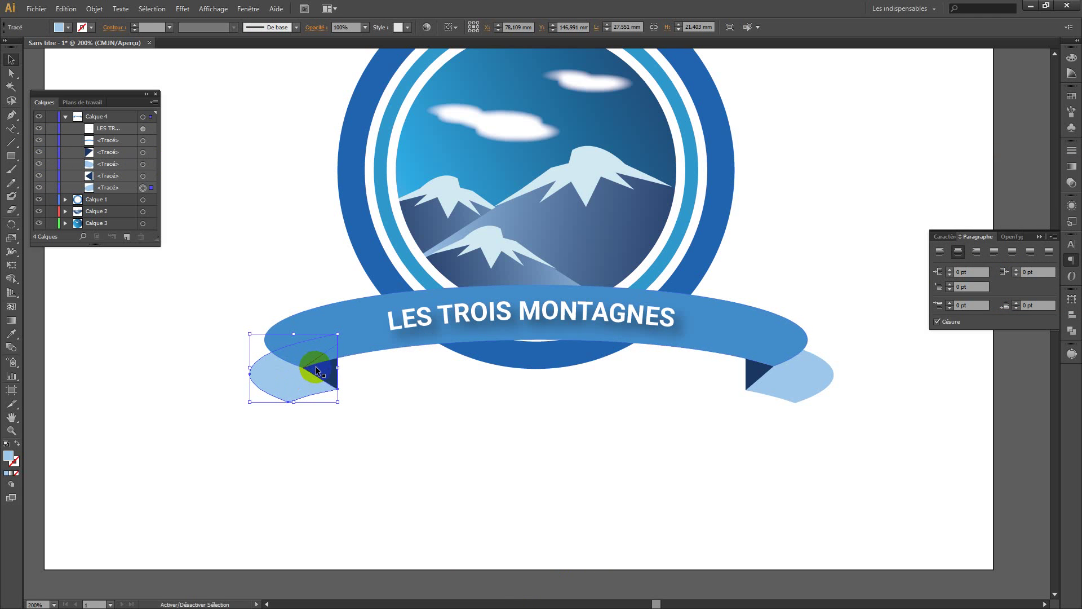
pyautogui.keyDown('shift'); pyautogui.click(317, 366); pyautogui.keyUp('shift')
pyautogui.keyDown('shift'); pyautogui.click(347, 330); pyautogui.keyUp('shift')
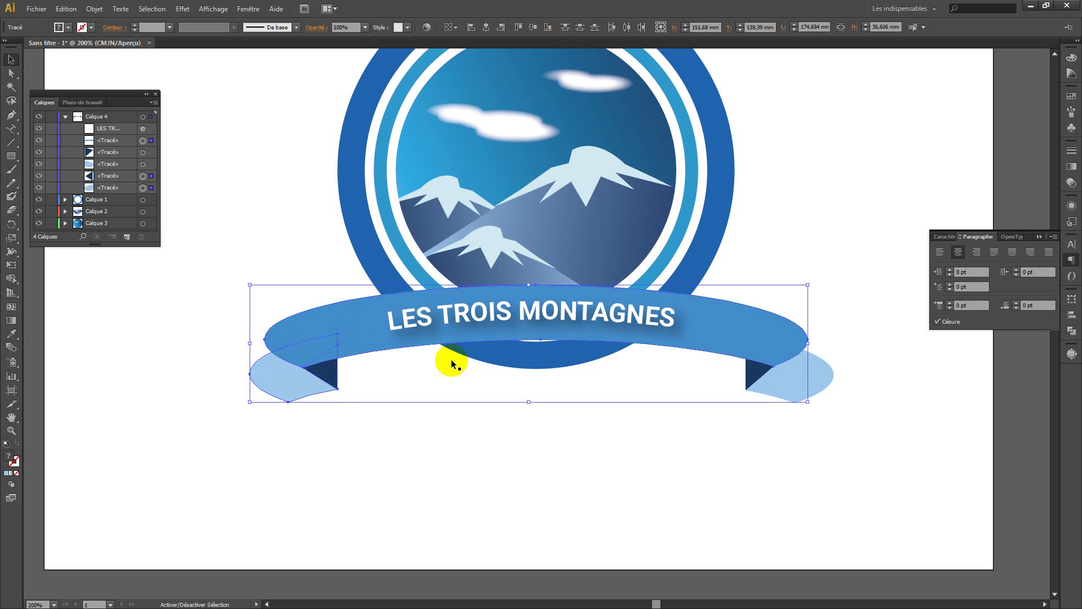
pyautogui.keyDown('shift'); pyautogui.click(769, 340); pyautogui.keyUp('shift')
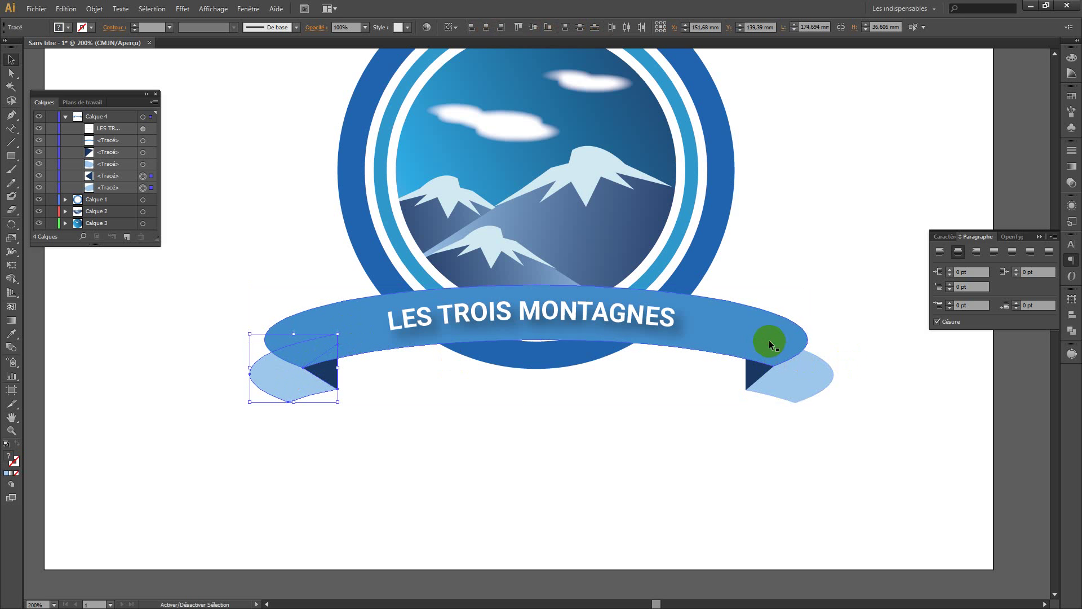
pyautogui.keyDown('shift'); pyautogui.click(805, 387); pyautogui.keyUp('shift')
pyautogui.keyDown('shift'); pyautogui.click(756, 373); pyautogui.keyUp('shift')
pyautogui.keyDown('shift'); pyautogui.click(721, 323); pyautogui.keyUp('shift')
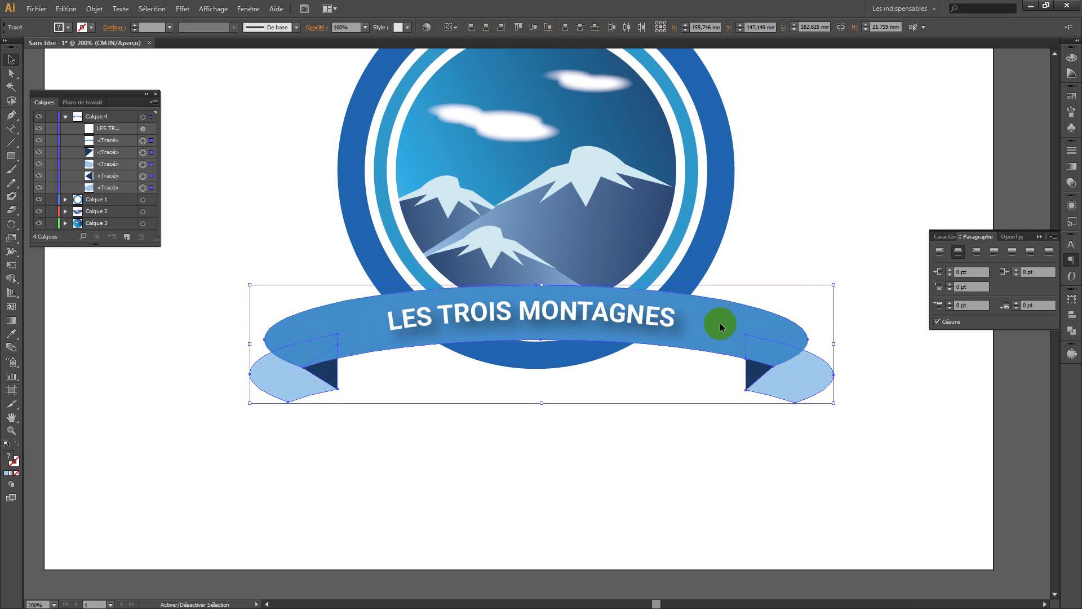
pyautogui.click(95, 9)
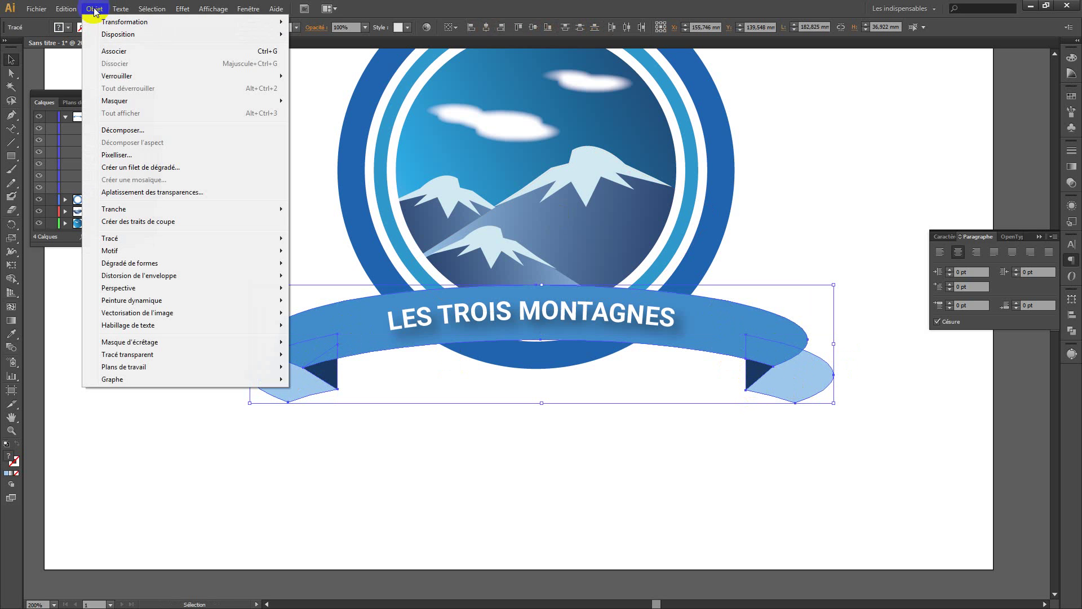
pyautogui.click(126, 50)
pyautogui.click(502, 479)
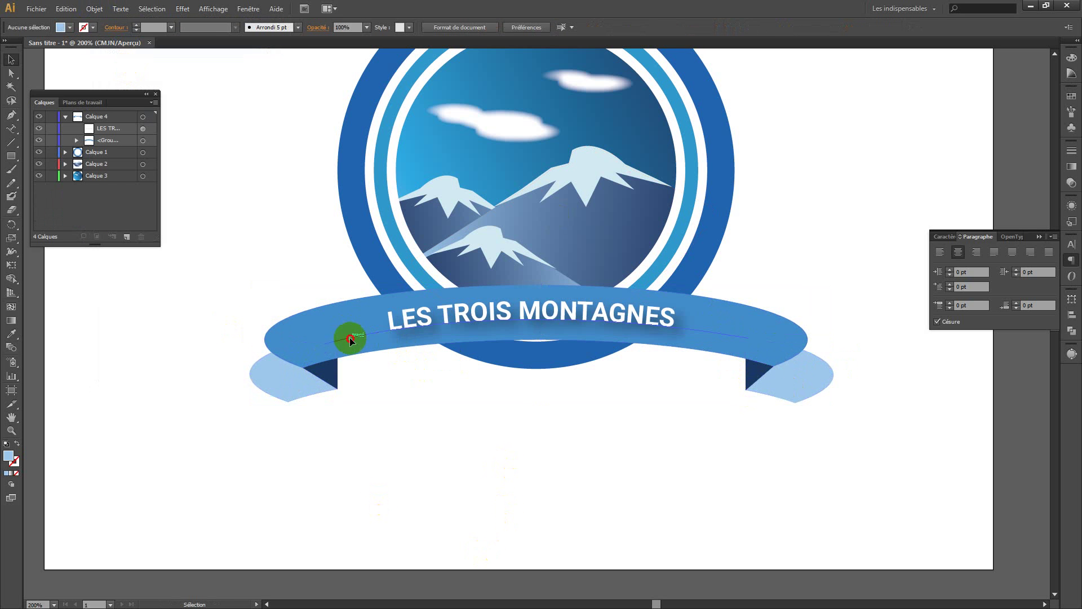
pyautogui.click(304, 358)
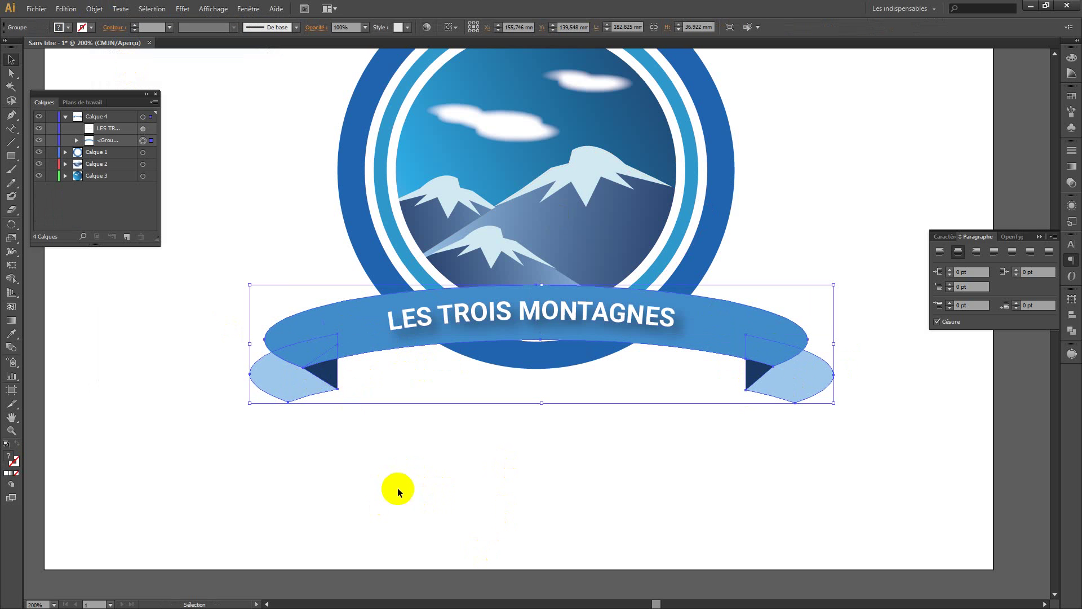
pyautogui.click(658, 458)
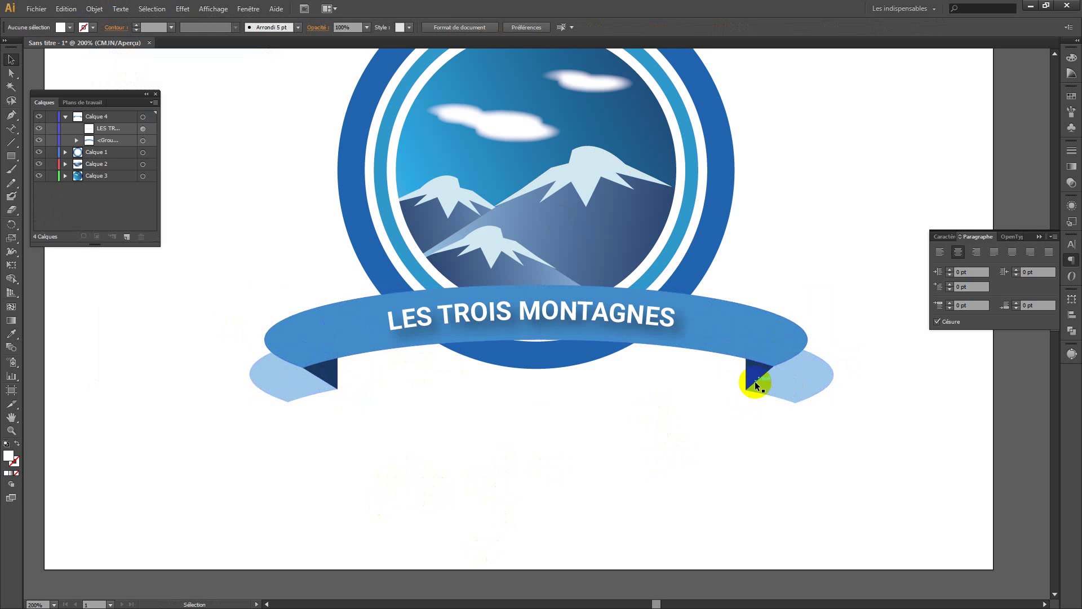
pyautogui.click(758, 379)
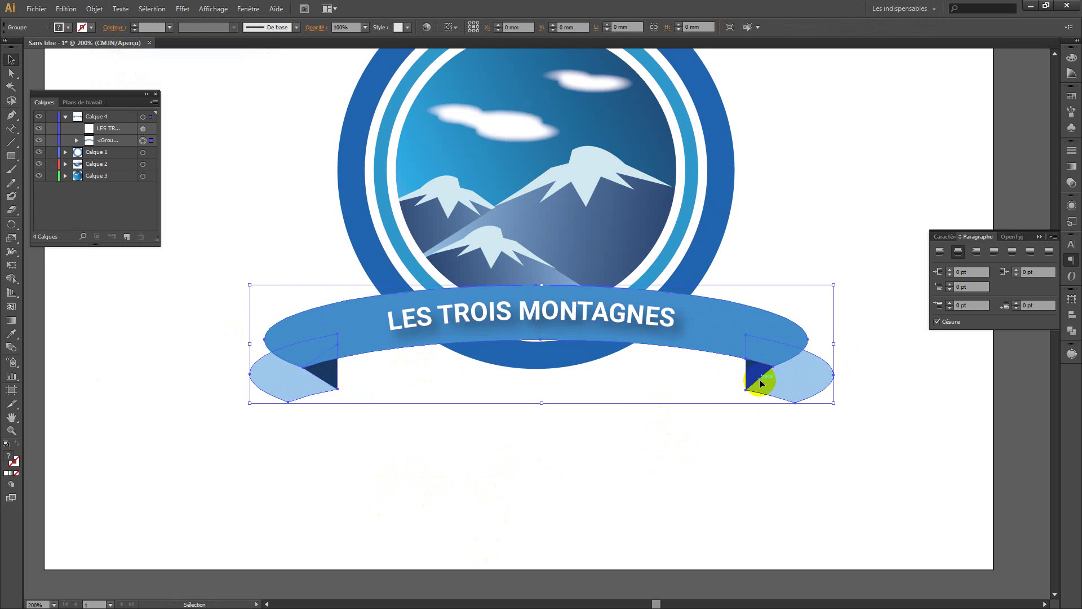
pyautogui.click(735, 444)
pyautogui.moveTo(776, 278); pyautogui.dragTo(747, 455)
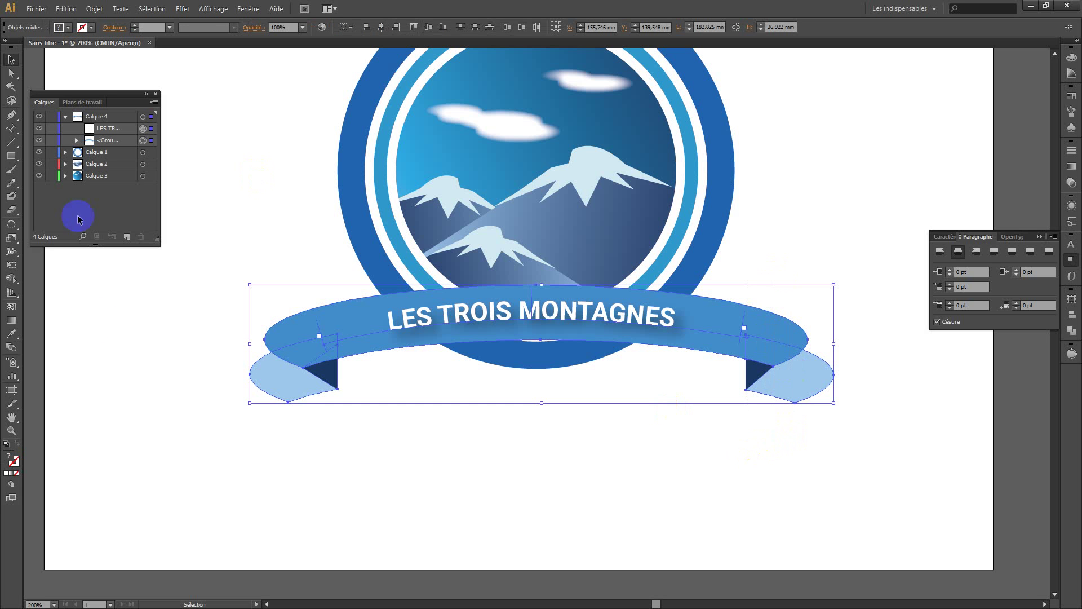
pyautogui.click(395, 460)
# - Apply a black Multiply drop shadow to the ribbon group at 75% opacity, with 2.47 mm offsets and 1.76 mm blur
pyautogui.click(314, 321)
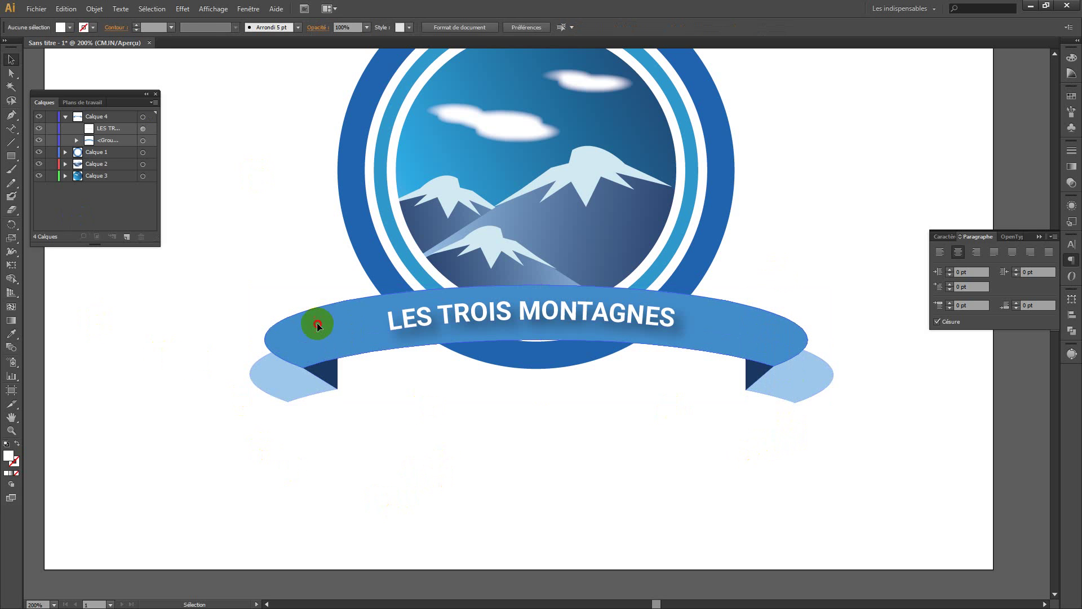
pyautogui.click(183, 8)
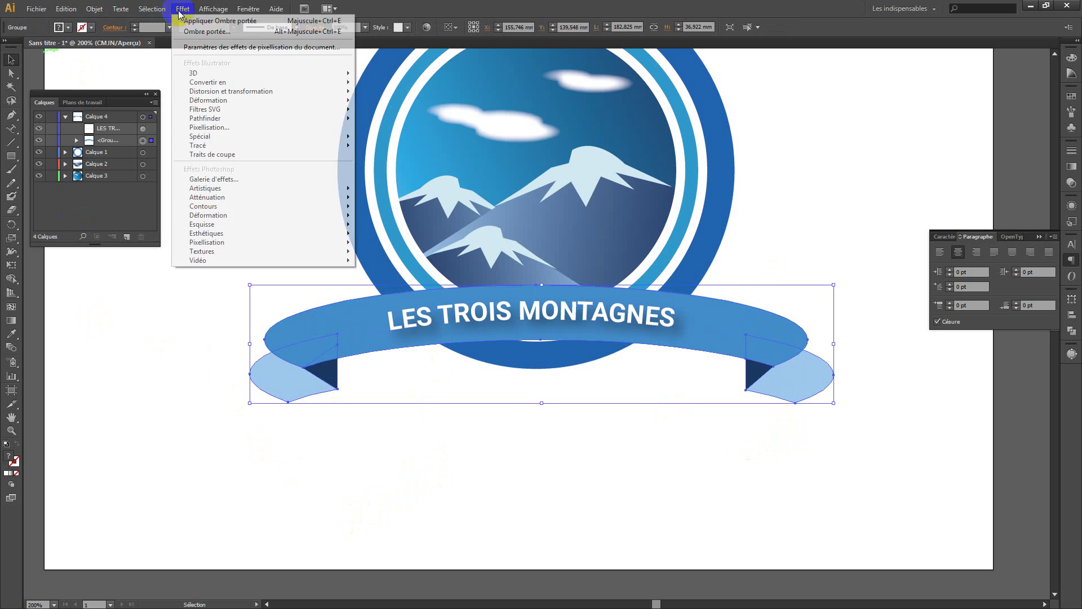
pyautogui.moveTo(251, 137)
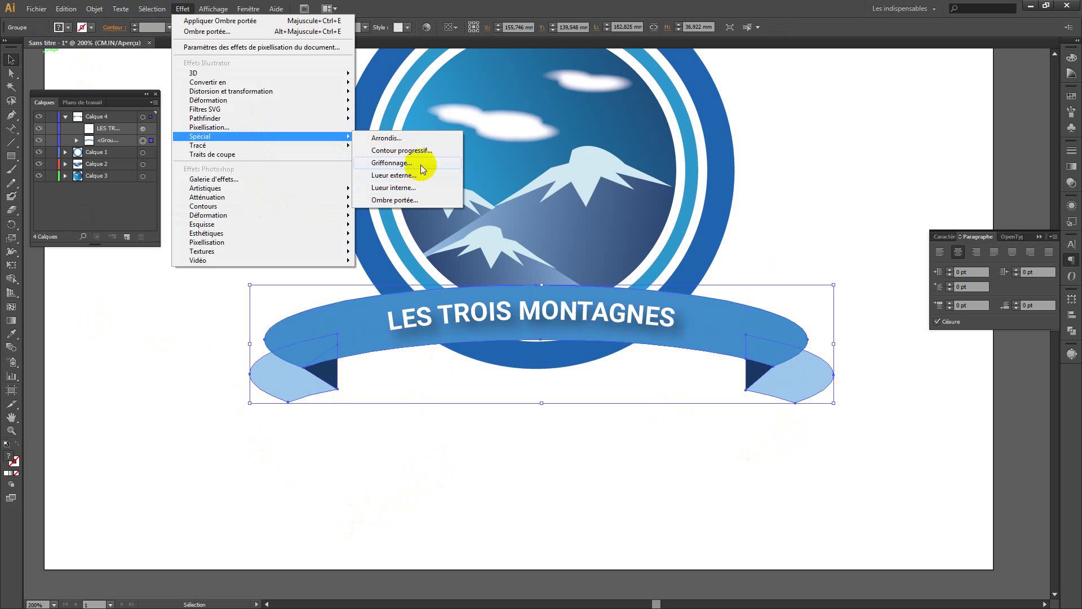
pyautogui.click(414, 200)
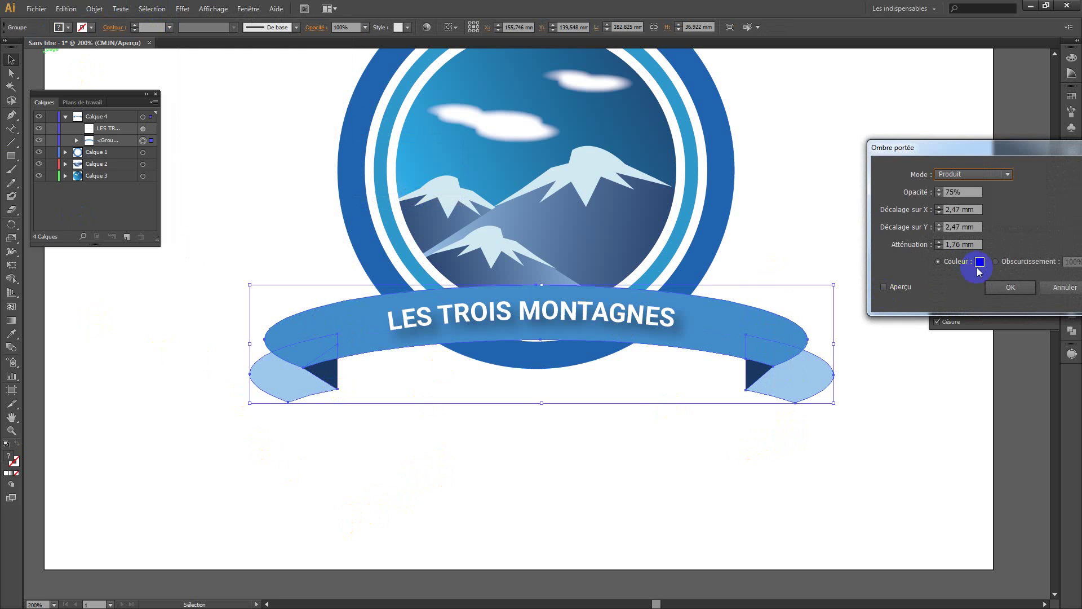
pyautogui.click(884, 288)
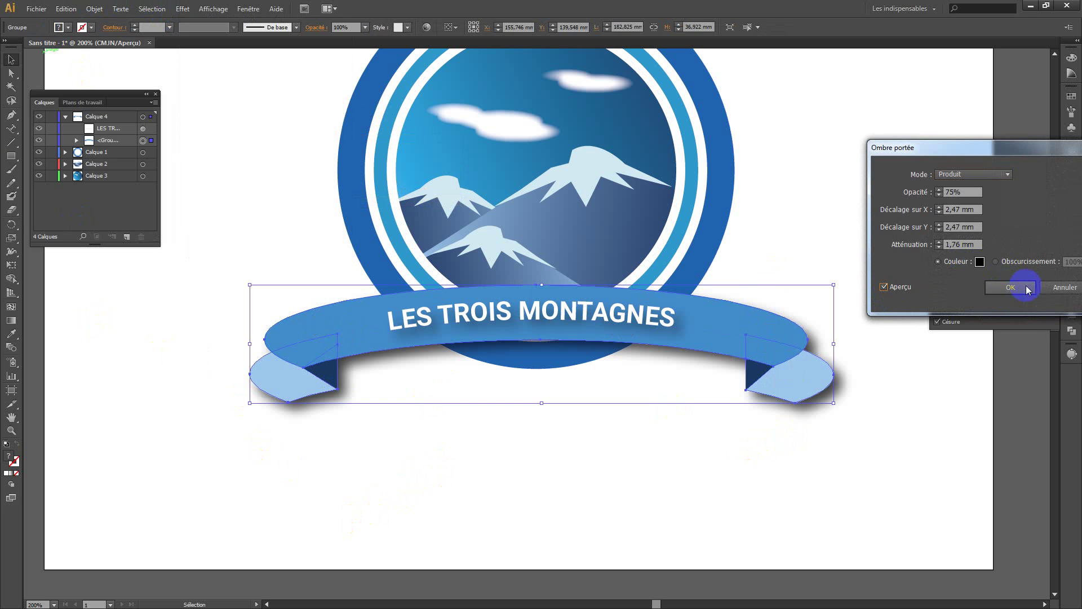
pyautogui.click(1023, 287)
pyautogui.click(685, 495)
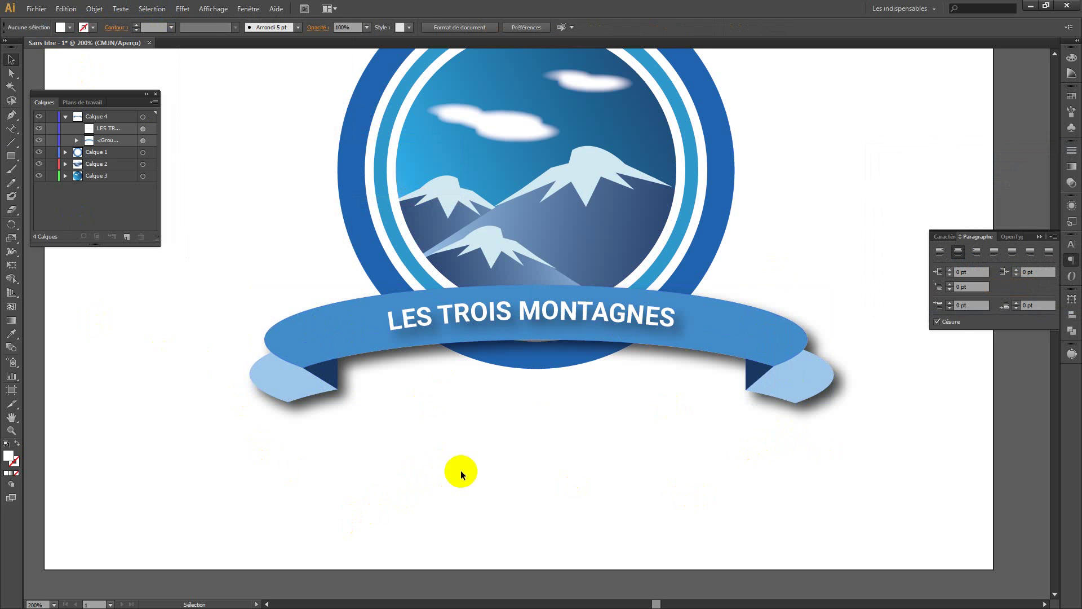
# - Apply a black Multiply drop shadow to the badge's dark blue outer ring at 75% opacity, with 2.47 mm offsets and 1.76 mm blur
pyautogui.click(706, 236)
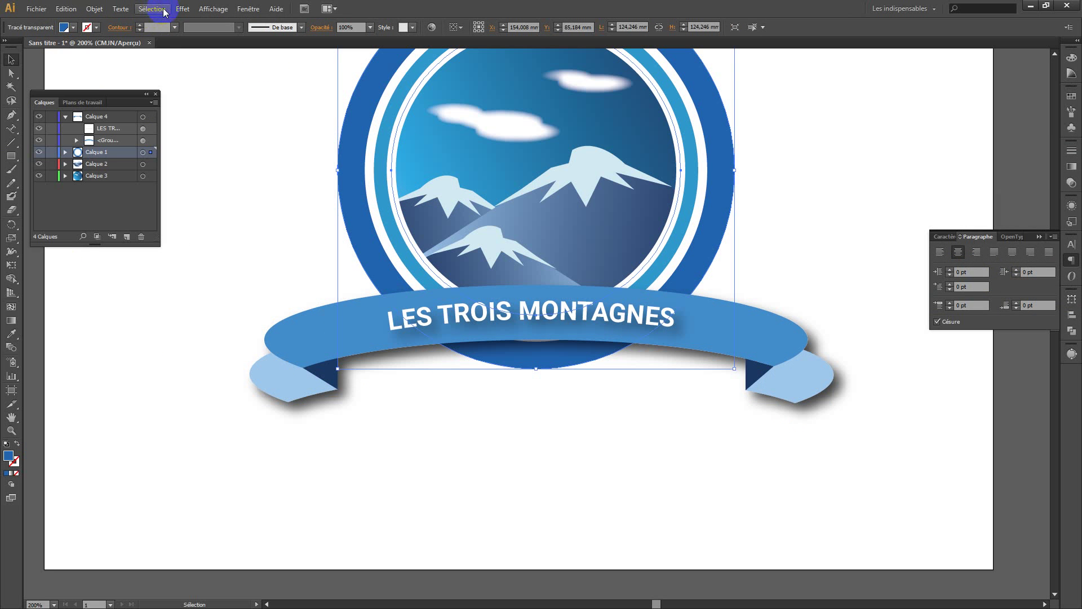
pyautogui.click(184, 9)
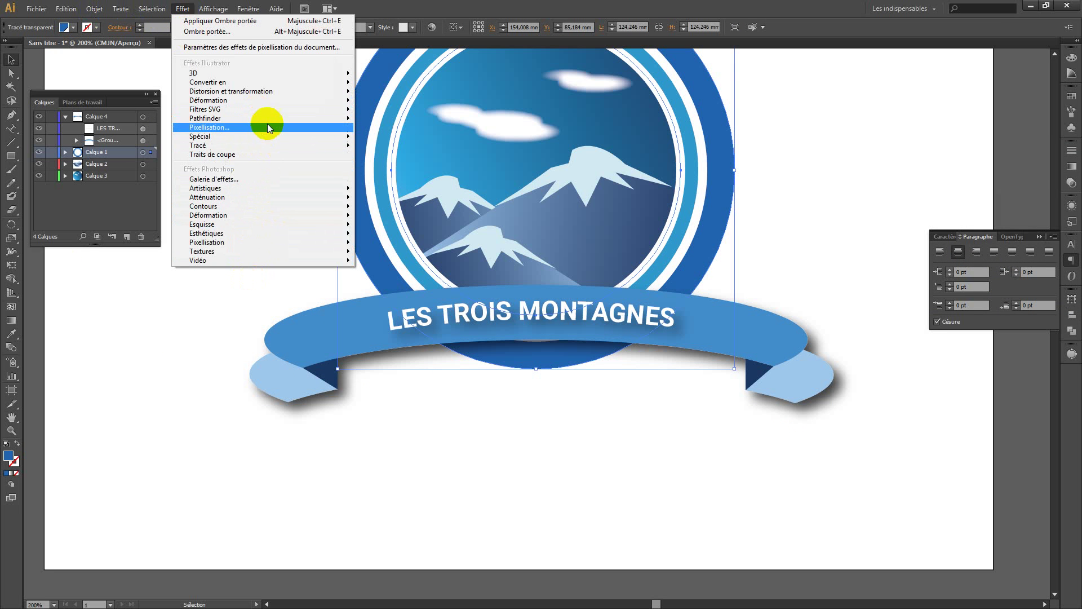
pyautogui.moveTo(262, 135)
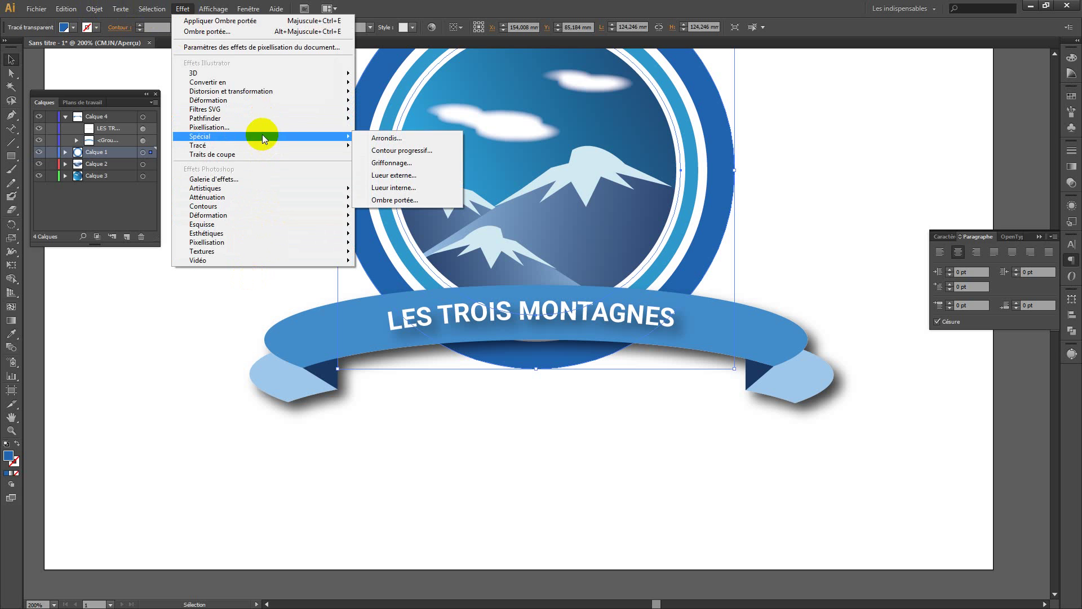
pyautogui.click(417, 200)
pyautogui.click(884, 286)
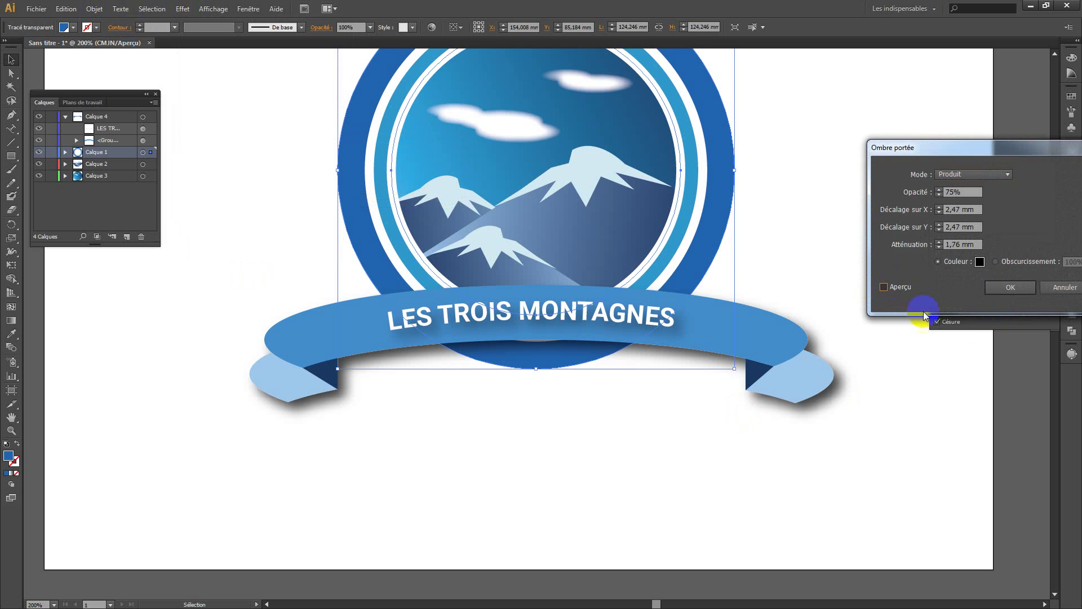
pyautogui.click(994, 289)
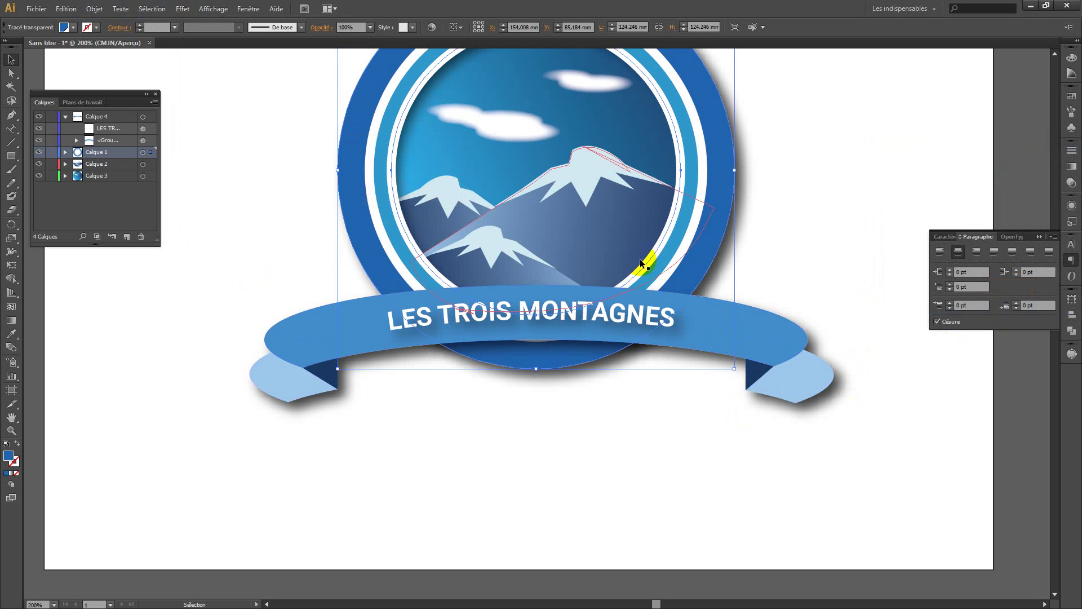
# - Apply a black Multiply drop shadow to the white-outlined light blue ring at 20% opacity, with 2.47 mm offsets and 1.76 mm blur
pyautogui.click(677, 264)
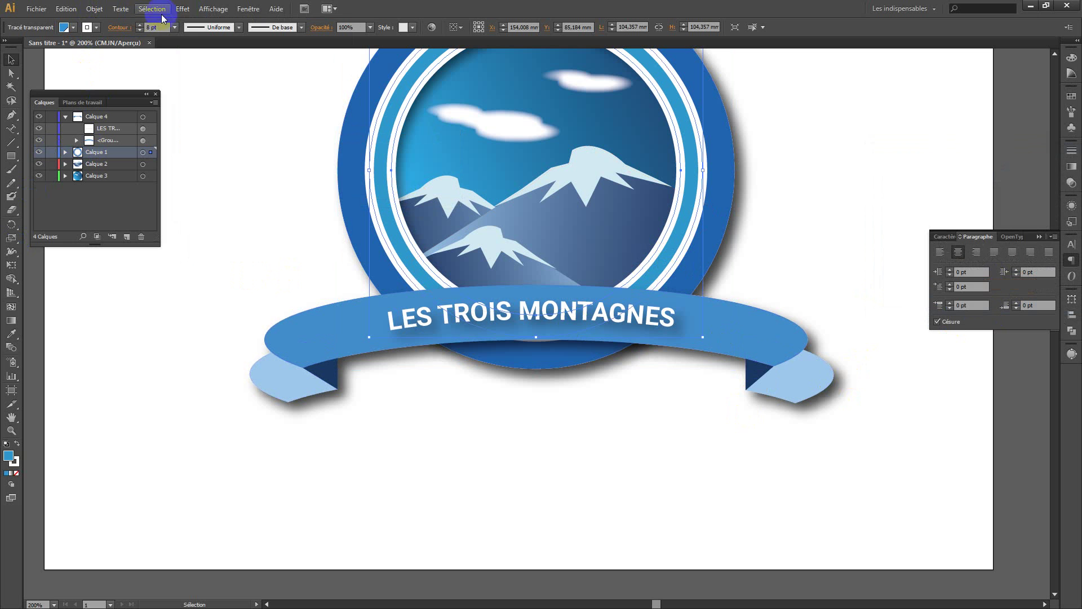
pyautogui.click(181, 8)
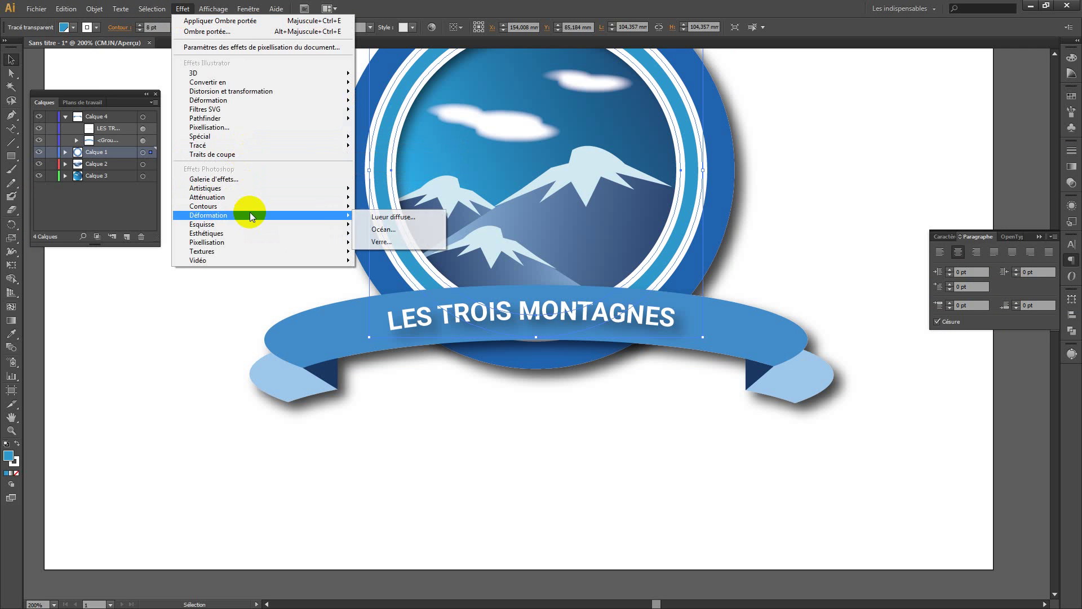
pyautogui.moveTo(271, 137)
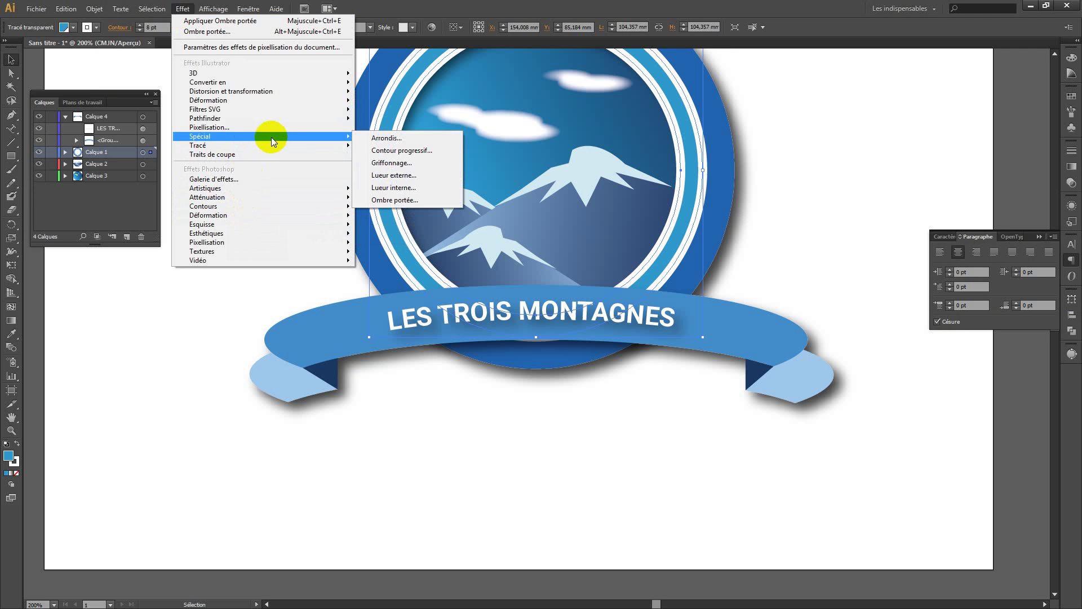
pyautogui.click(407, 202)
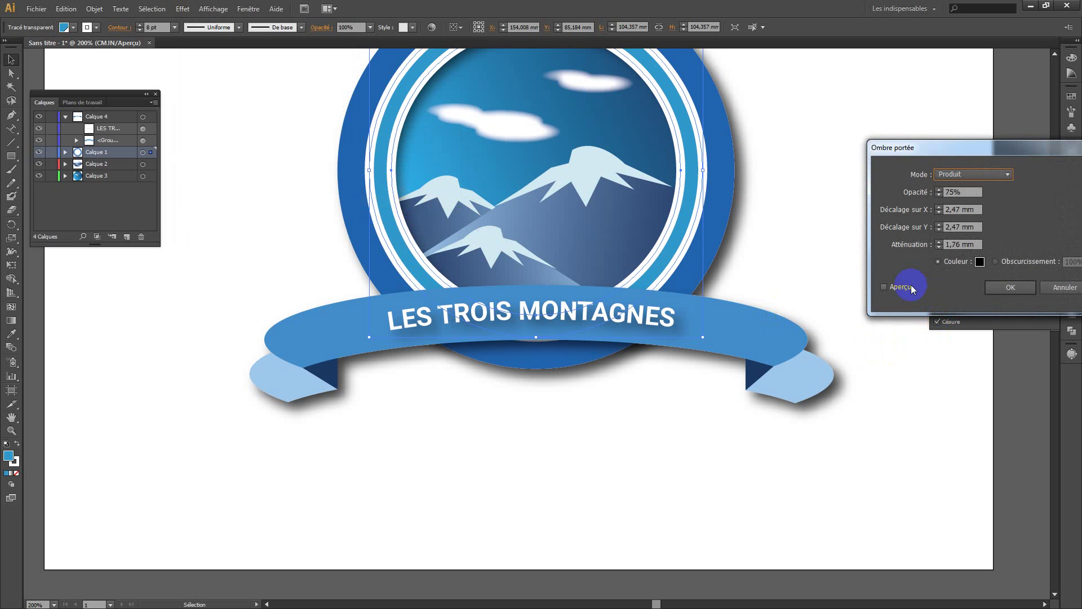
pyautogui.click(910, 288)
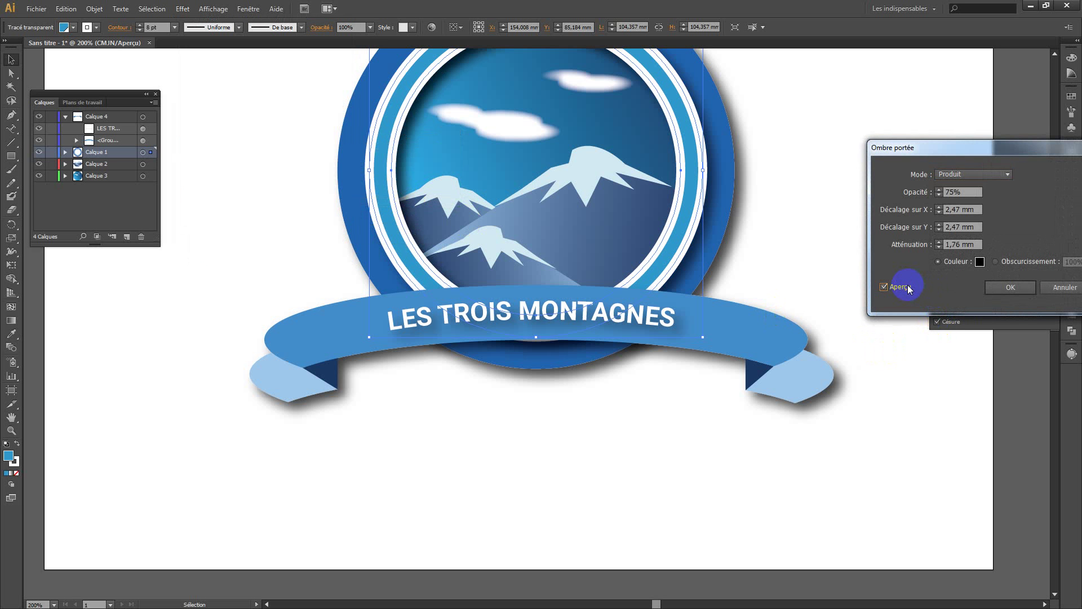
pyautogui.click(954, 192)
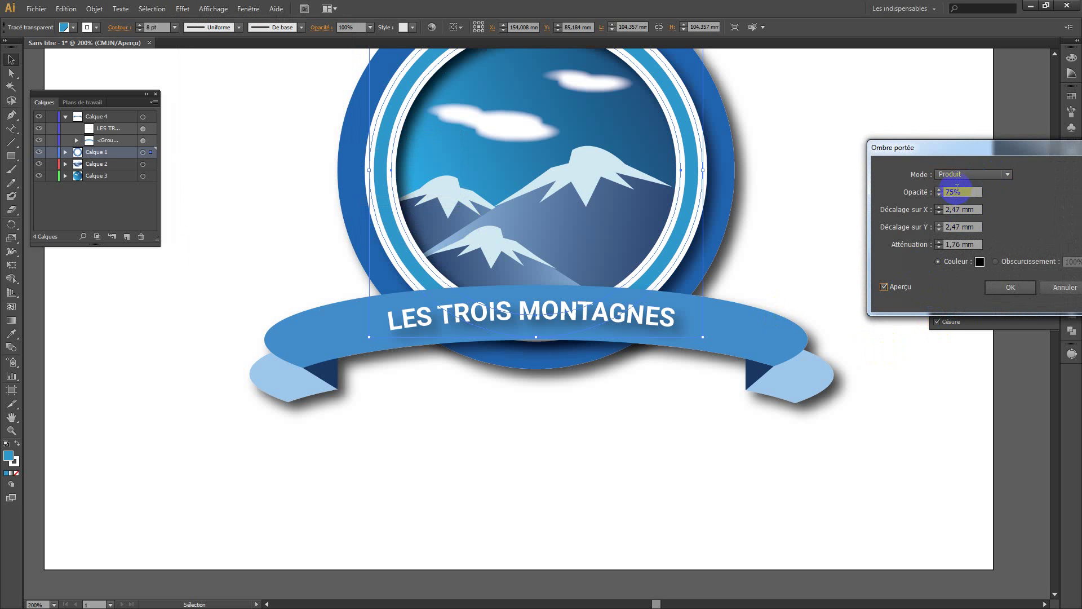
pyautogui.write('30')
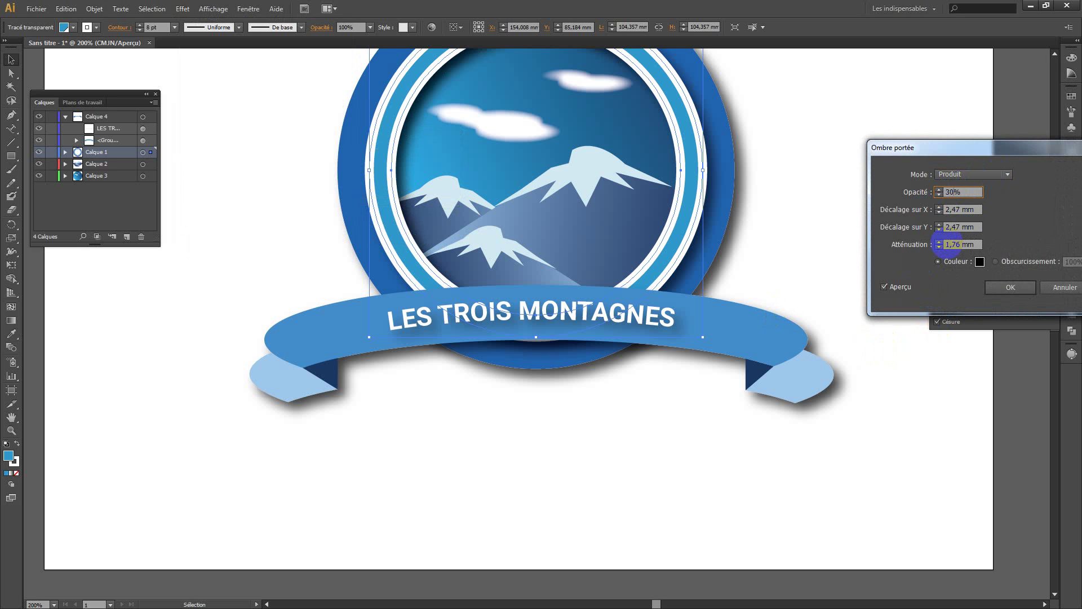
pyautogui.click(888, 289)
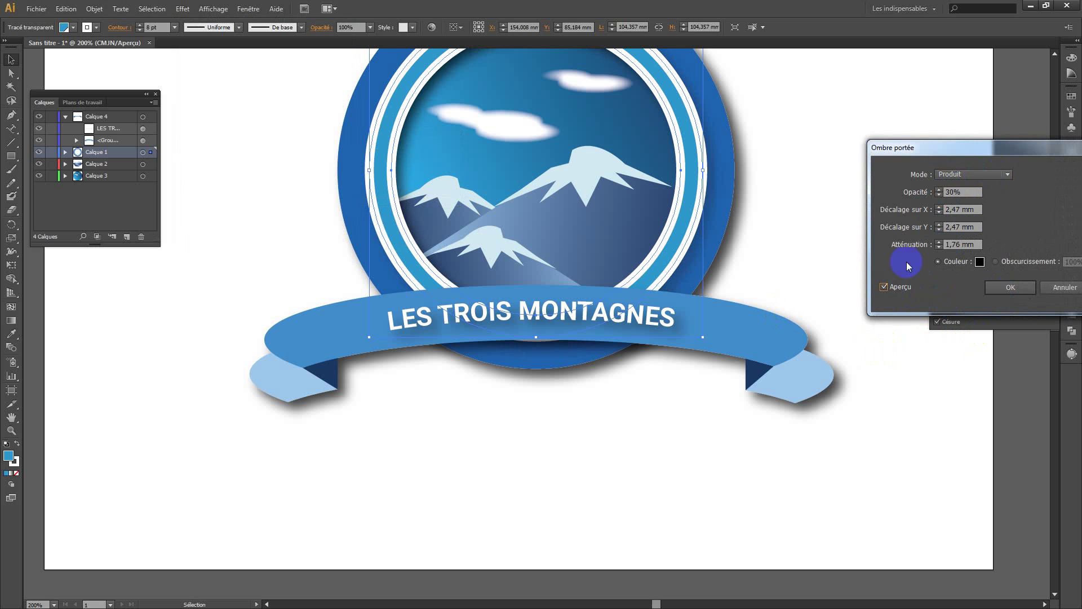
pyautogui.click(953, 193)
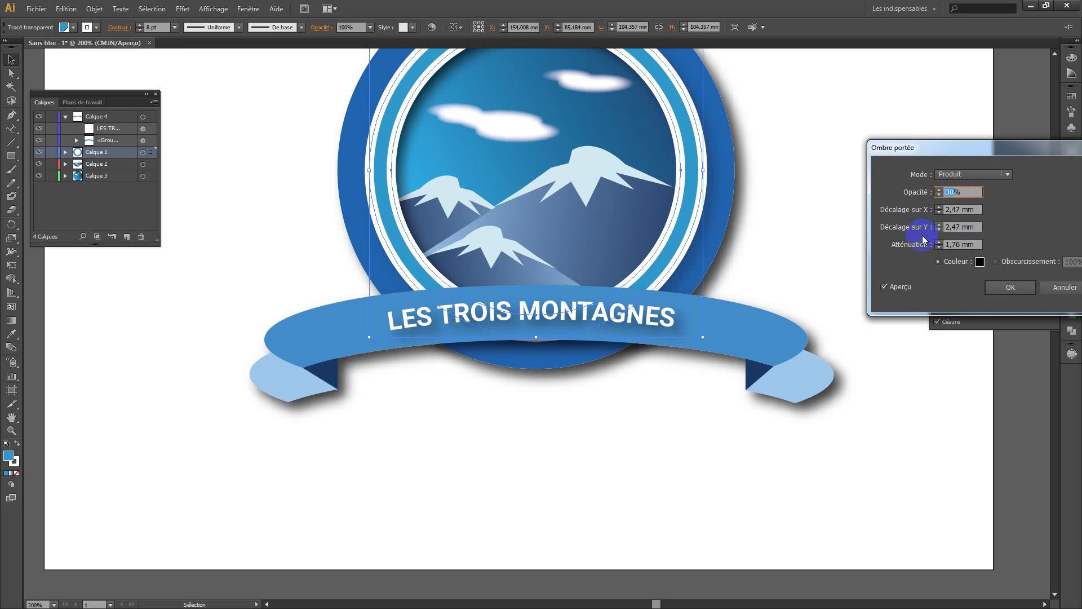
pyautogui.write('20')
pyautogui.click(886, 286)
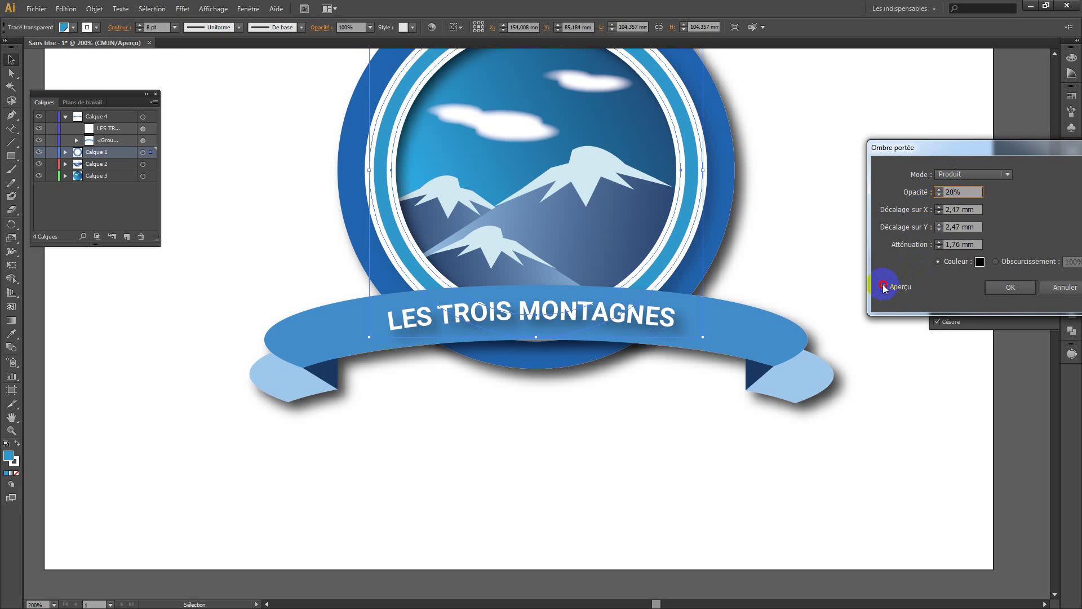
pyautogui.click(884, 287)
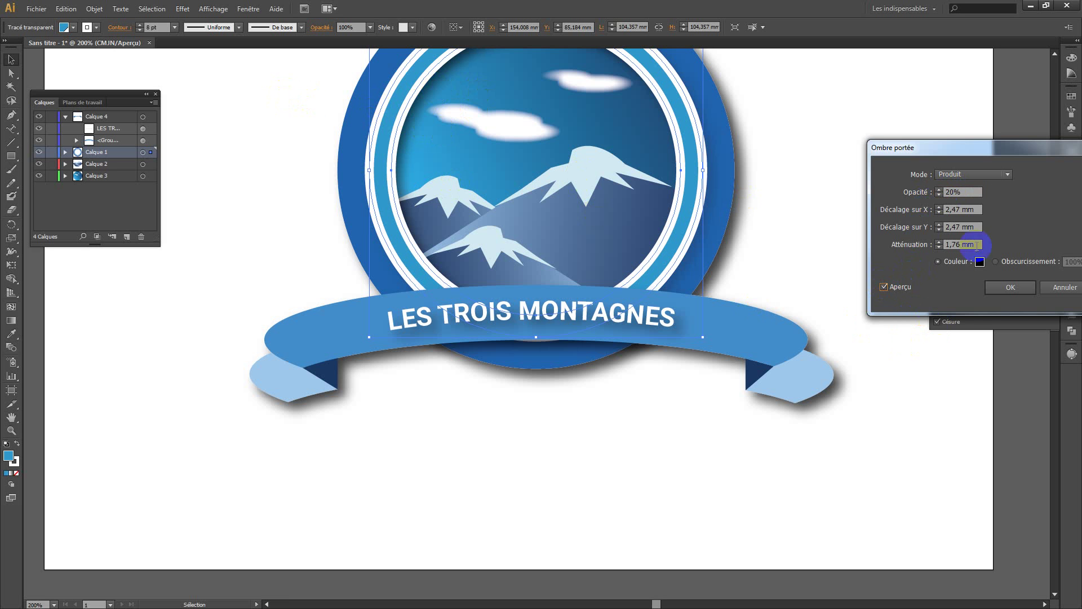
pyautogui.click(995, 286)
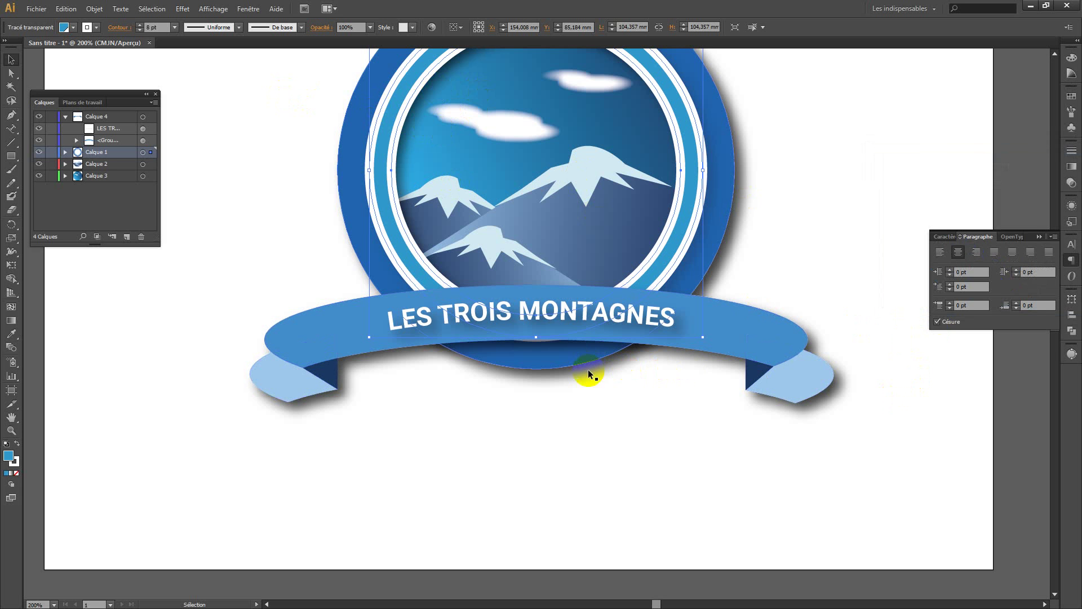
# - Deselect the light blue ring on the finished badge and minimise the Illustrator window
pyautogui.hotkey('ctrl', '-')
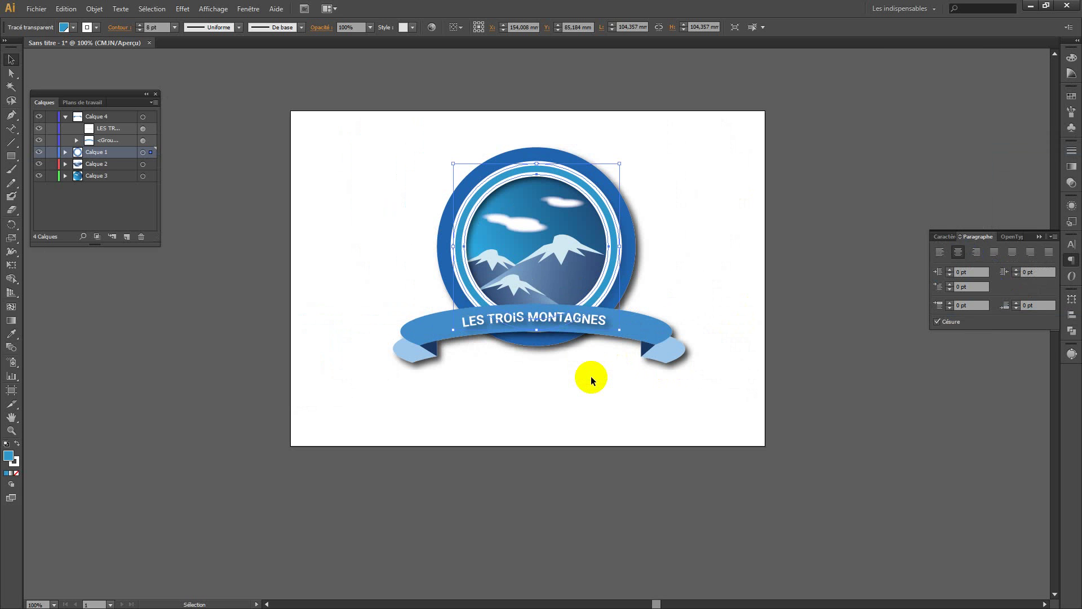
pyautogui.click(591, 377)
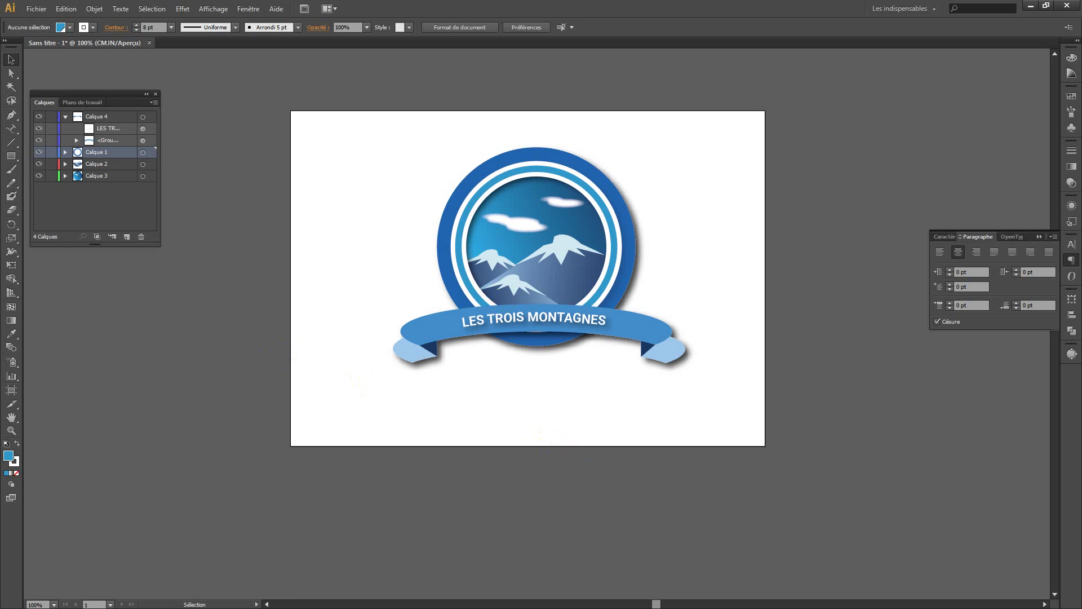
pyautogui.click(1035, 6)
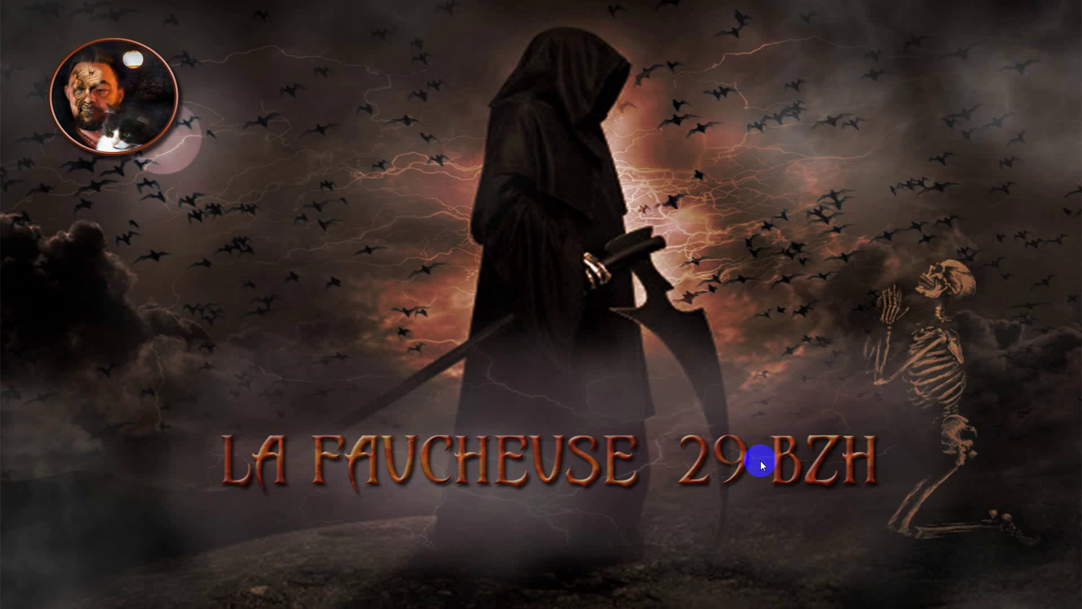